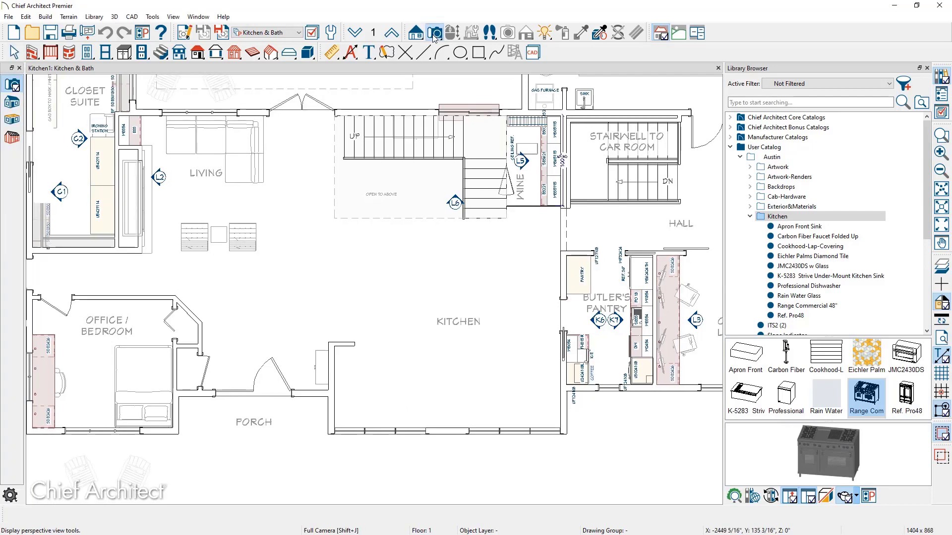
Create a perspective floor overview of floor 1 and frame the empty kitchen's window wall
{"action": "left_click", "coordinate": [12, 124]}
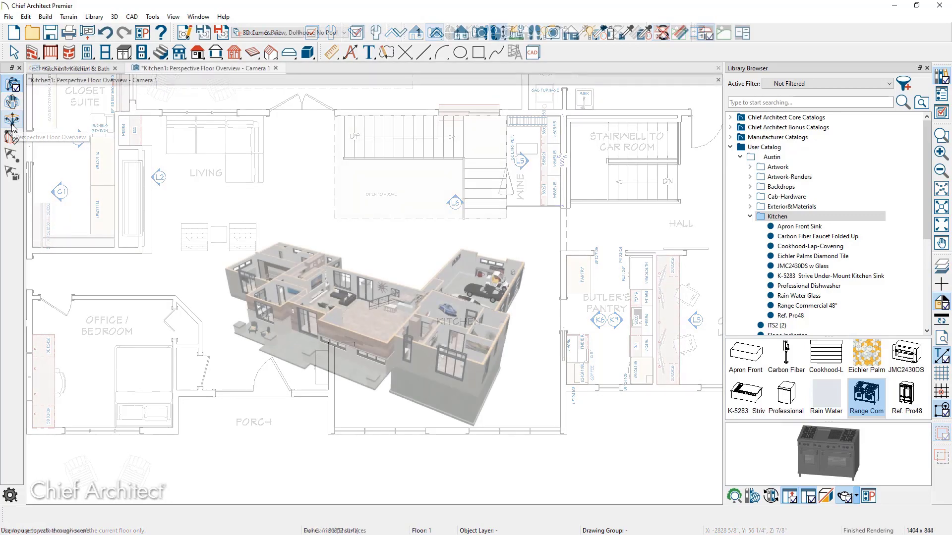
{"action": "left_click_drag", "start_coordinate": [385, 307], "coordinate": [219, 318]}
{"action": "scroll", "coordinate": [256, 278], "scroll_direction": "up", "scroll_amount": 10}
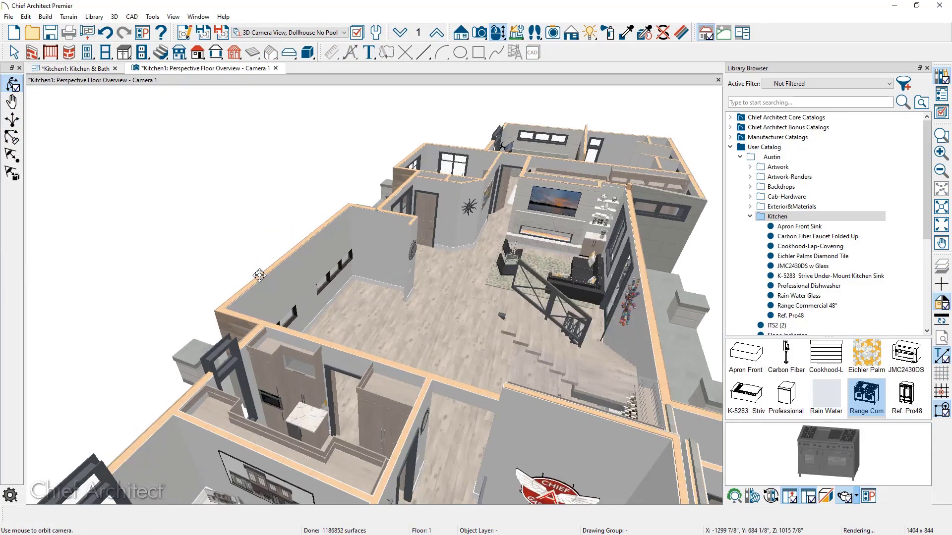
{"action": "scroll", "coordinate": [412, 278], "scroll_direction": "up", "scroll_amount": 10}
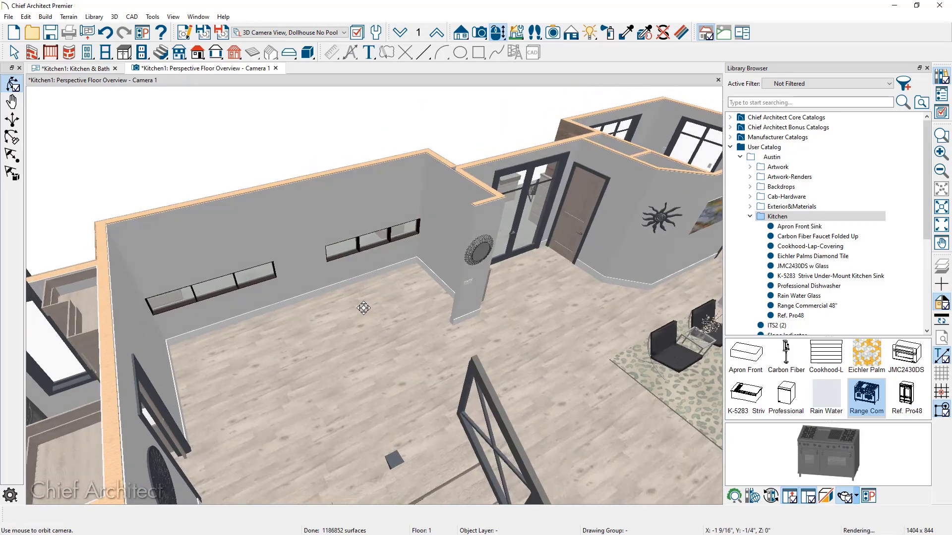
{"action": "scroll", "coordinate": [322, 278], "scroll_direction": "up", "scroll_amount": 5}
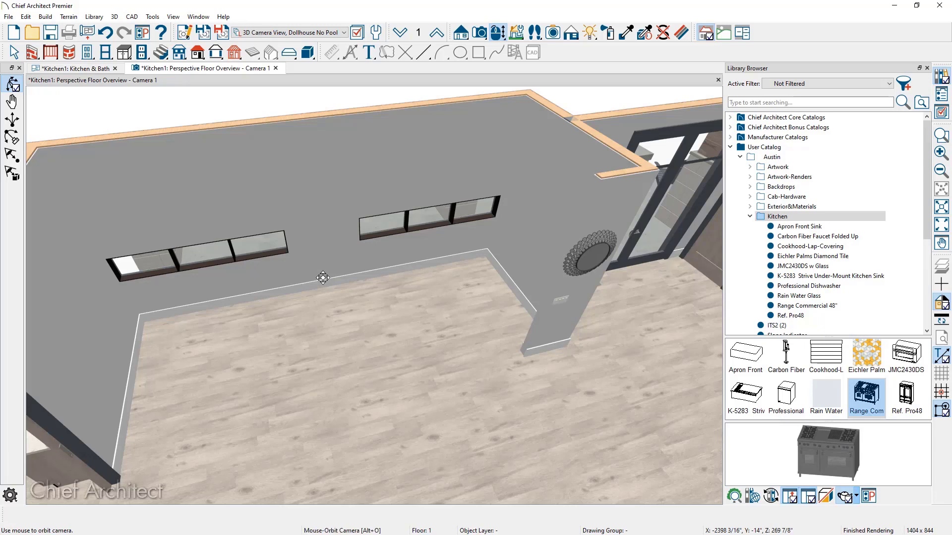
Place the Range Commercial 48" from the user library against the kitchen's window wall, between the two window groups
{"action": "left_click", "coordinate": [802, 449]}
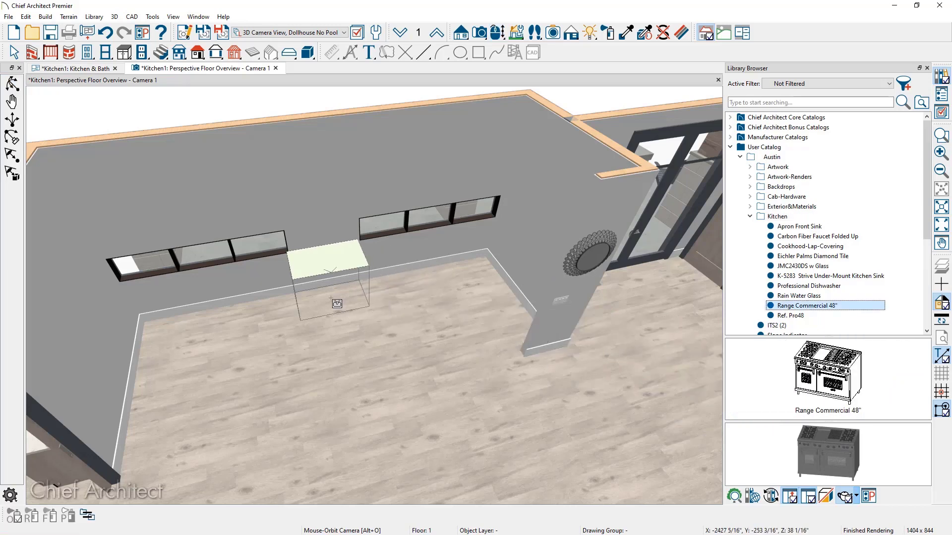
{"action": "left_click", "coordinate": [336, 303]}
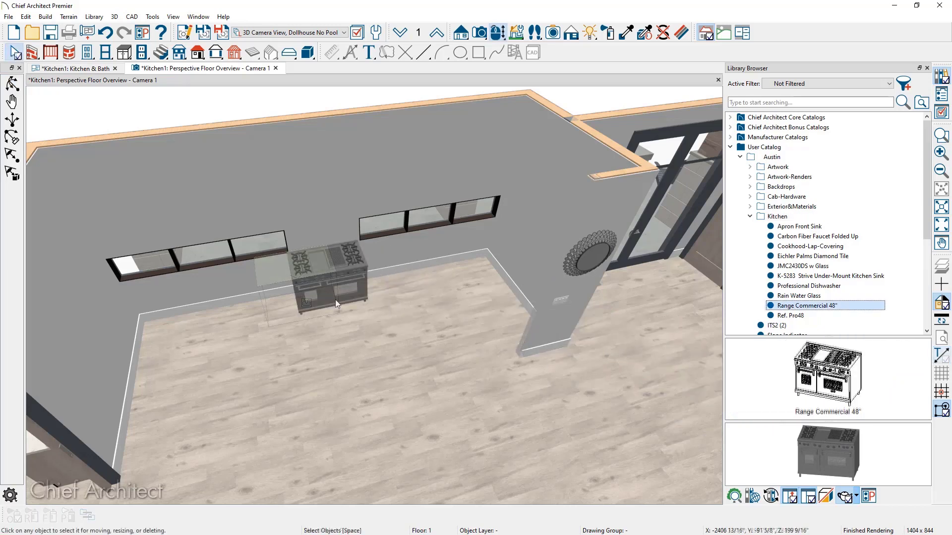
Place the Cookhood-Lap-Covering on the window wall and center it on the range
{"action": "left_click", "coordinate": [781, 246]}
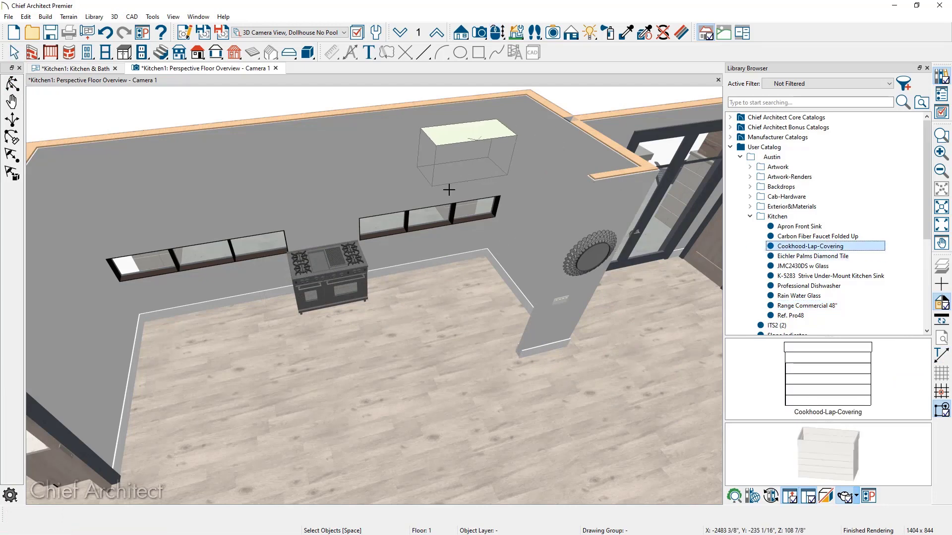
{"action": "left_click", "coordinate": [392, 188]}
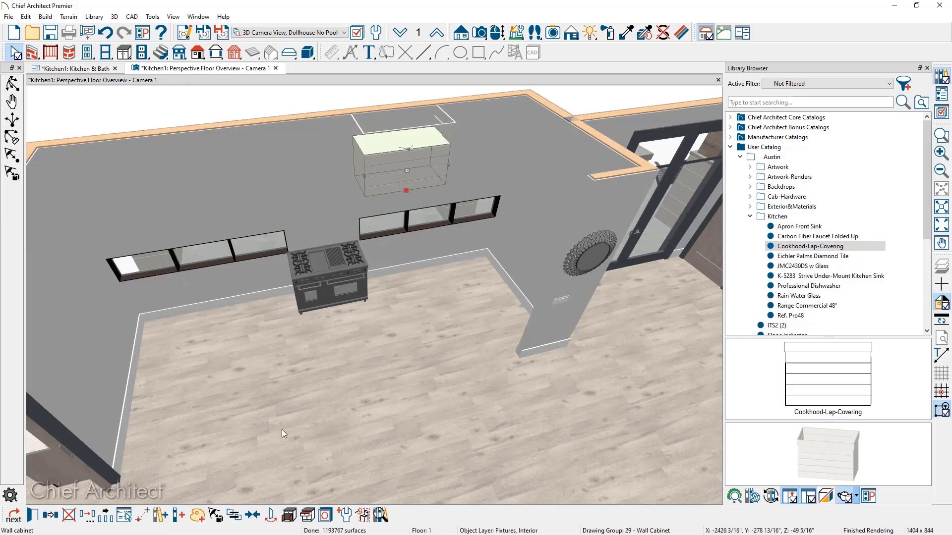
{"action": "left_click", "coordinate": [259, 520]}
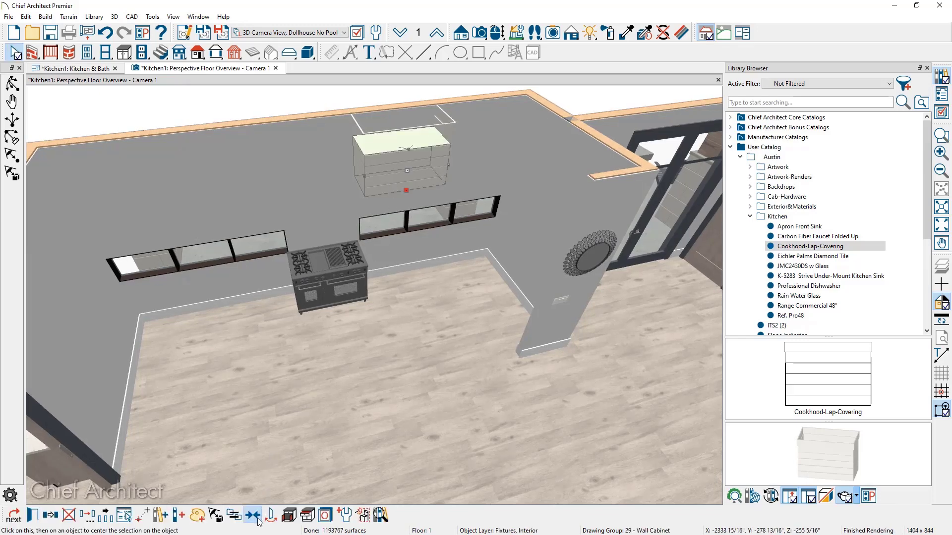
{"action": "left_click", "coordinate": [335, 293]}
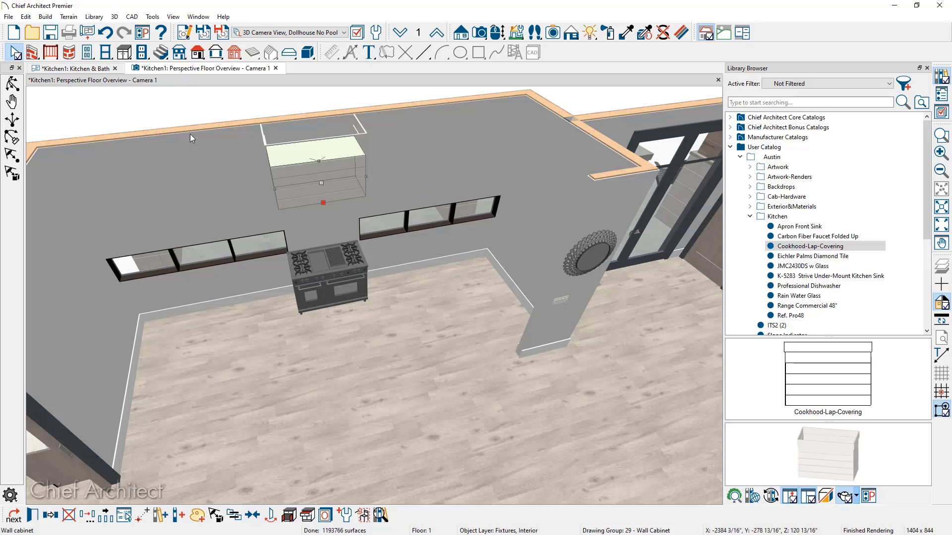
In the Kitchen & Bath plan view, generate automatic room dimensions for the kitchen
{"action": "left_click", "coordinate": [74, 70]}
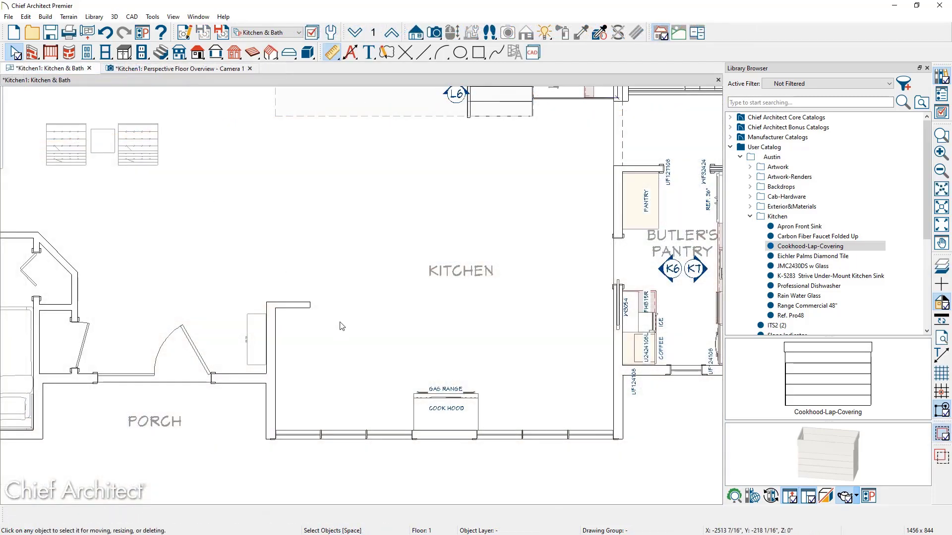
{"action": "left_click", "coordinate": [343, 330]}
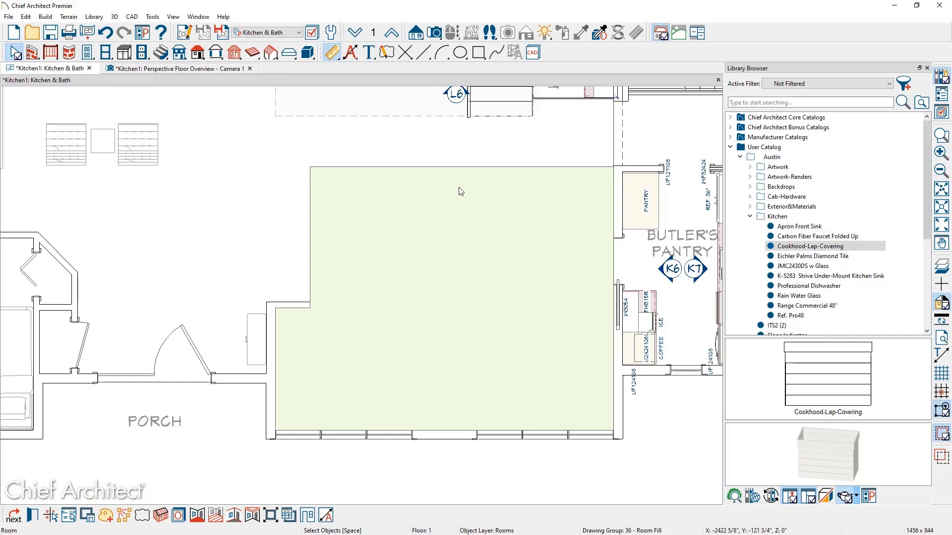
{"action": "left_click", "coordinate": [328, 516]}
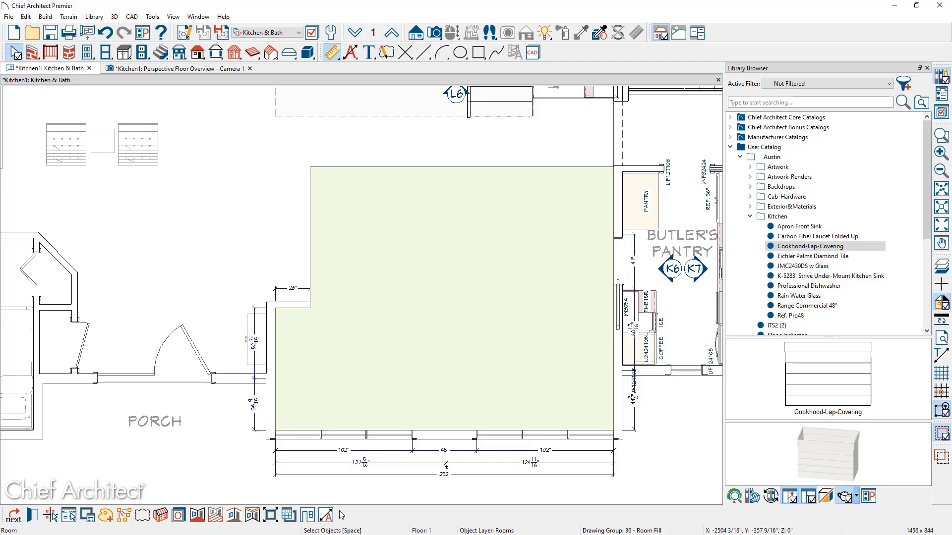
{"action": "key", "text": "Escape"}
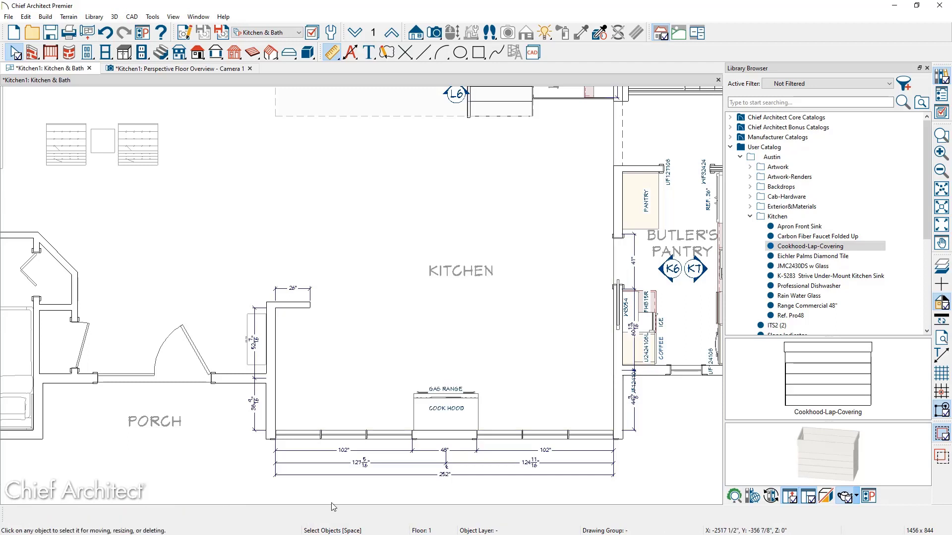
Remove the intermediate extension line at the porch wall from the dimension along the kitchen's porch-side wall
{"action": "scroll", "coordinate": [229, 416], "scroll_direction": "up", "scroll_amount": 3}
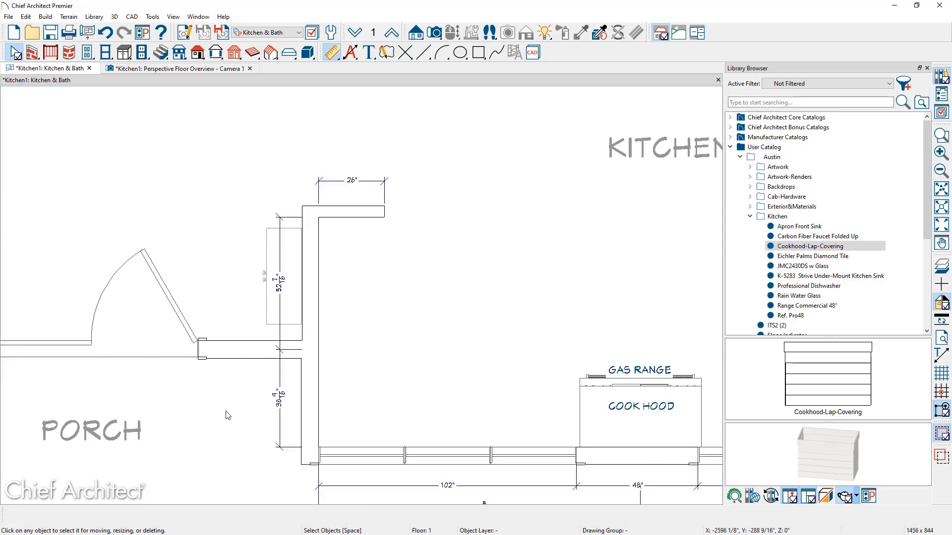
{"action": "left_click", "coordinate": [279, 377]}
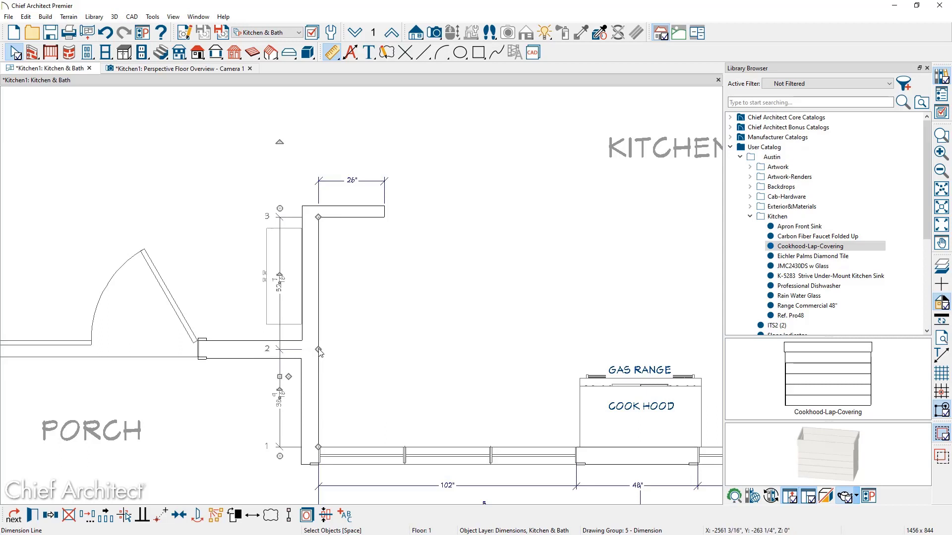
{"action": "left_click_drag", "start_coordinate": [318, 350], "coordinate": [344, 328]}
{"action": "key", "text": "Escape"}
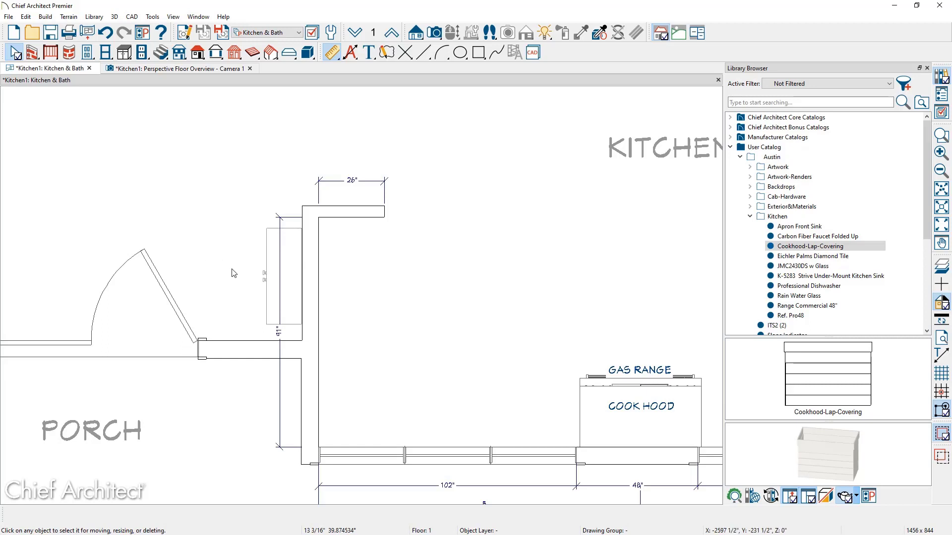
Remove the extension line at the butler's pantry exterior wall from the dimension along the kitchen's pantry-side wall
{"action": "middle_click_drag", "start_coordinate": [596, 311], "coordinate": [234, 320]}
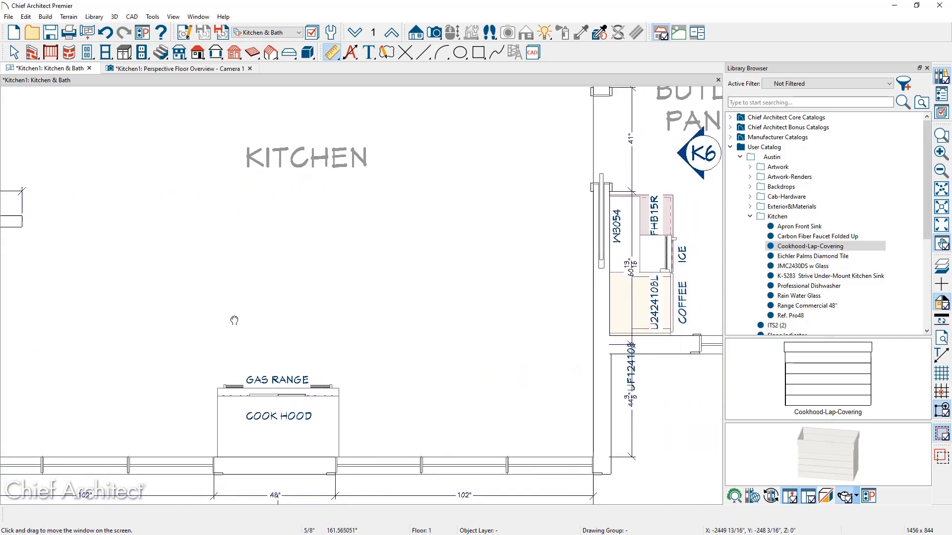
{"action": "middle_click_drag", "start_coordinate": [424, 303], "coordinate": [306, 339]}
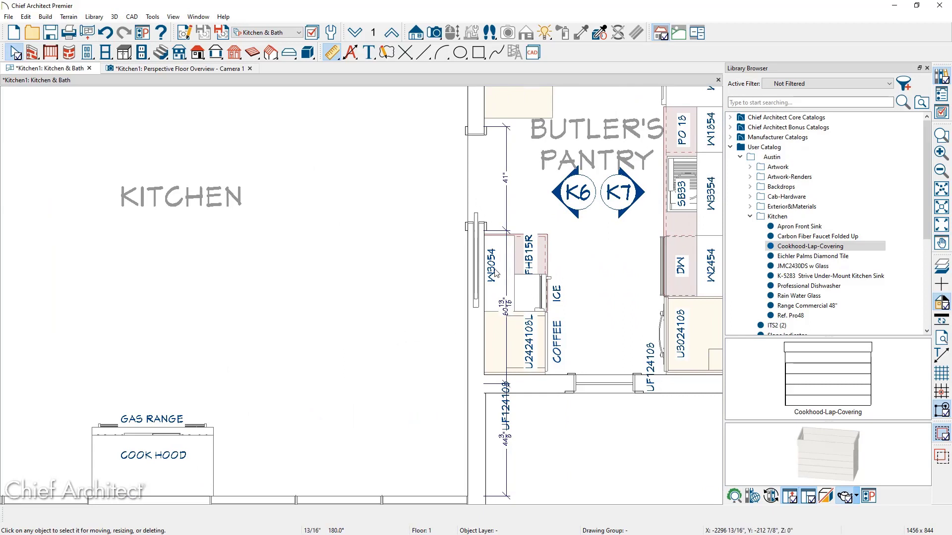
{"action": "left_click", "coordinate": [501, 249]}
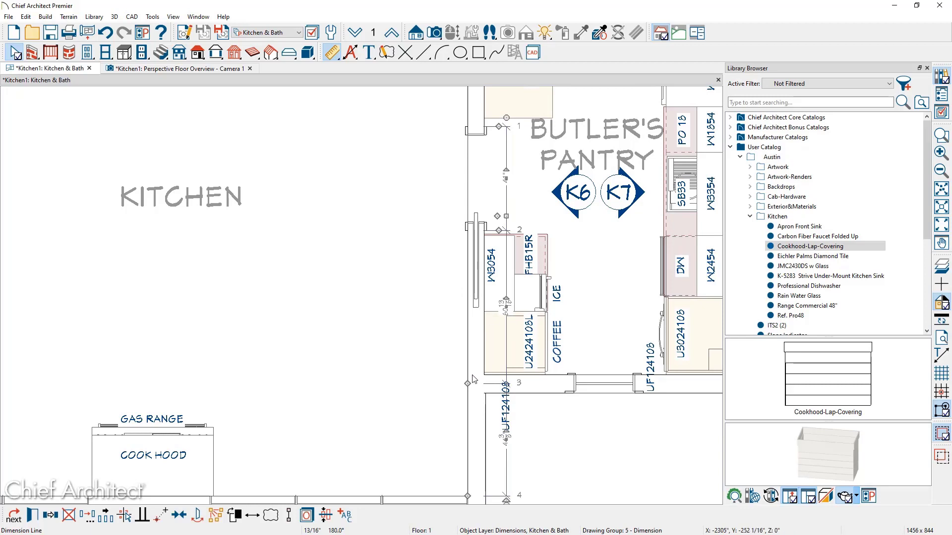
{"action": "left_click_drag", "start_coordinate": [467, 384], "coordinate": [564, 424]}
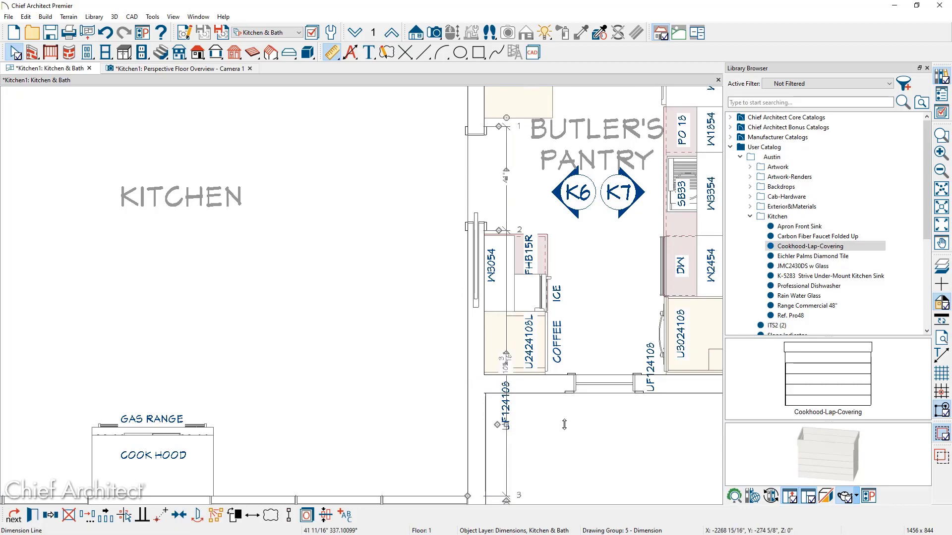
{"action": "key", "text": "Escape"}
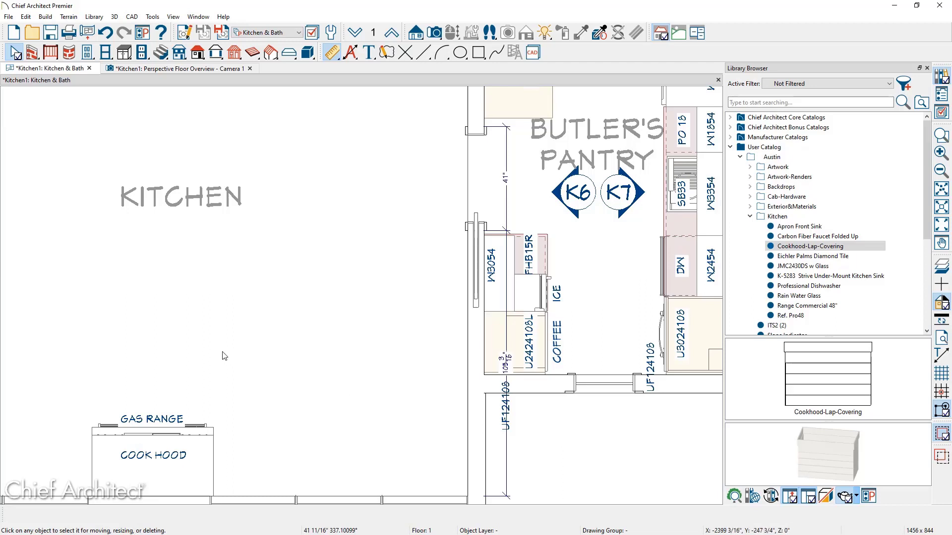
Draw a rectangular polyline about 129 inches in perimeter around the furniture outside the kitchen's porch-side wall
{"action": "middle_click_drag", "start_coordinate": [564, 425], "coordinate": [669, 311]}
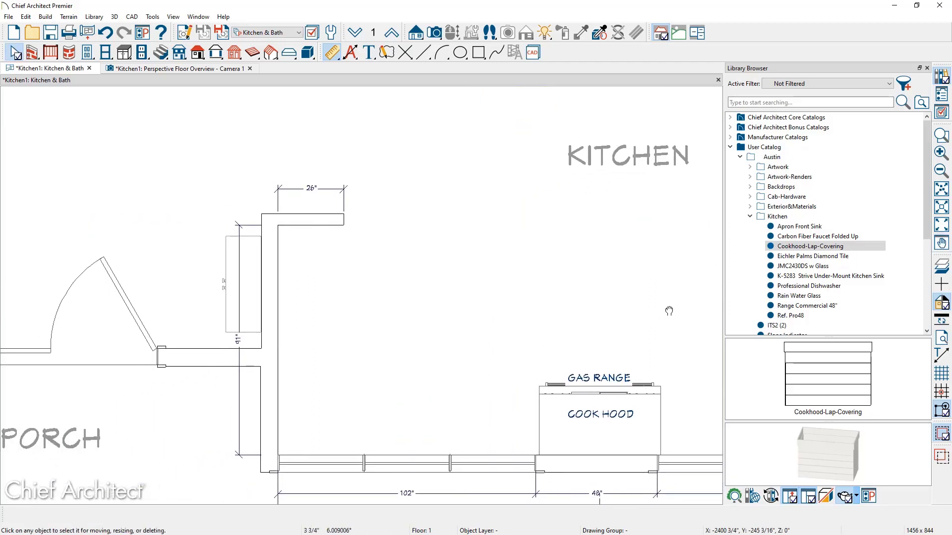
{"action": "left_click", "coordinate": [478, 52]}
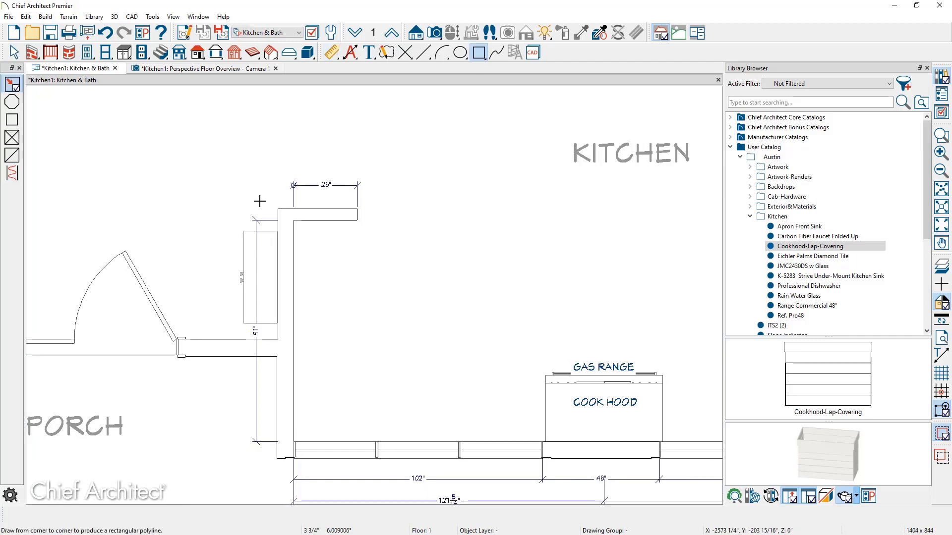
{"action": "left_click_drag", "start_coordinate": [231, 220], "coordinate": [276, 332]}
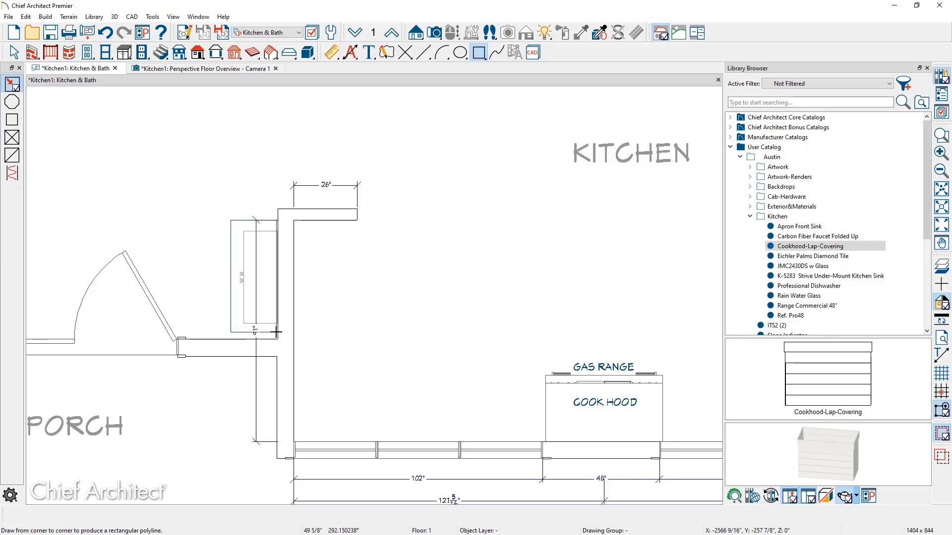
{"action": "key", "text": "space"}
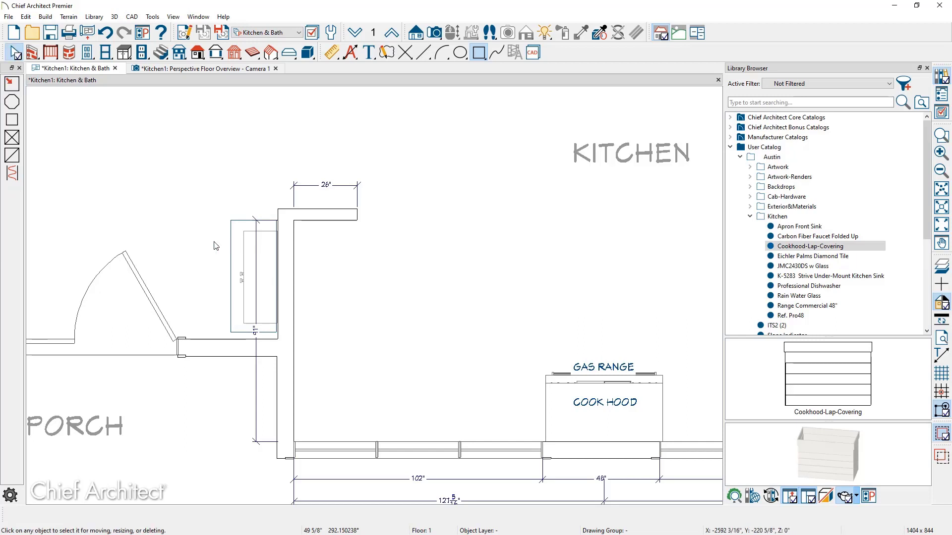
Set the rectangle's line style to the blank, invisible line
{"action": "scroll", "coordinate": [216, 246], "scroll_direction": "up", "scroll_amount": 3}
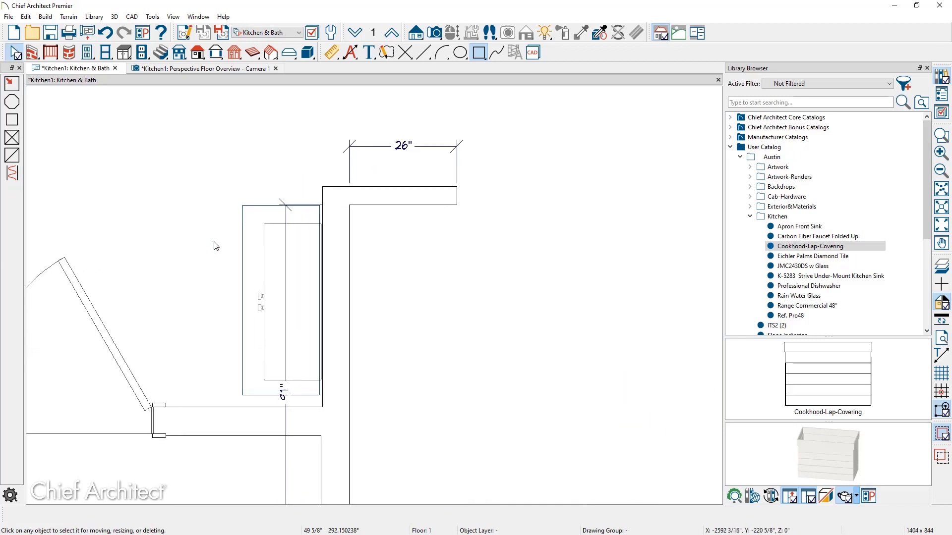
{"action": "double_click", "coordinate": [248, 243]}
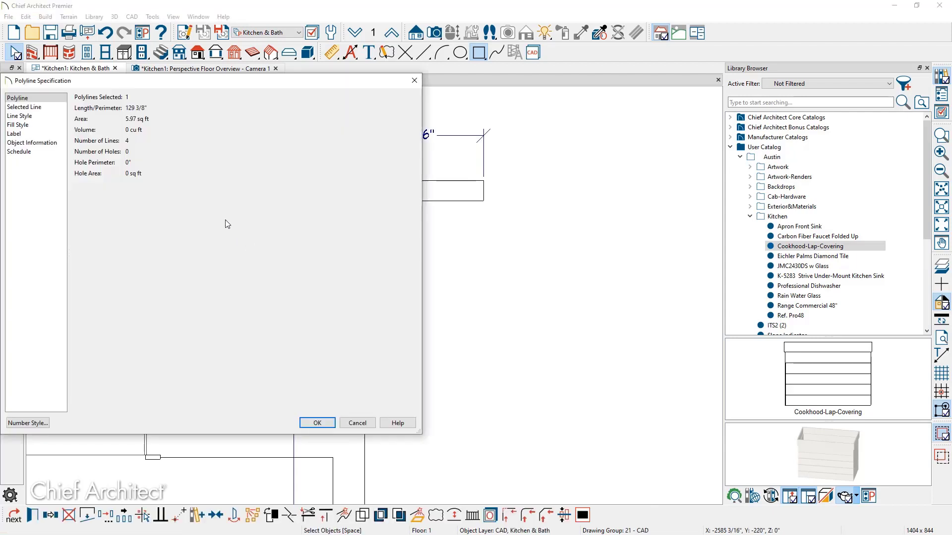
{"action": "left_click", "coordinate": [54, 117]}
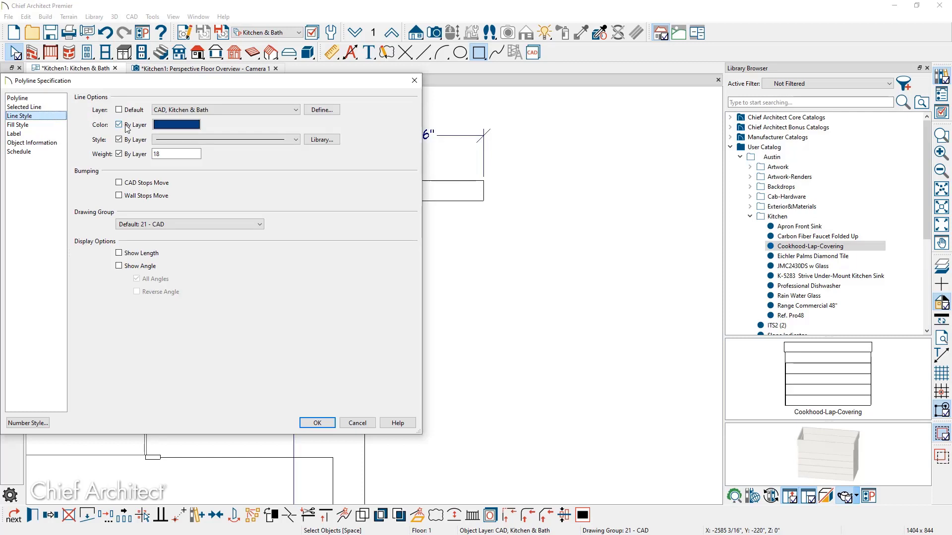
{"action": "left_click", "coordinate": [180, 140]}
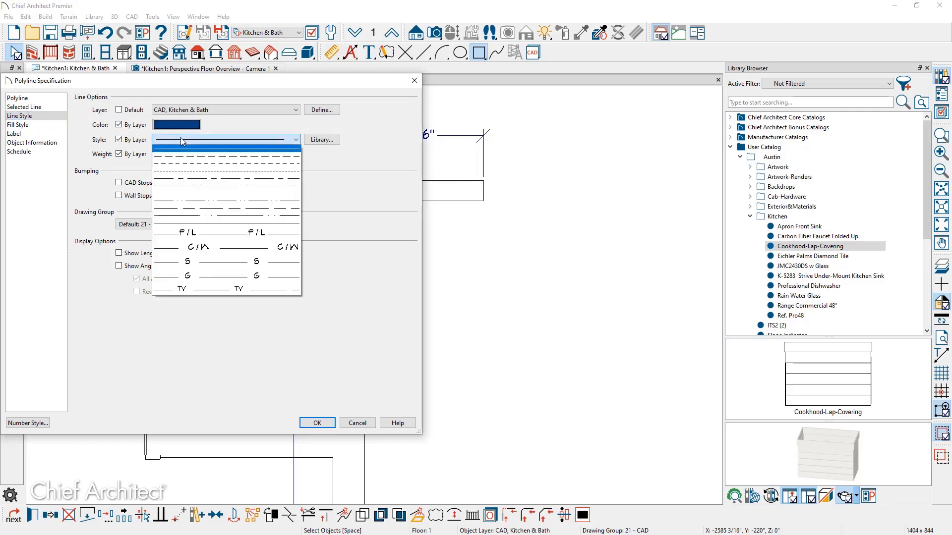
{"action": "left_click", "coordinate": [201, 194]}
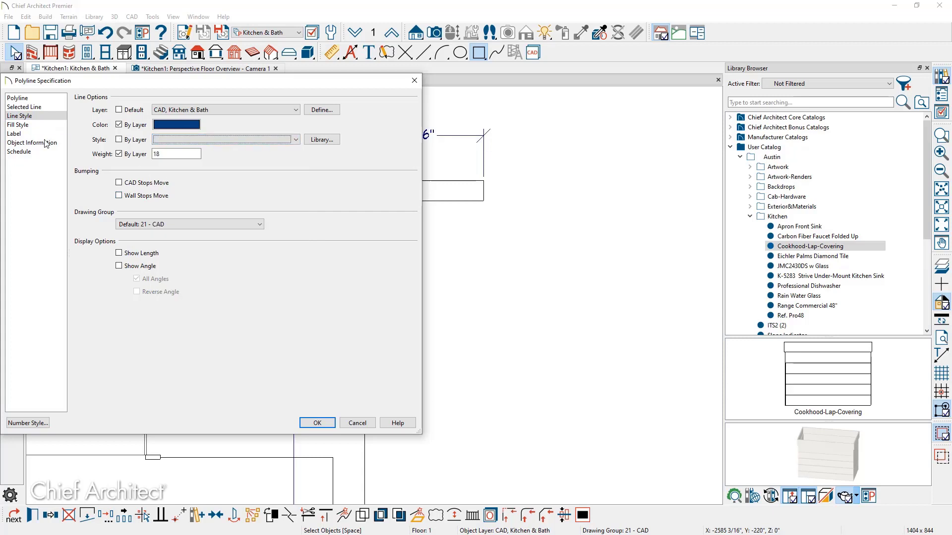
Give the rectangle a solid fill pattern in custom white
{"action": "left_click", "coordinate": [32, 126]}
{"action": "left_click", "coordinate": [171, 110]}
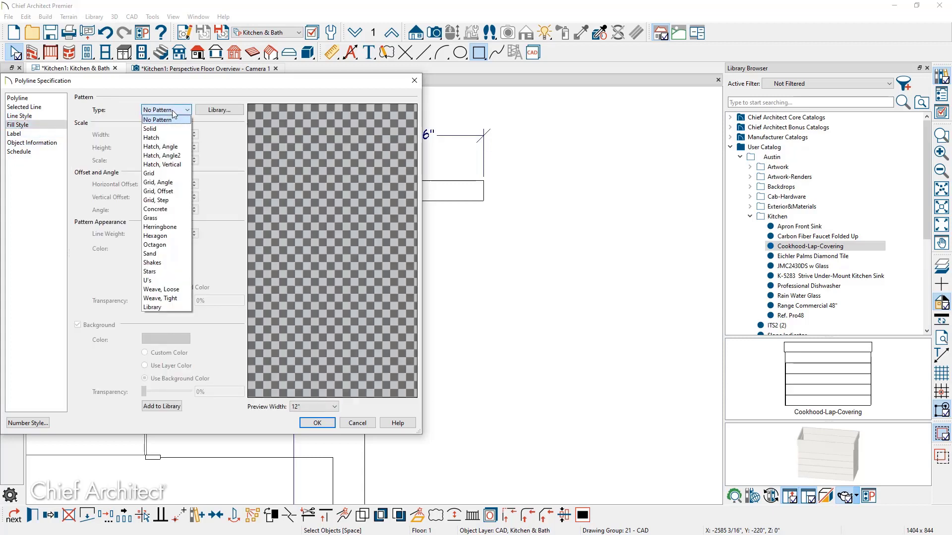
{"action": "left_click", "coordinate": [171, 129]}
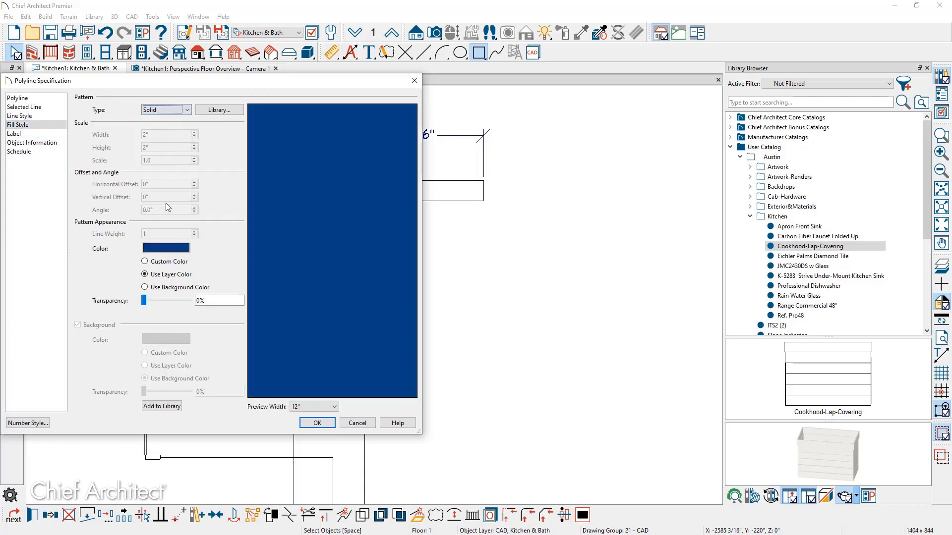
{"action": "left_click", "coordinate": [167, 247]}
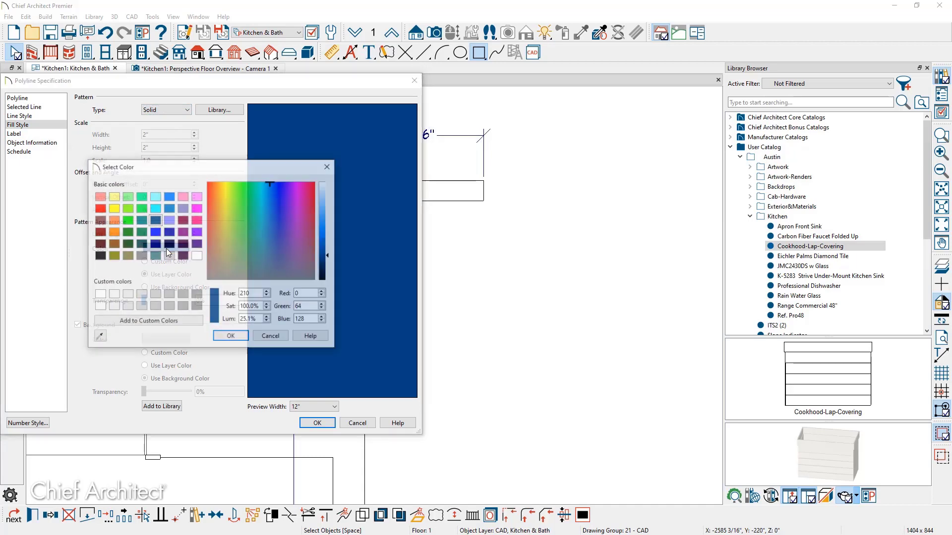
{"action": "left_click", "coordinate": [197, 255]}
{"action": "left_click", "coordinate": [231, 336]}
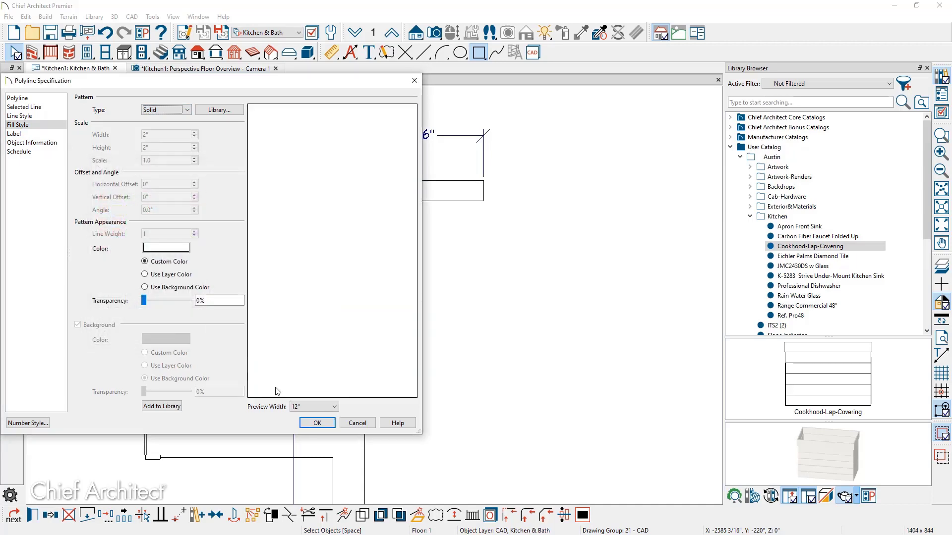
Apply the line and fill settings to the rectangle masking the furniture outside the kitchen and deselect it
{"action": "left_click", "coordinate": [318, 423]}
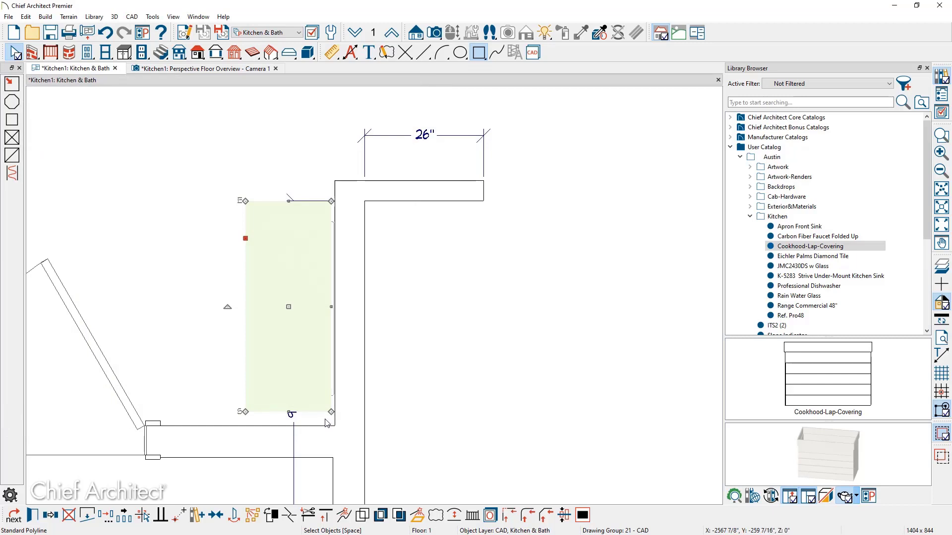
{"action": "key", "text": "Escape"}
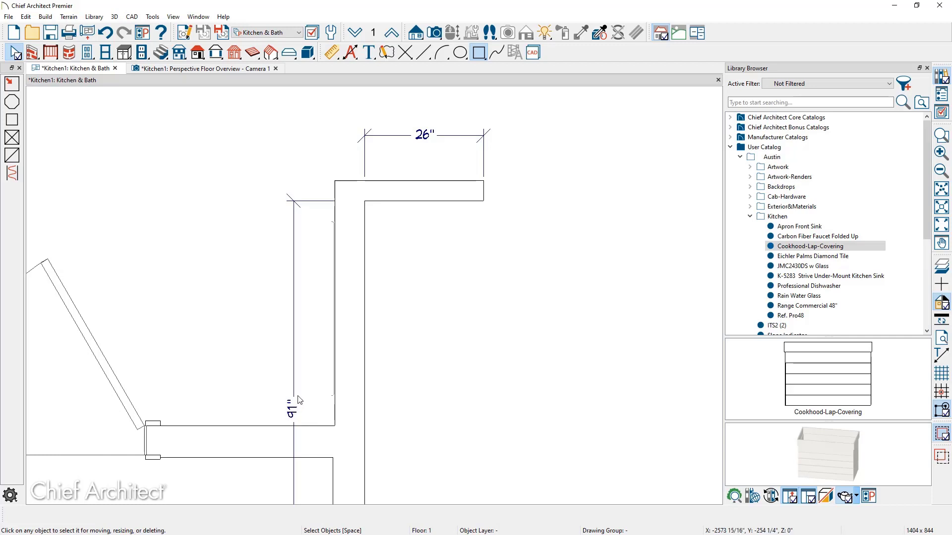
{"action": "scroll", "coordinate": [208, 303], "scroll_direction": "down", "scroll_amount": 1}
{"action": "scroll", "coordinate": [208, 304], "scroll_direction": "down", "scroll_amount": 1}
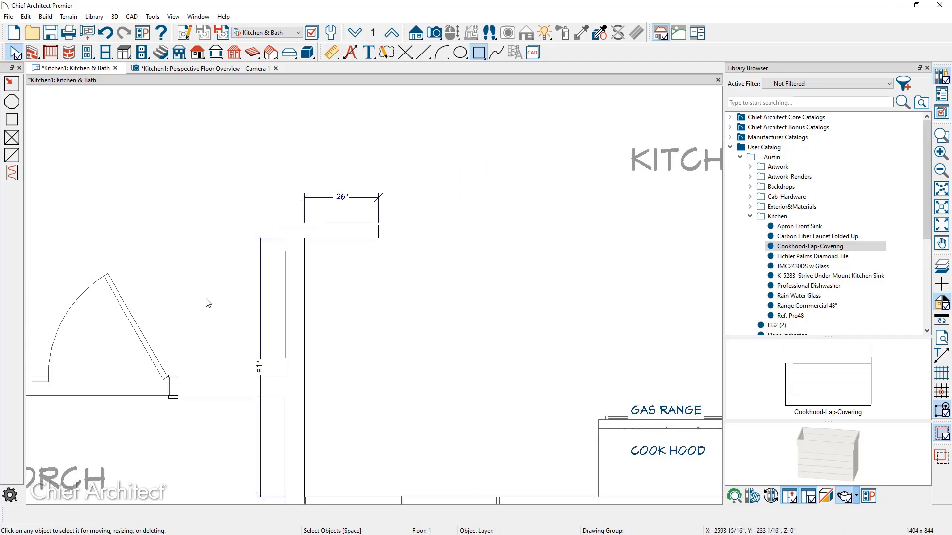
{"action": "scroll", "coordinate": [208, 303], "scroll_direction": "down", "scroll_amount": 1}
{"action": "middle_click_drag", "start_coordinate": [329, 315], "coordinate": [245, 303]}
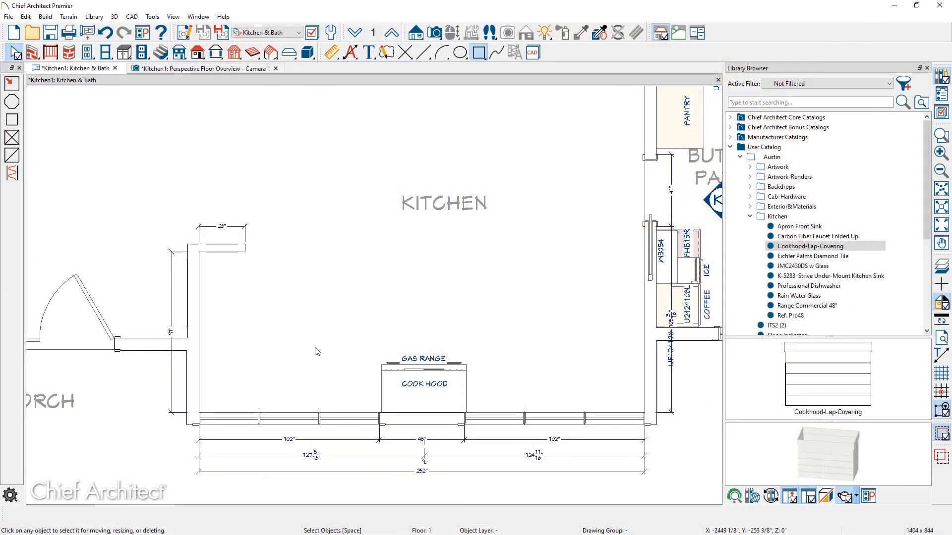
Center the gas range and cook hood together in the kitchen, along the wall with the windows
{"action": "scroll", "coordinate": [363, 399], "scroll_direction": "up", "scroll_amount": 1}
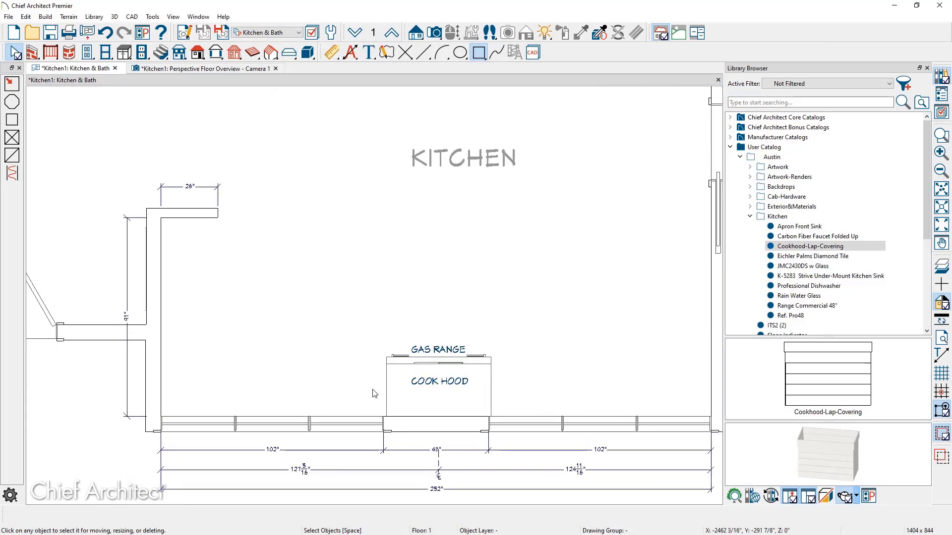
{"action": "middle_click_drag", "start_coordinate": [364, 400], "coordinate": [368, 306]}
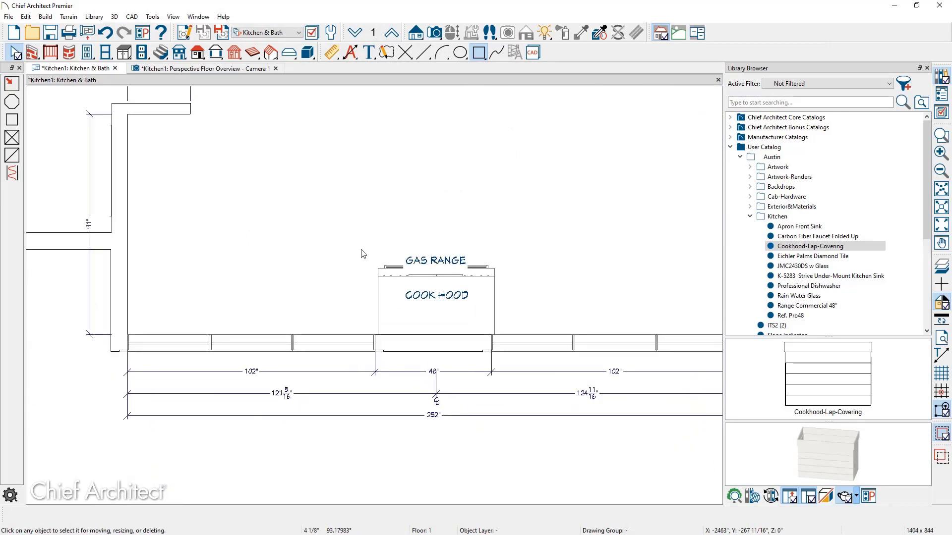
{"action": "left_click", "coordinate": [388, 275]}
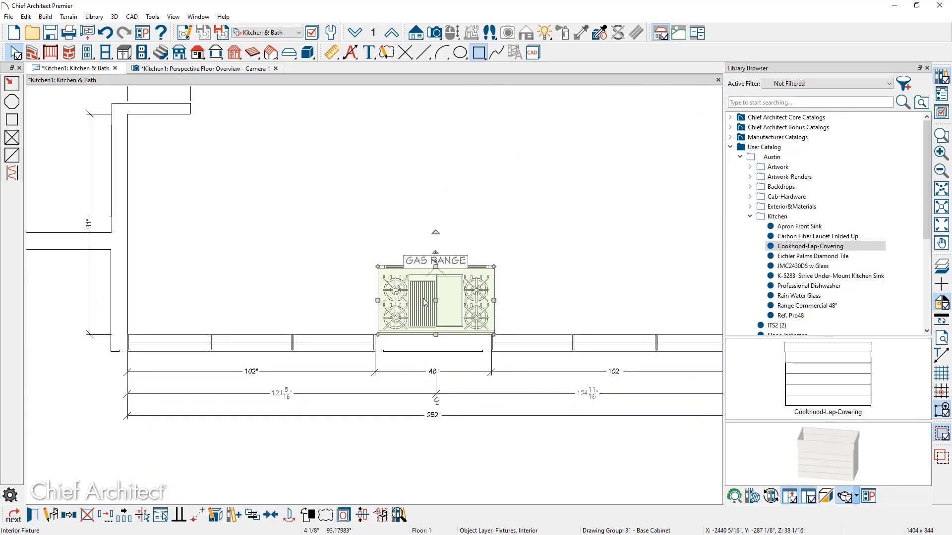
{"action": "left_click", "coordinate": [430, 317]}
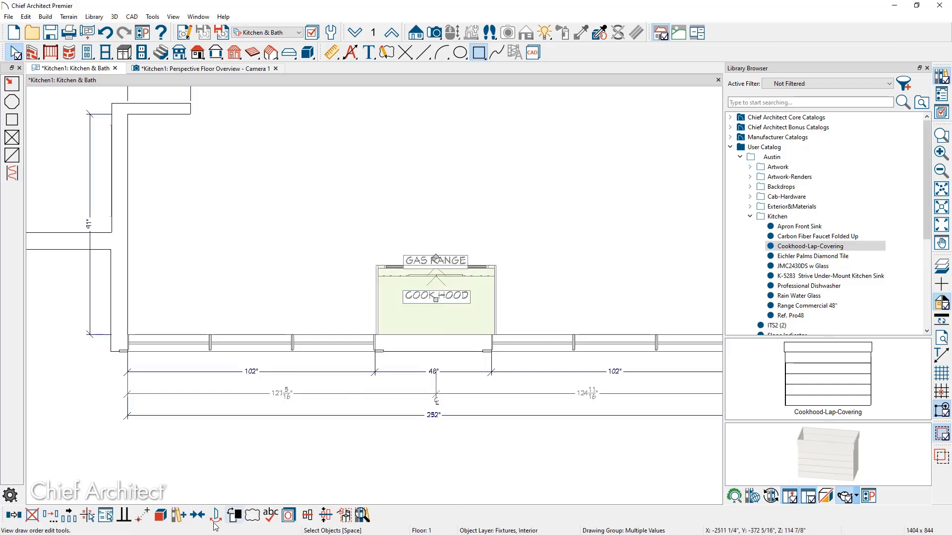
{"action": "left_click", "coordinate": [205, 516]}
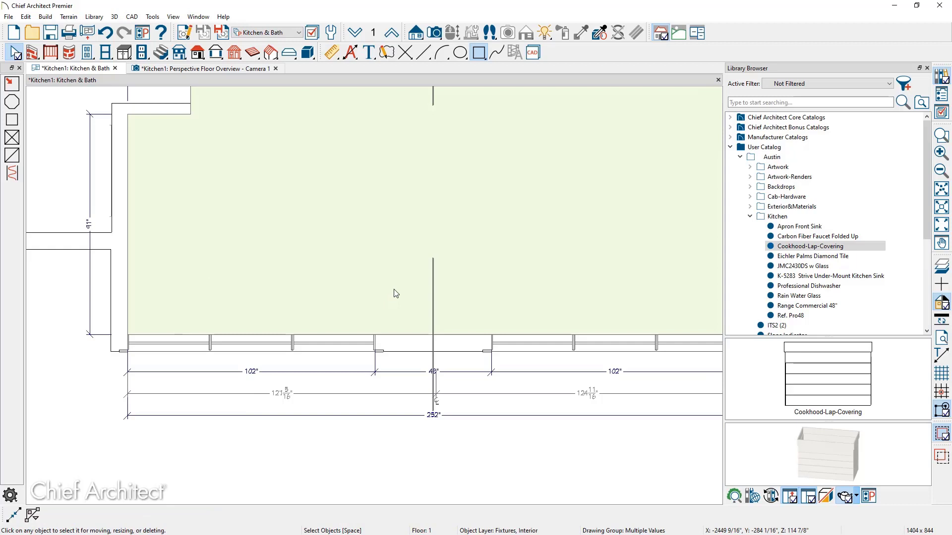
{"action": "left_click", "coordinate": [396, 294]}
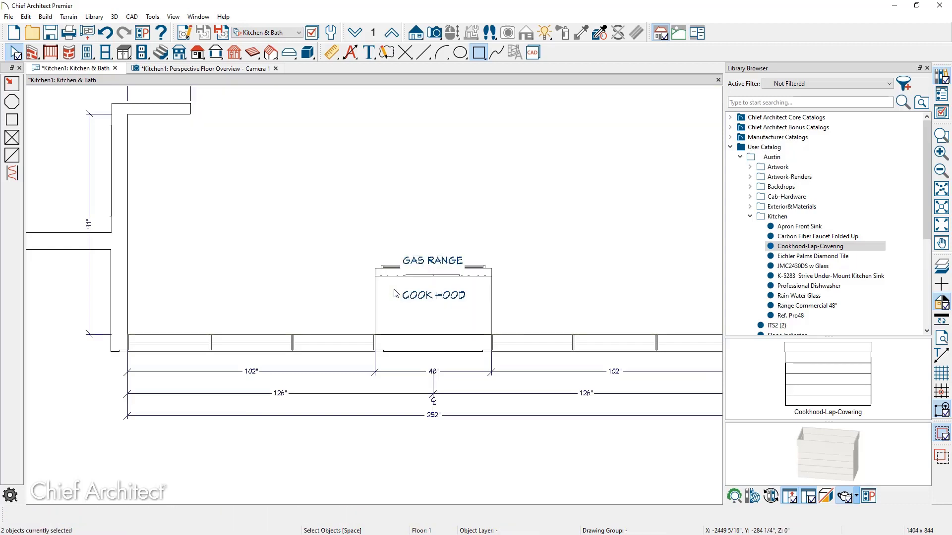
Switch to the kitchen's perspective floor overview and close the Library Browser
{"action": "scroll", "coordinate": [394, 294], "scroll_direction": "down", "scroll_amount": 2}
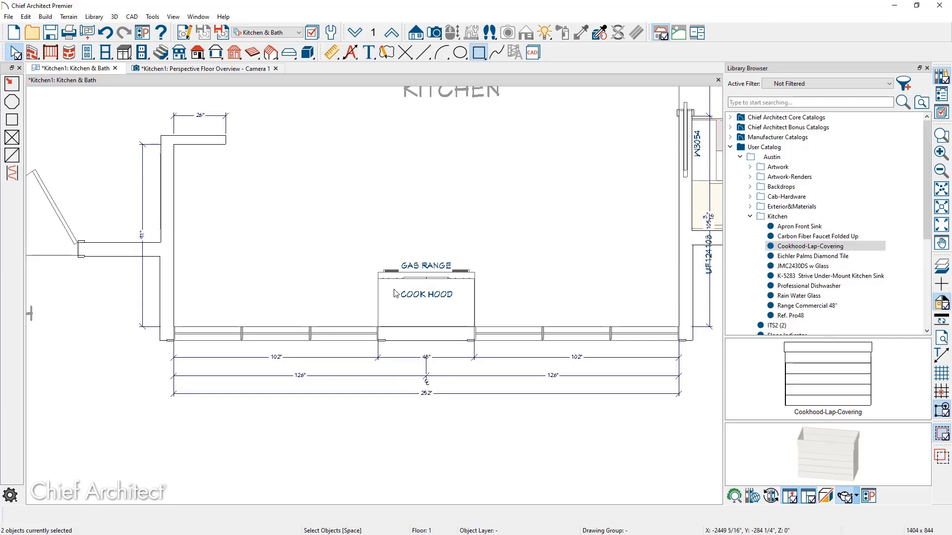
{"action": "scroll", "coordinate": [394, 293], "scroll_direction": "down", "scroll_amount": 1}
{"action": "middle_click_drag", "start_coordinate": [394, 293], "coordinate": [396, 341]}
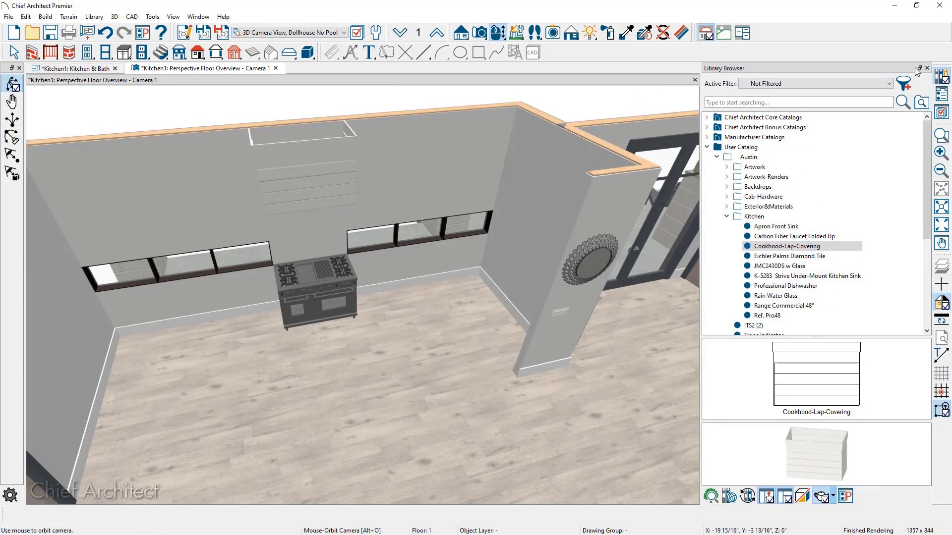
{"action": "left_click", "coordinate": [926, 67]}
Place a corner base cabinet where the range wall meets the porch-side wall
{"action": "scroll", "coordinate": [484, 312], "scroll_direction": "up", "scroll_amount": 5}
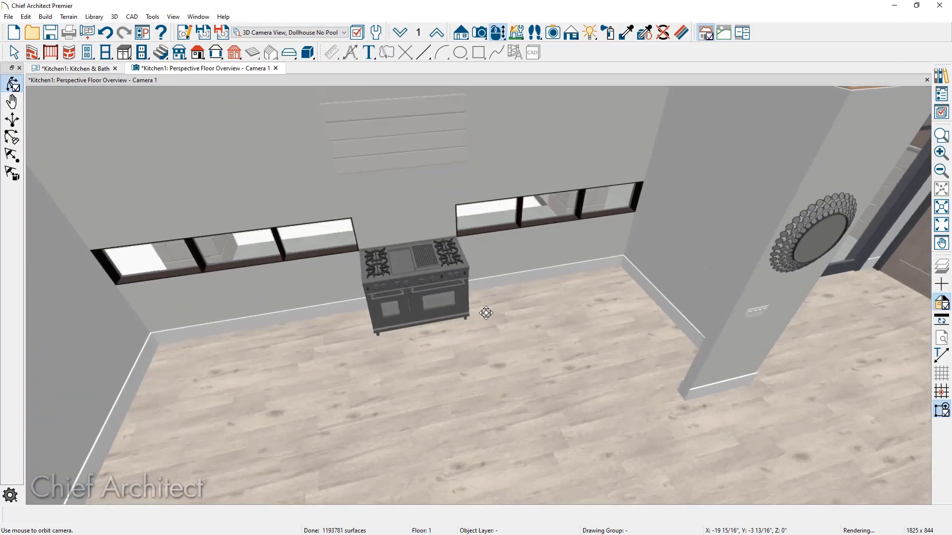
{"action": "middle_click_drag", "start_coordinate": [550, 268], "coordinate": [460, 427]}
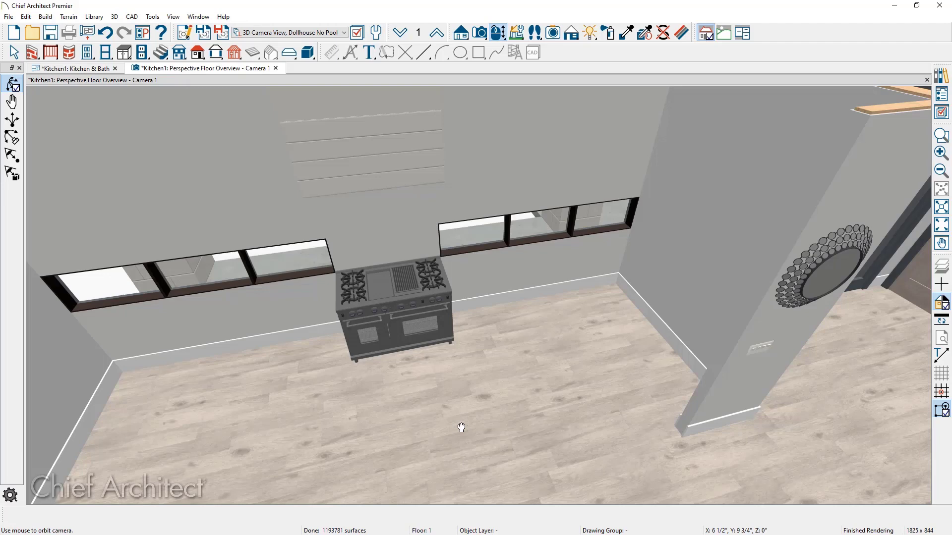
{"action": "scroll", "coordinate": [642, 208], "scroll_direction": "up", "scroll_amount": 3}
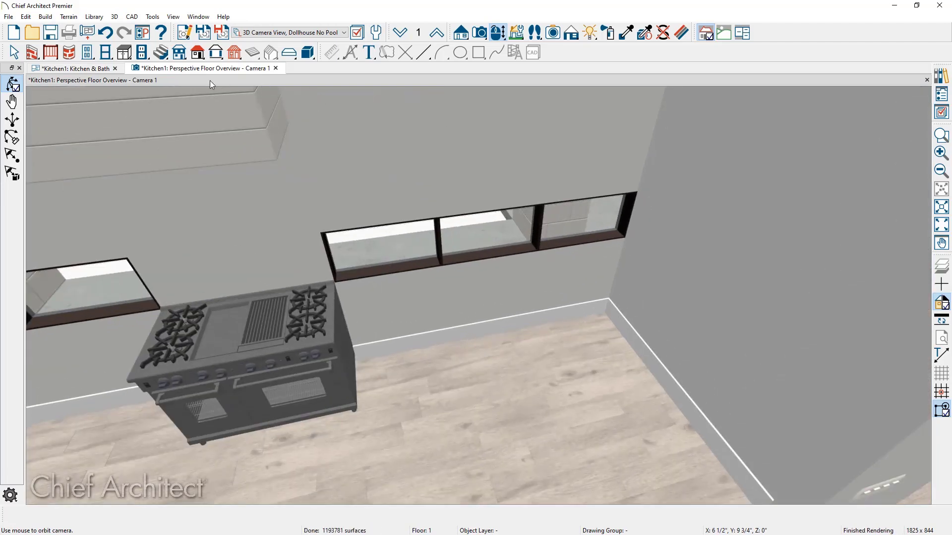
{"action": "left_click", "coordinate": [125, 57]}
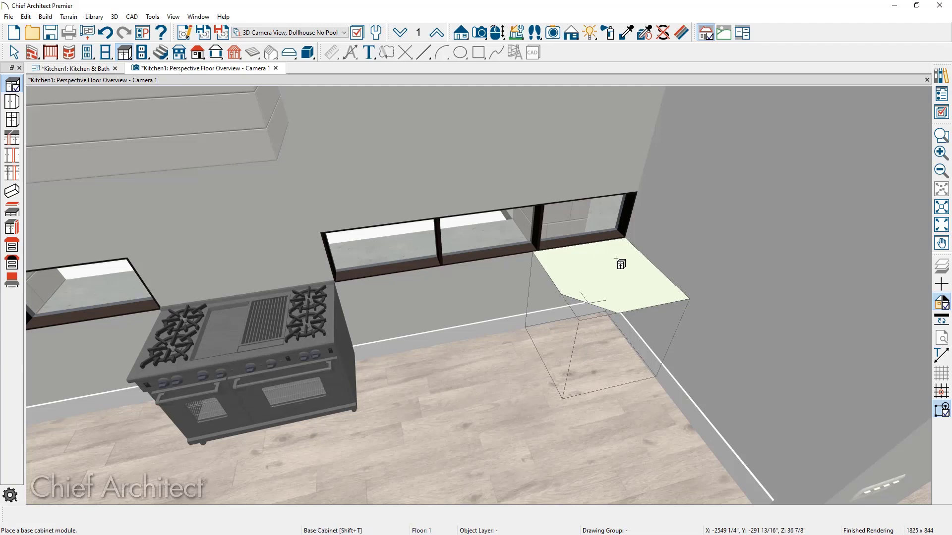
{"action": "left_click", "coordinate": [616, 259]}
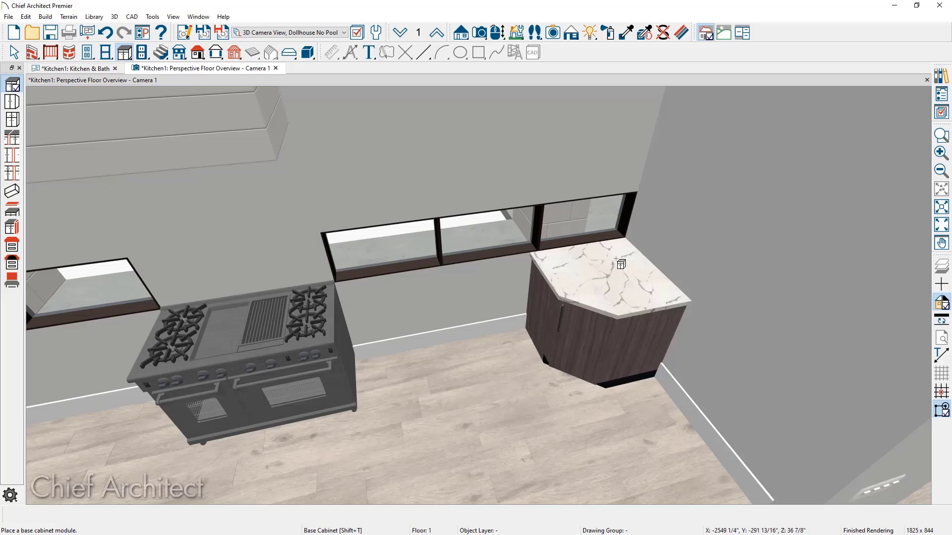
{"action": "key", "text": "space"}
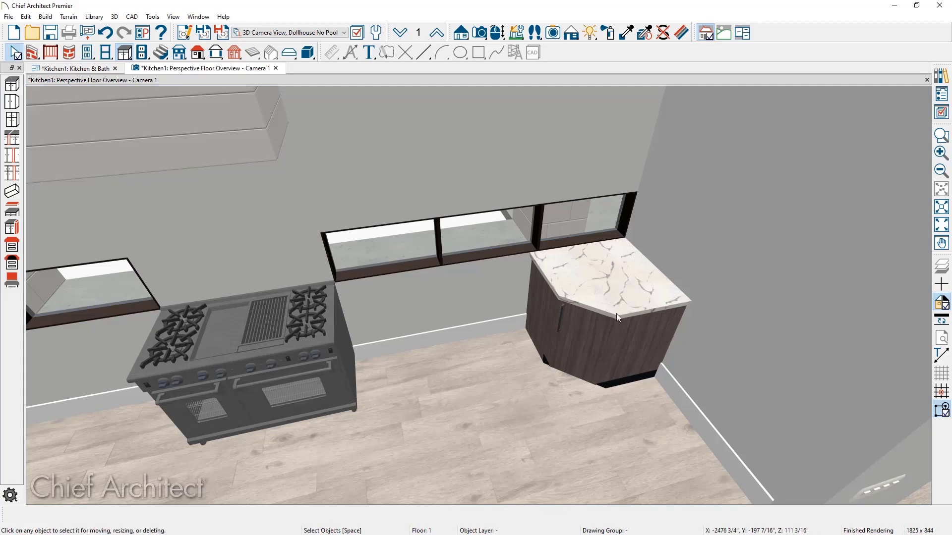
Turn off the diagonal door and add a lazy Susan on the corner base cabinet
{"action": "middle_click_drag", "start_coordinate": [636, 311], "coordinate": [666, 312]}
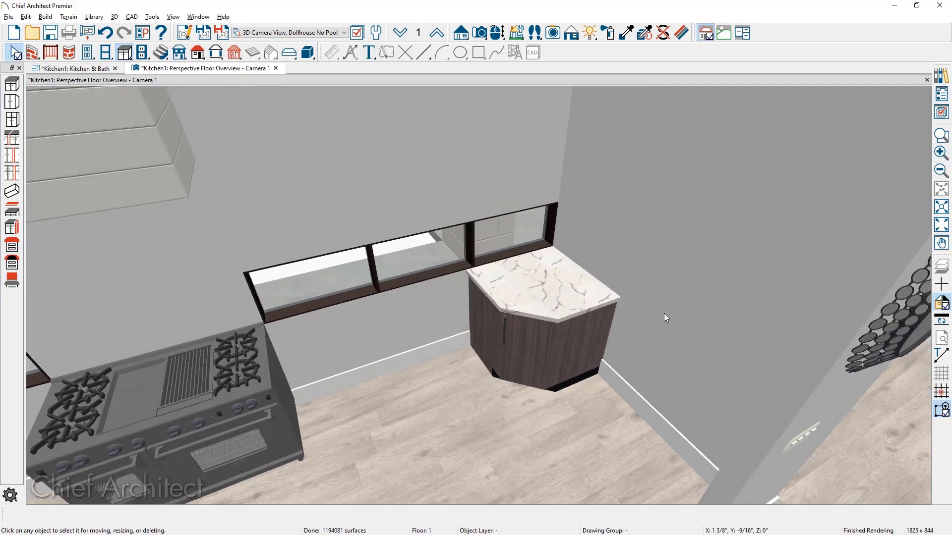
{"action": "scroll", "coordinate": [475, 365], "scroll_direction": "up", "scroll_amount": 2}
{"action": "scroll", "coordinate": [475, 365], "scroll_direction": "up", "scroll_amount": 1}
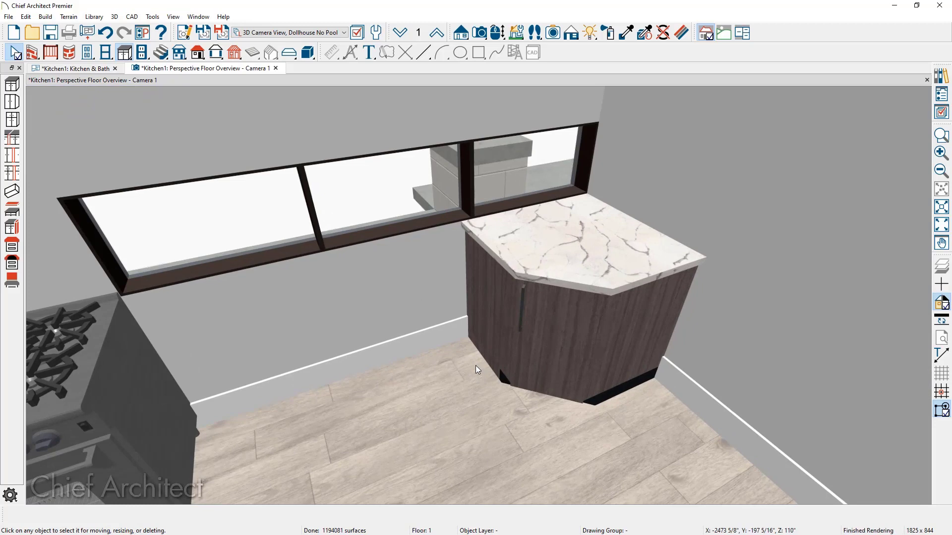
{"action": "double_click", "coordinate": [523, 338]}
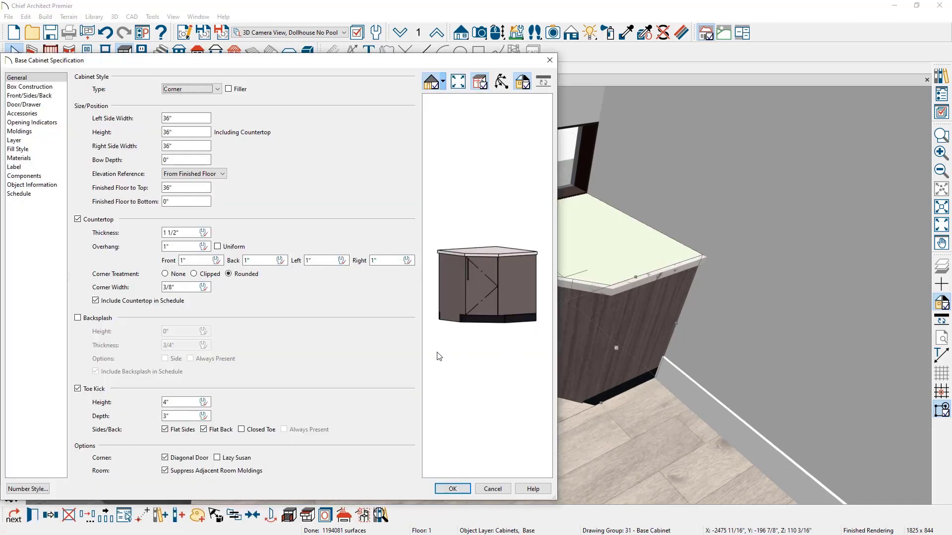
{"action": "left_click", "coordinate": [180, 458]}
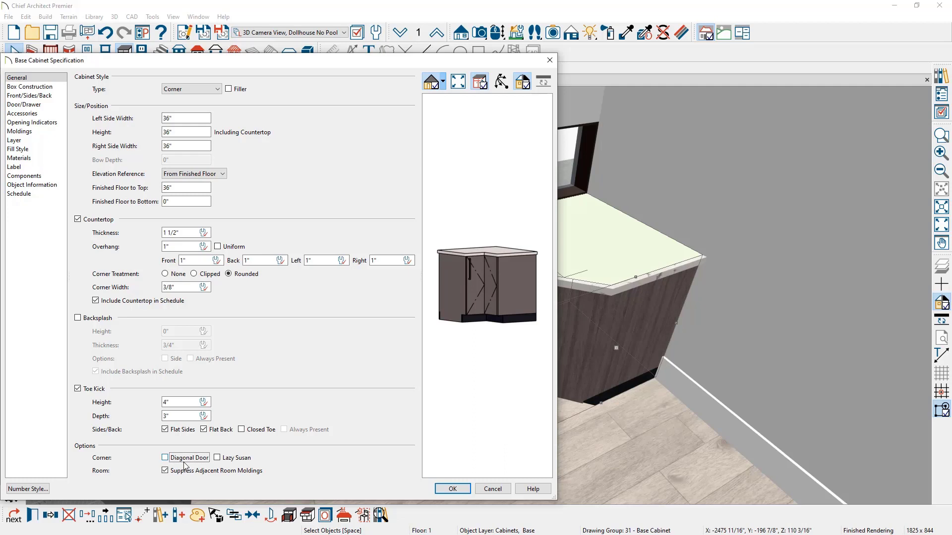
{"action": "left_click", "coordinate": [217, 458]}
{"action": "left_click", "coordinate": [446, 489]}
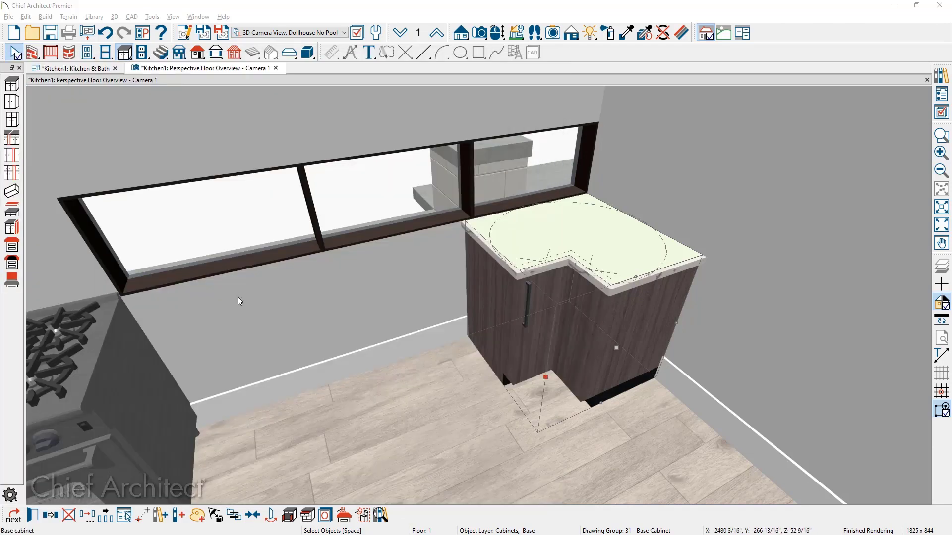
Place a standard base cabinet against the corner cabinet on the range wall and stretch it to 33 inches wide toward the range
{"action": "left_click", "coordinate": [13, 85]}
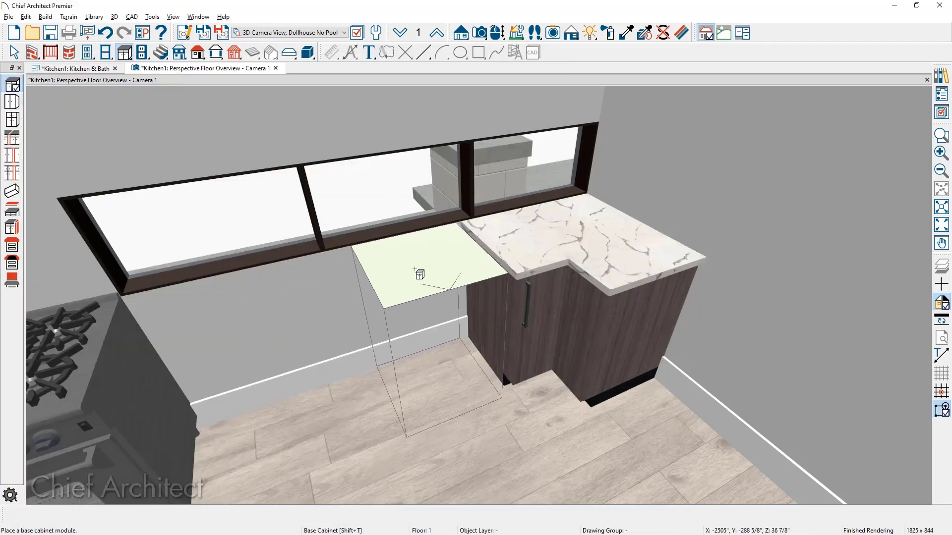
{"action": "left_click", "coordinate": [430, 274]}
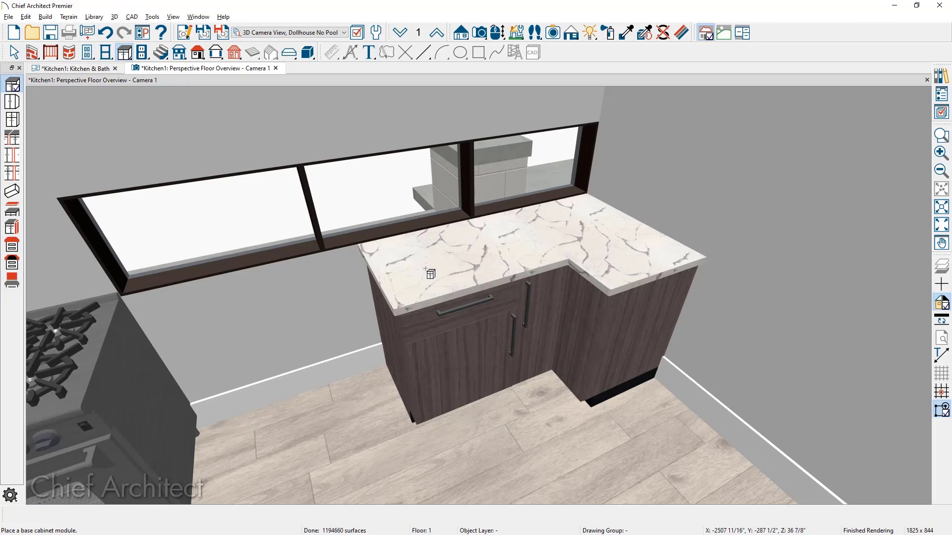
{"action": "key", "text": "t"}
{"action": "key", "text": "space"}
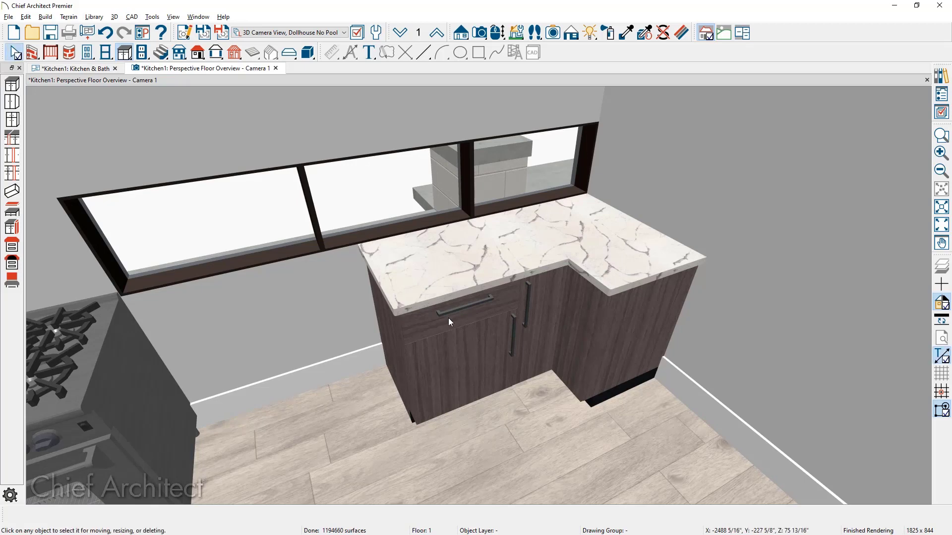
{"action": "left_click", "coordinate": [442, 345]}
{"action": "left_click_drag", "start_coordinate": [402, 379], "coordinate": [368, 392]}
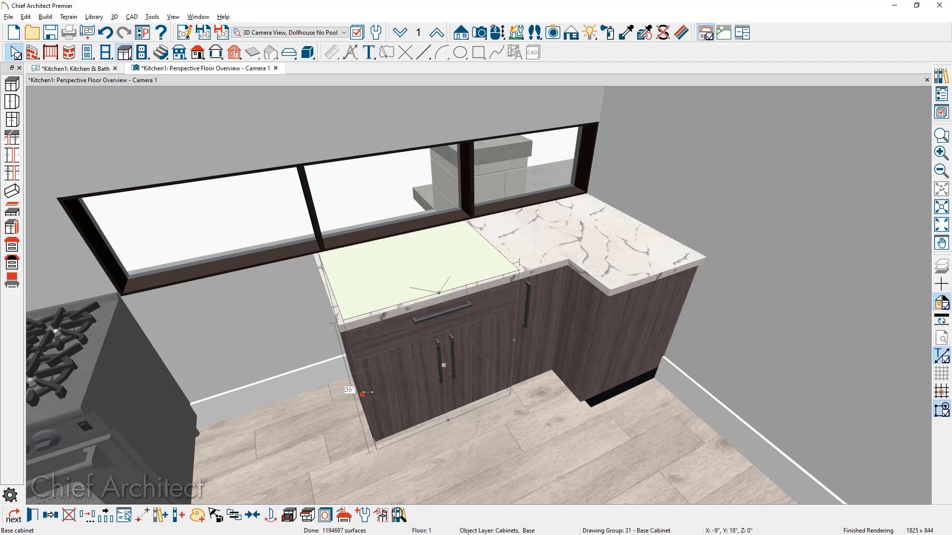
Change the standard base cabinet's door area to a drawer and split it horizontally into two drawers
{"action": "double_click", "coordinate": [368, 393]}
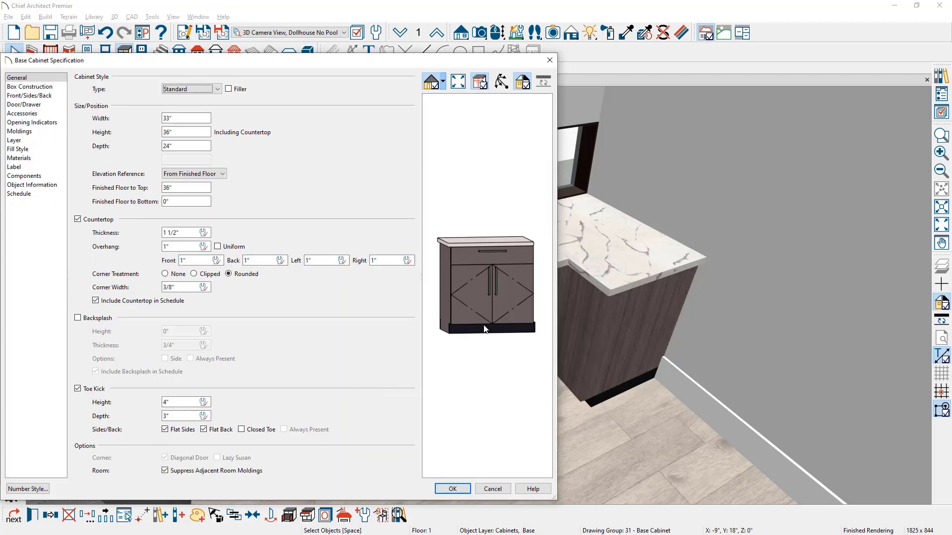
{"action": "left_click", "coordinate": [489, 309]}
{"action": "left_click", "coordinate": [468, 295]}
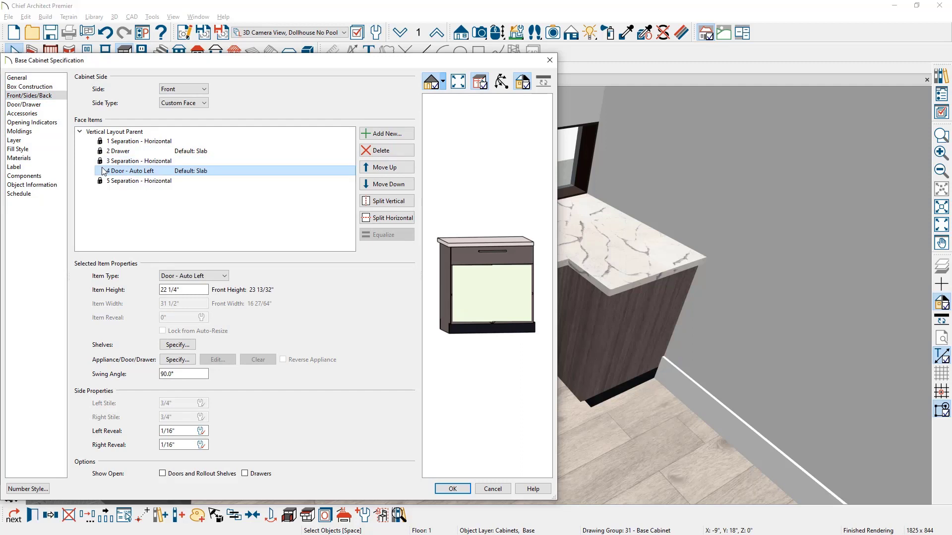
{"action": "left_click", "coordinate": [208, 275]}
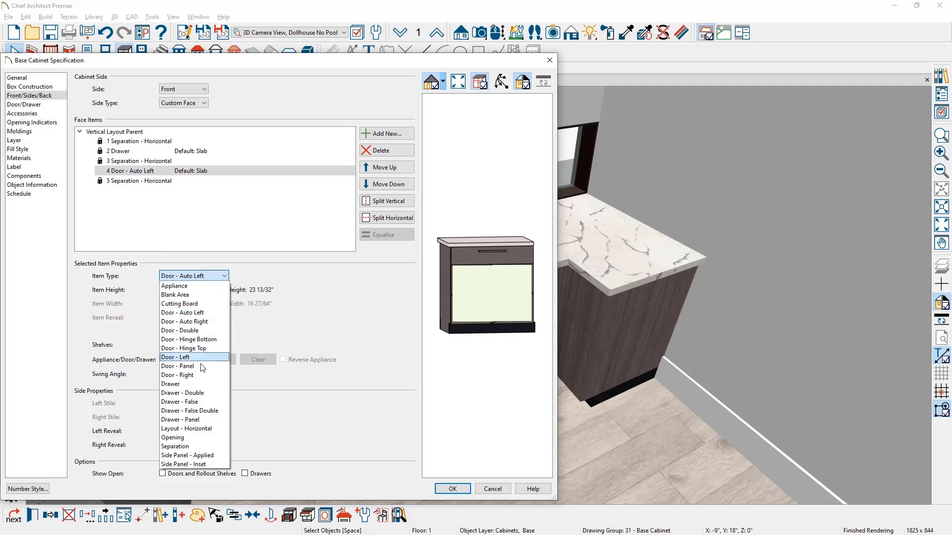
{"action": "left_click", "coordinate": [209, 384]}
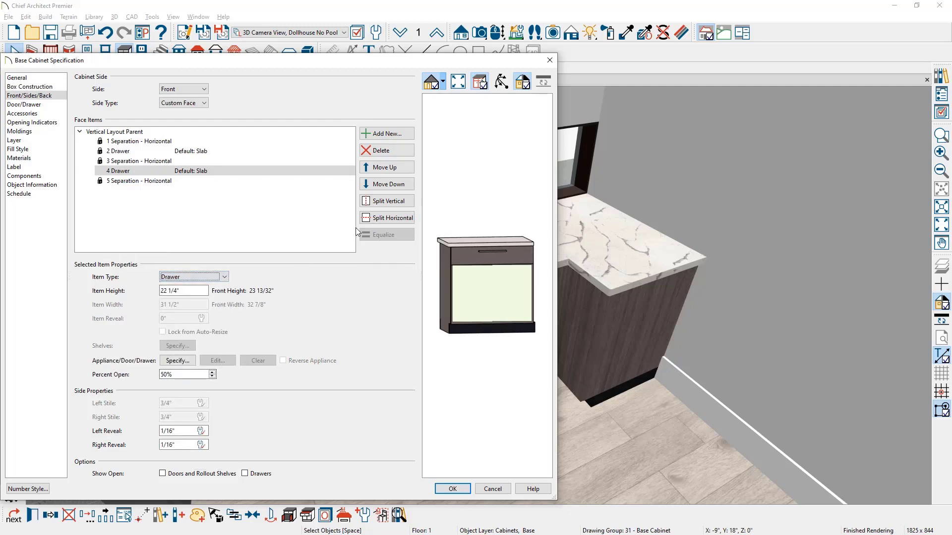
{"action": "left_click", "coordinate": [381, 219]}
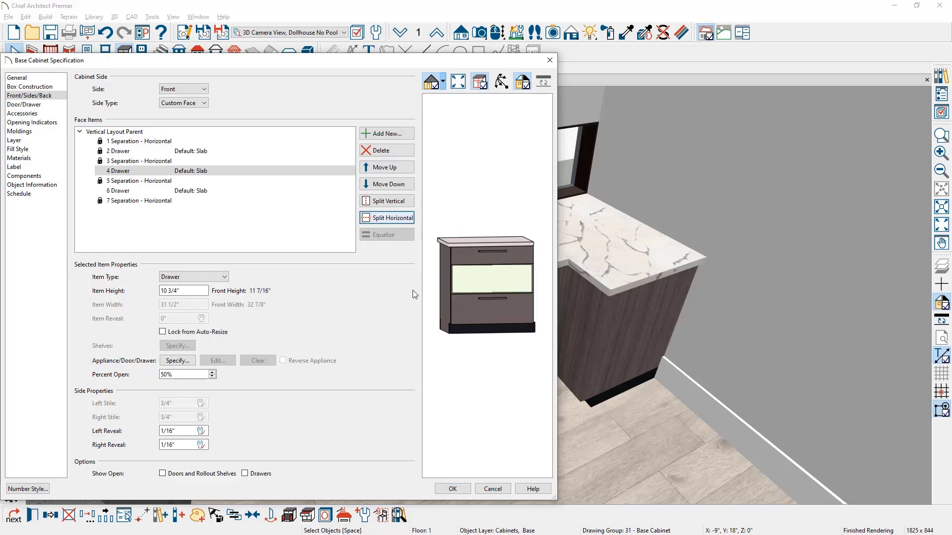
{"action": "left_click", "coordinate": [453, 488]}
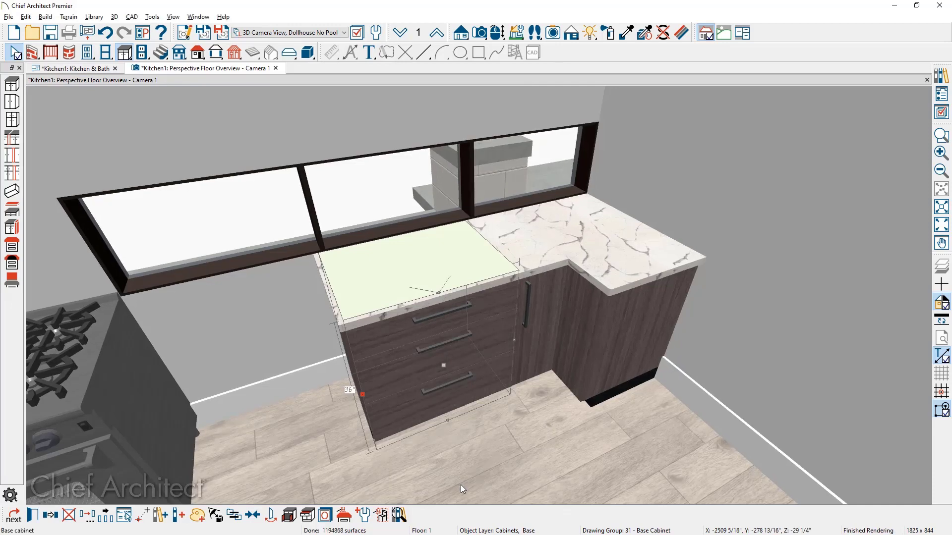
Copy the three-drawer base cabinet into the space between it and the range
{"action": "left_click", "coordinate": [69, 516]}
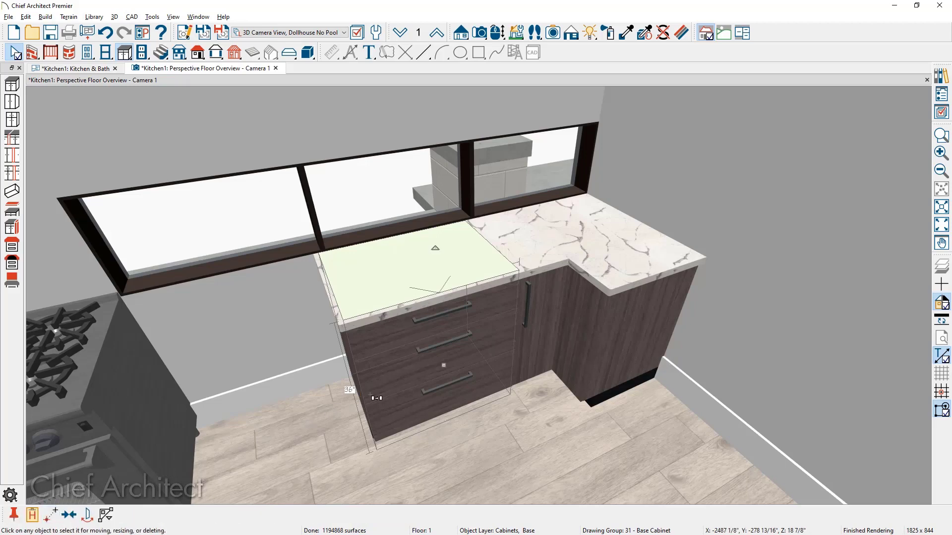
{"action": "left_click_drag", "start_coordinate": [443, 365], "coordinate": [266, 428]}
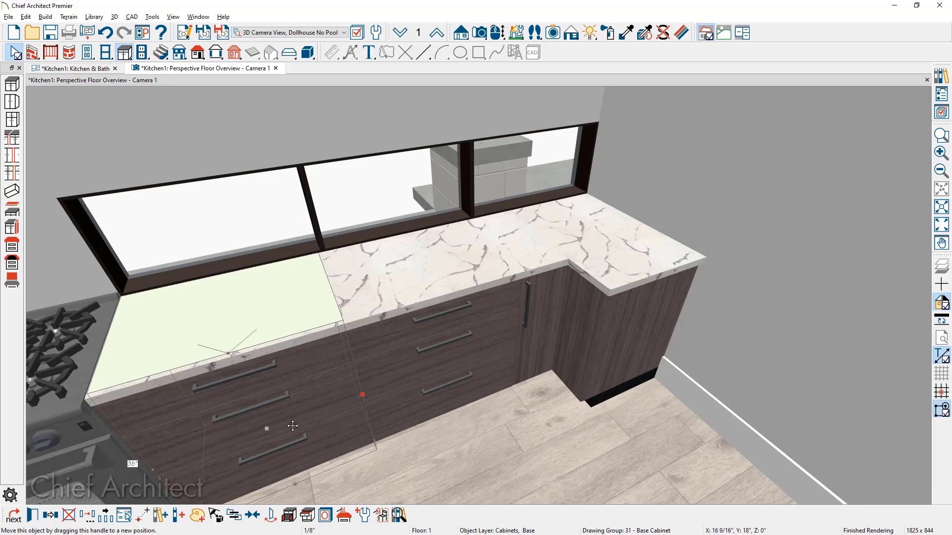
Place a standard base cabinet against the free end of the corner cabinet, along the wall adjoining the range wall
{"action": "key", "text": "Escape"}
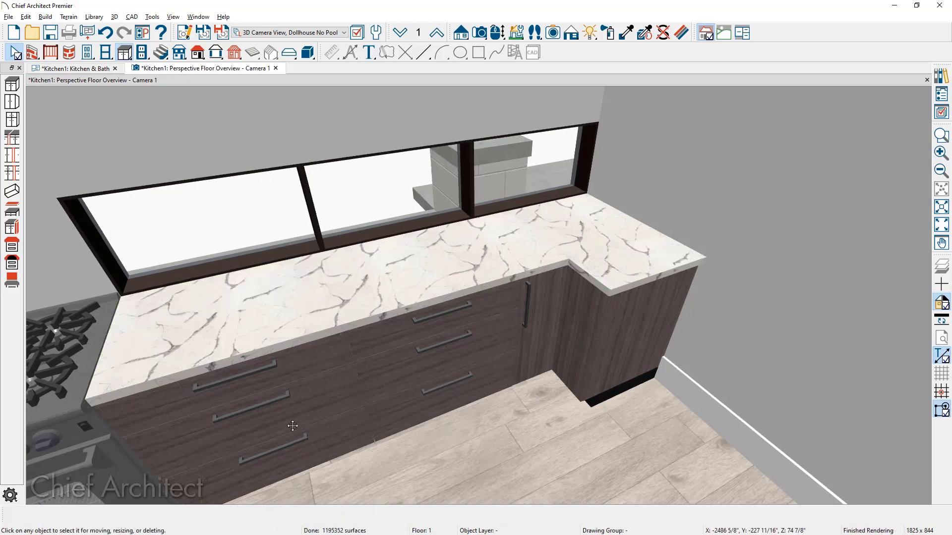
{"action": "middle_click_drag", "start_coordinate": [361, 419], "coordinate": [463, 327]}
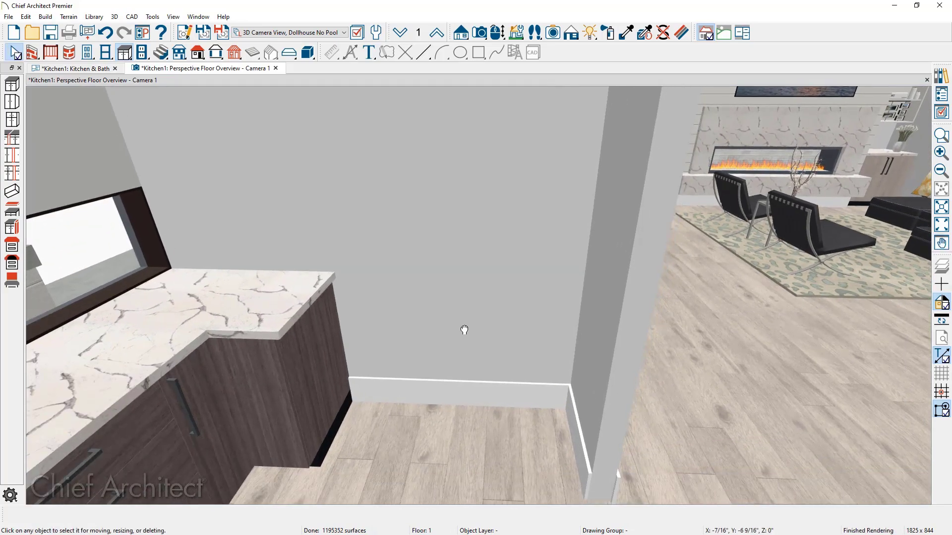
{"action": "left_click", "coordinate": [12, 84]}
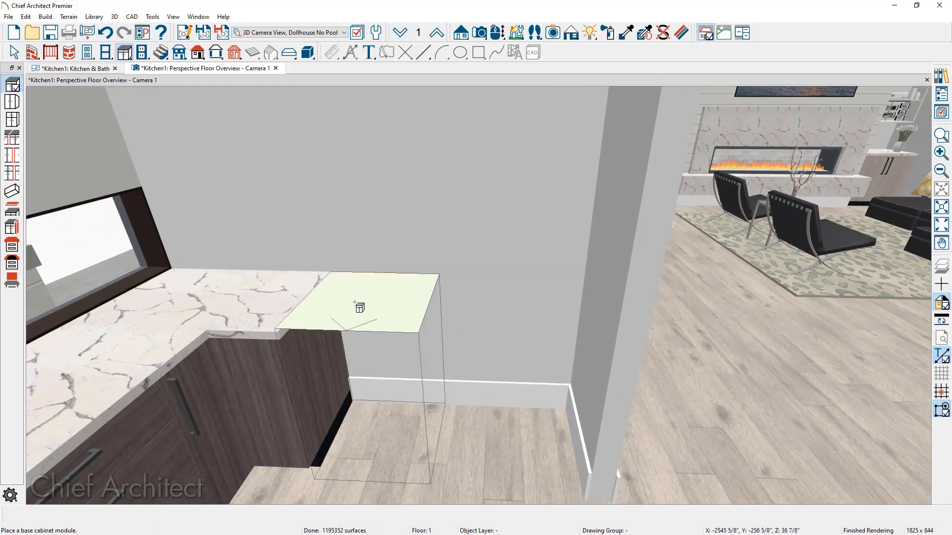
{"action": "left_click", "coordinate": [355, 303]}
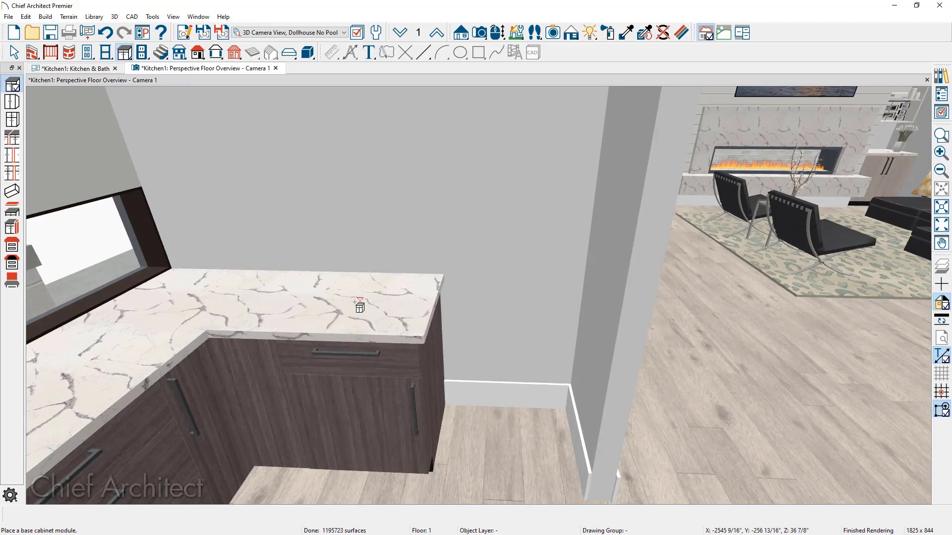
Delete the drawer from the new base cabinet's front, leaving a single full-height door
{"action": "left_click", "coordinate": [360, 331]}
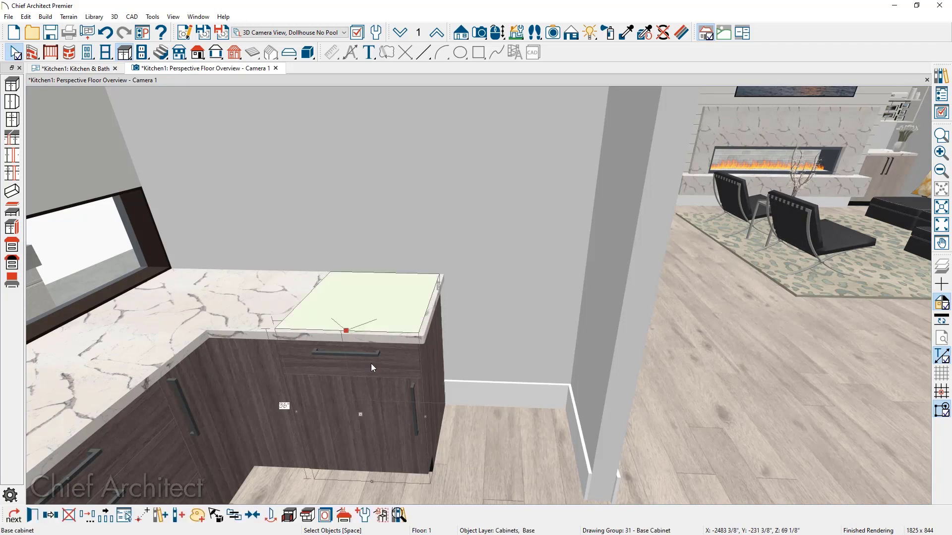
{"action": "double_click", "coordinate": [371, 364]}
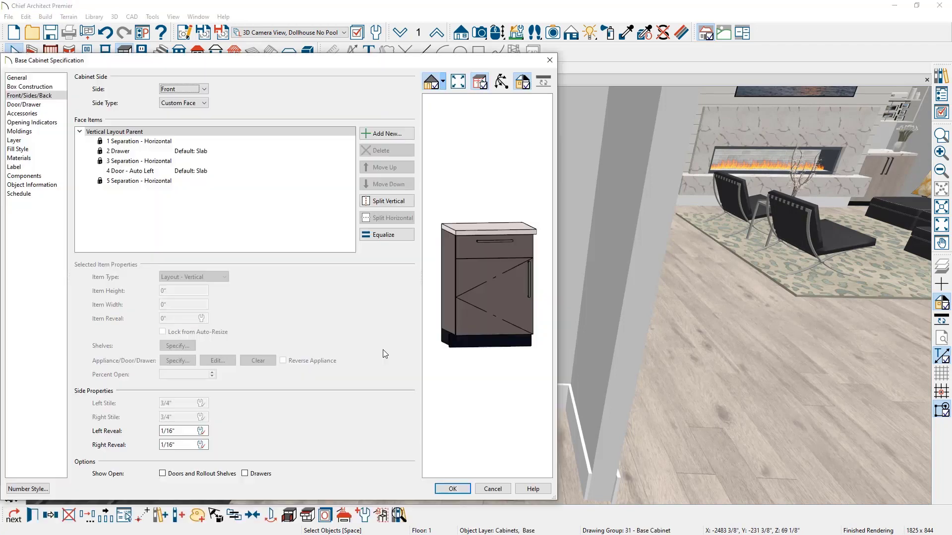
{"action": "left_click", "coordinate": [477, 251]}
{"action": "left_click", "coordinate": [403, 151]}
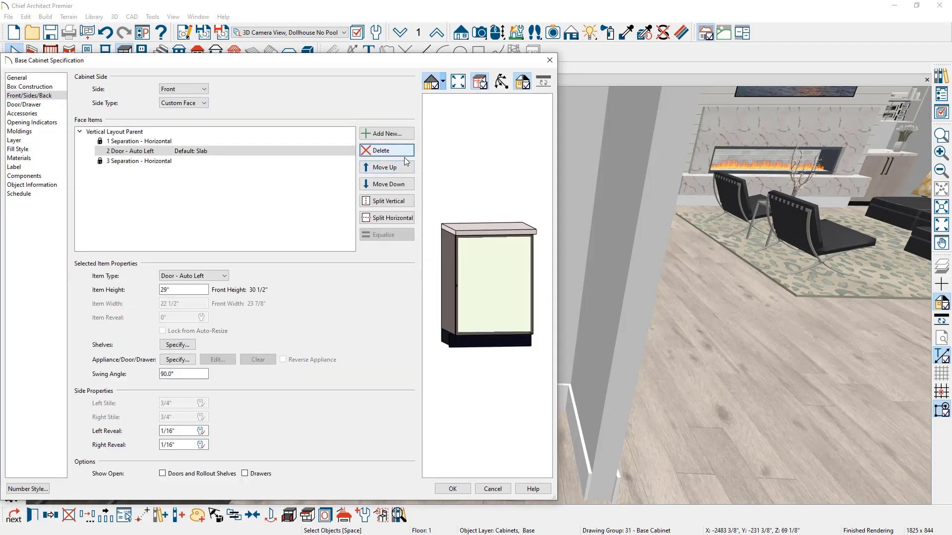
{"action": "left_click", "coordinate": [452, 489]}
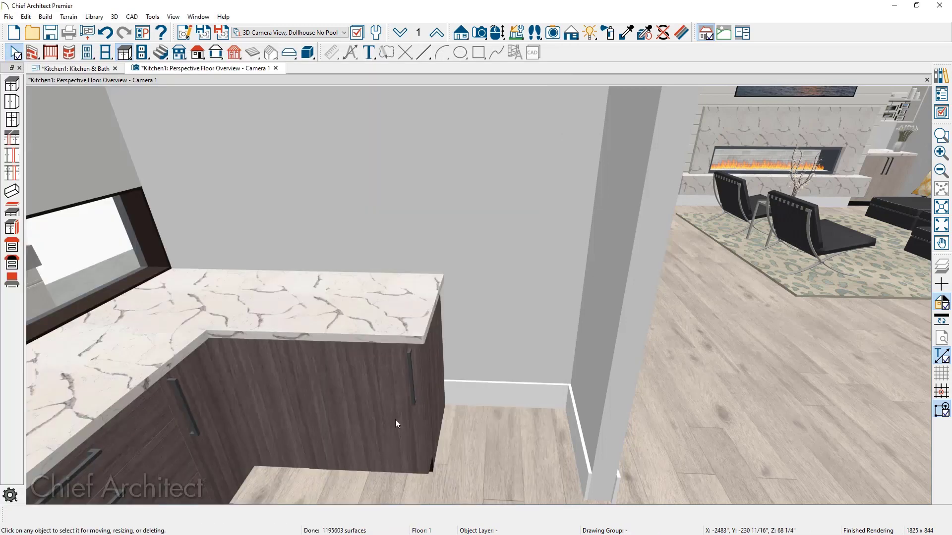
Place another base cabinet beside the full-height door cabinet and stretch it toward the end of the wall
{"action": "left_click", "coordinate": [12, 84]}
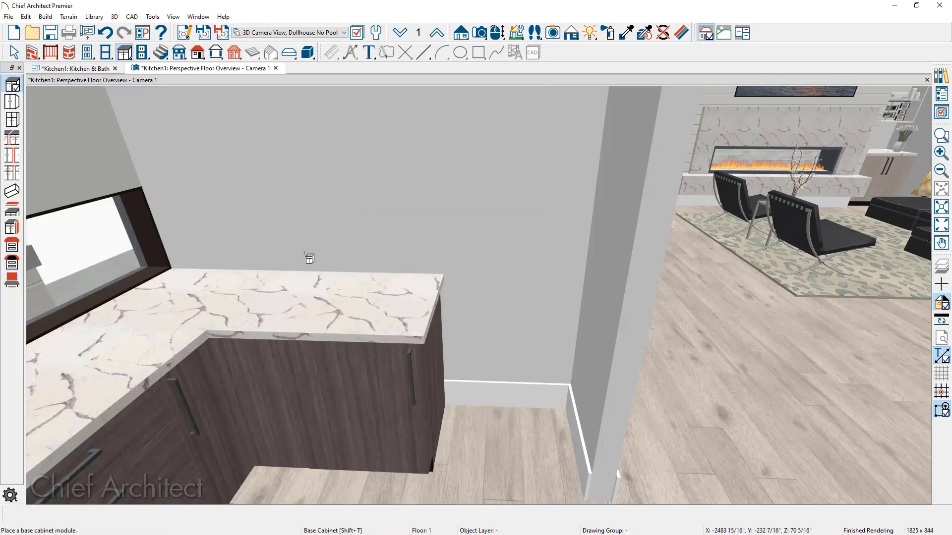
{"action": "left_click", "coordinate": [459, 331]}
{"action": "key", "text": "space"}
{"action": "left_click", "coordinate": [528, 415]}
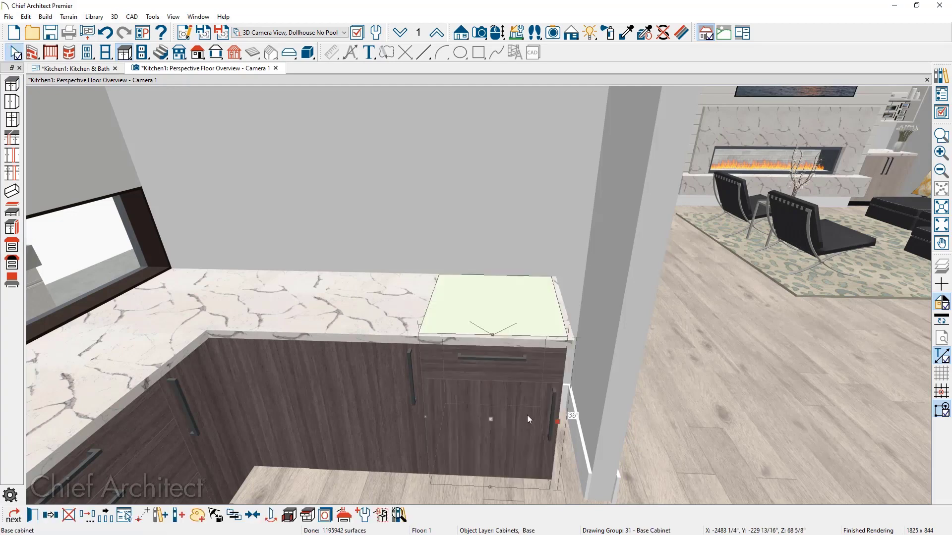
{"action": "left_click_drag", "start_coordinate": [558, 424], "coordinate": [585, 427]}
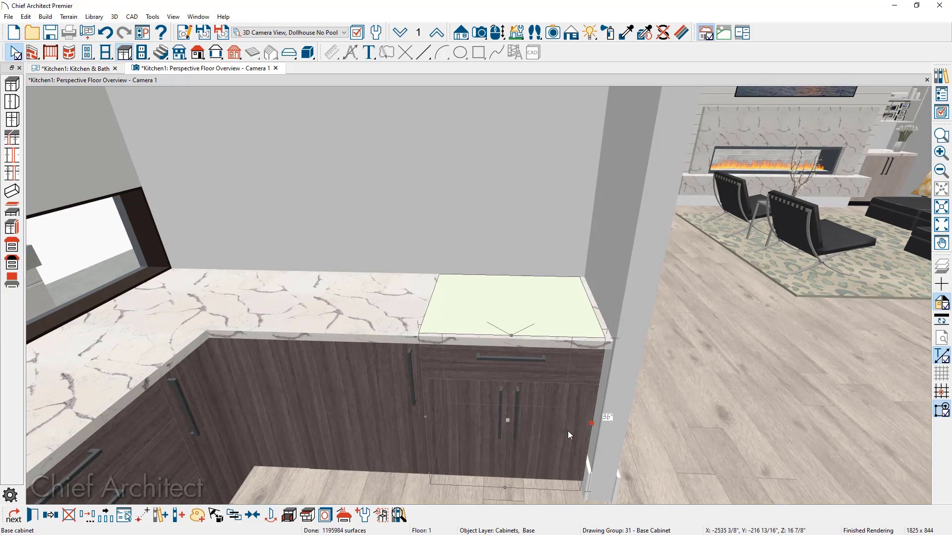
Change the door area of the end base cabinet to a drawer
{"action": "double_click", "coordinate": [567, 430]}
{"action": "left_click", "coordinate": [507, 321]}
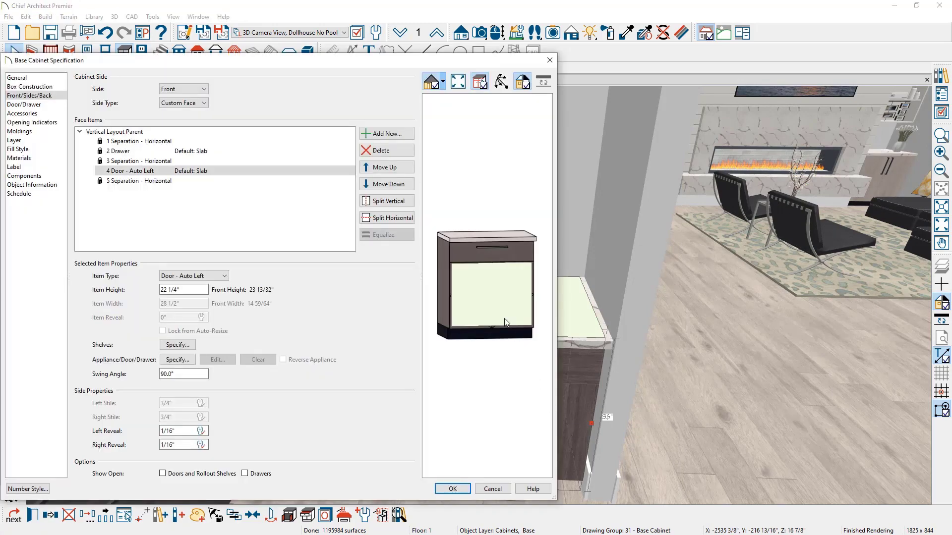
{"action": "left_click", "coordinate": [221, 276]}
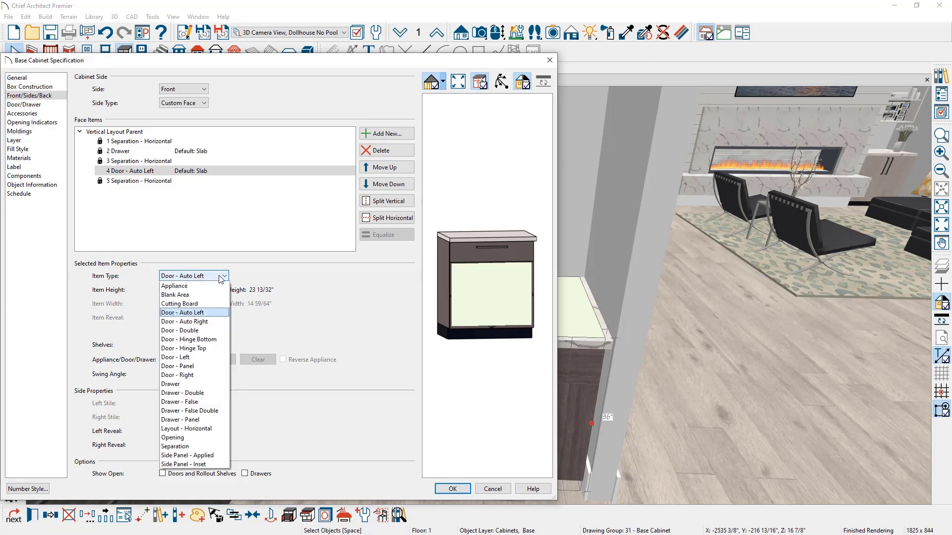
{"action": "left_click", "coordinate": [195, 384]}
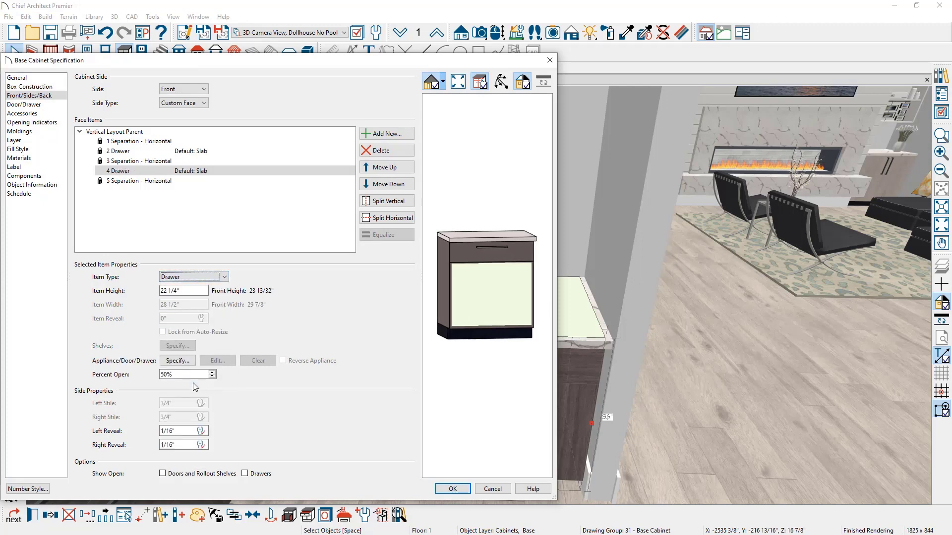
Change the end cabinet's upper drawer to an appliance opening with an item height of 19 7/8"
{"action": "left_click", "coordinate": [157, 151]}
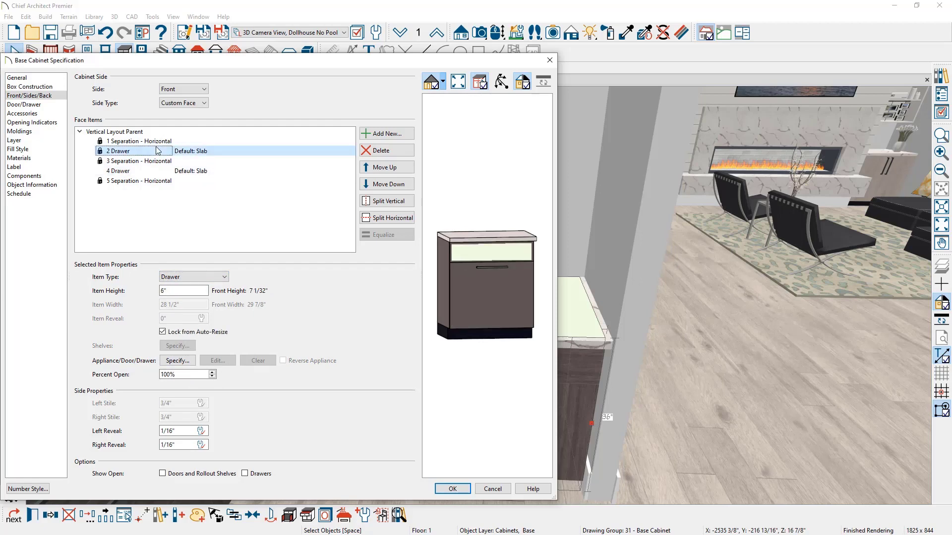
{"action": "left_click", "coordinate": [223, 281]}
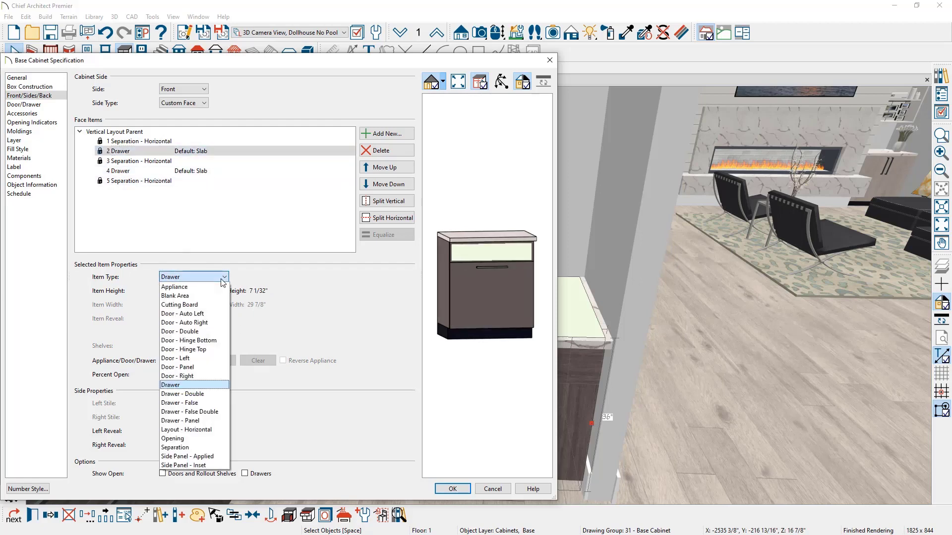
{"action": "left_click", "coordinate": [217, 286]}
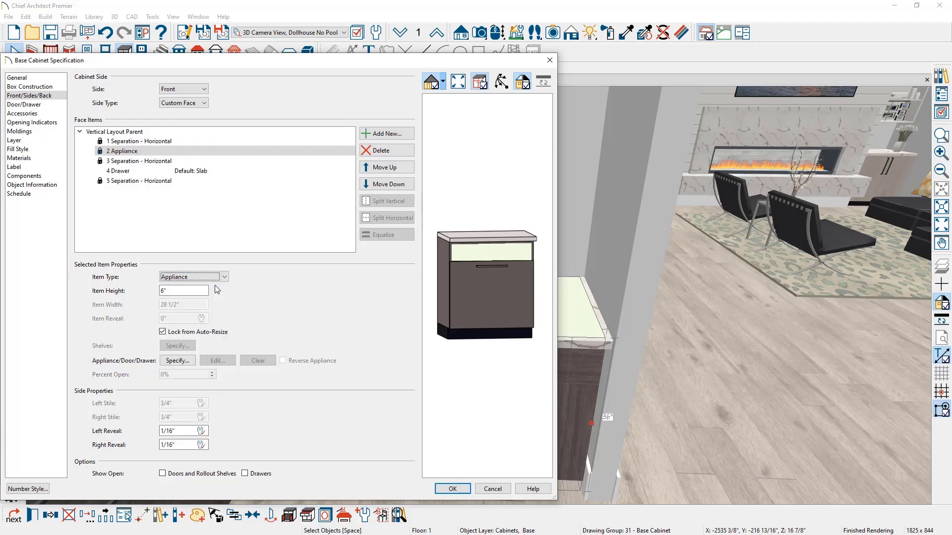
{"action": "key", "text": "Tab"}
{"action": "type", "text": "19 7/8"}
{"action": "key", "text": "Tab"}
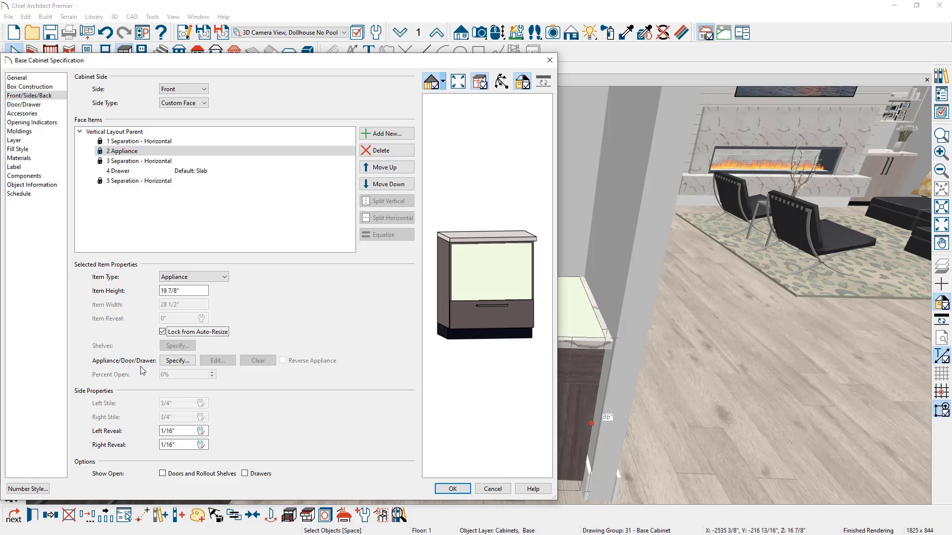
Assign the JMC2430DS w Glass from the user catalog's Kitchen folder to the cabinet's appliance opening
{"action": "left_click", "coordinate": [174, 361]}
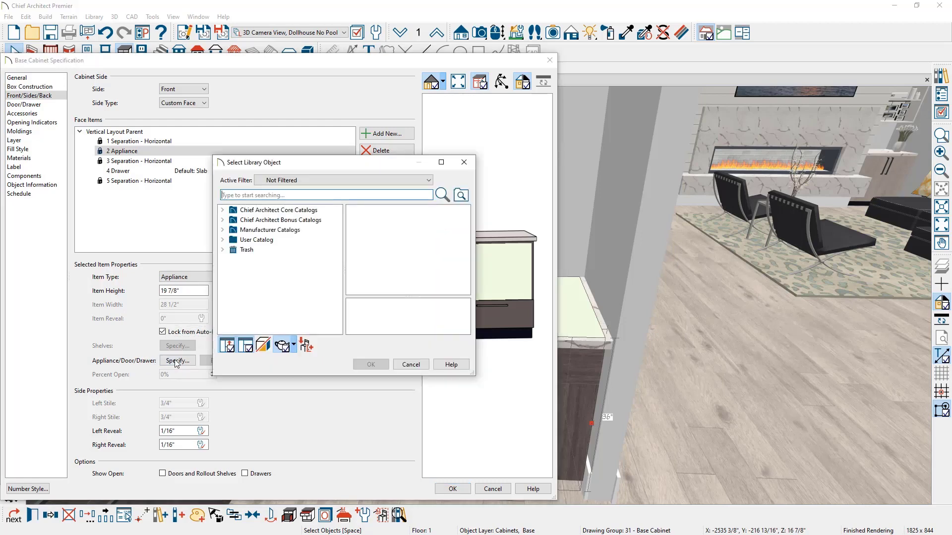
{"action": "left_click", "coordinate": [223, 240]}
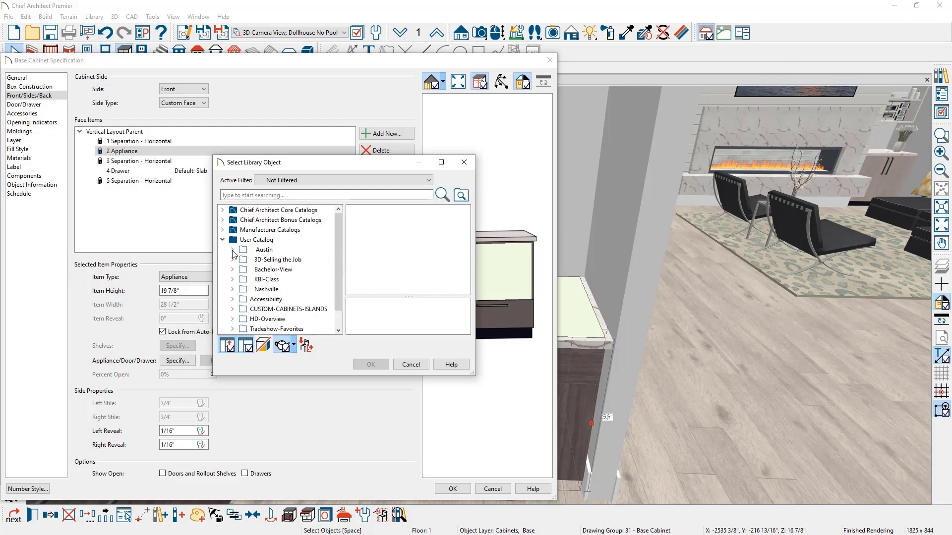
{"action": "left_click", "coordinate": [232, 250]}
{"action": "left_click", "coordinate": [241, 261]}
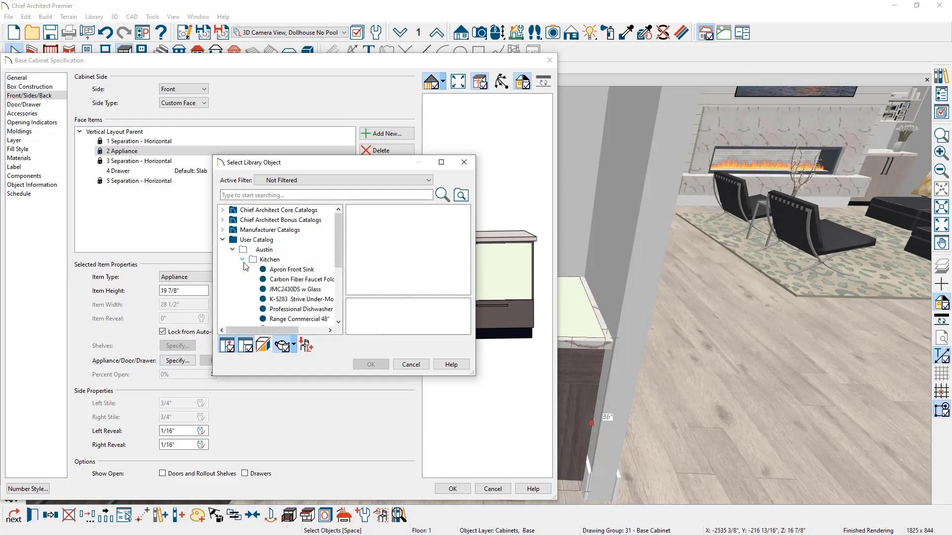
{"action": "left_click", "coordinate": [294, 289]}
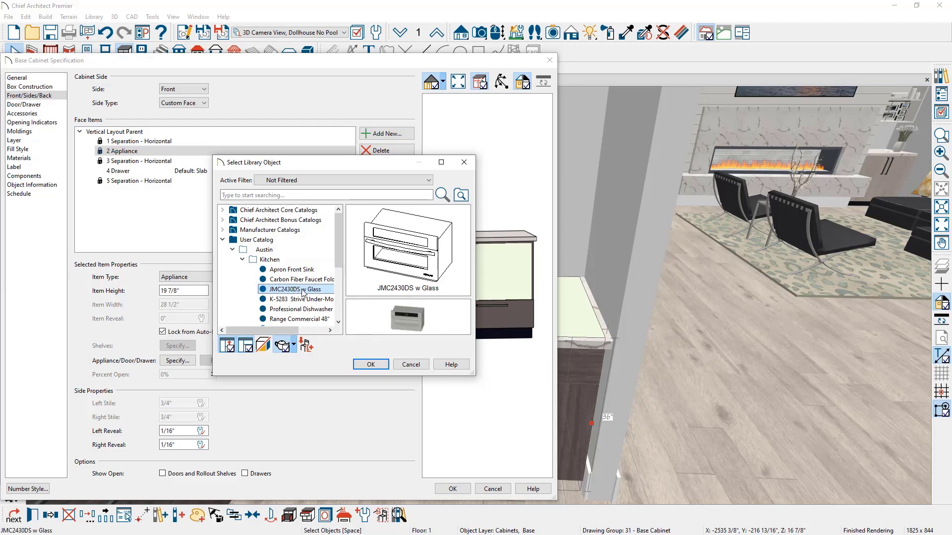
{"action": "left_click", "coordinate": [372, 363]}
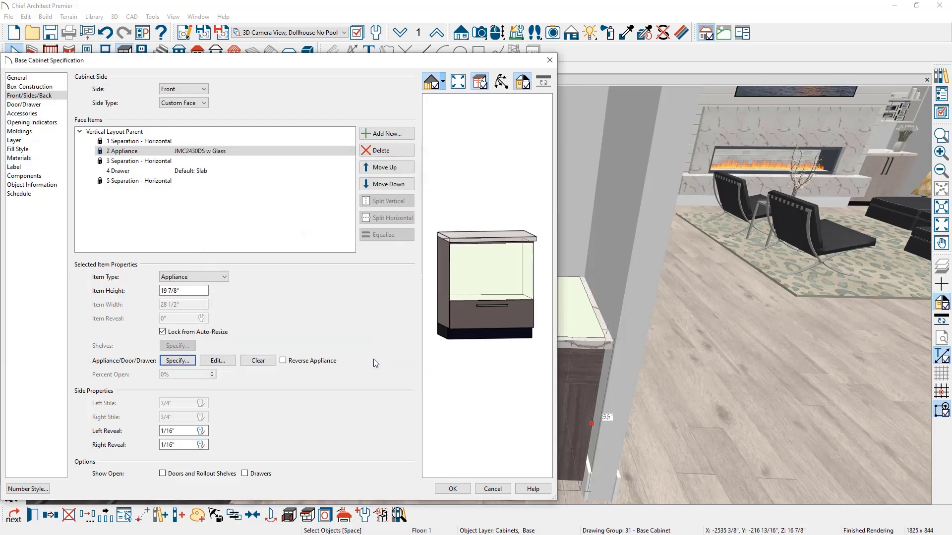
Change the horizontal separation between the appliance and the drawer to a blank area and apply the cabinet changes
{"action": "left_click", "coordinate": [177, 163]}
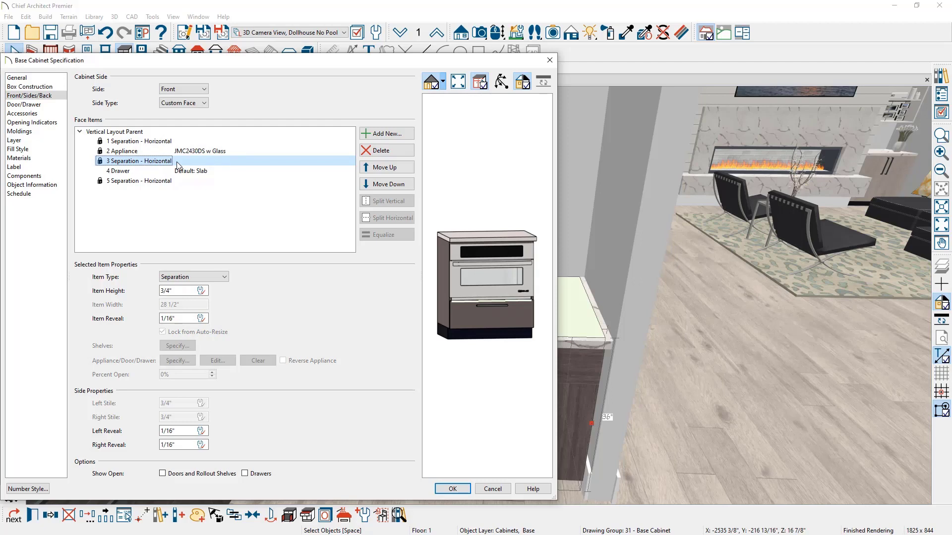
{"action": "left_click", "coordinate": [192, 282]}
{"action": "left_click", "coordinate": [193, 302]}
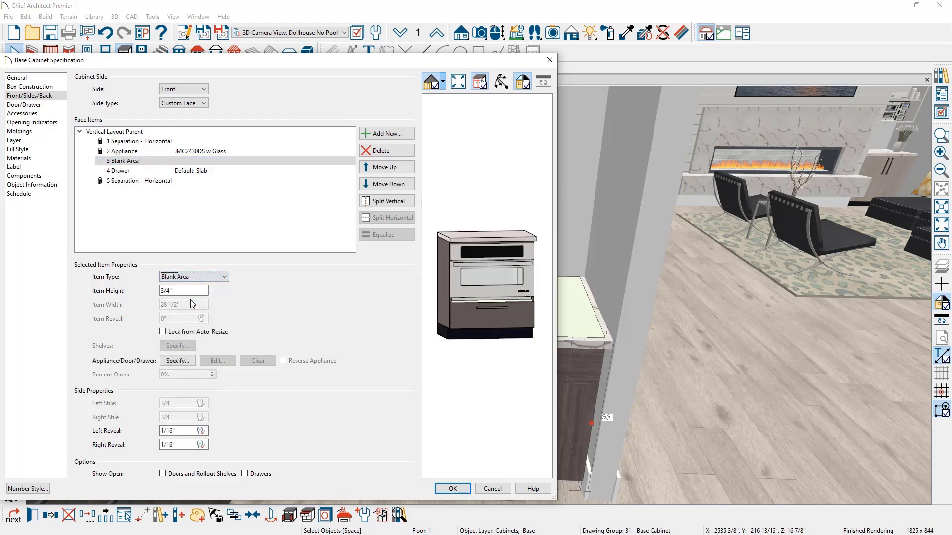
{"action": "left_click", "coordinate": [193, 277]}
{"action": "left_click", "coordinate": [193, 302]}
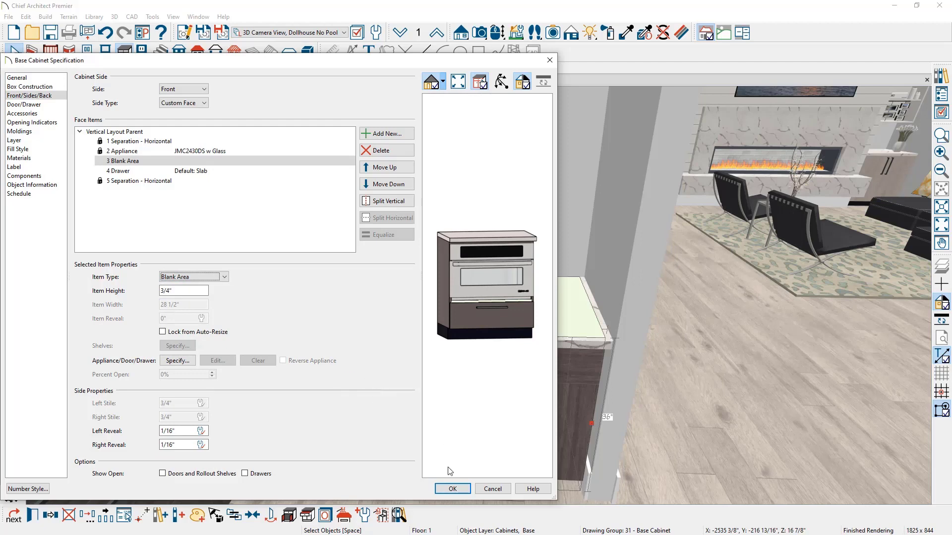
{"action": "left_click", "coordinate": [453, 489]}
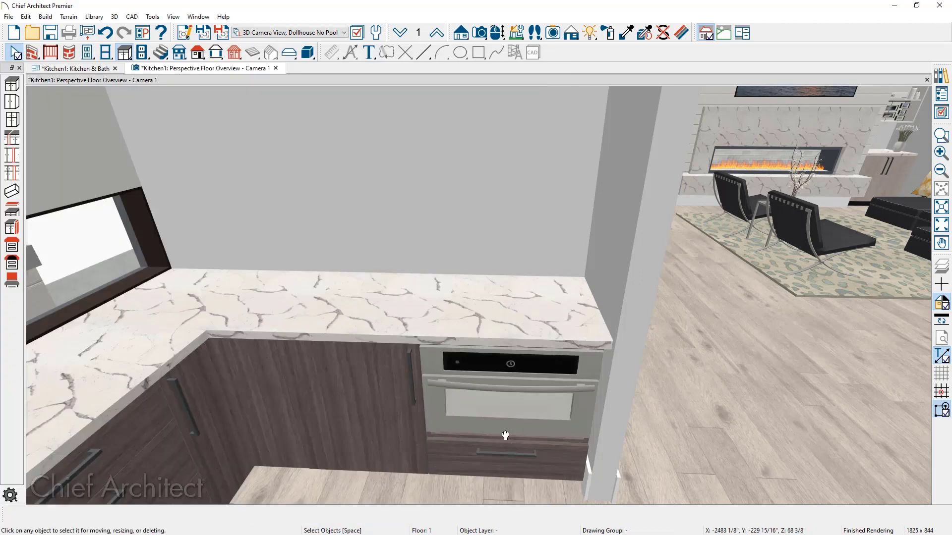
Fill the narrow gap between the appliance cabinet and the end of the wall with a base filler
{"action": "left_click_drag", "start_coordinate": [510, 439], "coordinate": [448, 378]}
{"action": "key", "text": "space"}
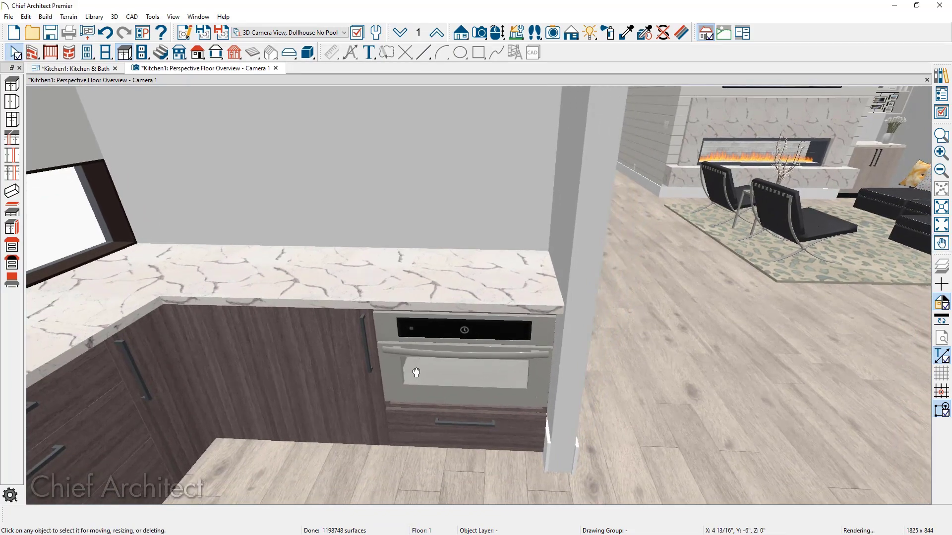
{"action": "scroll", "coordinate": [616, 326], "scroll_direction": "up", "scroll_amount": 3}
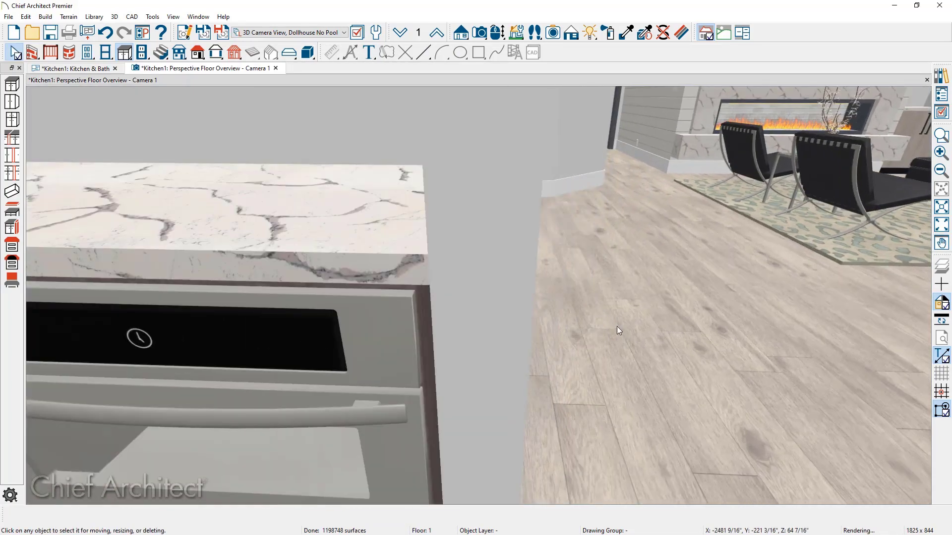
{"action": "middle_click_drag", "start_coordinate": [616, 326], "coordinate": [655, 309]}
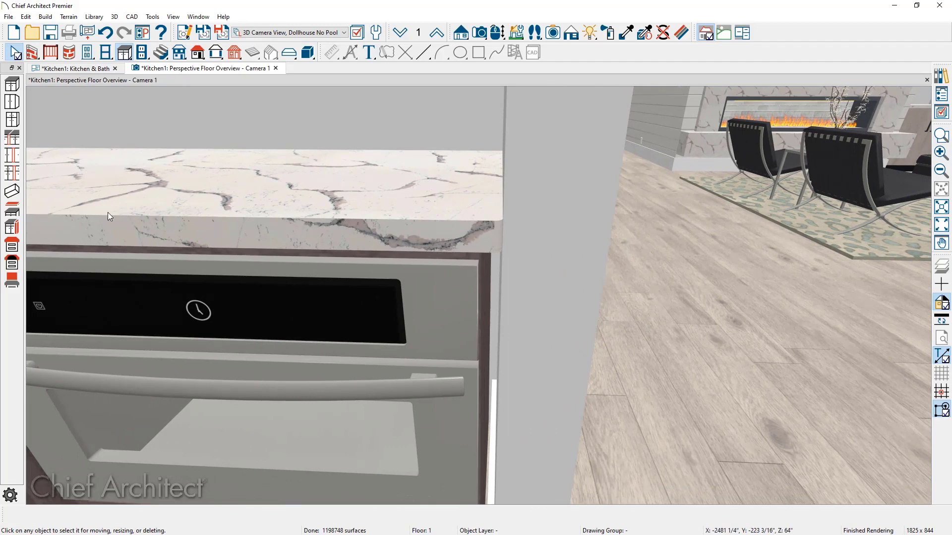
{"action": "left_click", "coordinate": [13, 138]}
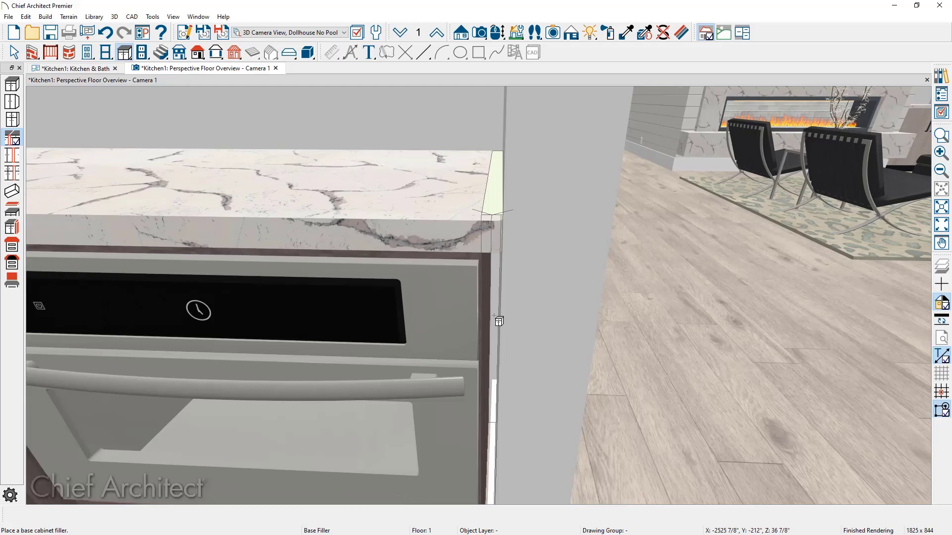
Place a wall cabinet on the range wall above the window, between the cook hood and the corner
{"action": "scroll", "coordinate": [499, 321], "scroll_direction": "down", "scroll_amount": 3}
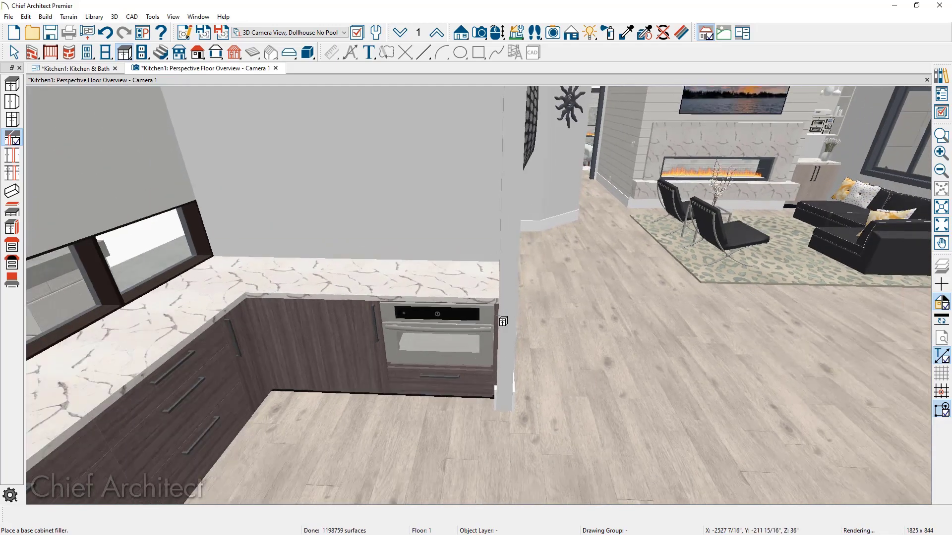
{"action": "middle_click_drag", "start_coordinate": [484, 332], "coordinate": [540, 365]}
{"action": "key", "text": "space"}
{"action": "middle_click_drag", "start_coordinate": [546, 417], "coordinate": [560, 475]}
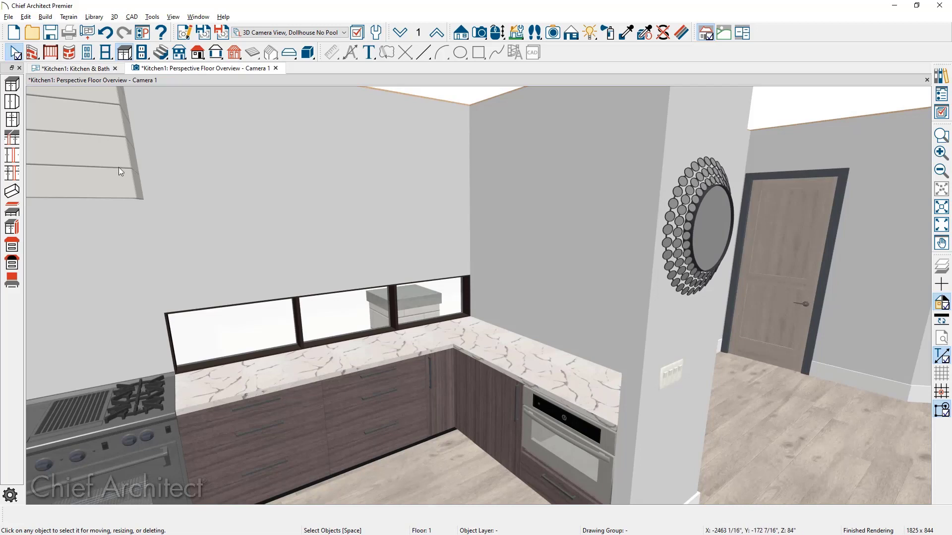
{"action": "left_click", "coordinate": [12, 102]}
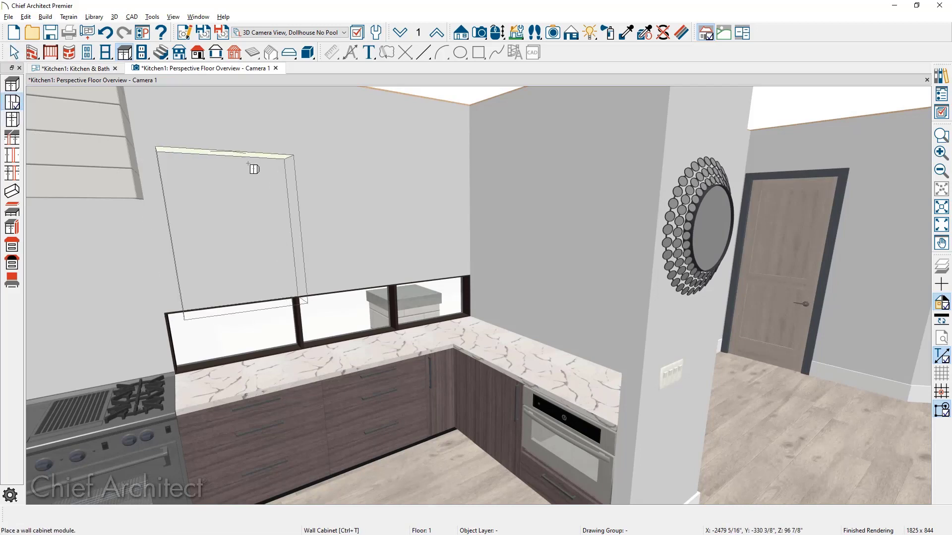
{"action": "left_click", "coordinate": [290, 169]}
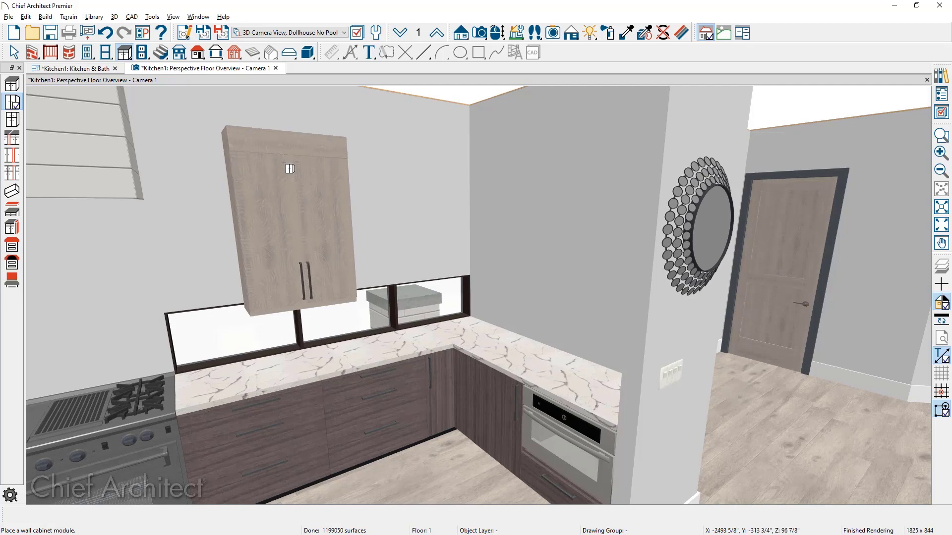
Stretch the newly placed wall cabinet upward from its top edge to a height of 54 inches
{"action": "key", "text": "space"}
{"action": "middle_click_drag", "start_coordinate": [284, 162], "coordinate": [303, 220]}
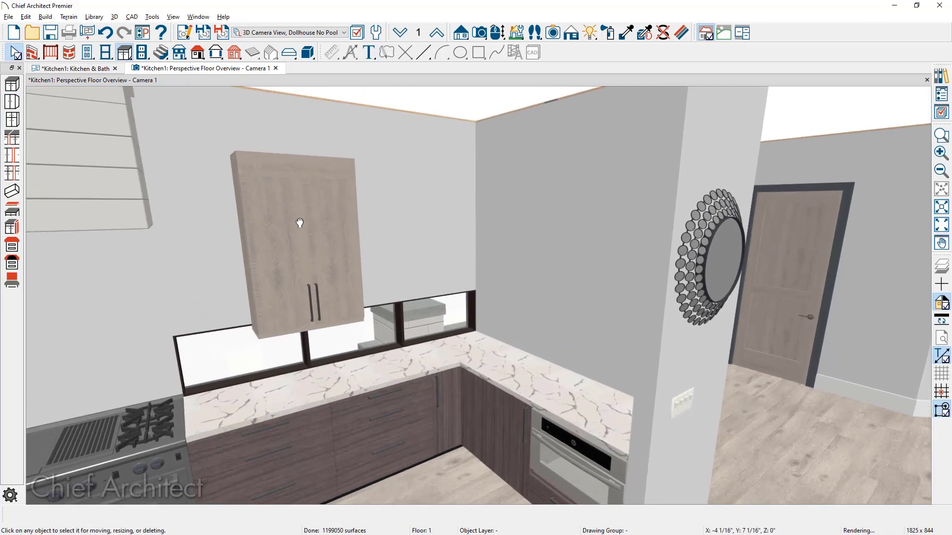
{"action": "left_click", "coordinate": [303, 220]}
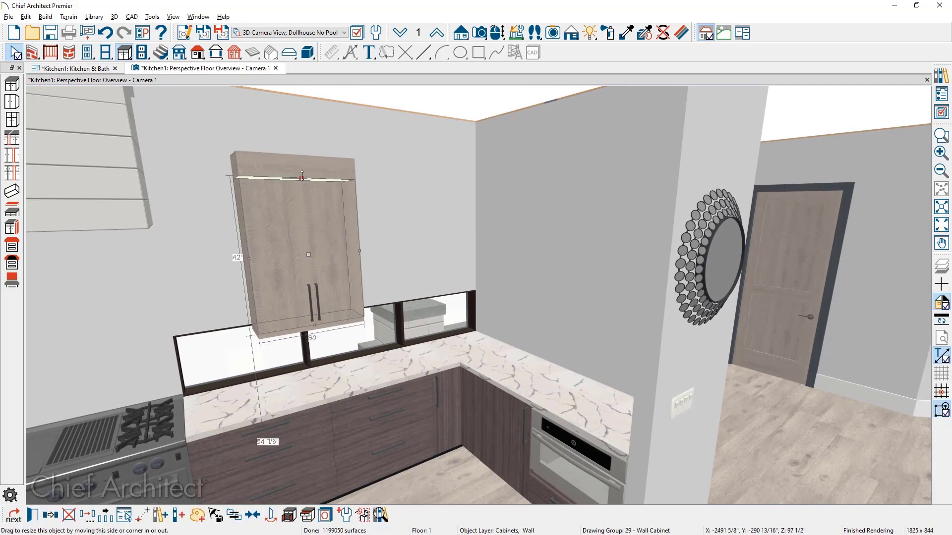
{"action": "left_click_drag", "start_coordinate": [301, 171], "coordinate": [289, 137]}
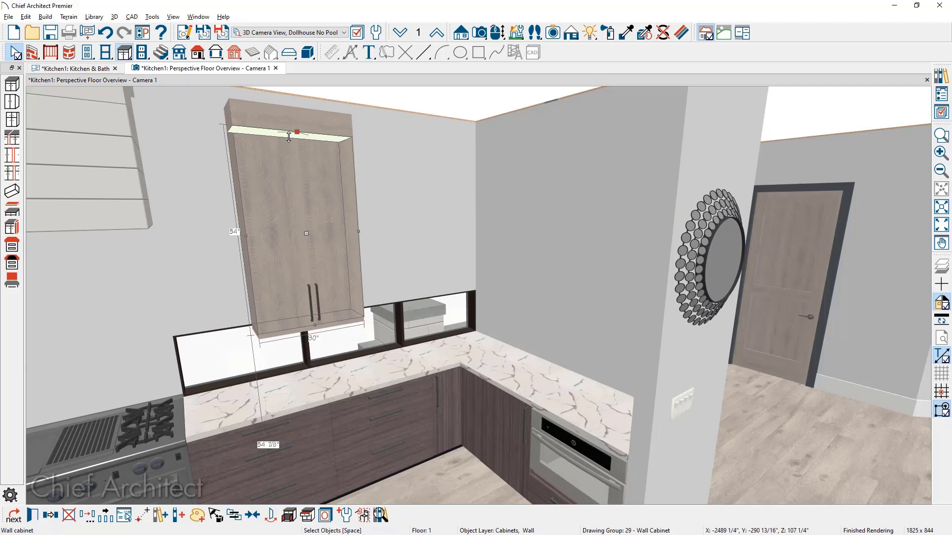
Split the wall cabinet's front door face horizontally into an upper and a lower door
{"action": "double_click", "coordinate": [289, 137]}
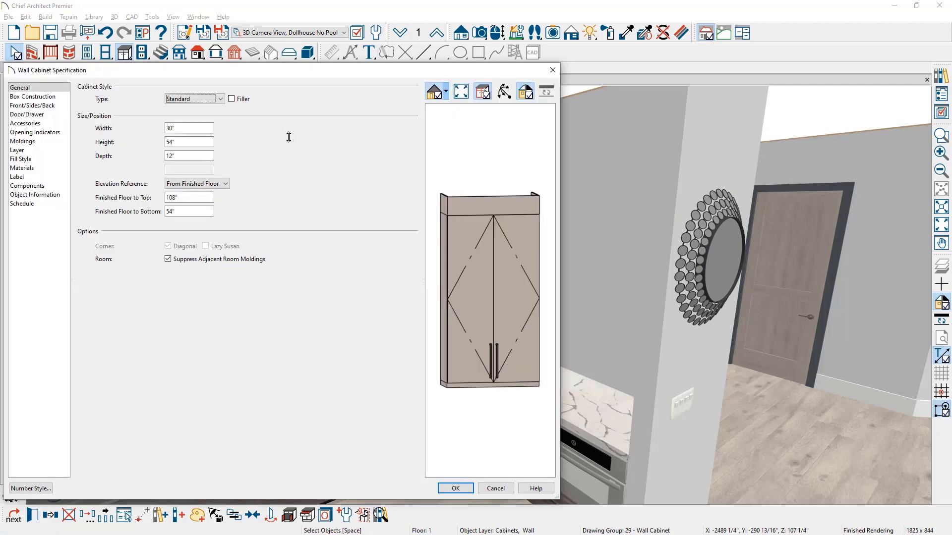
{"action": "left_click", "coordinate": [477, 251]}
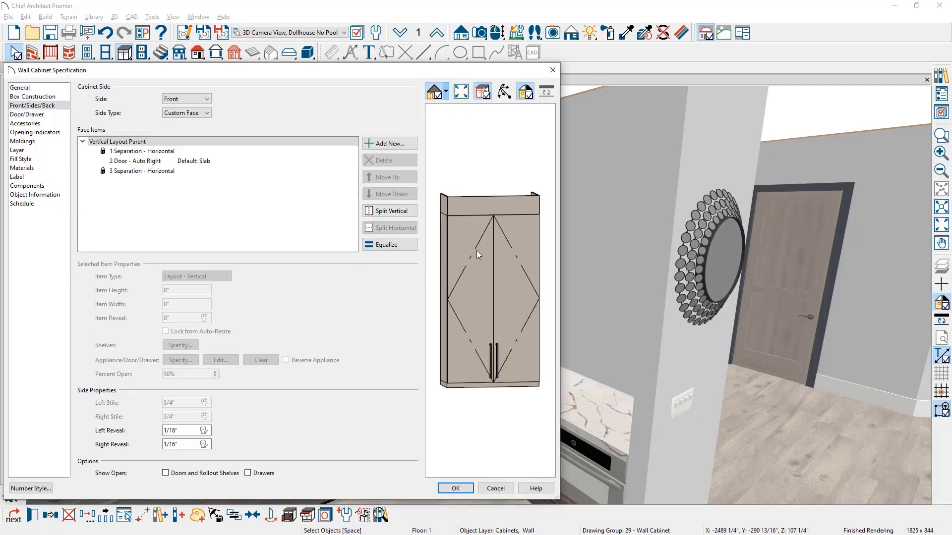
{"action": "left_click", "coordinate": [477, 251]}
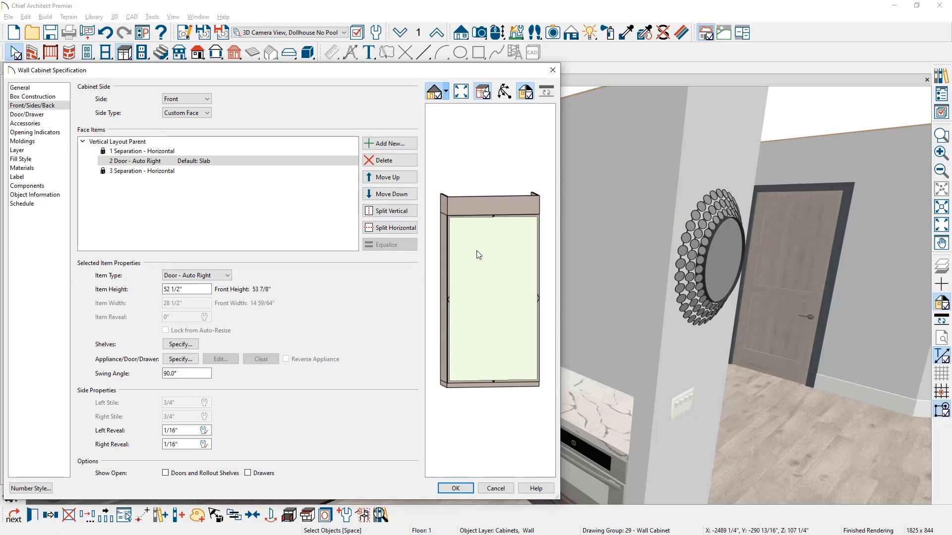
{"action": "left_click", "coordinate": [405, 231]}
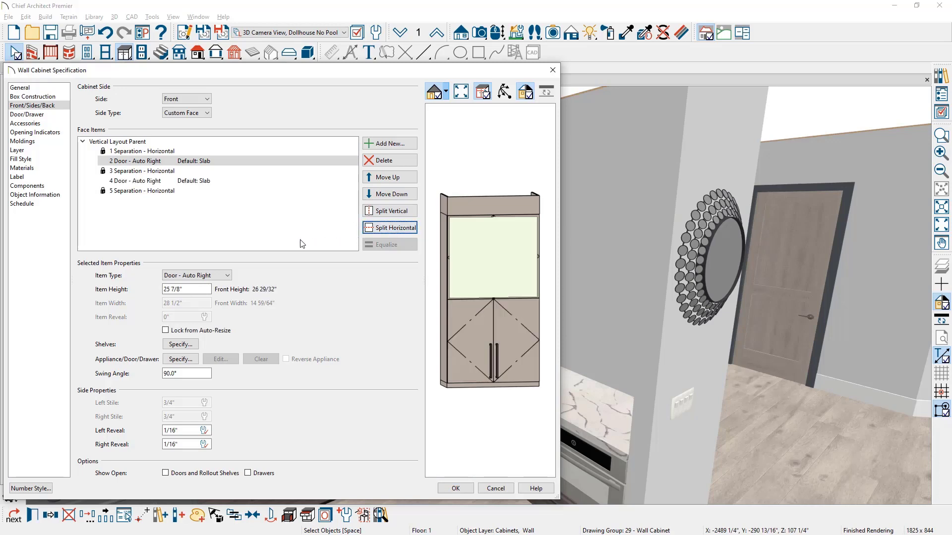
Set the upper door's item height to 14 7/8" and change its item type to Door - Hinge Top
{"action": "double_click", "coordinate": [171, 290]}
{"action": "type", "text": "1"}
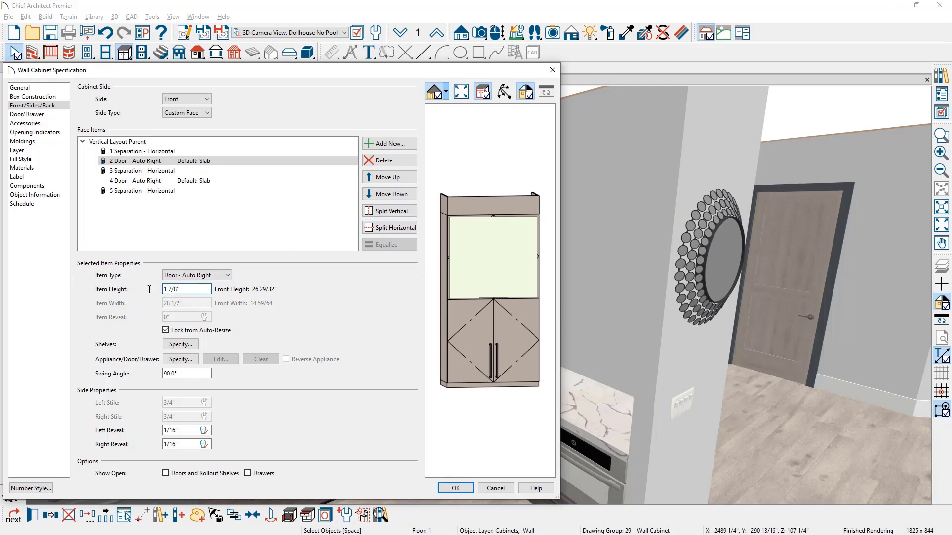
{"action": "type", "text": "4"}
{"action": "key", "text": "Tab"}
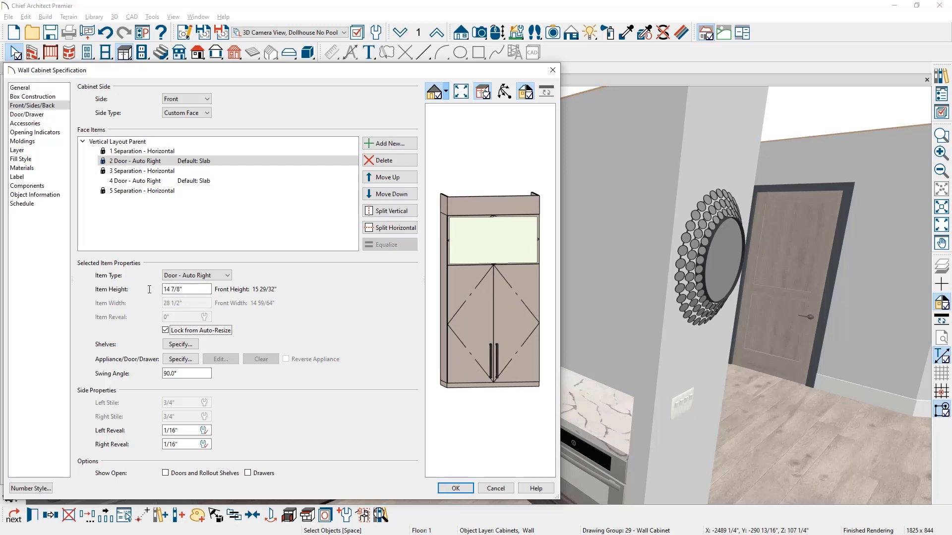
{"action": "left_click", "coordinate": [201, 276]}
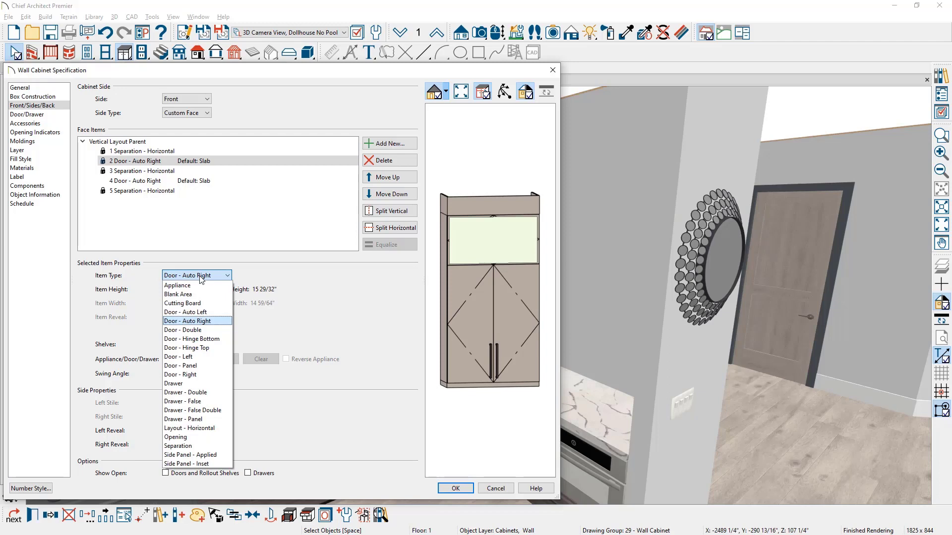
{"action": "left_click", "coordinate": [204, 348]}
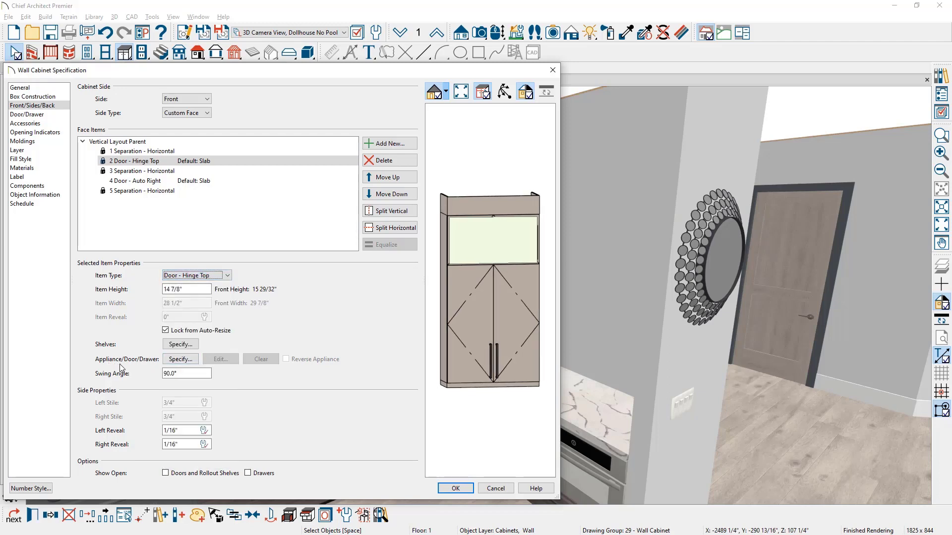
Give the upper hinge-top door its own Slab Doors style with glass doors enabled
{"action": "left_click", "coordinate": [180, 359]}
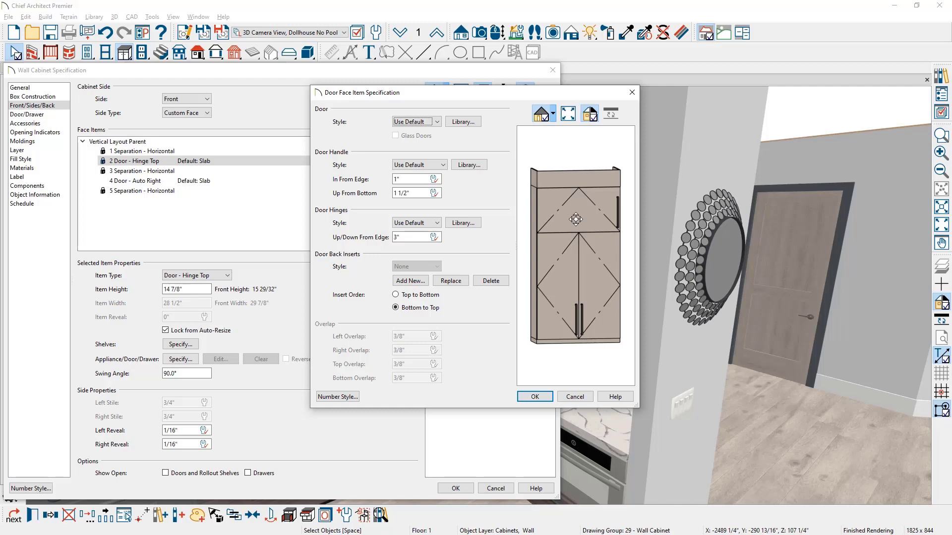
{"action": "left_click", "coordinate": [437, 122]}
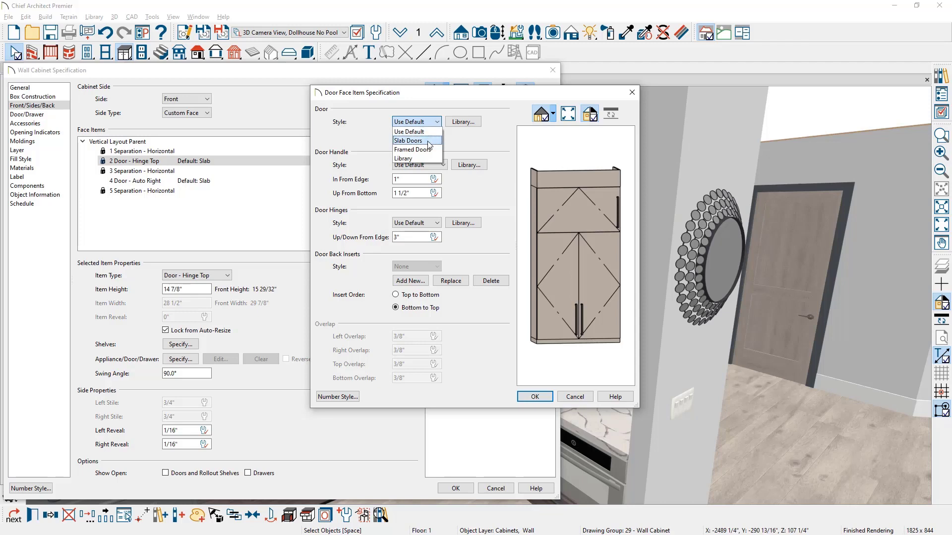
{"action": "left_click", "coordinate": [428, 141]}
{"action": "left_click", "coordinate": [395, 137]}
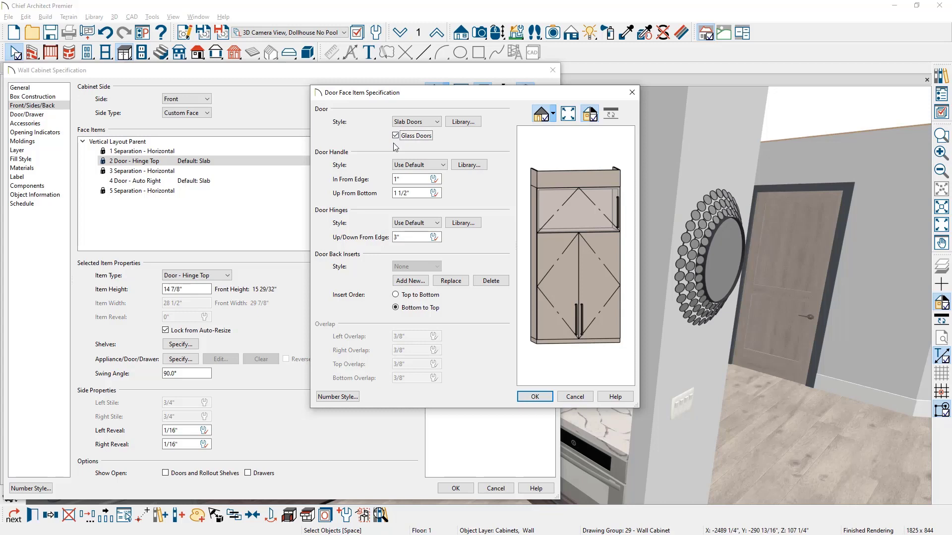
Assign the "hw, med pull, horz" handle to the upper door, set 0" in from edge, and accept the door settings
{"action": "left_click", "coordinate": [469, 165]}
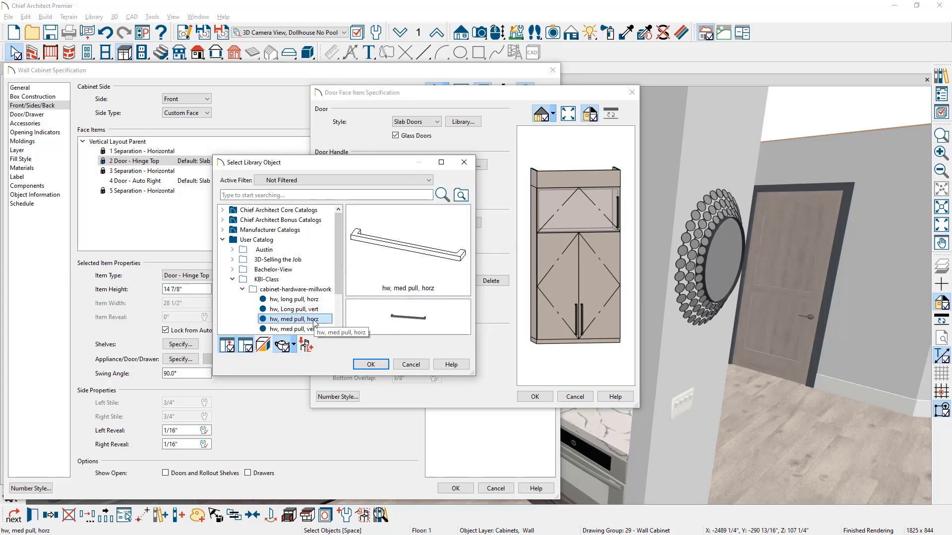
{"action": "left_click", "coordinate": [370, 364]}
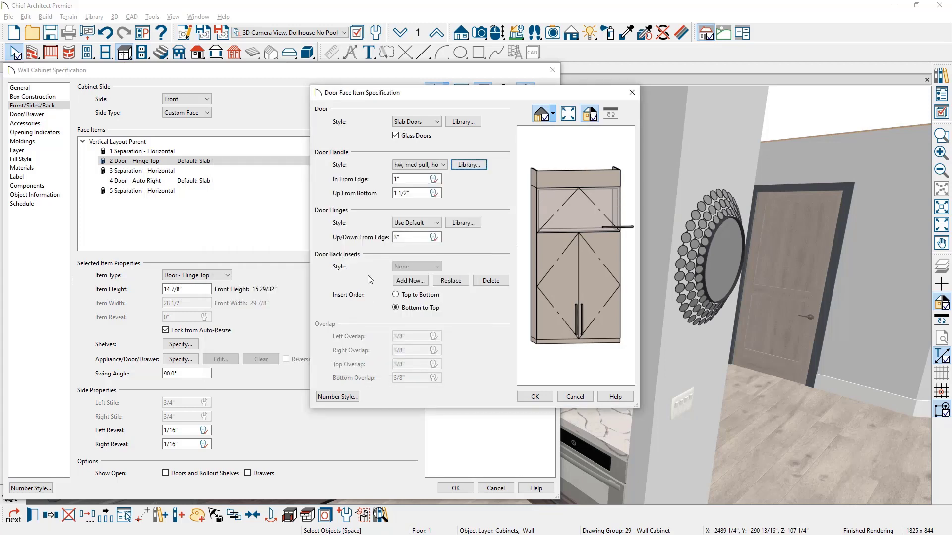
{"action": "double_click", "coordinate": [398, 179]}
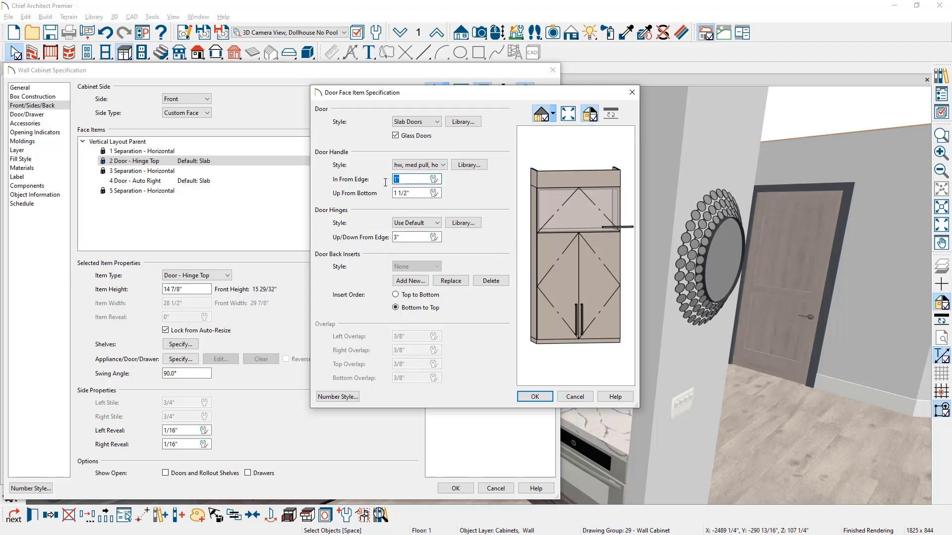
{"action": "type", "text": "0"}
{"action": "key", "text": "Tab"}
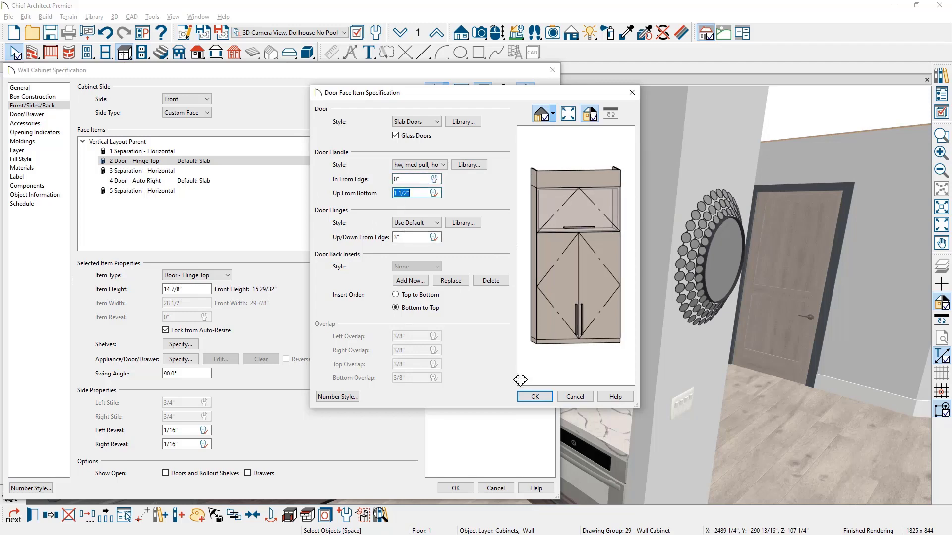
{"action": "left_click", "coordinate": [531, 397]}
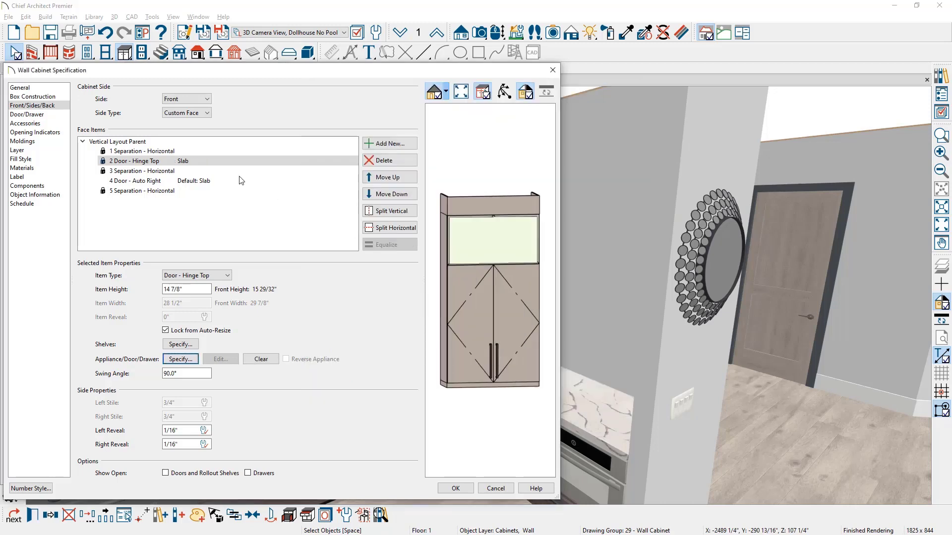
Duplicate the cabinet's 6" high top molding profile and move the copy to the first position in the molding list
{"action": "left_click", "coordinate": [174, 151]}
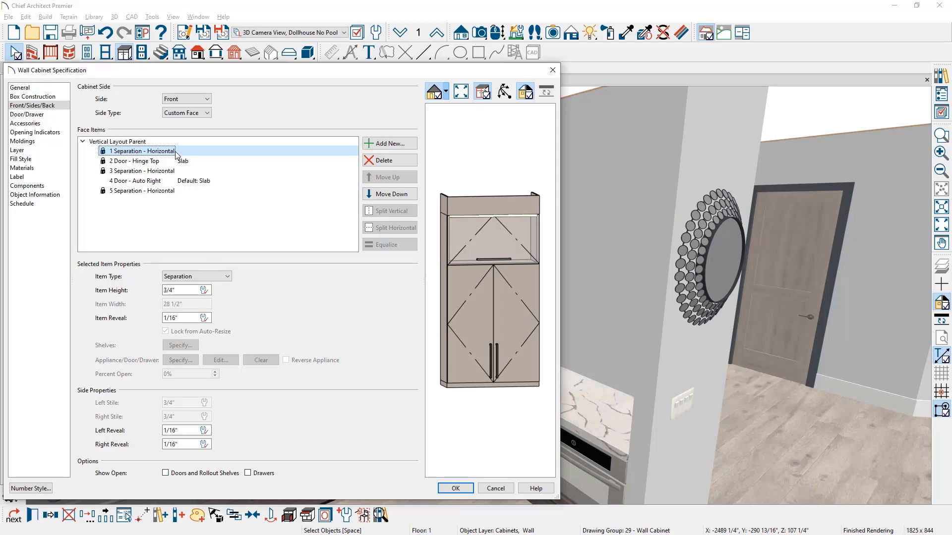
{"action": "left_click", "coordinate": [50, 143]}
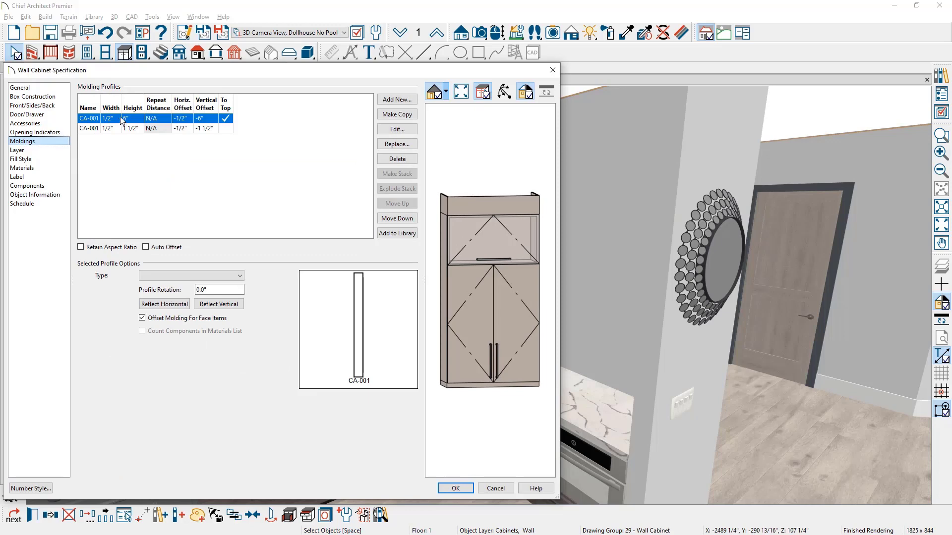
{"action": "left_click", "coordinate": [395, 115]}
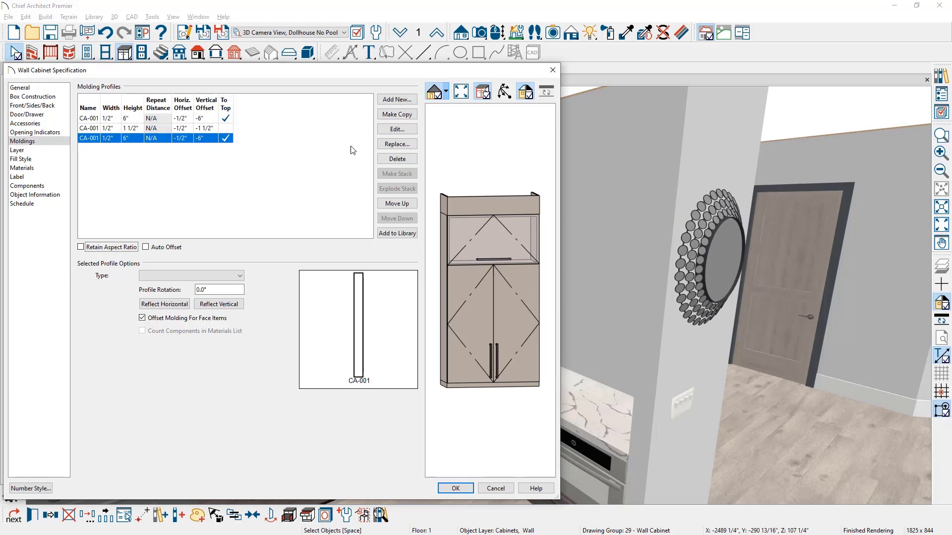
{"action": "left_click", "coordinate": [398, 204]}
{"action": "left_click", "coordinate": [398, 204]}
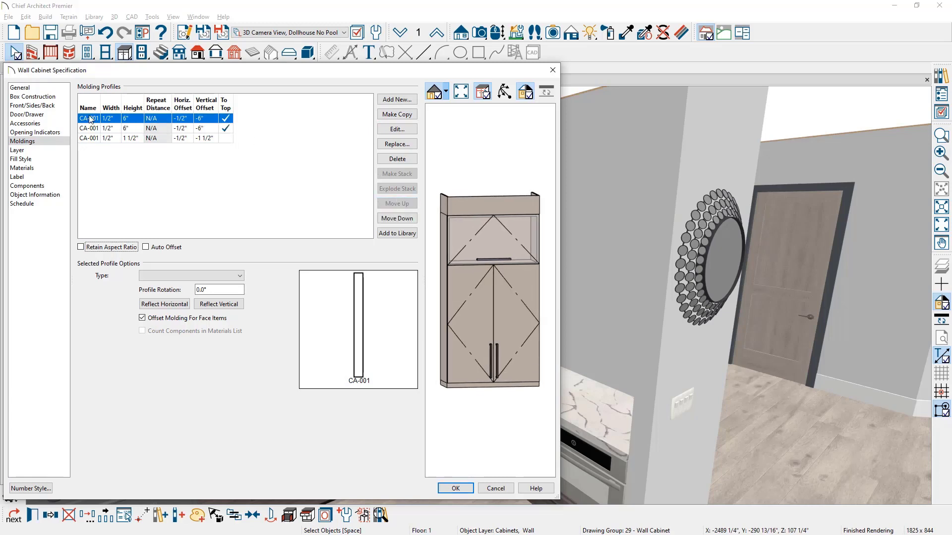
Set the copied molding profile's width to 3/4" and its height to 5 5/8"
{"action": "left_click", "coordinate": [109, 120]}
{"action": "type", "text": "3/4"}
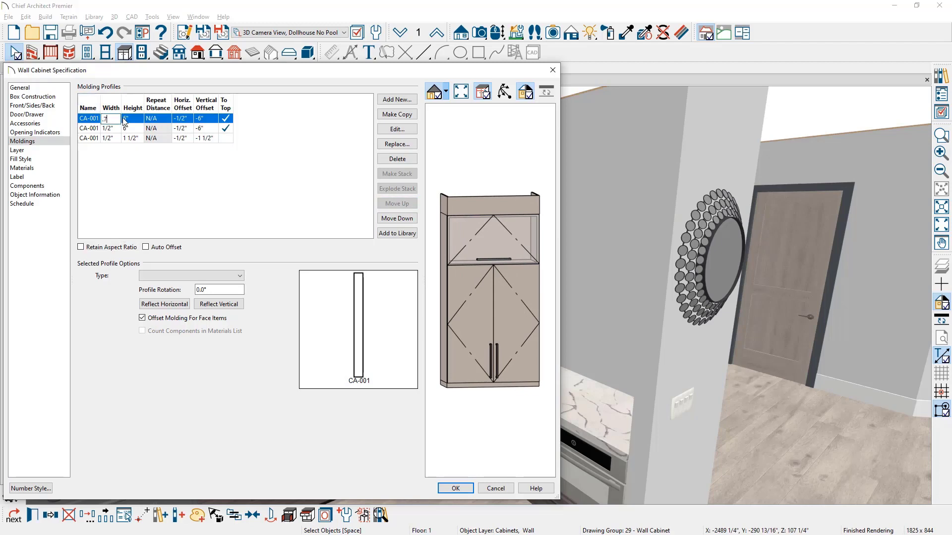
{"action": "key", "text": "Tab"}
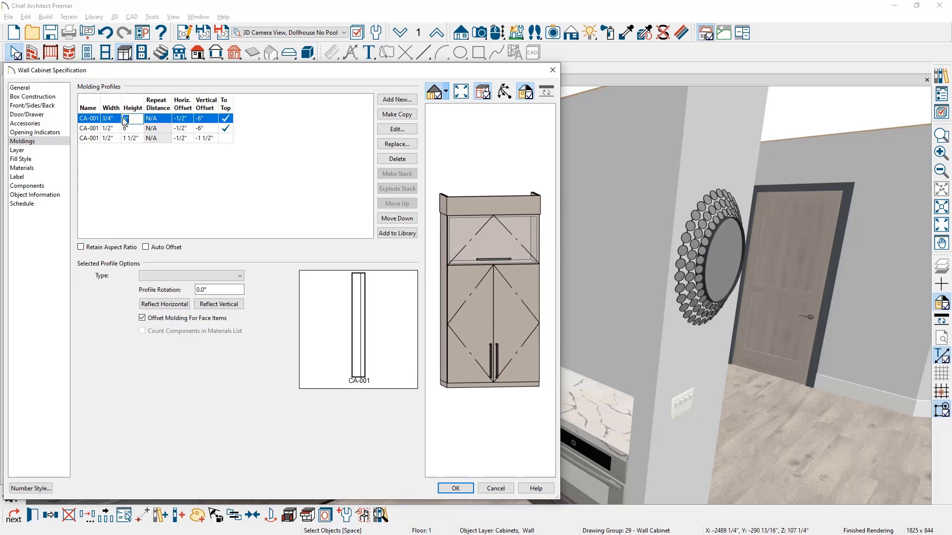
{"action": "type", "text": "5 5/58"}
{"action": "key", "text": "Return"}
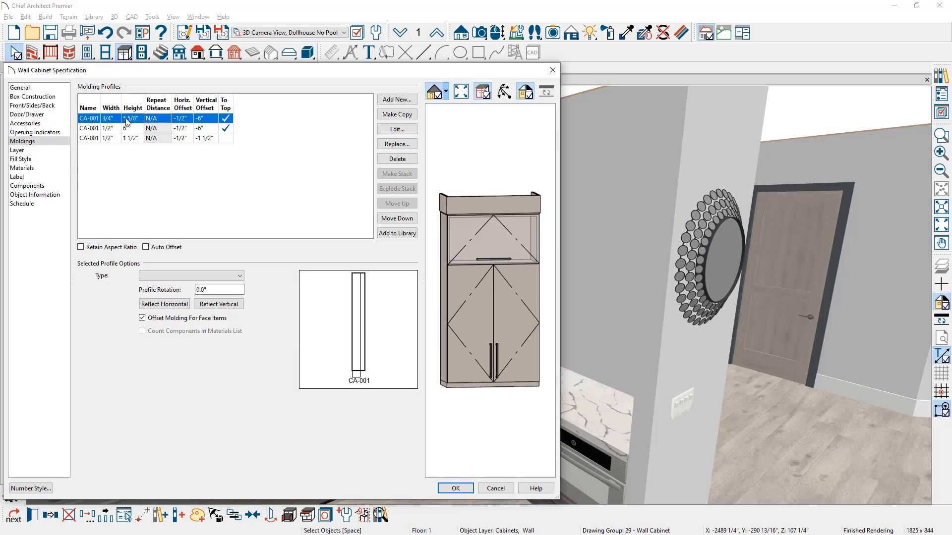
Set the copied molding's horizontal offset to 0" and vertical offset to -11 5/8", check it in the preview, and apply the cabinet changes
{"action": "left_click", "coordinate": [183, 118]}
{"action": "type", "text": "0"}
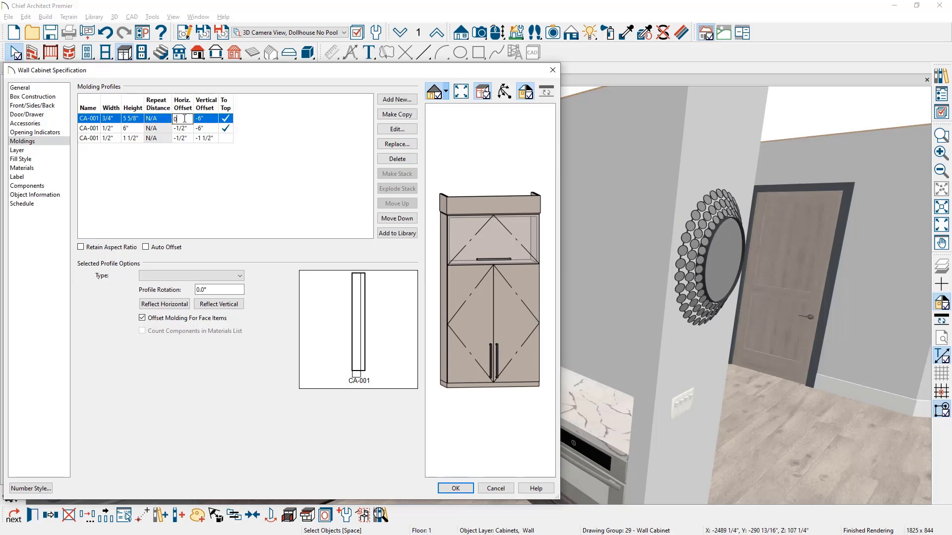
{"action": "key", "text": "Tab"}
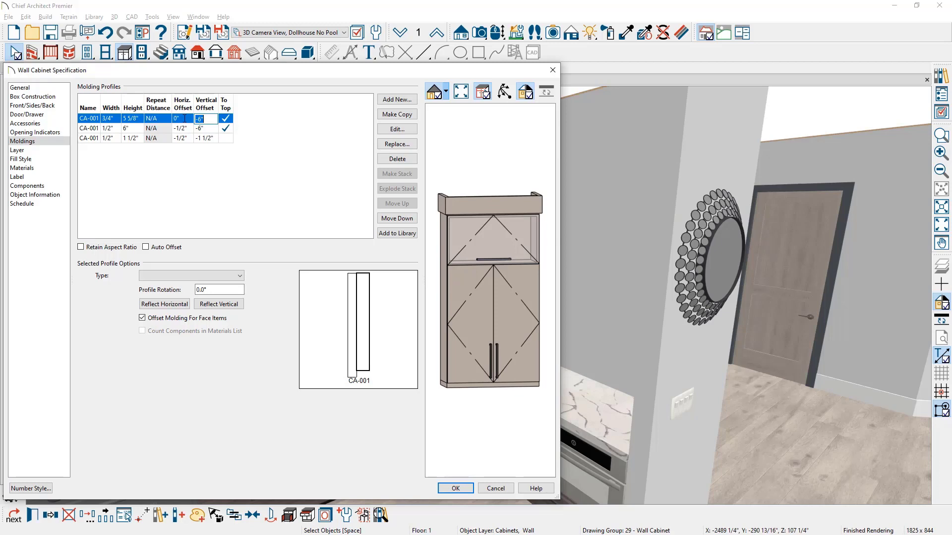
{"action": "type", "text": "-11 5/8"}
{"action": "key", "text": "Tab"}
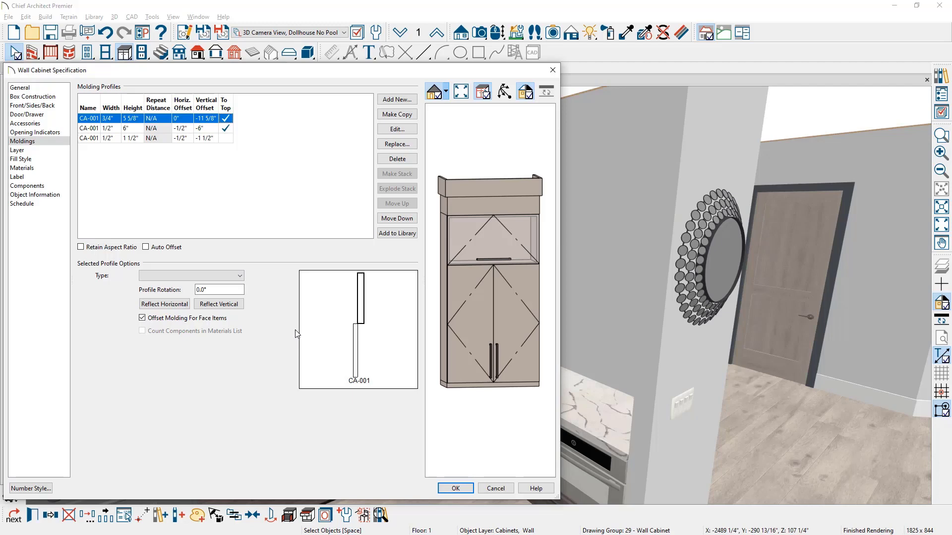
{"action": "scroll", "coordinate": [458, 214], "scroll_direction": "up", "scroll_amount": 3}
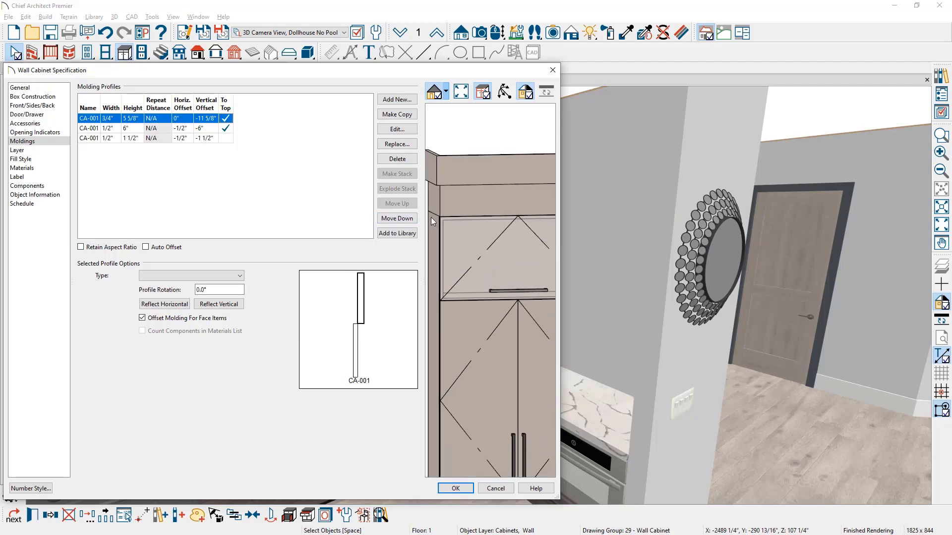
{"action": "scroll", "coordinate": [465, 222], "scroll_direction": "up", "scroll_amount": 3}
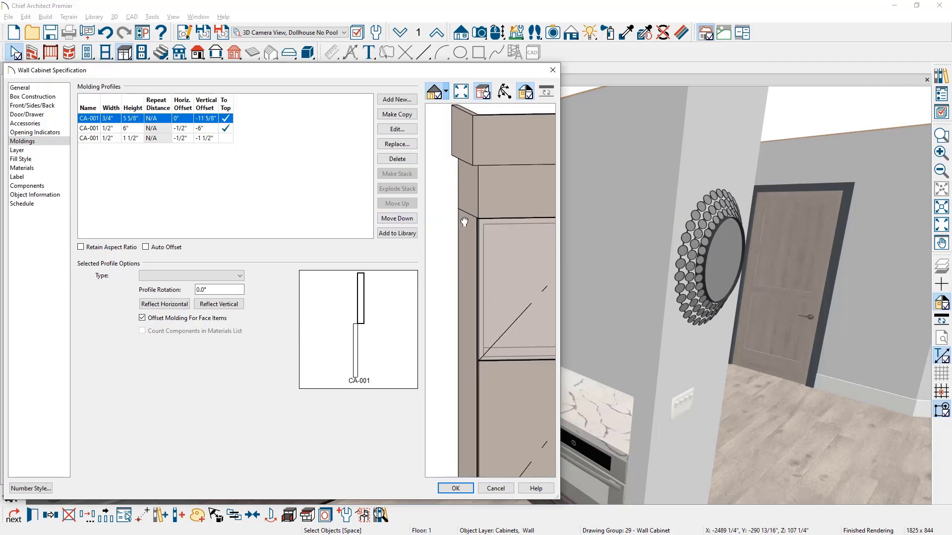
{"action": "left_click_drag", "start_coordinate": [464, 222], "coordinate": [521, 229]}
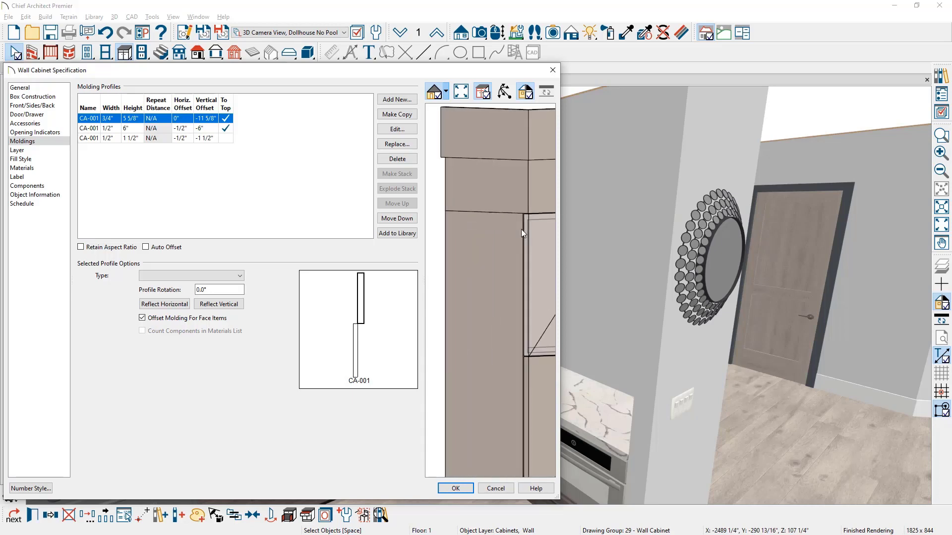
{"action": "left_click_drag", "start_coordinate": [522, 229], "coordinate": [539, 221]}
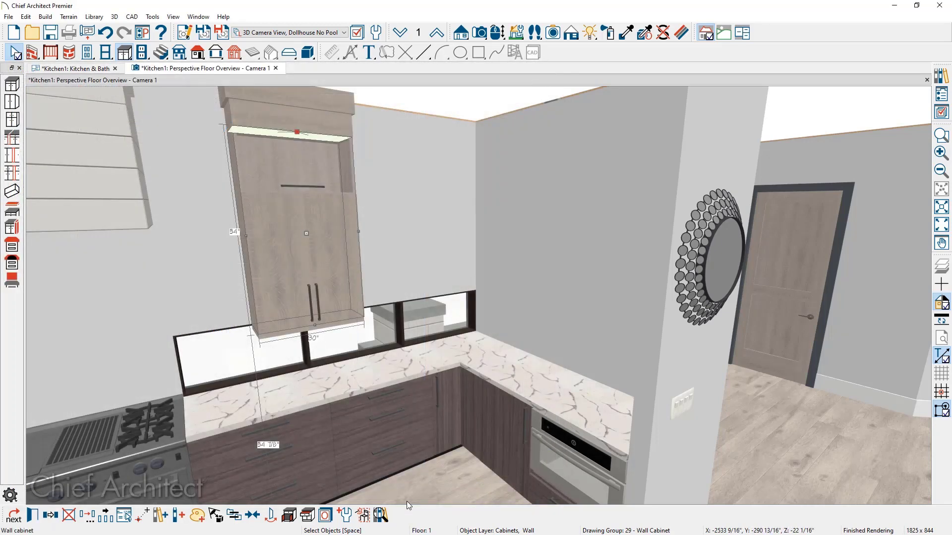
Save the modified wall cabinet's settings as the wall cabinet defaults
{"action": "left_click", "coordinate": [345, 516]}
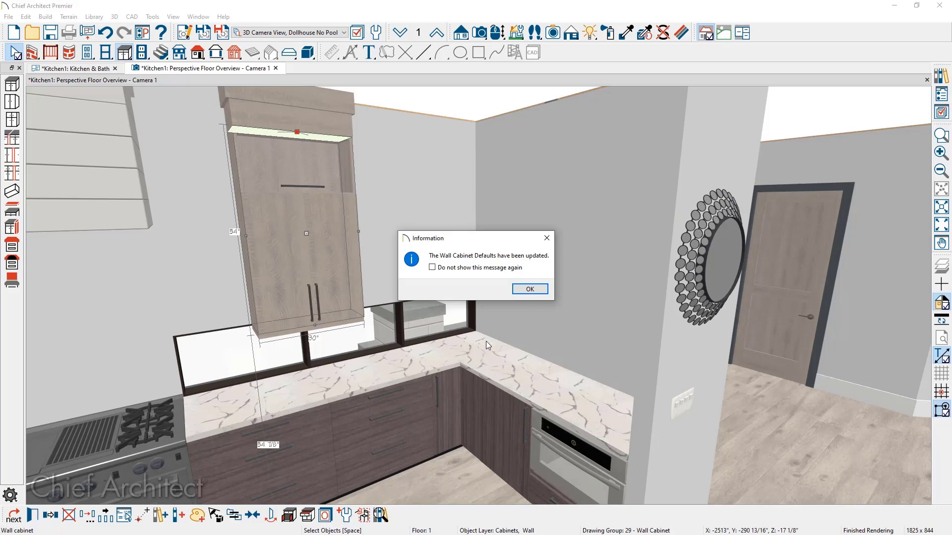
{"action": "left_click", "coordinate": [526, 290]}
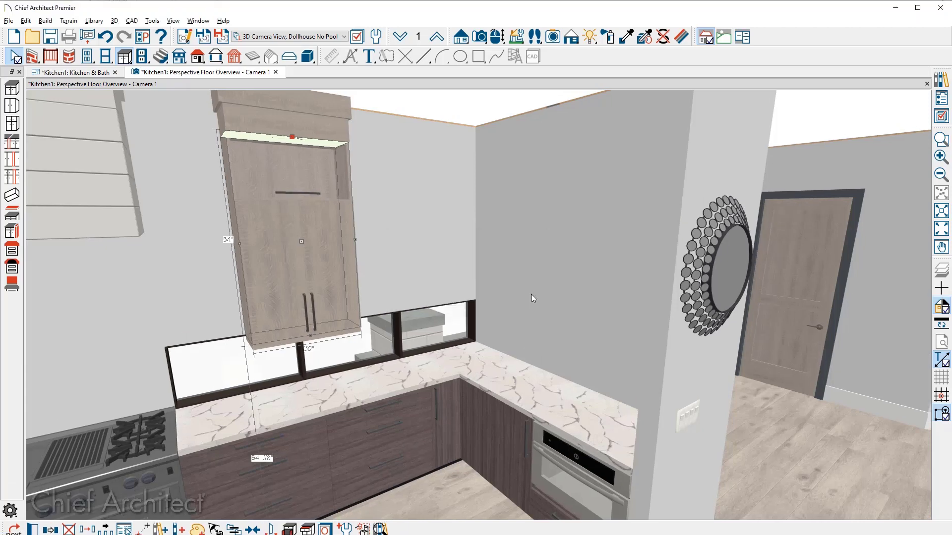
Place a wall cabinet in the room corner above the countertop and turn off its Diagonal corner option
{"action": "left_click", "coordinate": [12, 106]}
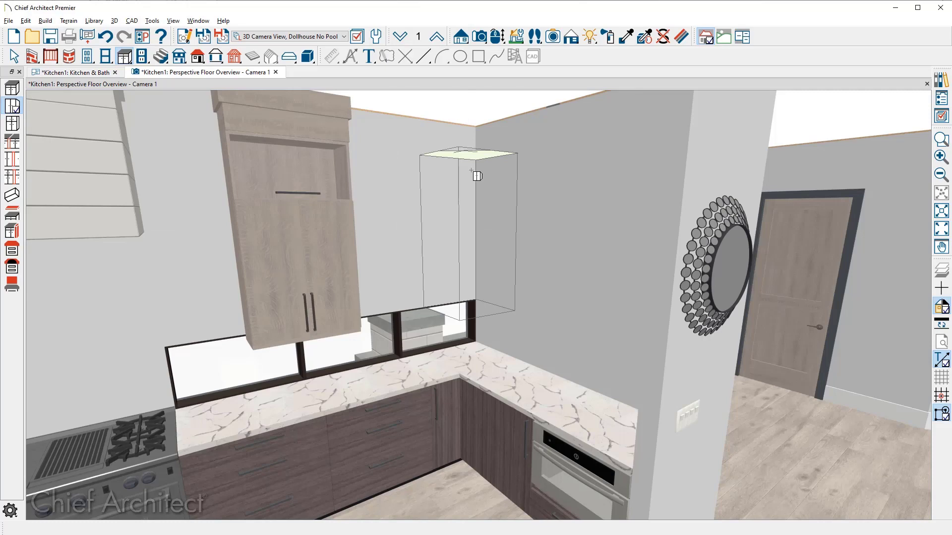
{"action": "left_click", "coordinate": [477, 176]}
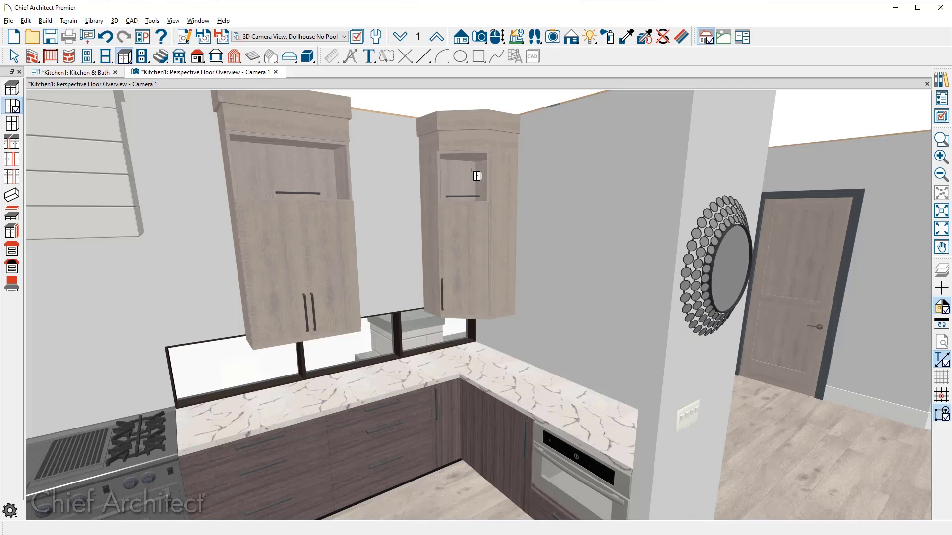
{"action": "key", "text": "space"}
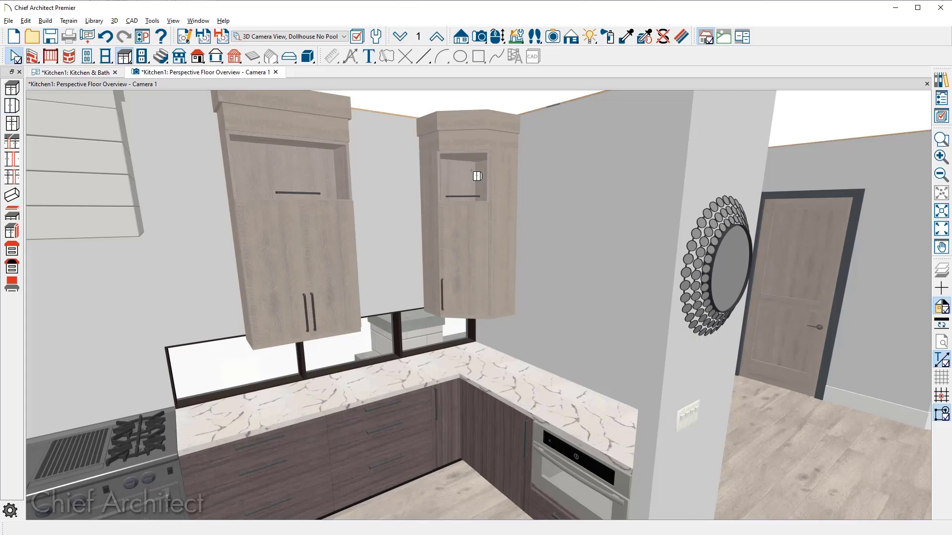
{"action": "double_click", "coordinate": [477, 176]}
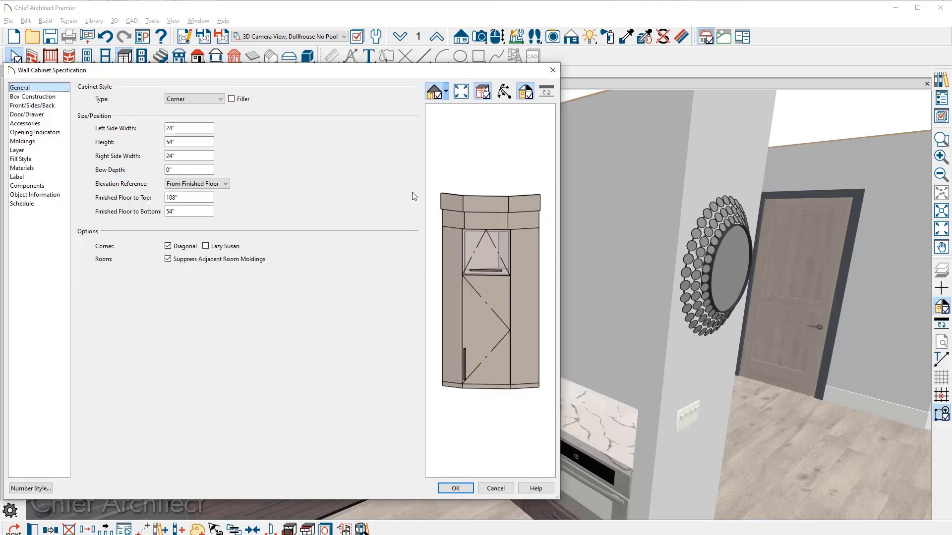
{"action": "left_click", "coordinate": [185, 246]}
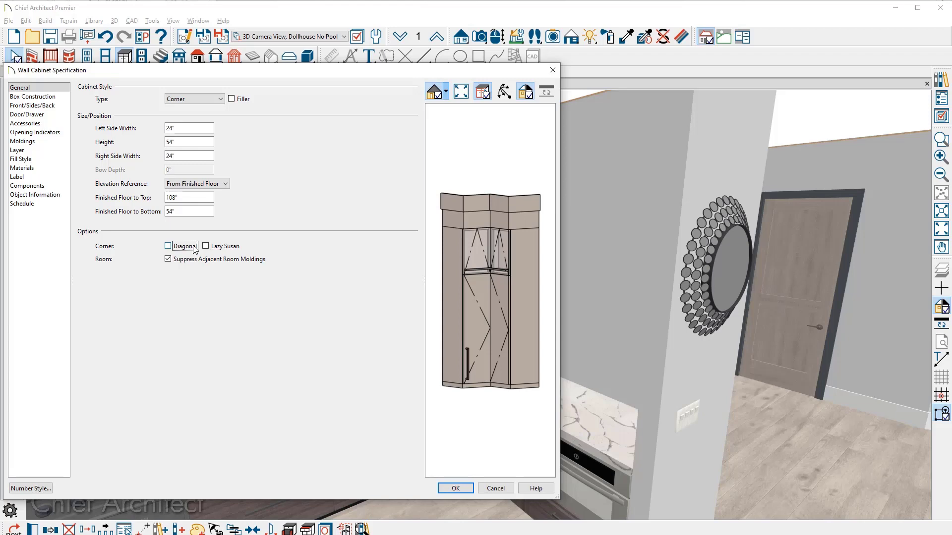
Change the corner wall cabinet's upper hinge-top door to Door - Auto Right and apply the cabinet changes
{"action": "left_click", "coordinate": [469, 240]}
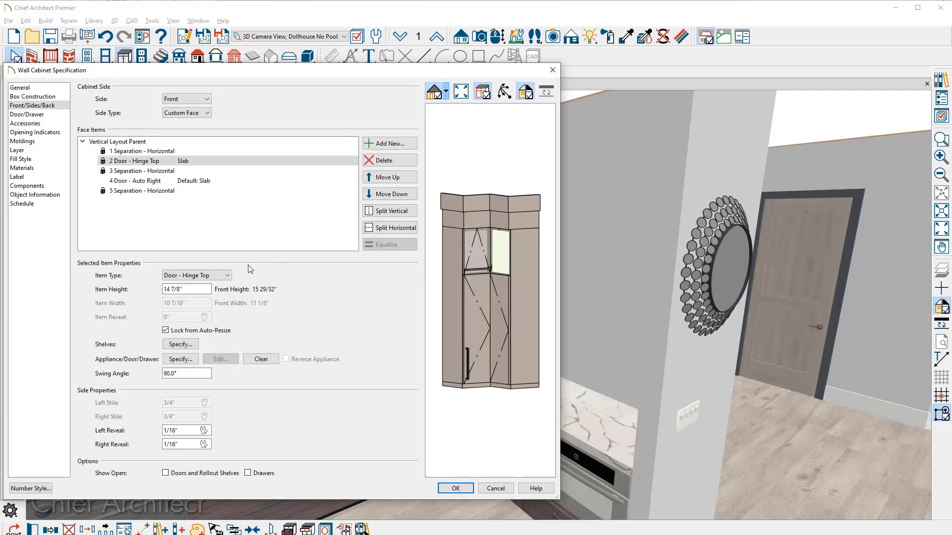
{"action": "left_click", "coordinate": [230, 274]}
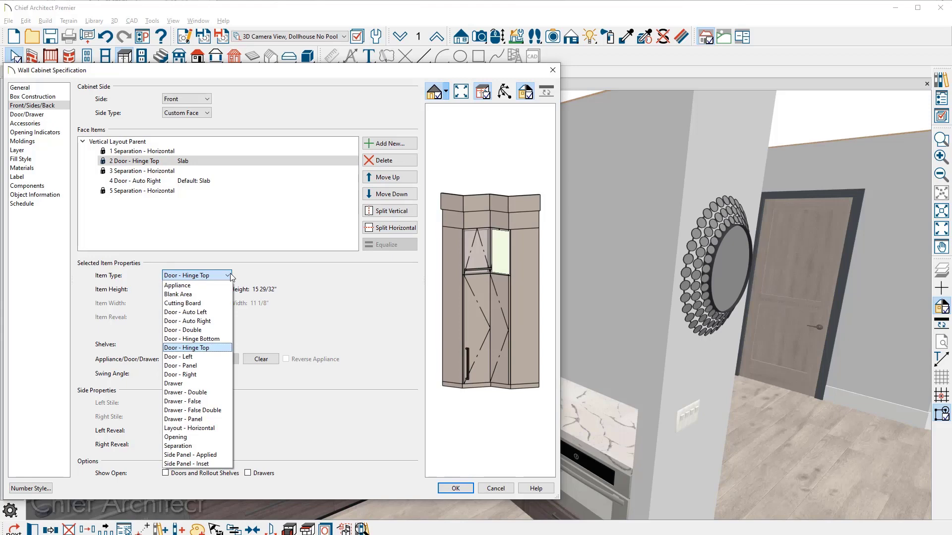
{"action": "left_click", "coordinate": [213, 321]}
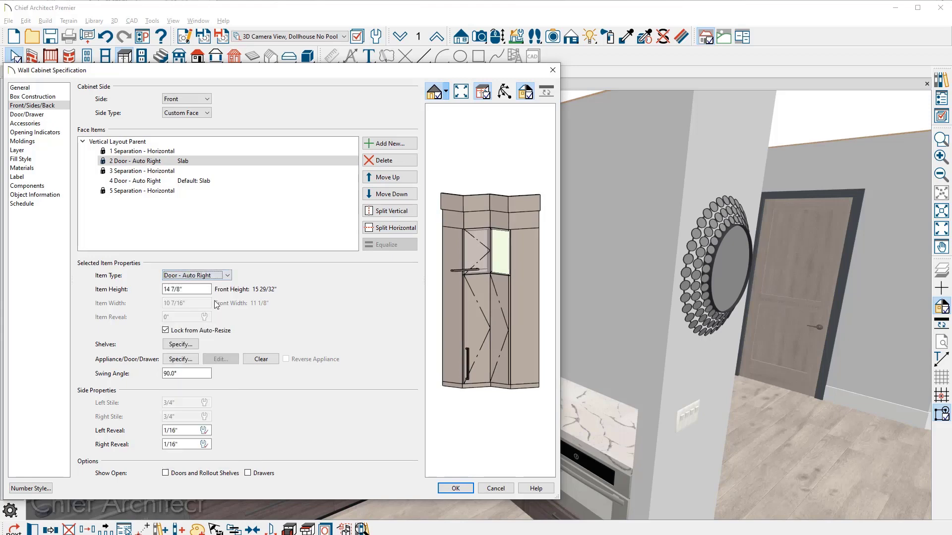
{"action": "left_click", "coordinate": [231, 275]}
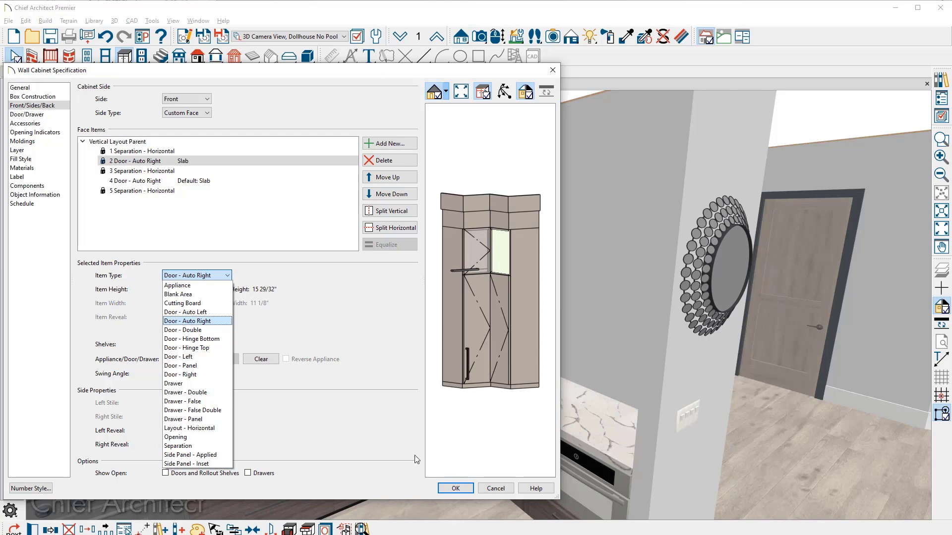
{"action": "left_click", "coordinate": [450, 488]}
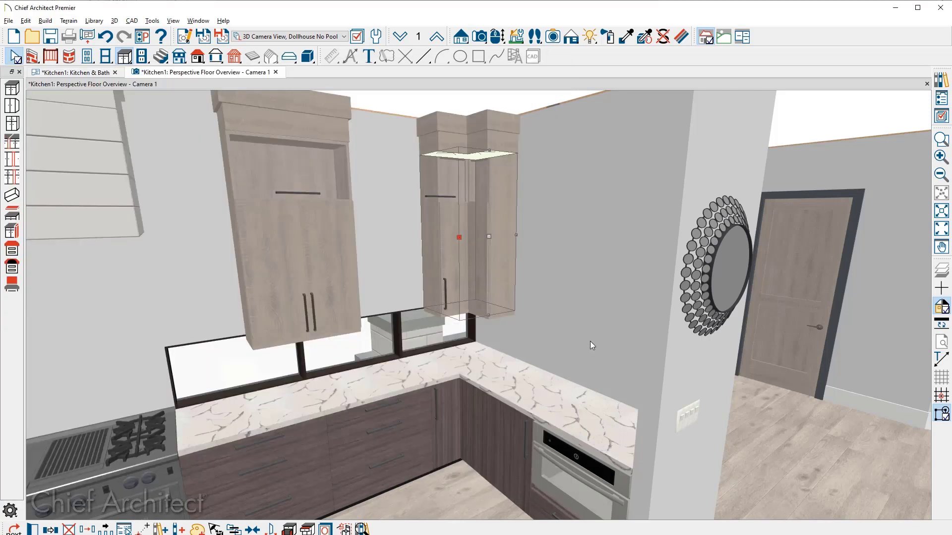
Apply the library's "hw, short pull, vert" hardware to only the upper door of the corner wall cabinet
{"action": "left_click", "coordinate": [941, 80]}
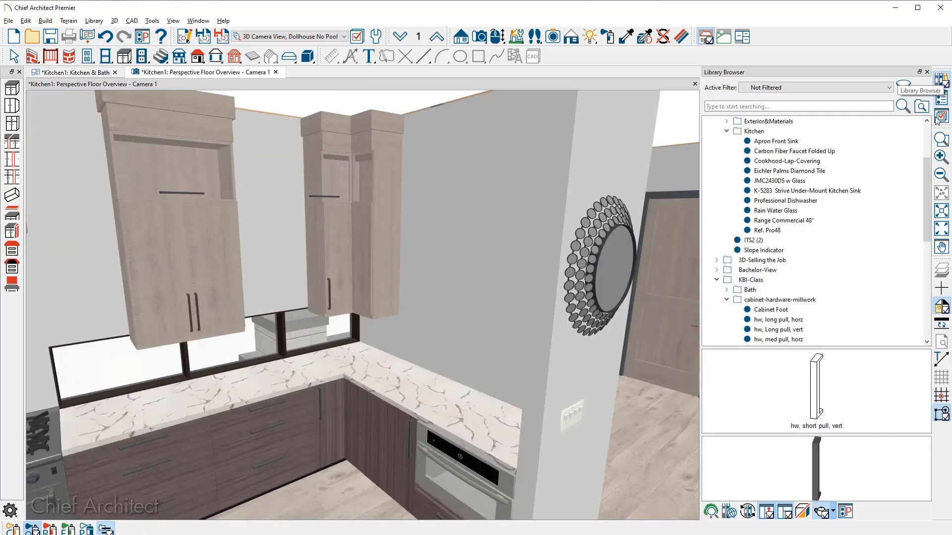
{"action": "left_click_drag", "start_coordinate": [921, 179], "coordinate": [923, 203]}
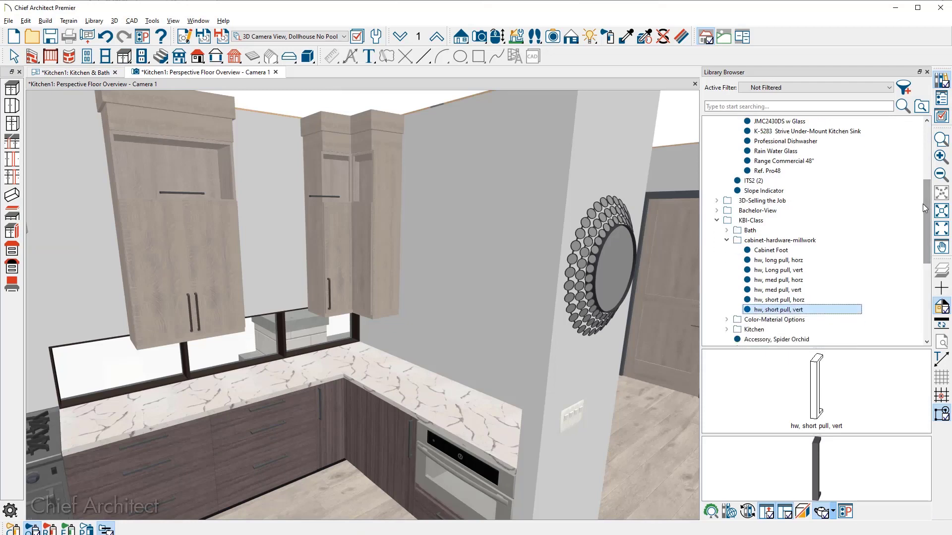
{"action": "left_click", "coordinate": [826, 311]}
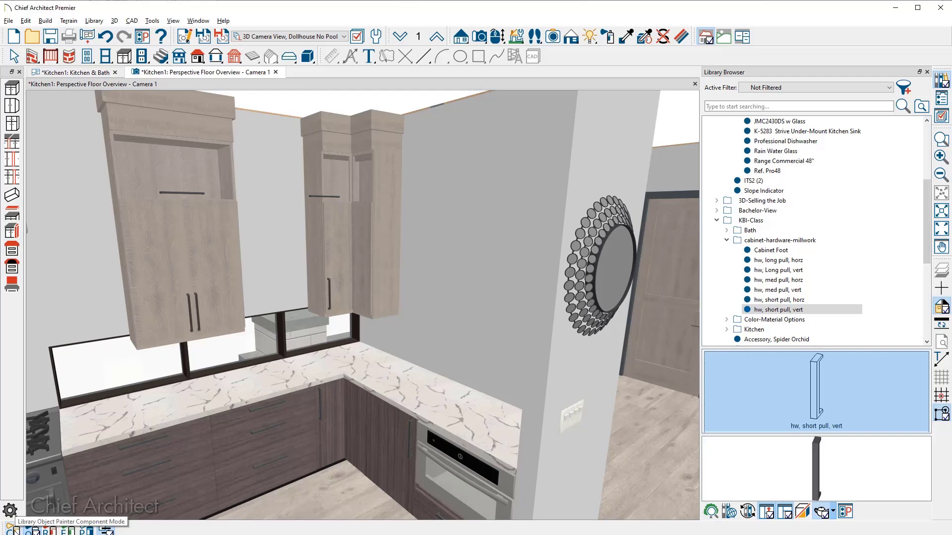
{"action": "left_click", "coordinate": [13, 529]}
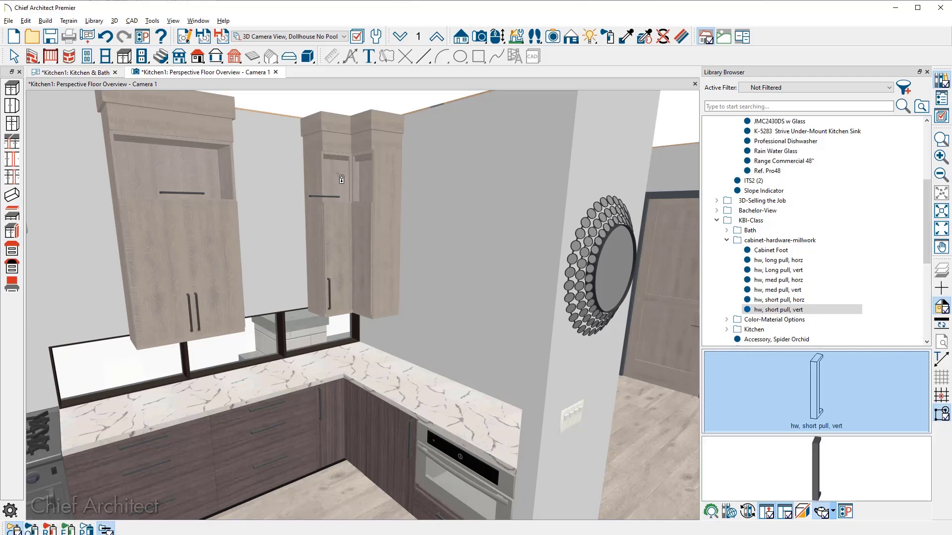
{"action": "left_click", "coordinate": [341, 179]}
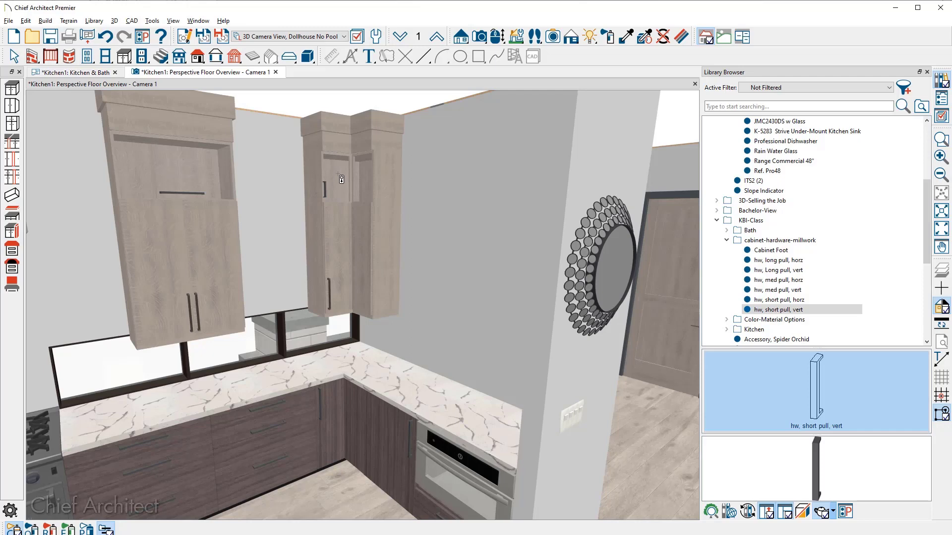
{"action": "key", "text": "space"}
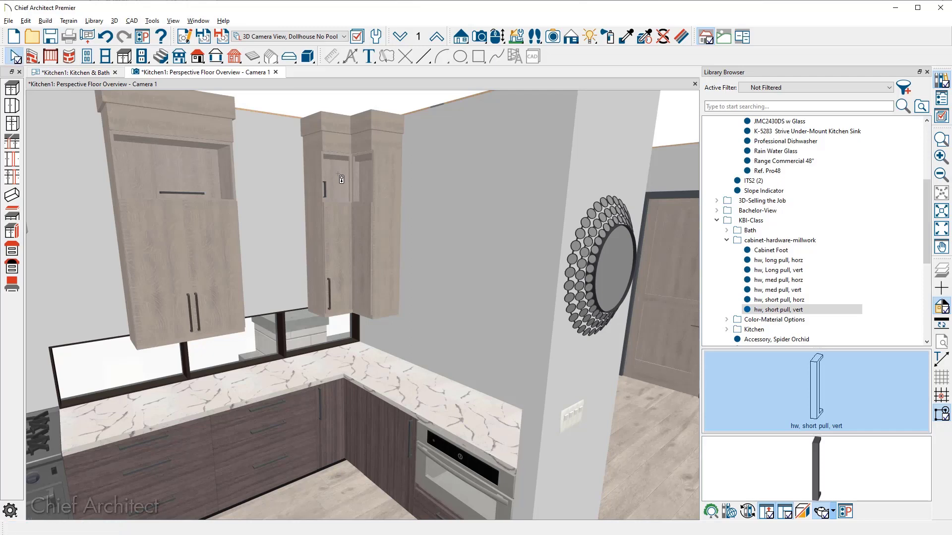
Move the wall cabinet above the windows against the corner wall cabinet and widen it to 36"
{"action": "left_click", "coordinate": [222, 246]}
{"action": "left_click_drag", "start_coordinate": [185, 243], "coordinate": [299, 239]}
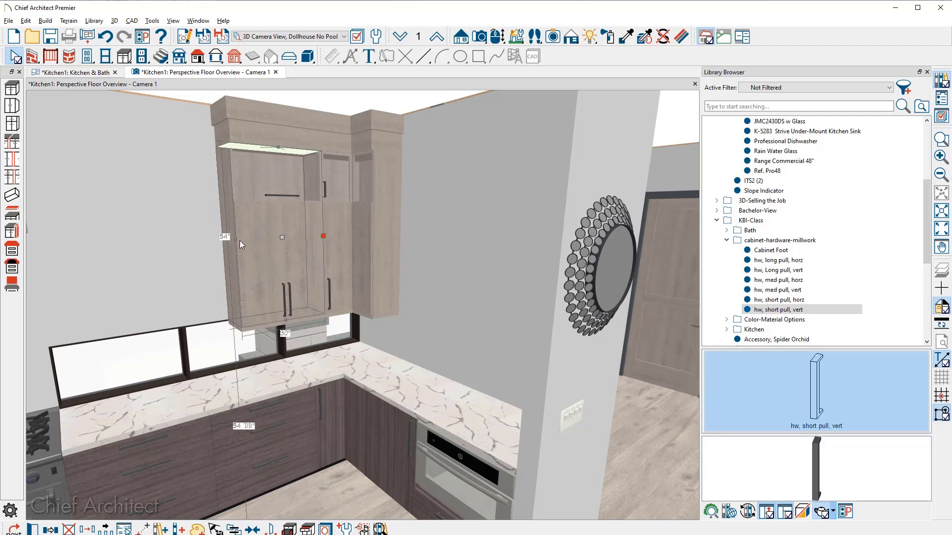
{"action": "left_click_drag", "start_coordinate": [240, 242], "coordinate": [216, 248]}
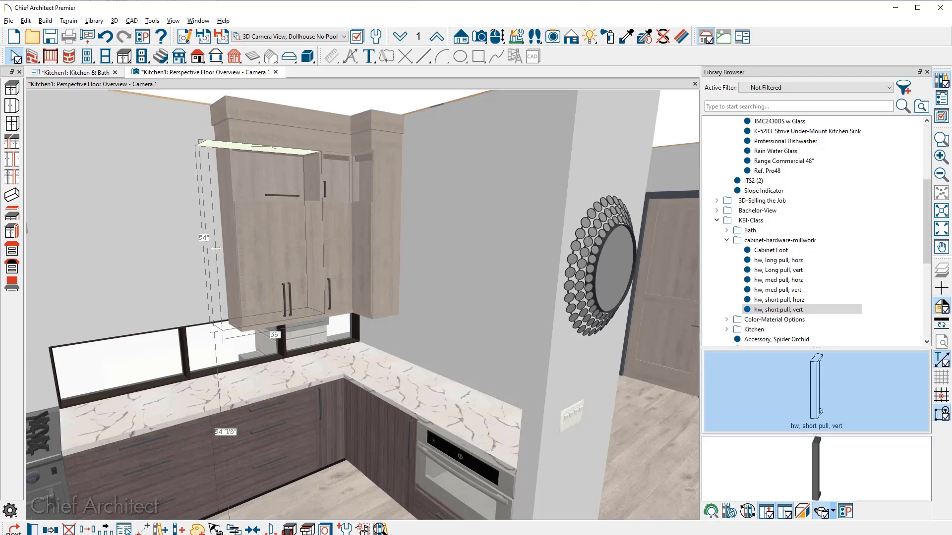
{"action": "left_click_drag", "start_coordinate": [216, 248], "coordinate": [216, 248]}
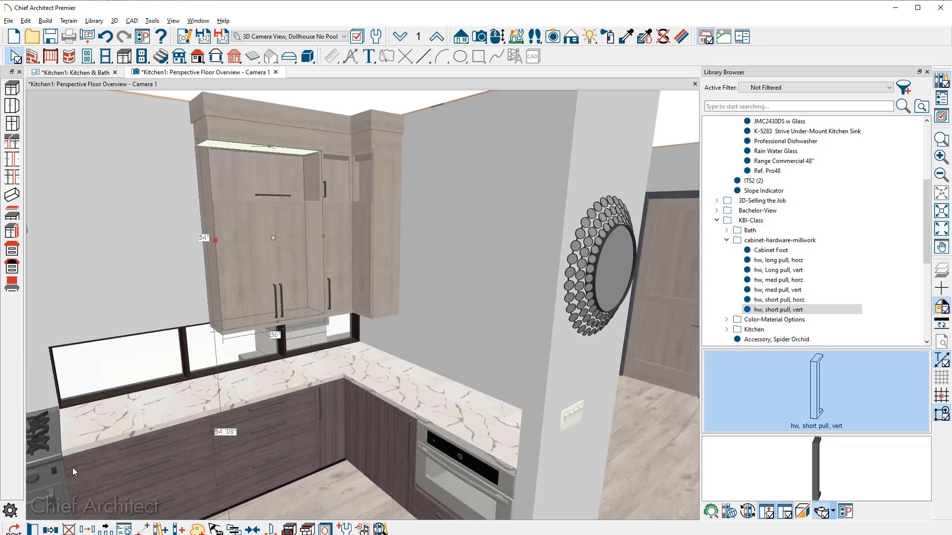
Copy the 36" wall cabinet directly beside itself, toward the range
{"action": "left_click", "coordinate": [51, 529]}
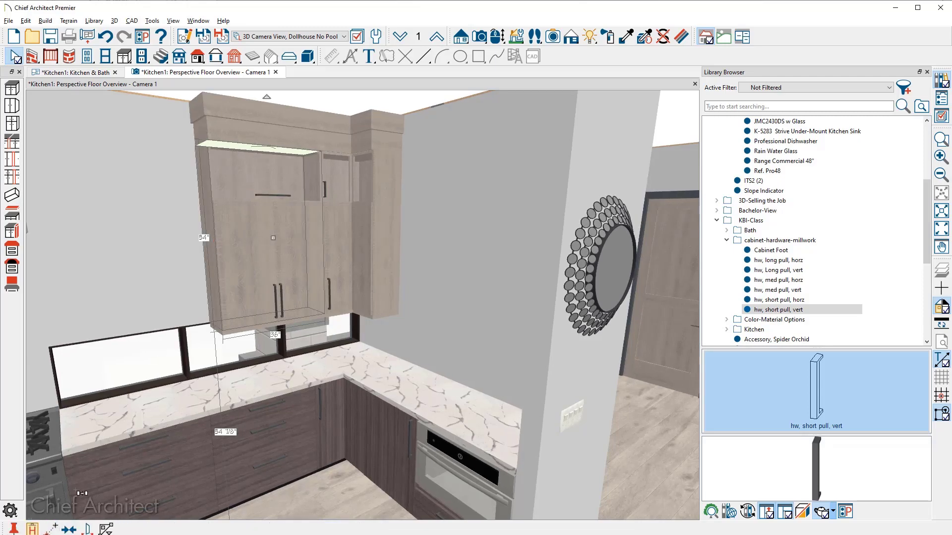
{"action": "left_click_drag", "start_coordinate": [275, 238], "coordinate": [171, 241]}
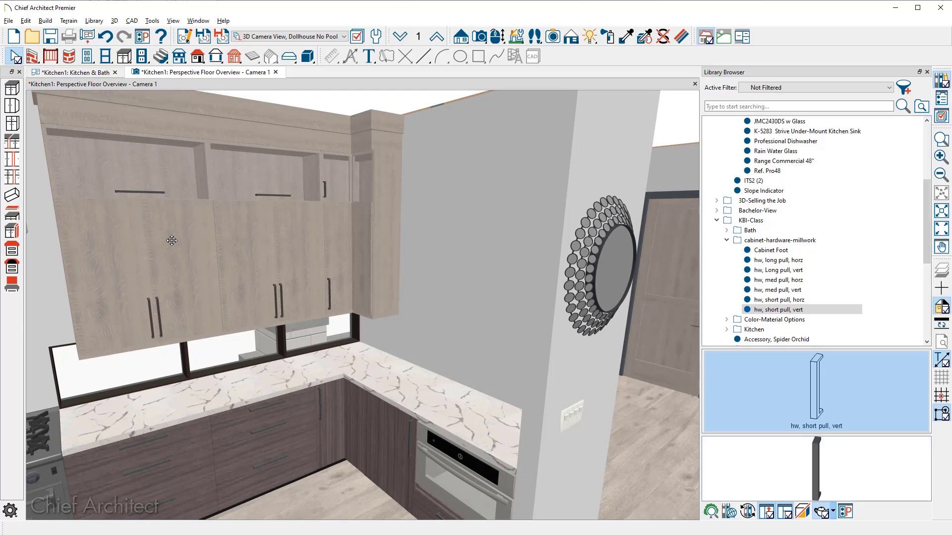
Place a wall cabinet on the adjoining wall beside the corner cabinet and widen it to 33"
{"action": "middle_click_drag", "start_coordinate": [230, 273], "coordinate": [271, 262]}
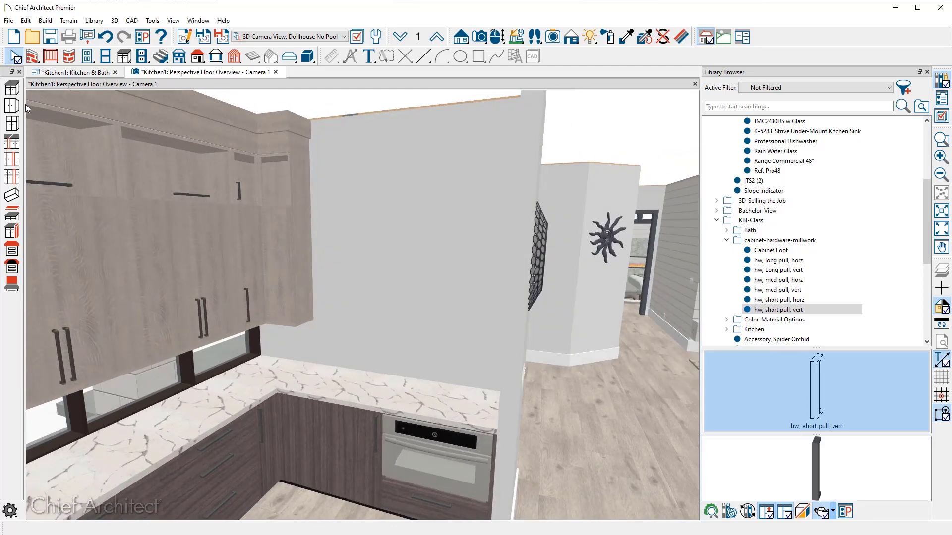
{"action": "left_click", "coordinate": [12, 106]}
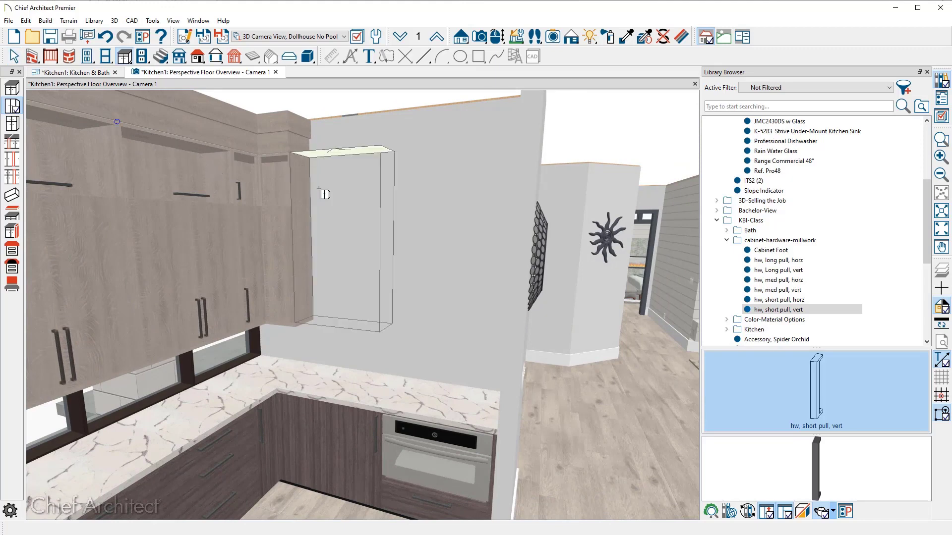
{"action": "left_click", "coordinate": [325, 194]}
{"action": "key", "text": "Escape"}
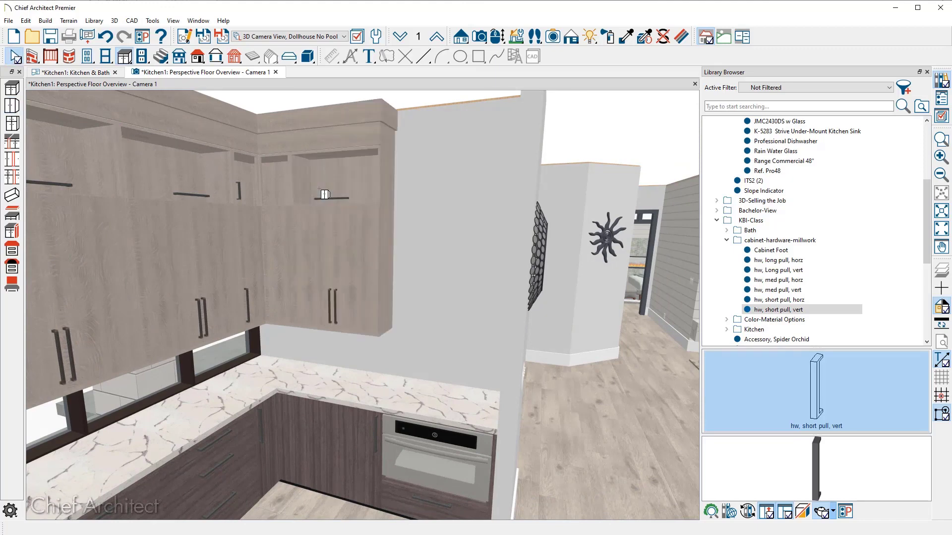
{"action": "left_click", "coordinate": [361, 247]}
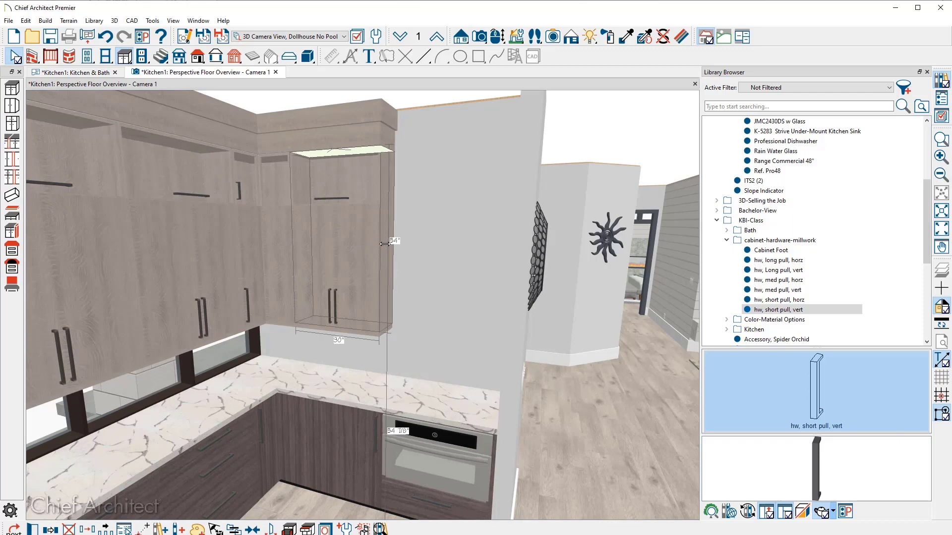
{"action": "left_click_drag", "start_coordinate": [379, 244], "coordinate": [386, 244]}
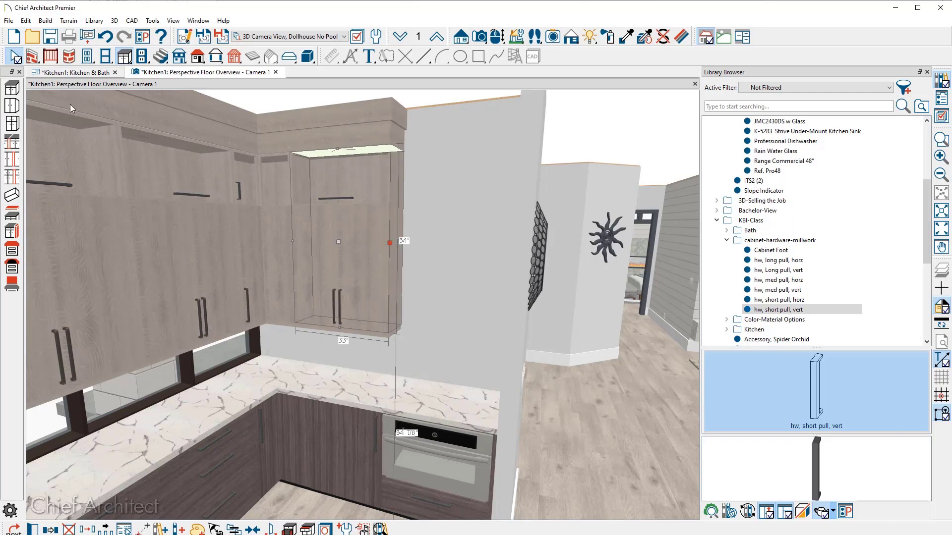
Add another wall cabinet at the end of the run above the built-in appliance, 33" wide
{"action": "left_click", "coordinate": [12, 106]}
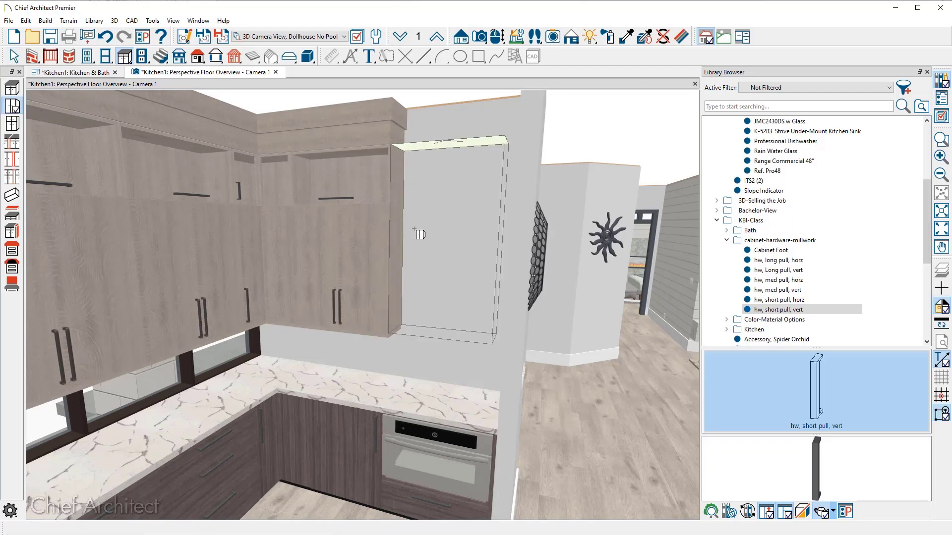
{"action": "left_click", "coordinate": [419, 235]}
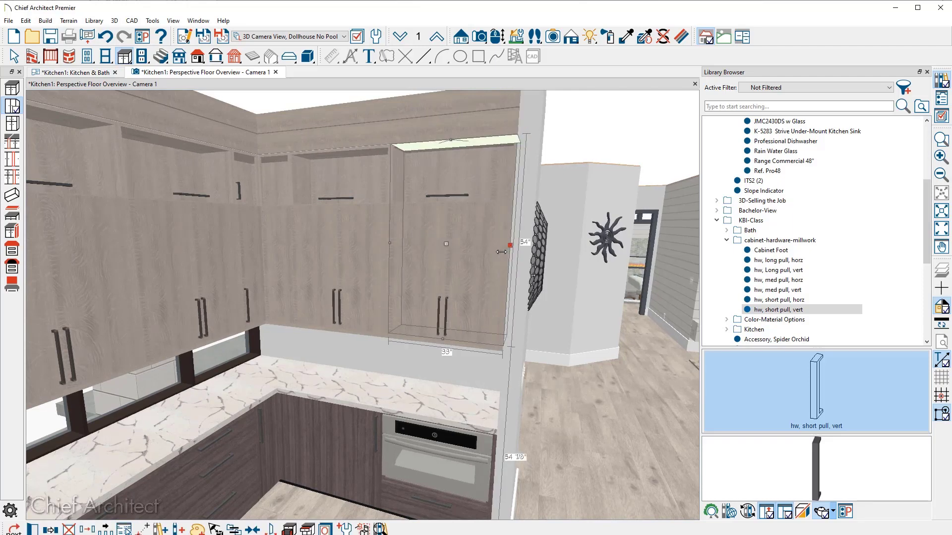
{"action": "key", "text": "space"}
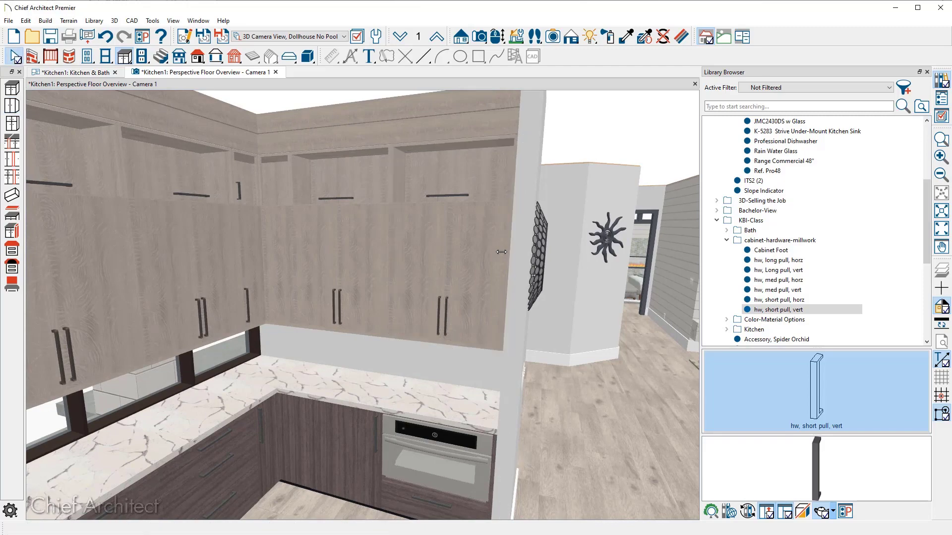
Fill the gap between the last wall cabinet and the end wall with a wall filler
{"action": "middle_click_drag", "start_coordinate": [518, 288], "coordinate": [532, 281]}
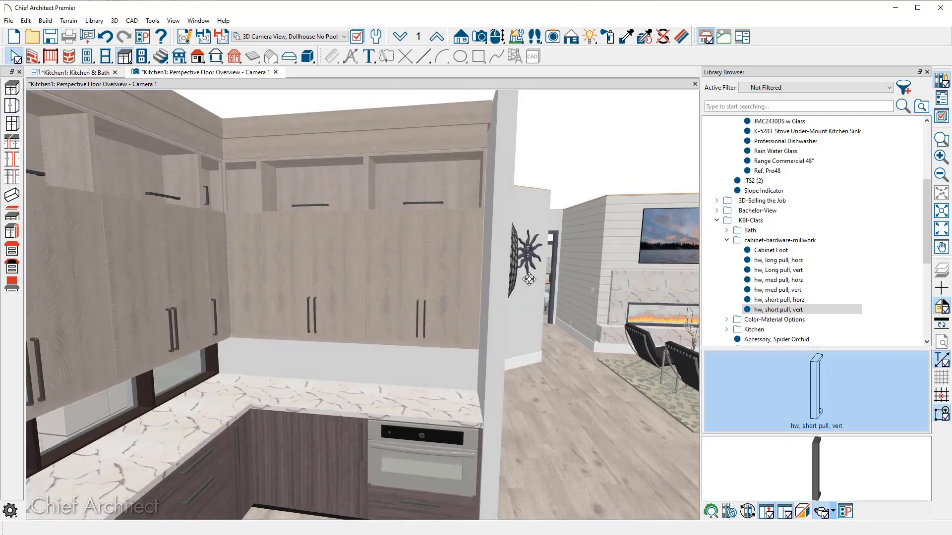
{"action": "scroll", "coordinate": [513, 280], "scroll_direction": "up", "scroll_amount": 2}
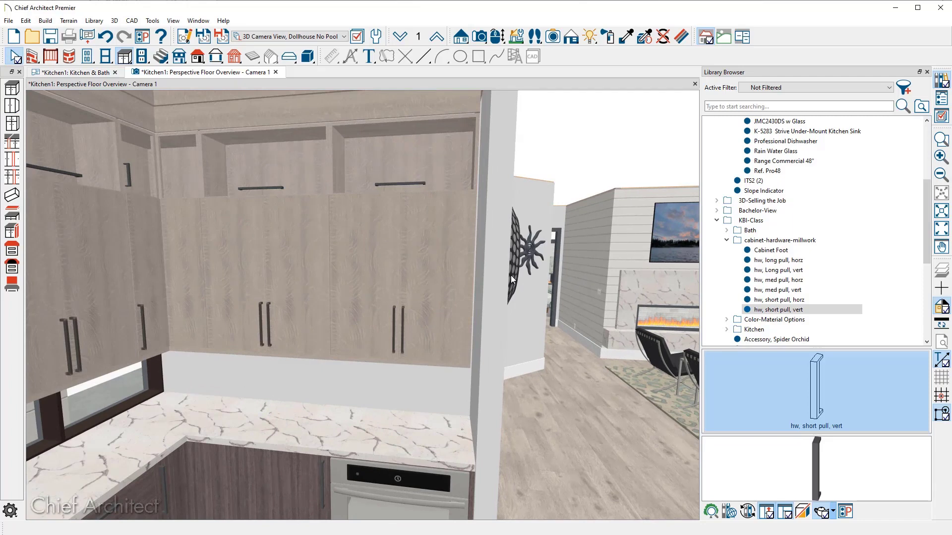
{"action": "left_click", "coordinate": [12, 159]}
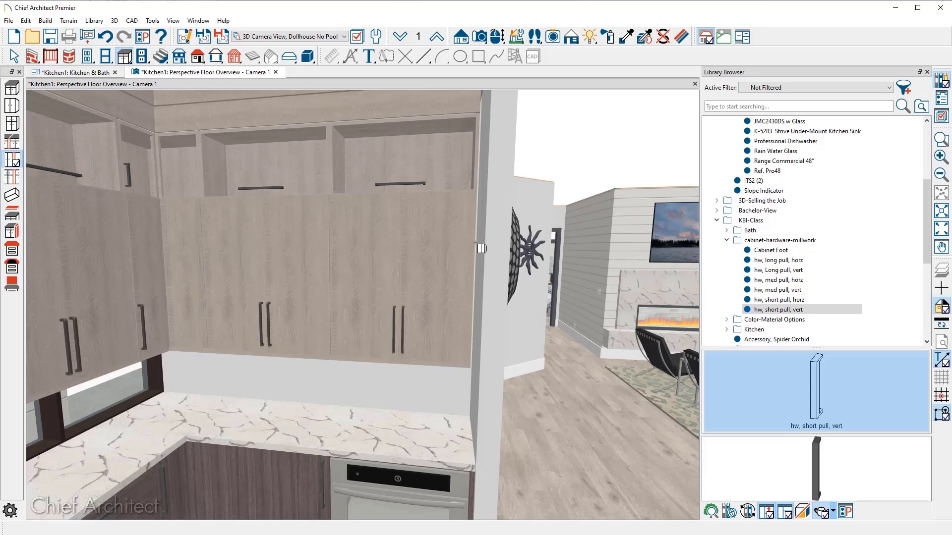
{"action": "left_click", "coordinate": [482, 248]}
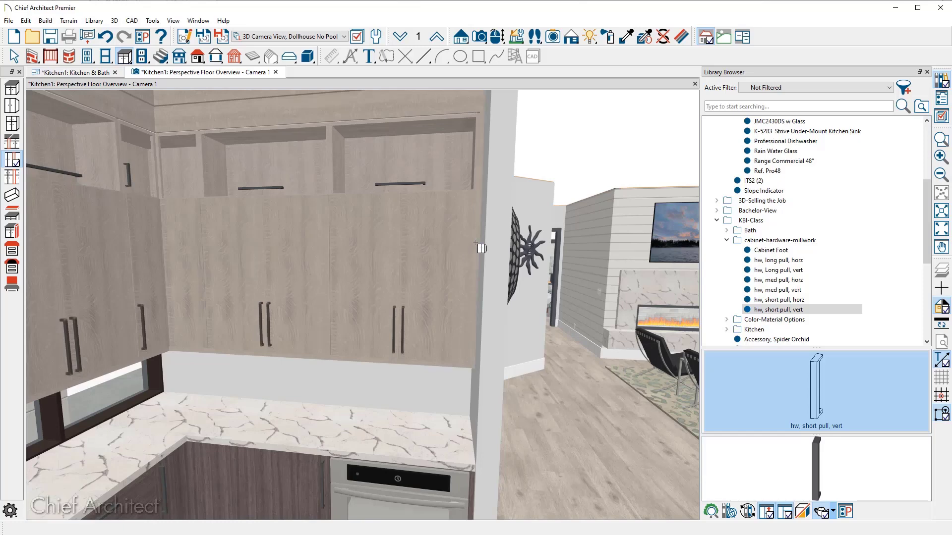
{"action": "key", "text": "space"}
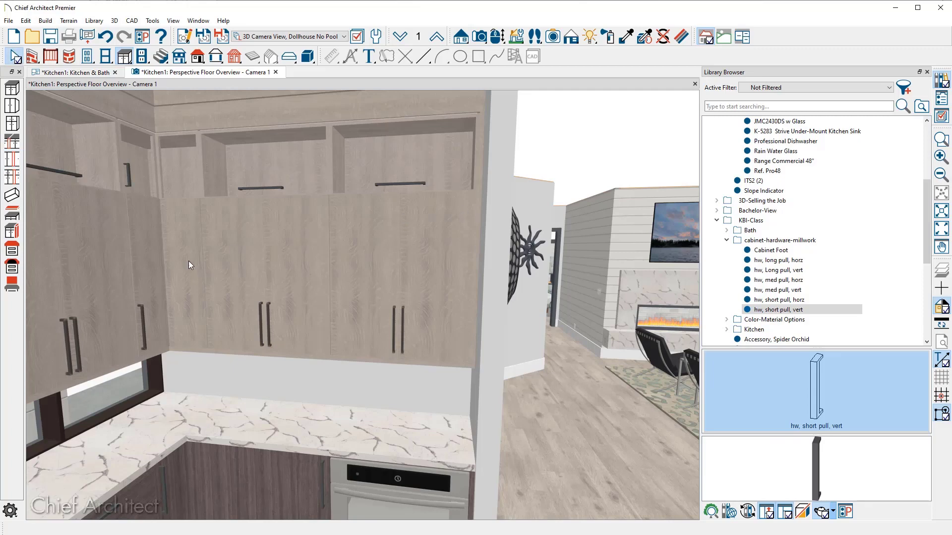
Add a custom backsplash between countertop and wall cabinets on the built-in appliance wall, extending its edge into the corner
{"action": "left_click", "coordinate": [12, 285]}
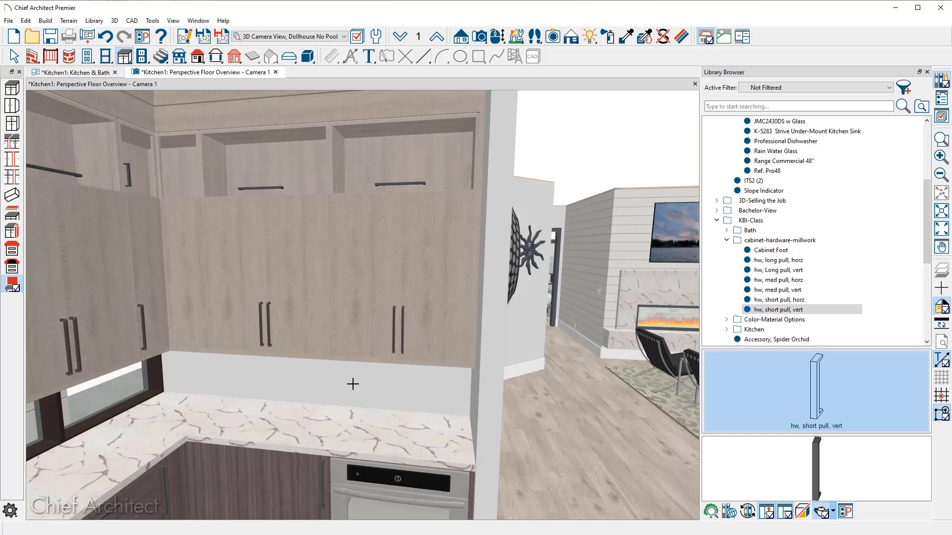
{"action": "left_click", "coordinate": [352, 384]}
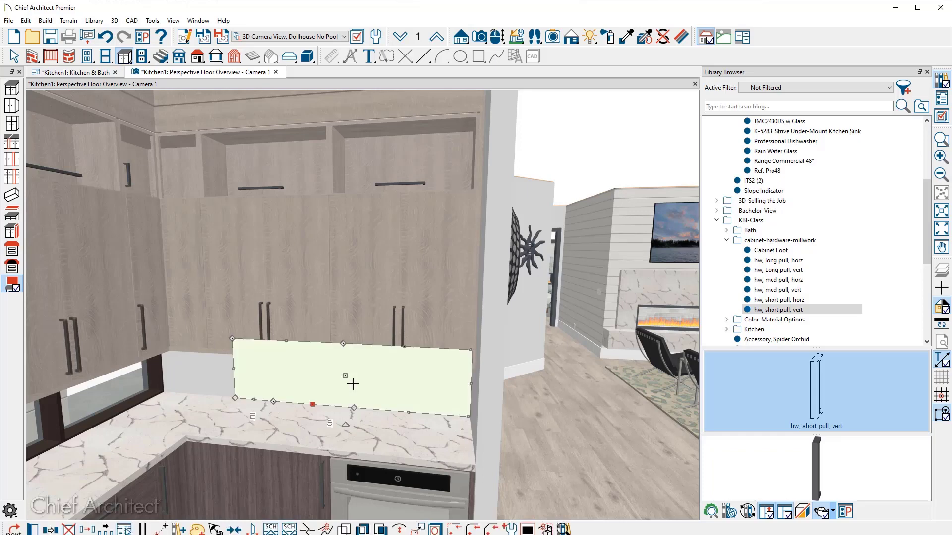
{"action": "middle_click_drag", "start_coordinate": [402, 310], "coordinate": [433, 357]}
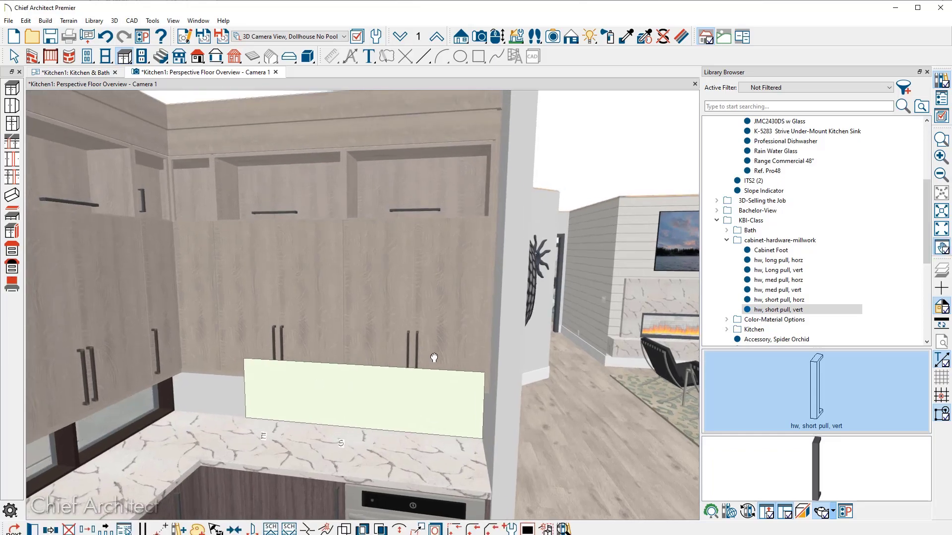
{"action": "middle_click_drag", "start_coordinate": [447, 301], "coordinate": [503, 519]}
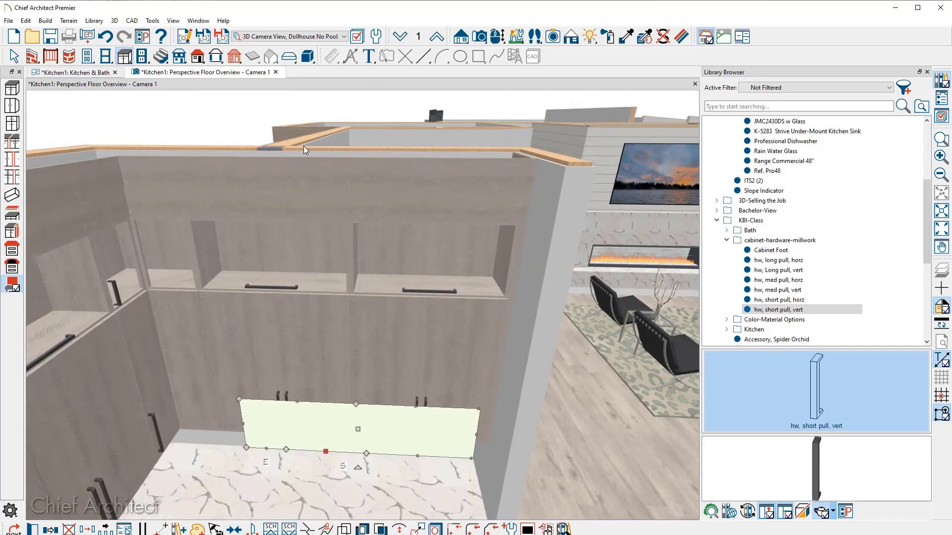
{"action": "middle_click_drag", "start_coordinate": [238, 430], "coordinate": [305, 305]}
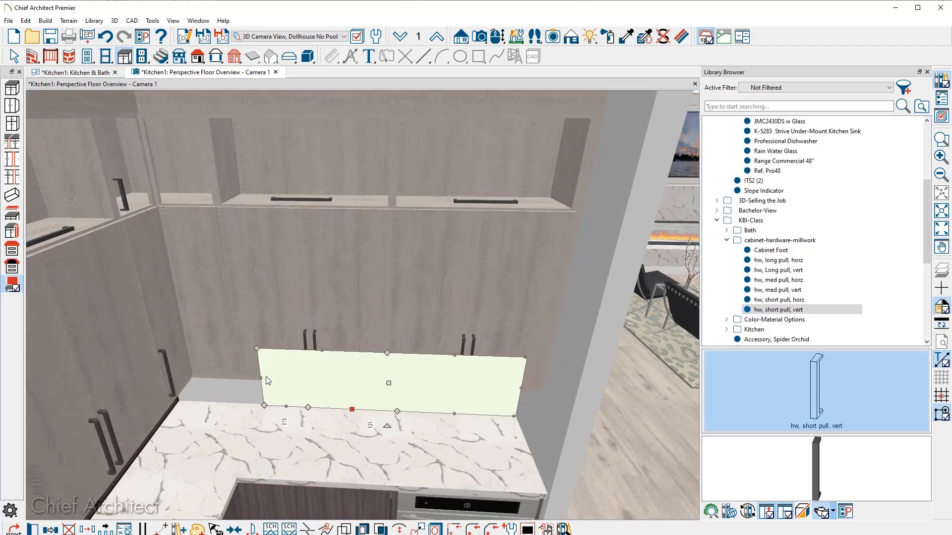
{"action": "left_click_drag", "start_coordinate": [257, 378], "coordinate": [168, 368]}
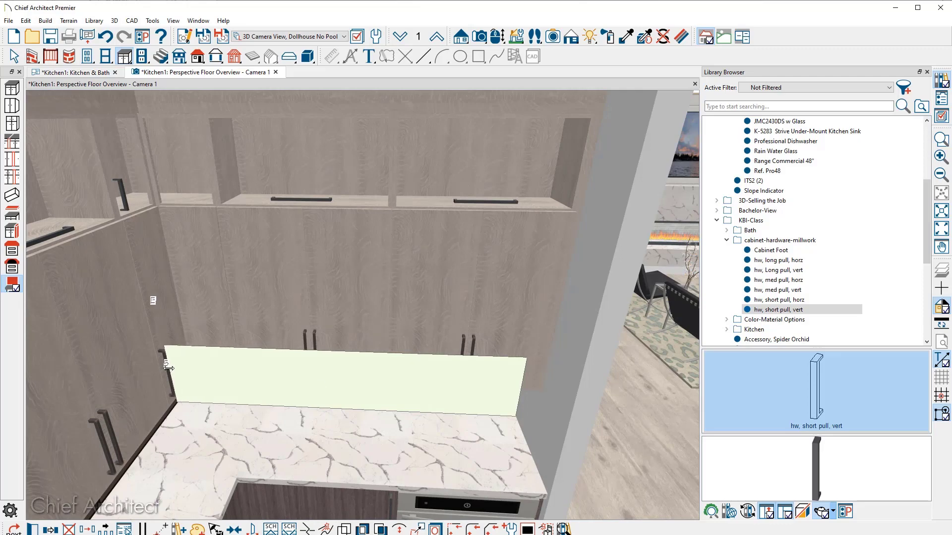
{"action": "key", "text": "Escape"}
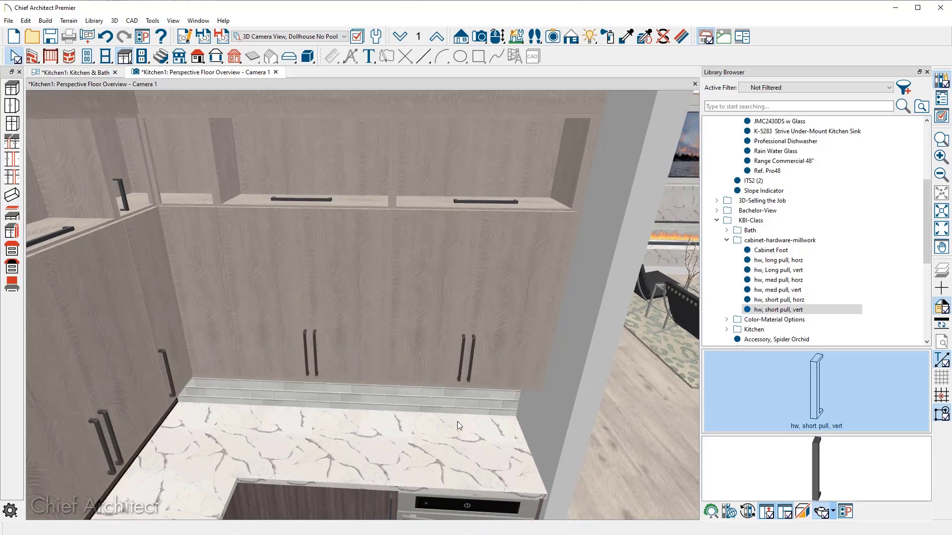
Add a custom backsplash on the end wall, lowering its tall section and pulling its front edge back in line with the wall cabinets
{"action": "middle_click_drag", "start_coordinate": [483, 340], "coordinate": [488, 310]}
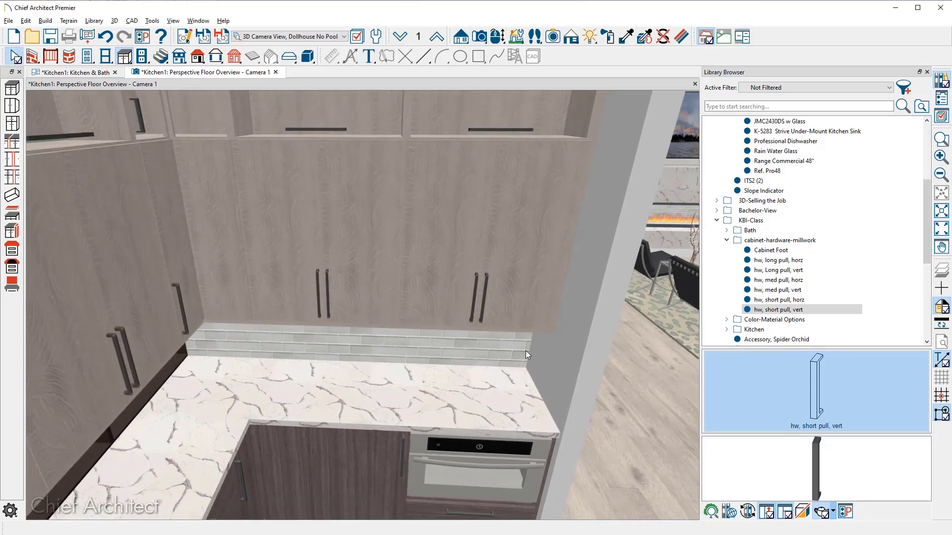
{"action": "middle_click_drag", "start_coordinate": [525, 350], "coordinate": [552, 326]}
{"action": "scroll", "coordinate": [515, 367], "scroll_direction": "up", "scroll_amount": 2}
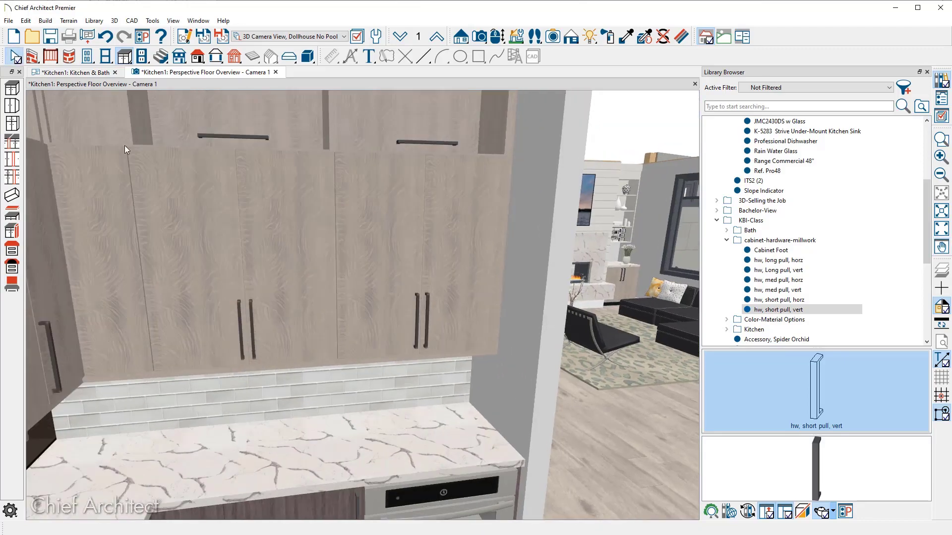
{"action": "left_click", "coordinate": [12, 285]}
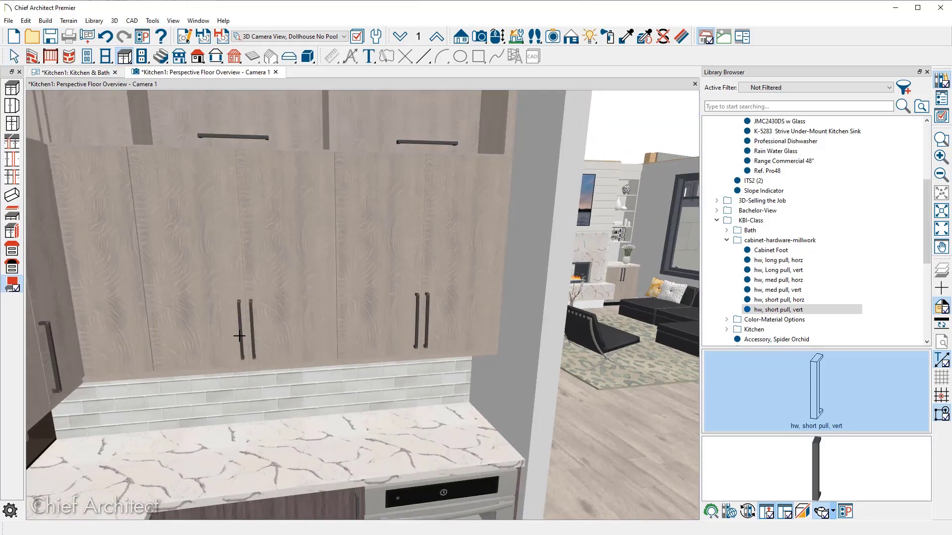
{"action": "left_click", "coordinate": [478, 385]}
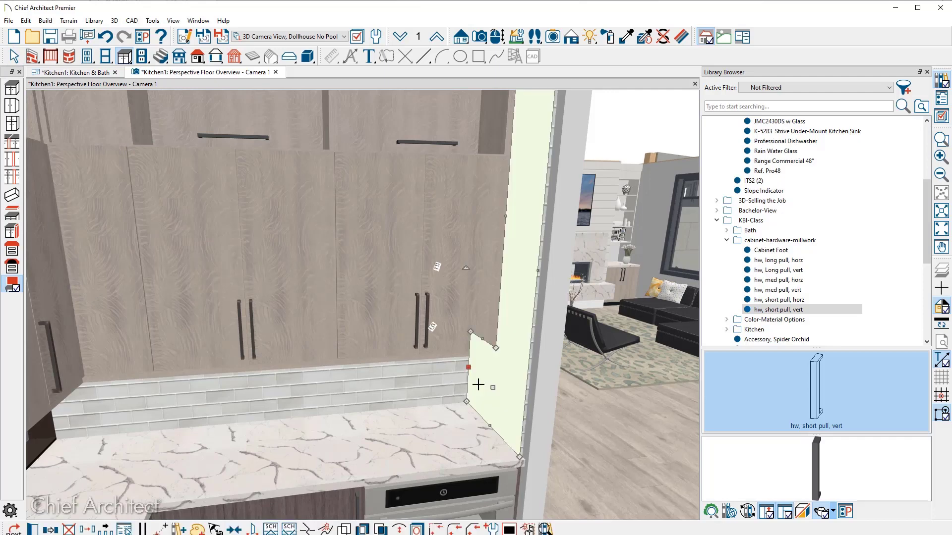
{"action": "scroll", "coordinate": [478, 384], "scroll_direction": "down", "scroll_amount": 1}
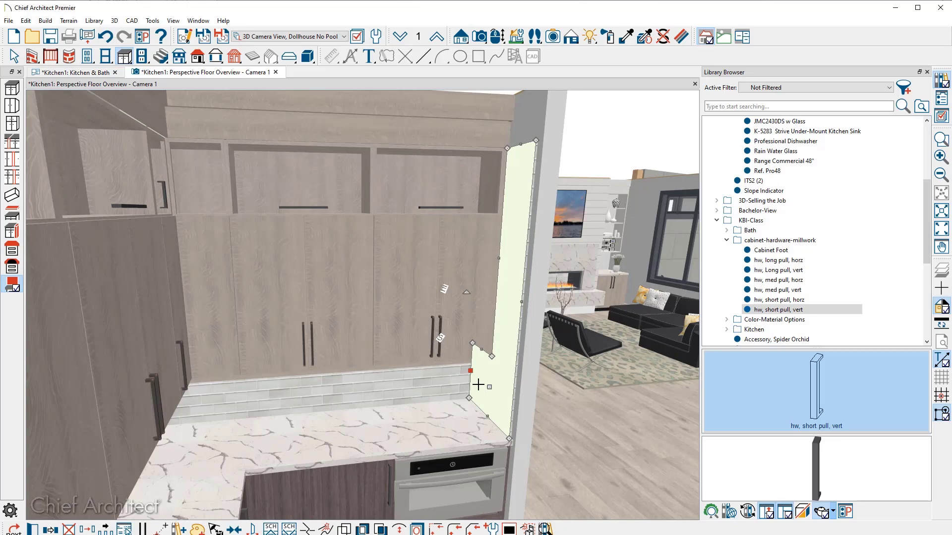
{"action": "left_click_drag", "start_coordinate": [521, 145], "coordinate": [493, 358]}
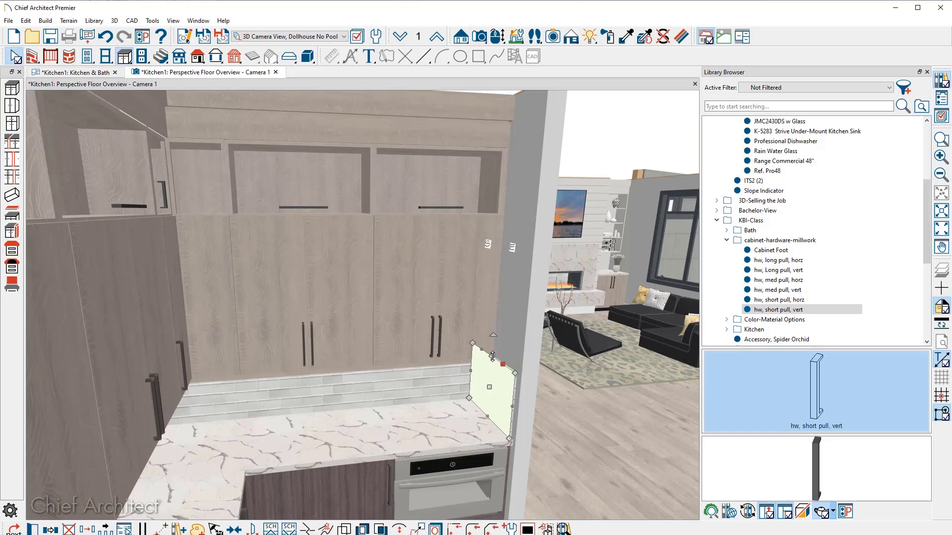
{"action": "left_click_drag", "start_coordinate": [506, 400], "coordinate": [487, 372]}
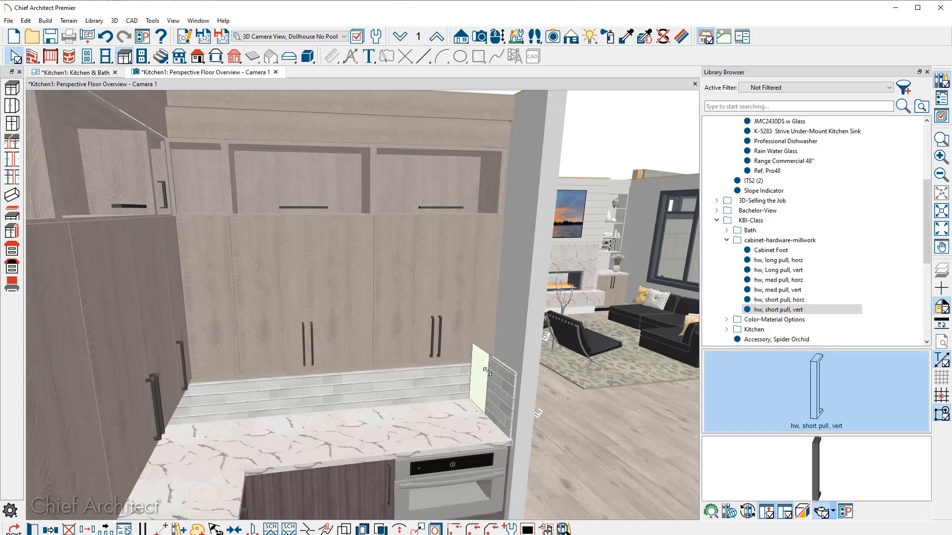
{"action": "left_click_drag", "start_coordinate": [487, 371], "coordinate": [487, 372]}
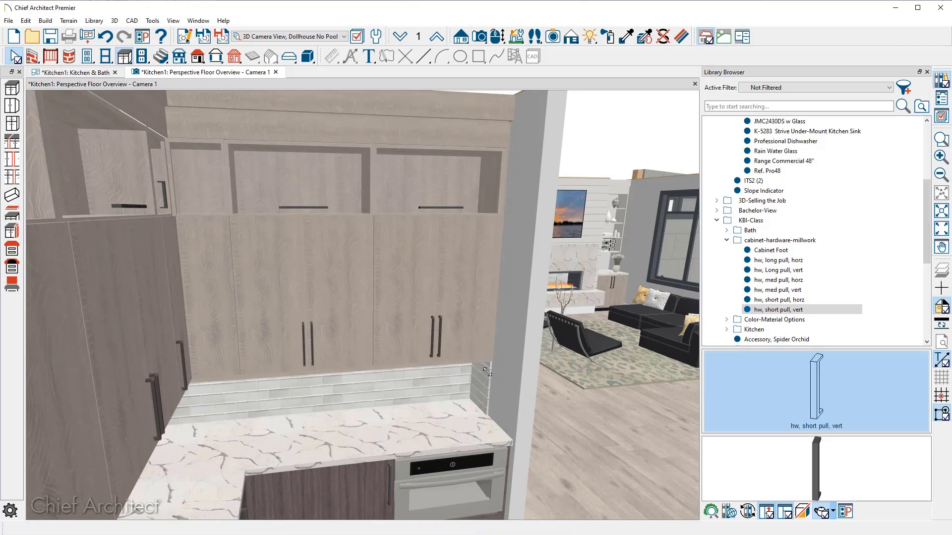
Apply the Eichler Palms Diamond Tile material from the Kitchen library folder to both backsplash pieces
{"action": "scroll", "coordinate": [796, 175], "scroll_direction": "up", "scroll_amount": 2}
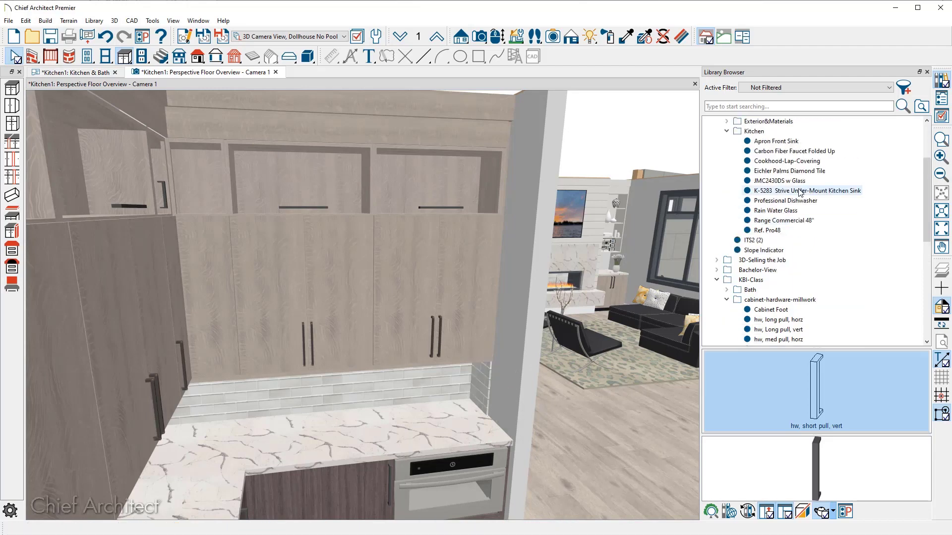
{"action": "left_click", "coordinate": [772, 131]}
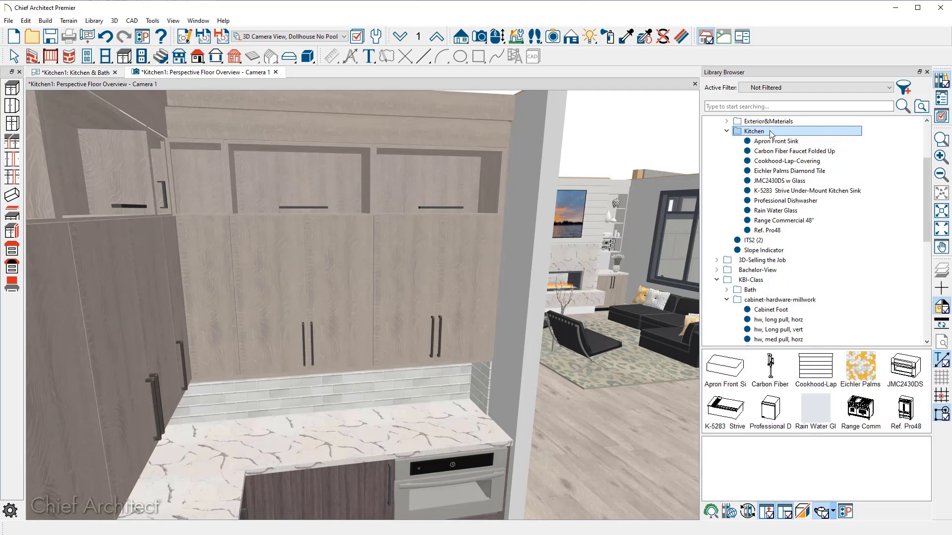
{"action": "left_click", "coordinate": [863, 372]}
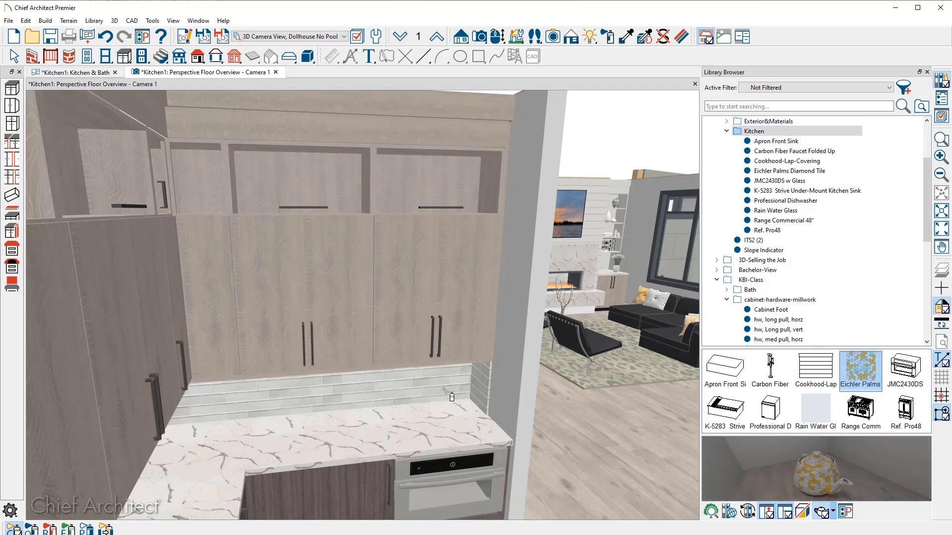
{"action": "left_click", "coordinate": [425, 387]}
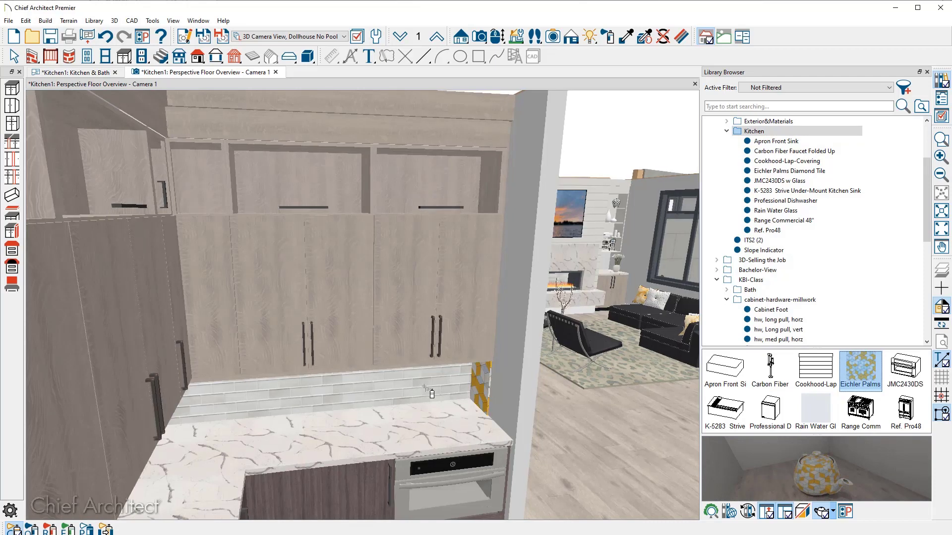
{"action": "key", "text": "Escape"}
Copy the base and wall cabinets from the range through the corner, excluding the appliance and end wall cabinets, reflected about the range's center
{"action": "scroll", "coordinate": [431, 391], "scroll_direction": "down", "scroll_amount": 10}
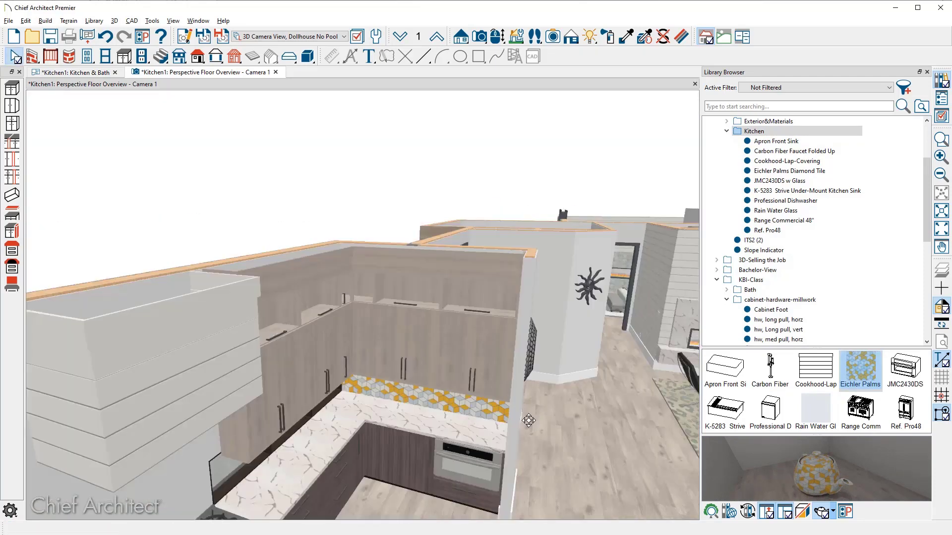
{"action": "middle_click_drag", "start_coordinate": [500, 412], "coordinate": [500, 379]}
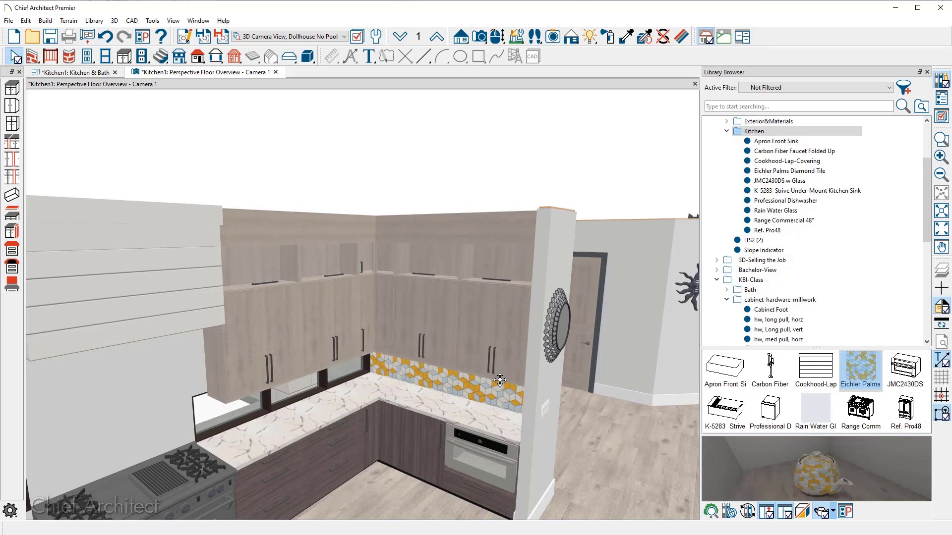
{"action": "left_click", "coordinate": [265, 452]}
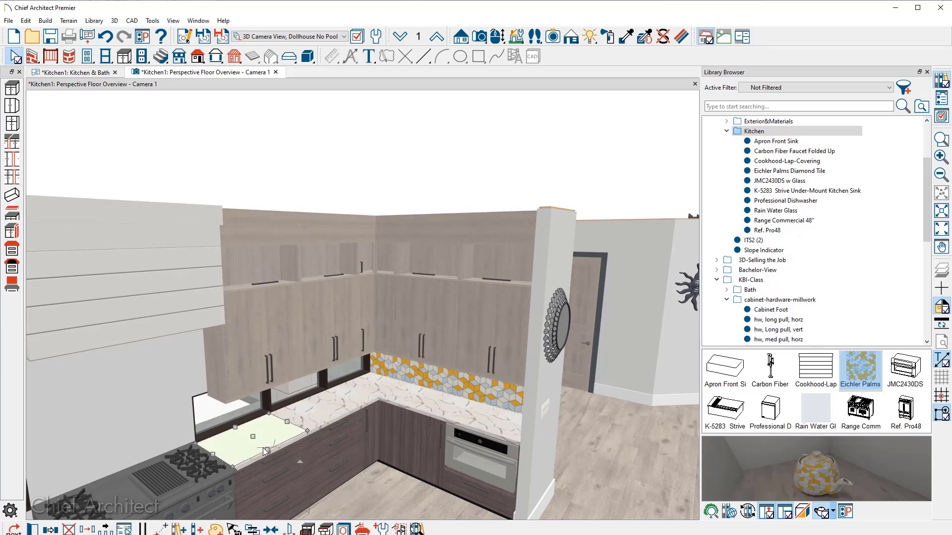
{"action": "left_click_drag", "start_coordinate": [265, 451], "coordinate": [428, 402]}
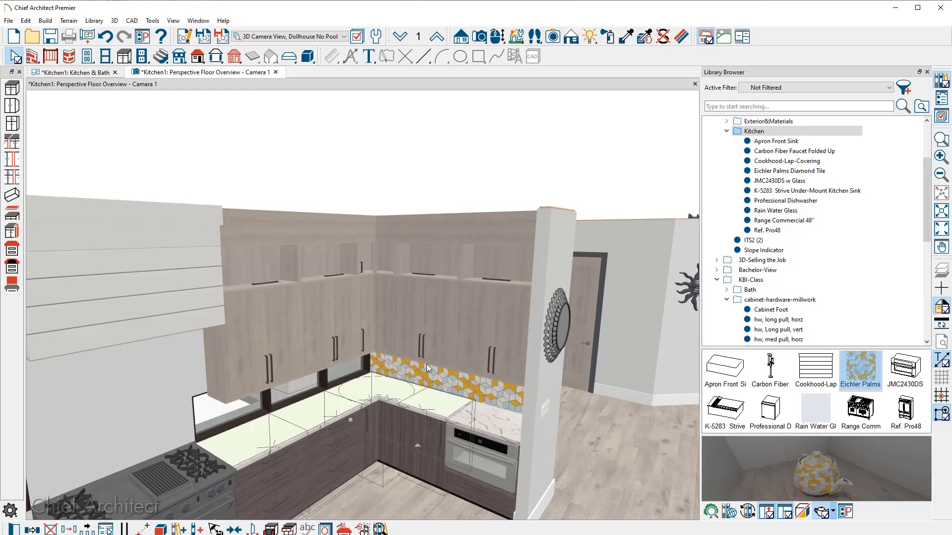
{"action": "left_click", "coordinate": [428, 331]}
{"action": "left_click", "coordinate": [375, 307], "text": "shift"}
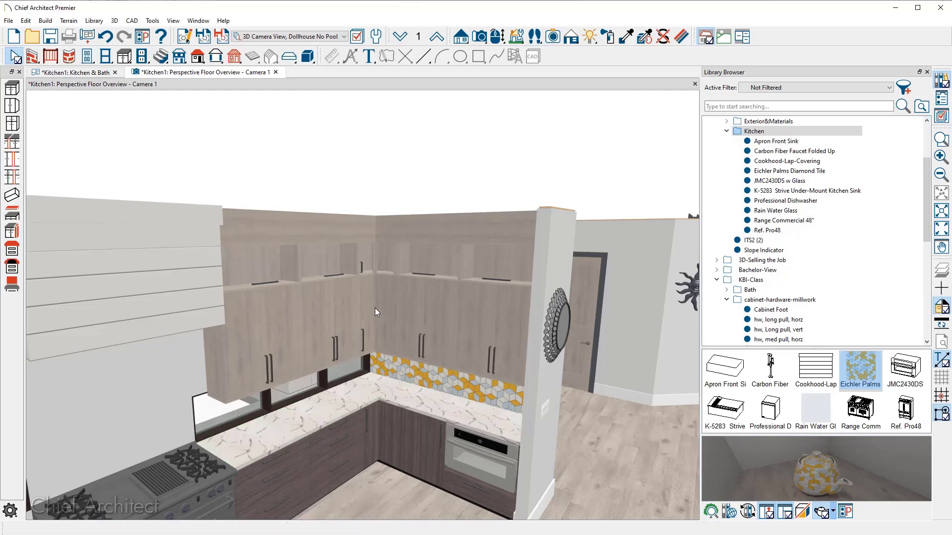
{"action": "left_click", "coordinate": [334, 314], "text": "shift"}
{"action": "left_click", "coordinate": [278, 324], "text": "shift"}
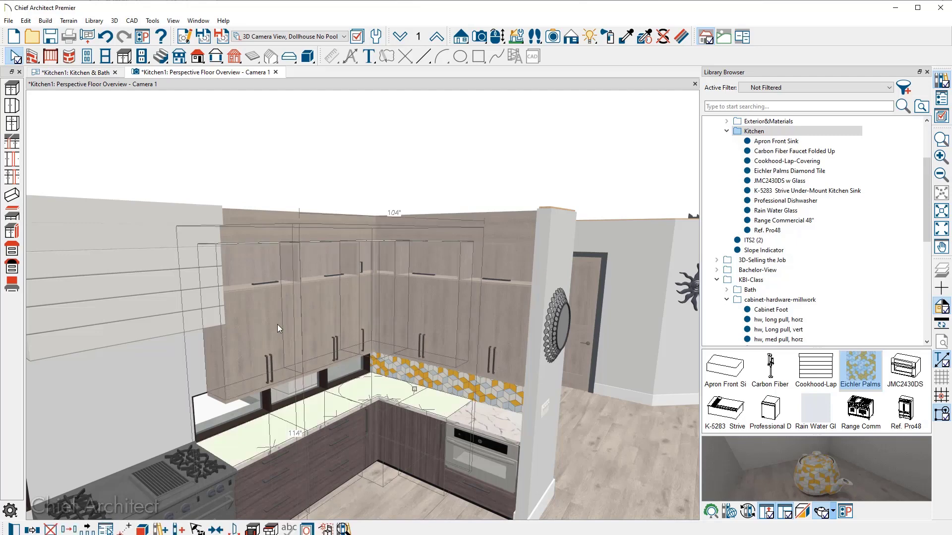
{"action": "scroll", "coordinate": [359, 261], "scroll_direction": "down", "scroll_amount": 3}
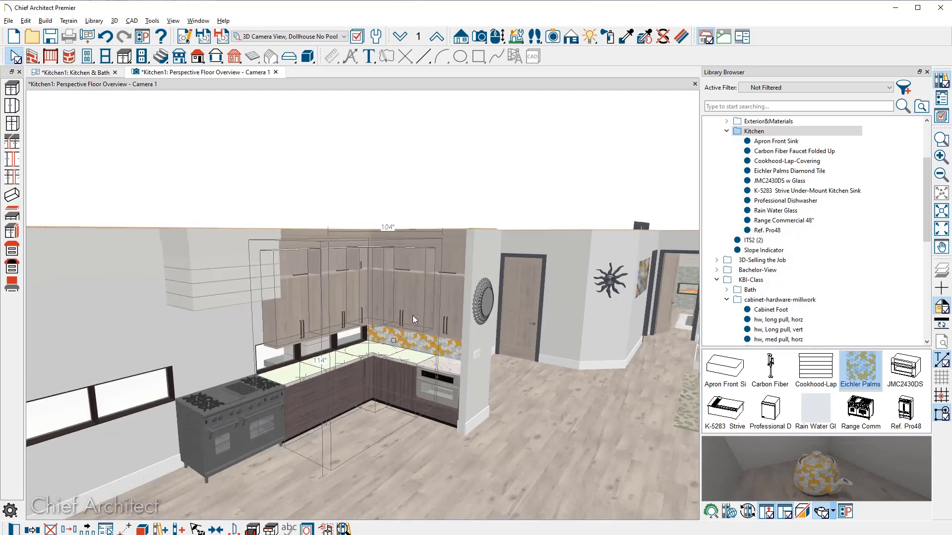
{"action": "scroll", "coordinate": [425, 324], "scroll_direction": "up", "scroll_amount": 3}
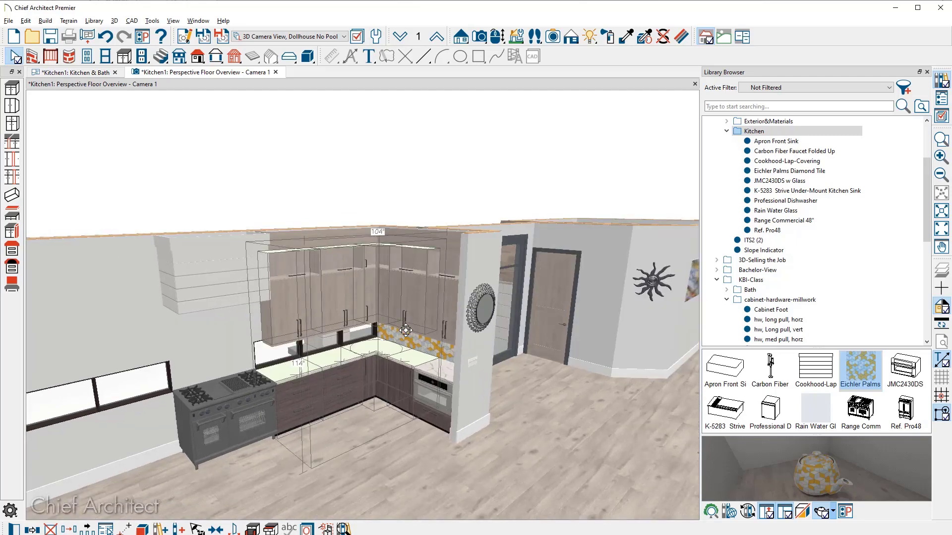
{"action": "middle_click_drag", "start_coordinate": [372, 332], "coordinate": [351, 335]}
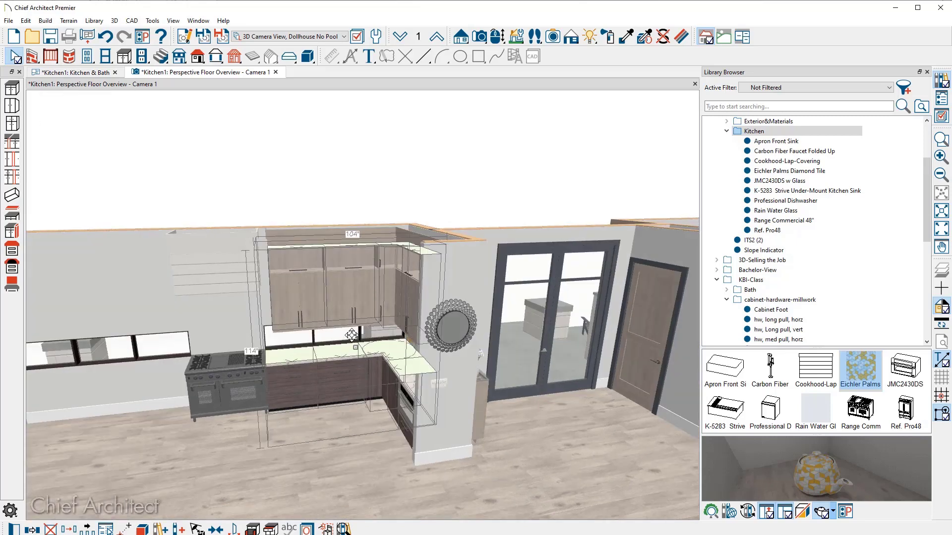
{"action": "left_click", "coordinate": [67, 525]}
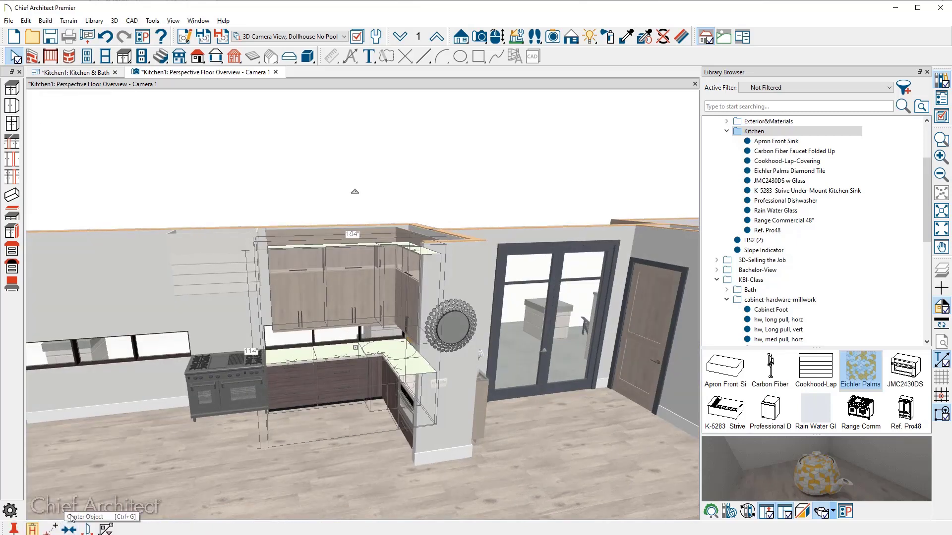
{"action": "left_click", "coordinate": [87, 528]}
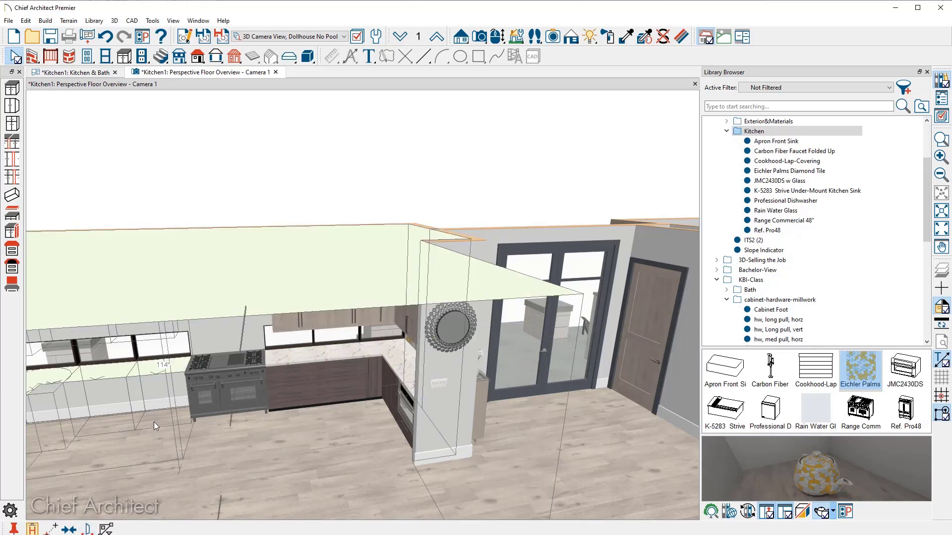
{"action": "left_click", "coordinate": [197, 378]}
{"action": "left_click", "coordinate": [225, 366]}
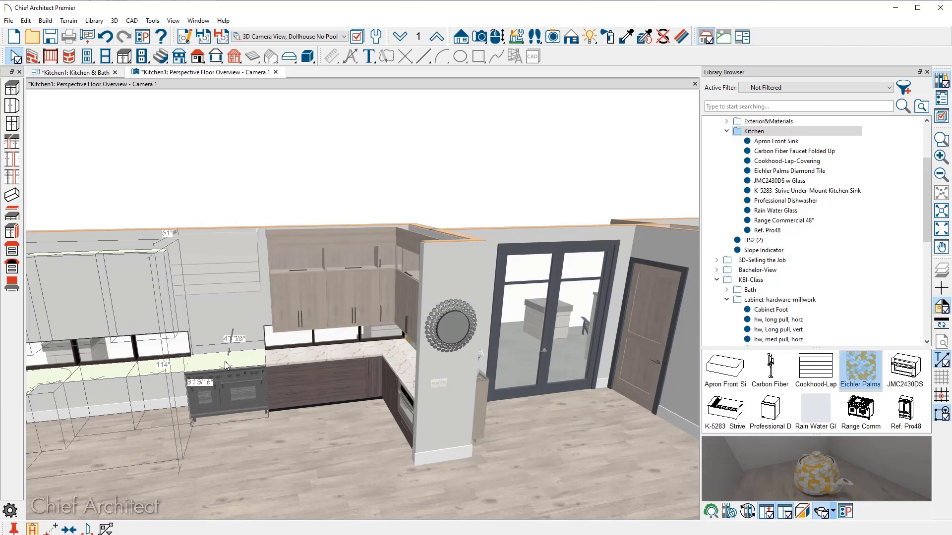
{"action": "key", "text": "Escape"}
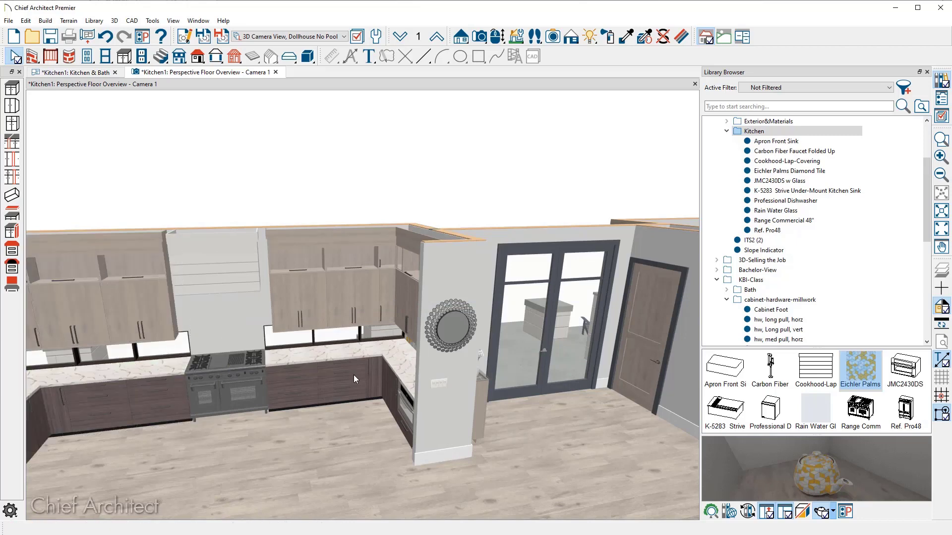
Inspect the cabinets on both sides of the range in 3D and switch to the Kitchen & Bath floor plan
{"action": "left_click_drag", "start_coordinate": [354, 379], "coordinate": [333, 368]}
{"action": "middle_click_drag", "start_coordinate": [361, 366], "coordinate": [459, 358]}
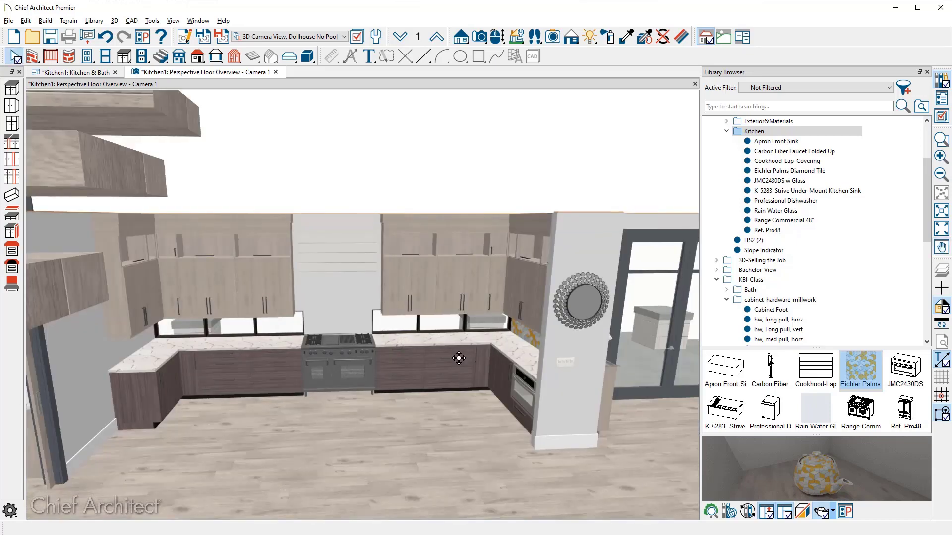
{"action": "scroll", "coordinate": [255, 323], "scroll_direction": "up", "scroll_amount": 5}
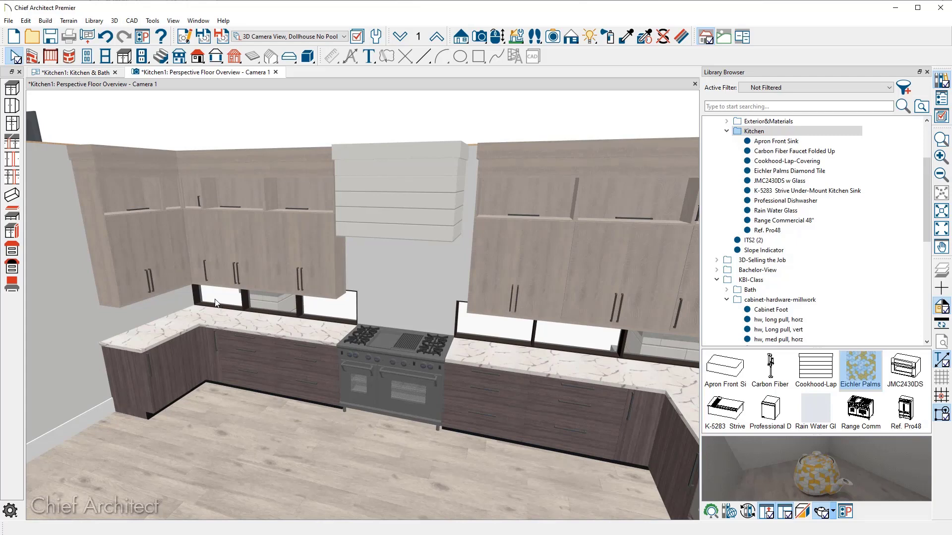
{"action": "left_click", "coordinate": [84, 73]}
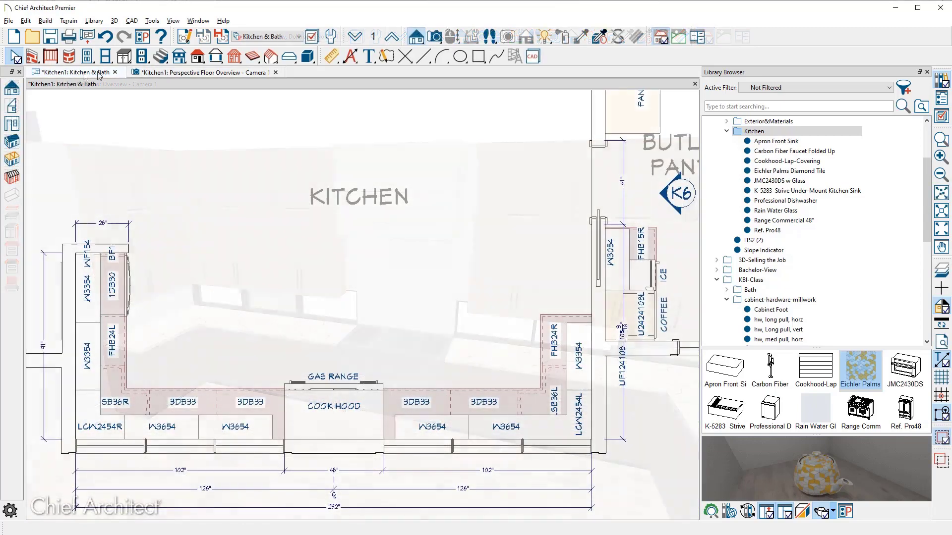
Narrow the full-height base cabinet at the free end of the run right of the range to 21 inches
{"action": "left_click", "coordinate": [549, 328]}
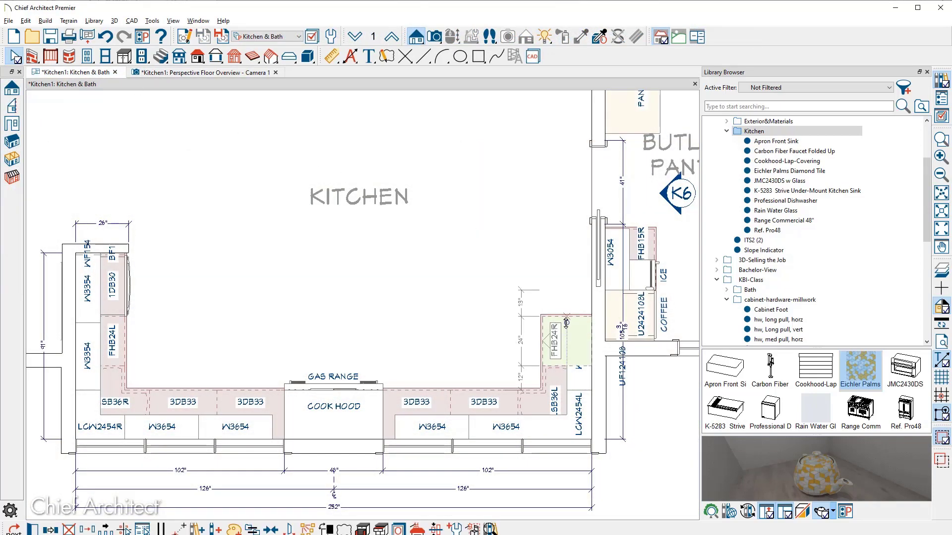
{"action": "left_click_drag", "start_coordinate": [567, 318], "coordinate": [565, 324]}
{"action": "key", "text": "Escape"}
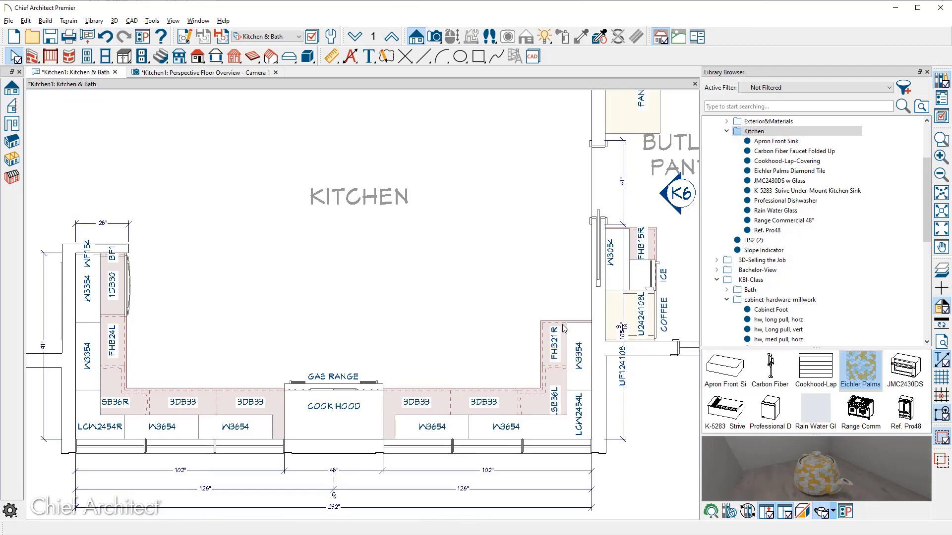
Place the Ref. Pro48 refrigerator from the Kitchen library folder against the wall, directly beside the 21-inch base cabinet
{"action": "scroll", "coordinate": [564, 329], "scroll_direction": "up", "scroll_amount": 3}
{"action": "scroll", "coordinate": [582, 330], "scroll_direction": "up", "scroll_amount": 1}
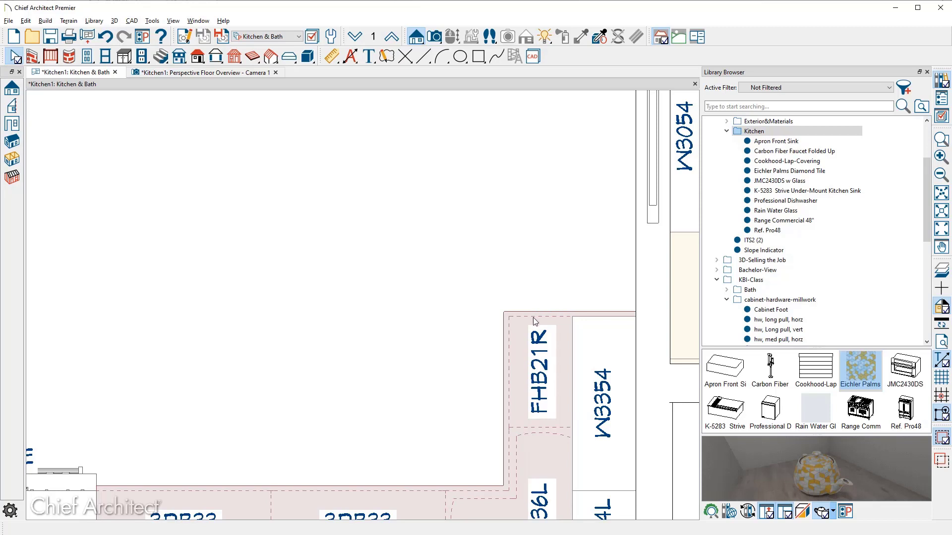
{"action": "left_click", "coordinate": [892, 410]}
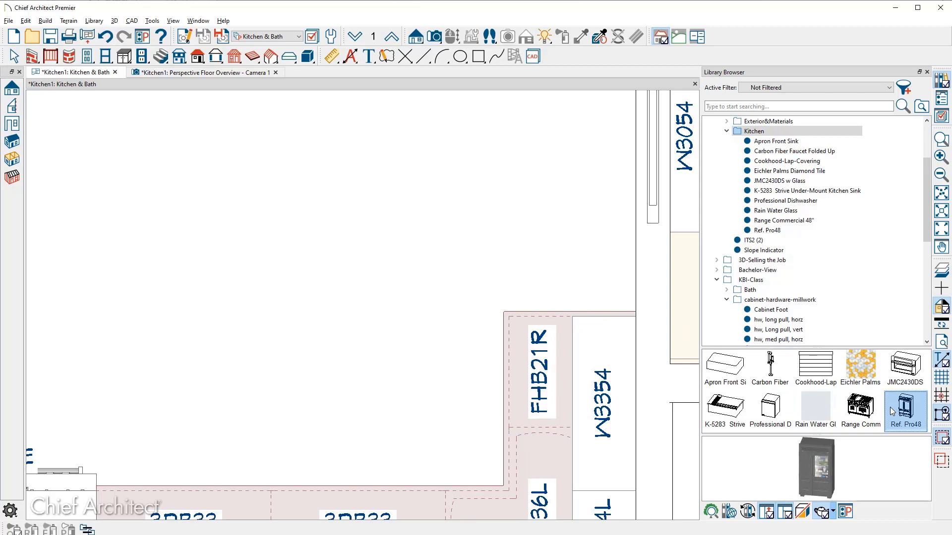
{"action": "left_click", "coordinate": [570, 224]}
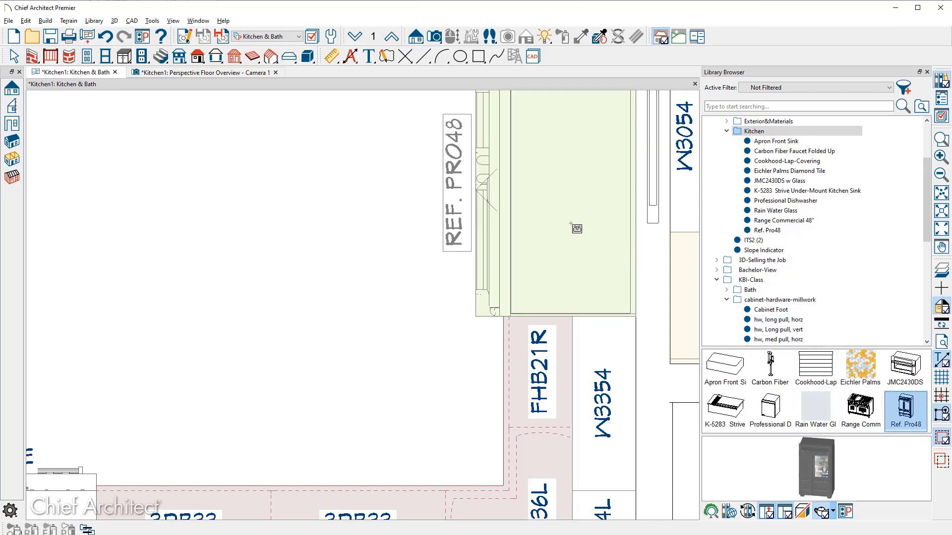
{"action": "key", "text": "space"}
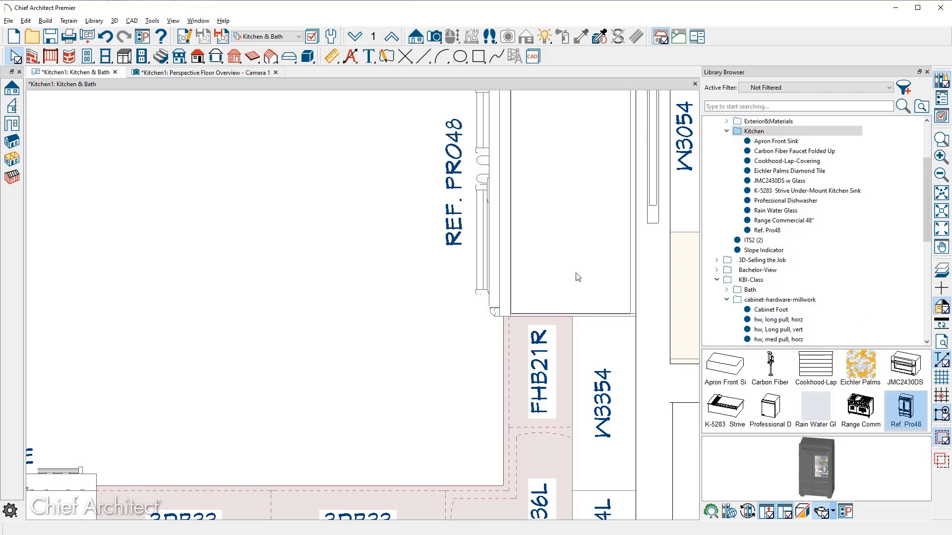
Rotate the label of the corner base cabinet near the refrigerator so it runs diagonally, at about 45 degrees
{"action": "middle_click_drag", "start_coordinate": [576, 275], "coordinate": [575, 140]}
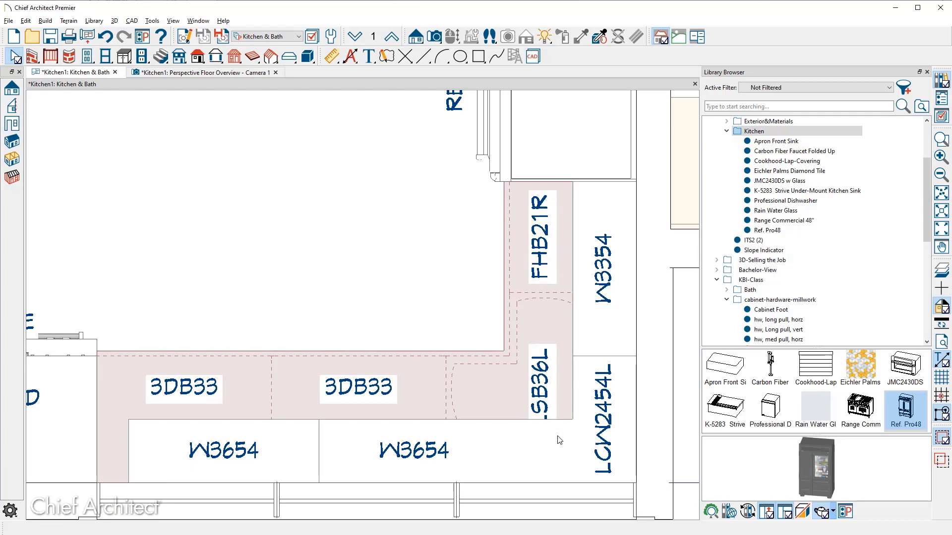
{"action": "left_click", "coordinate": [480, 389]}
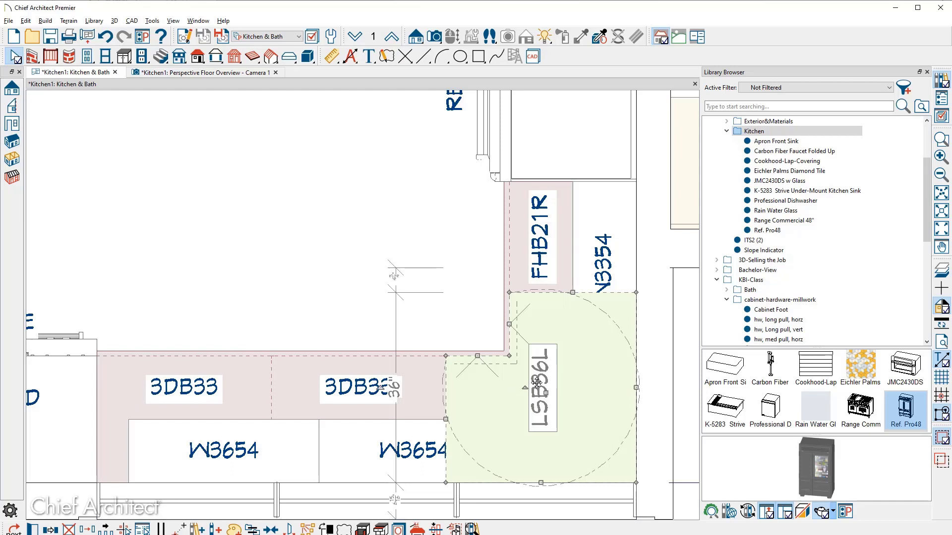
{"action": "left_click_drag", "start_coordinate": [537, 383], "coordinate": [482, 333]}
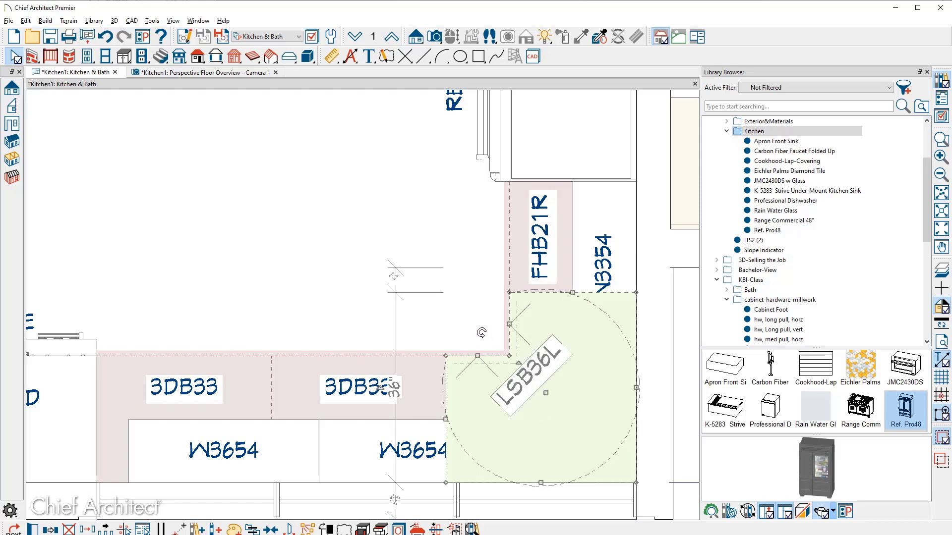
{"action": "key", "text": "Escape"}
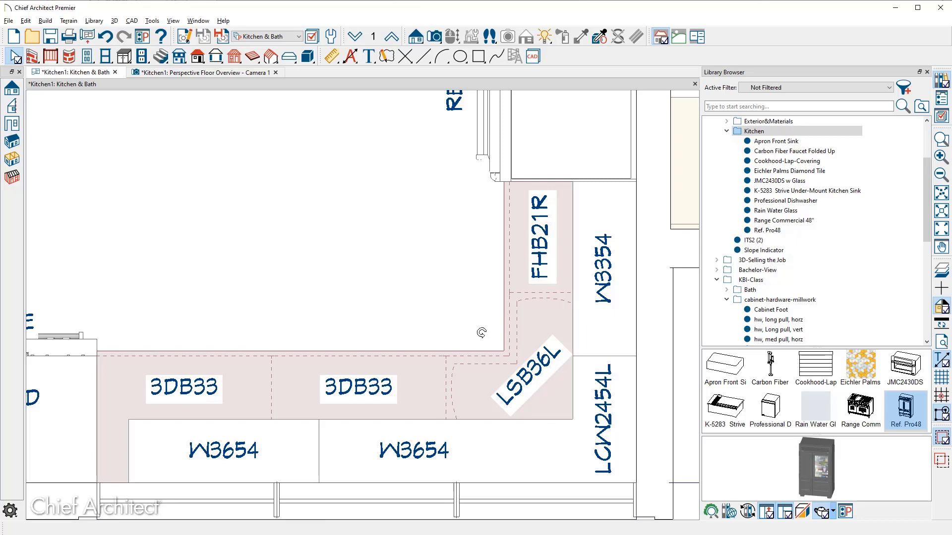
Place a wall cabinet above the refrigerator and stretch it to 45 inches wide
{"action": "middle_click_drag", "start_coordinate": [529, 324], "coordinate": [540, 479]}
{"action": "scroll", "coordinate": [494, 338], "scroll_direction": "down", "scroll_amount": 1}
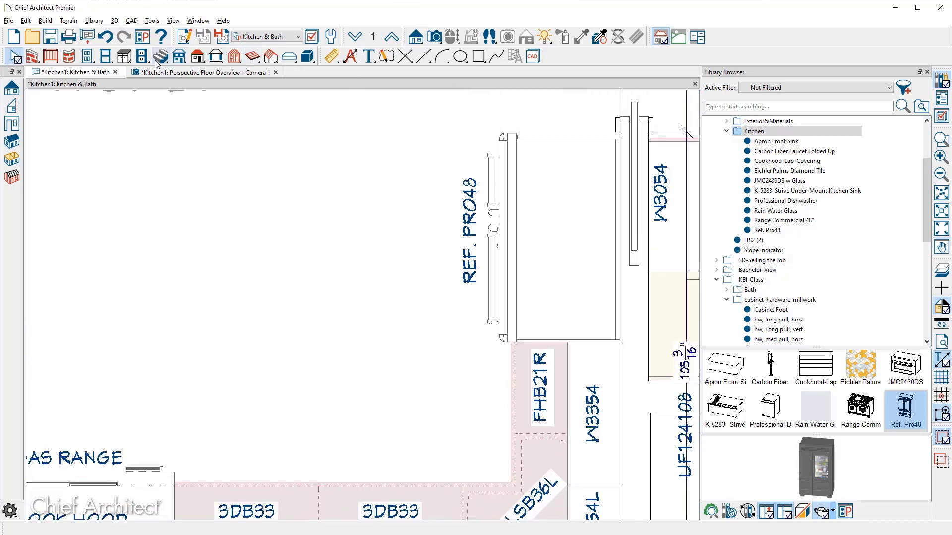
{"action": "left_click", "coordinate": [126, 58]}
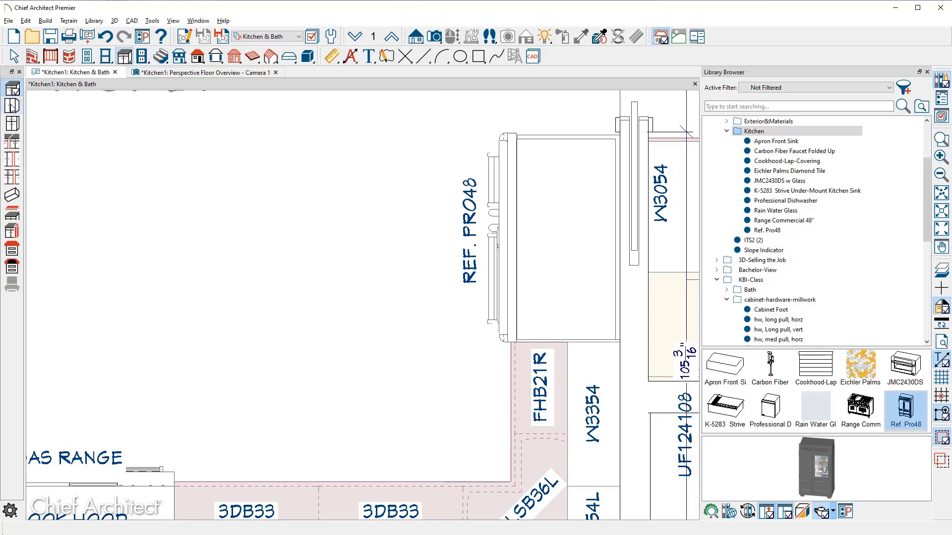
{"action": "left_click", "coordinate": [11, 106]}
{"action": "left_click", "coordinate": [602, 278]}
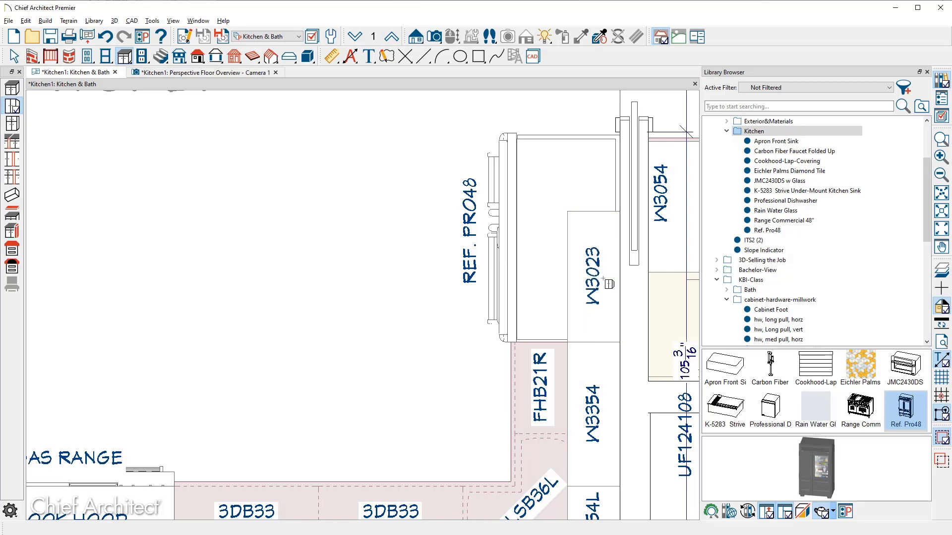
{"action": "key", "text": "space"}
{"action": "left_click", "coordinate": [594, 225]}
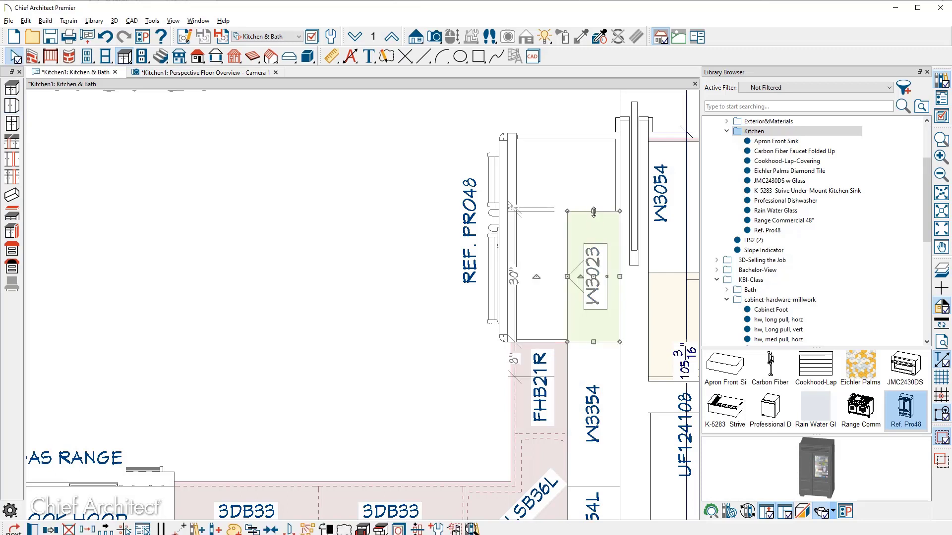
{"action": "left_click_drag", "start_coordinate": [593, 211], "coordinate": [598, 144]}
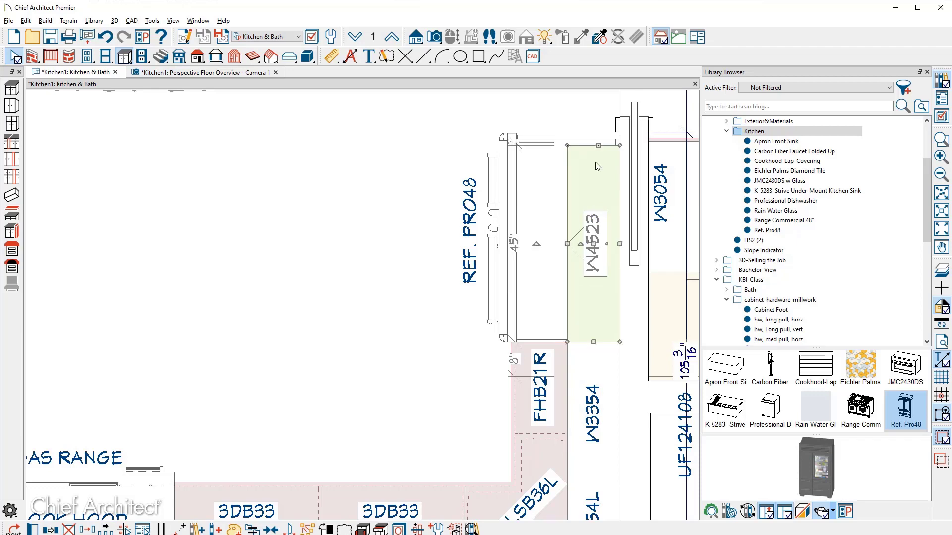
Delete the lower auto door and its remaining opening from the front of the cabinet above the refrigerator
{"action": "double_click", "coordinate": [598, 167]}
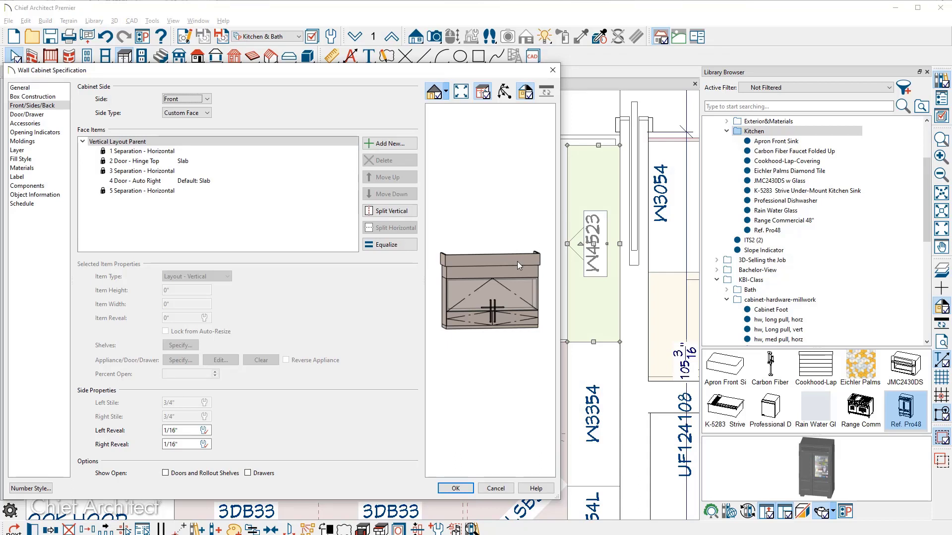
{"action": "left_click", "coordinate": [499, 327]}
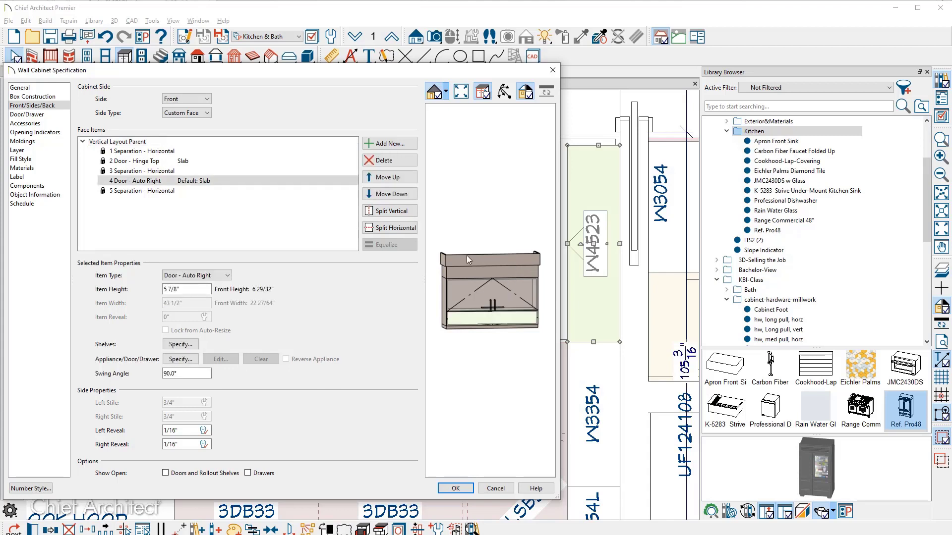
{"action": "left_click", "coordinate": [390, 160]}
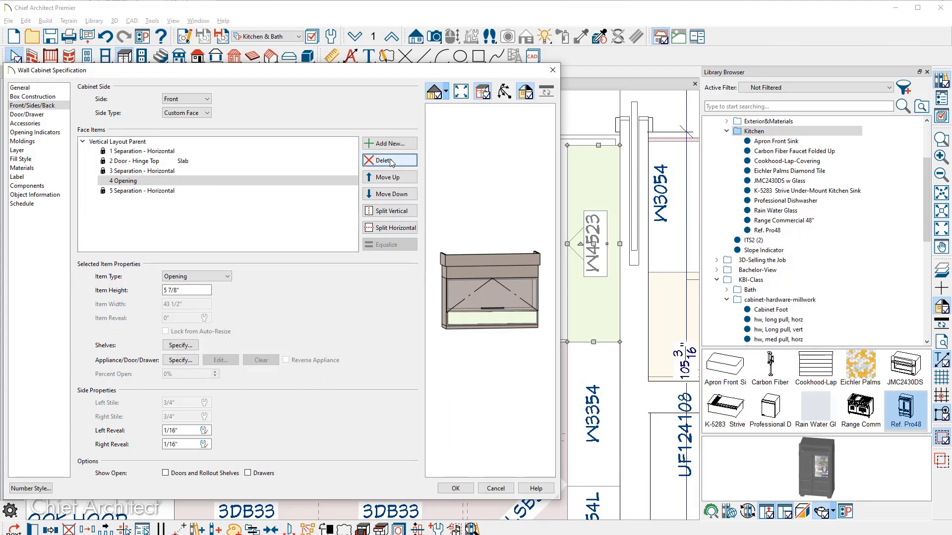
{"action": "left_click", "coordinate": [389, 161]}
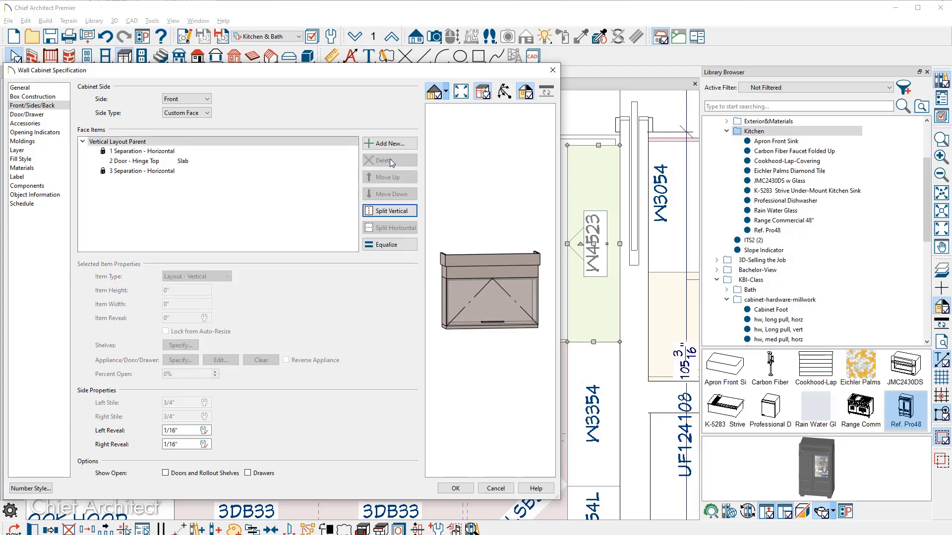
Set the over-refrigerator cabinet's width to 48 inches, depth to 24 inches and height to 24 inches
{"action": "left_click", "coordinate": [55, 87]}
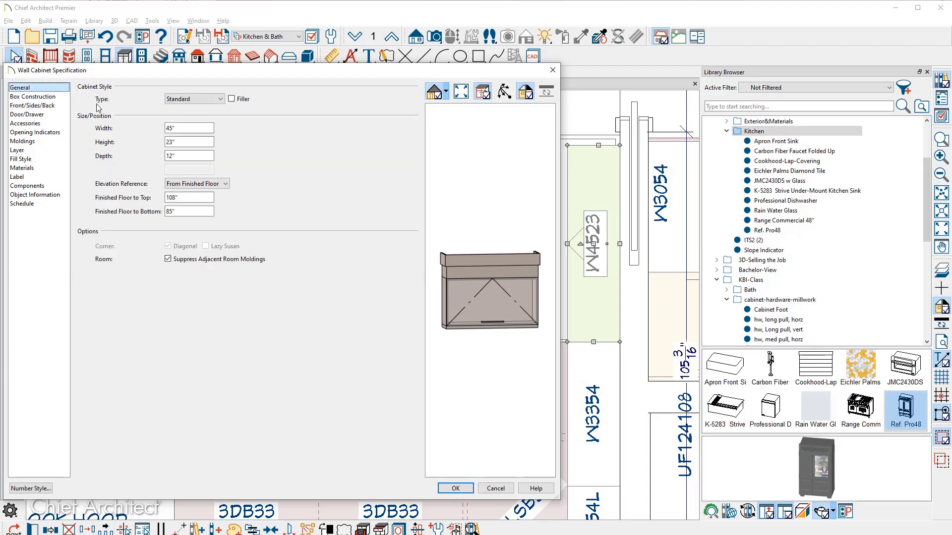
{"action": "double_click", "coordinate": [173, 128]}
{"action": "type", "text": "48"}
{"action": "key", "text": "Tab"}
{"action": "key", "text": "Tab"}
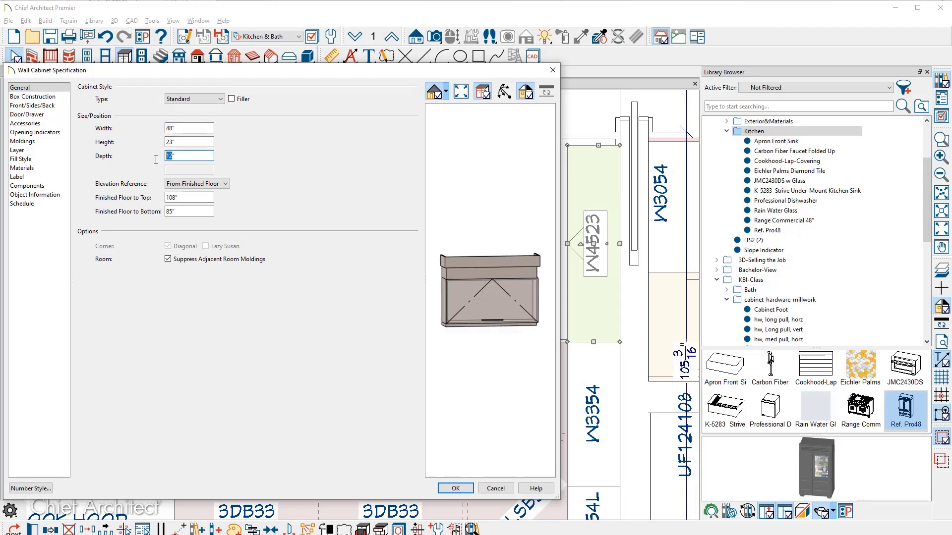
{"action": "type", "text": "24"}
{"action": "key", "text": "Tab"}
{"action": "left_click_drag", "start_coordinate": [192, 142], "coordinate": [134, 147]}
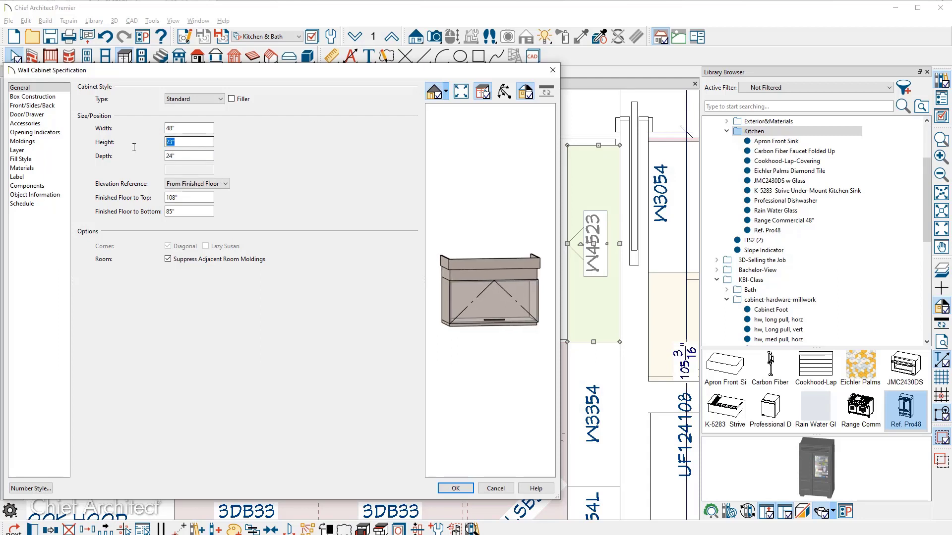
{"action": "type", "text": "24"}
{"action": "key", "text": "Tab"}
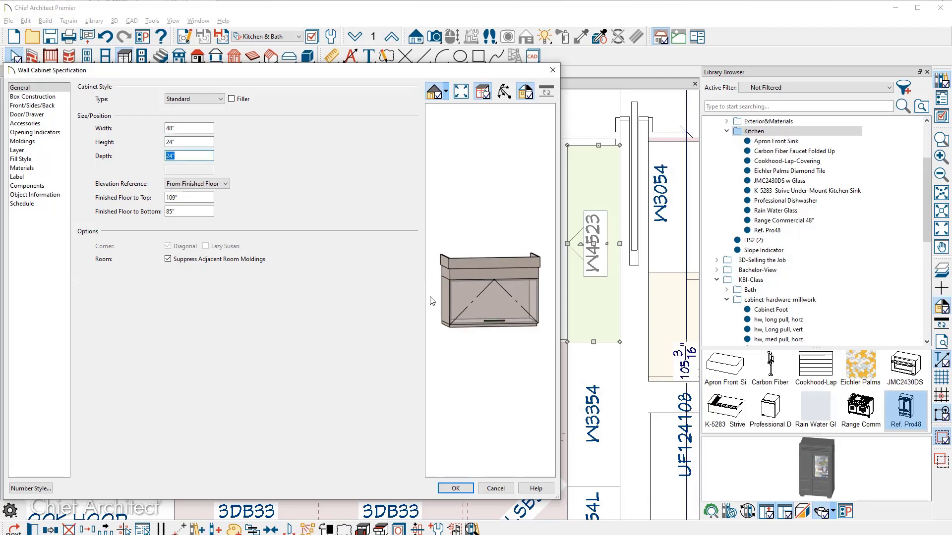
Delete the 1 1/2-inch-high bottom molding from the over-refrigerator cabinet and accept its specification
{"action": "scroll", "coordinate": [451, 313], "scroll_direction": "up", "scroll_amount": 5}
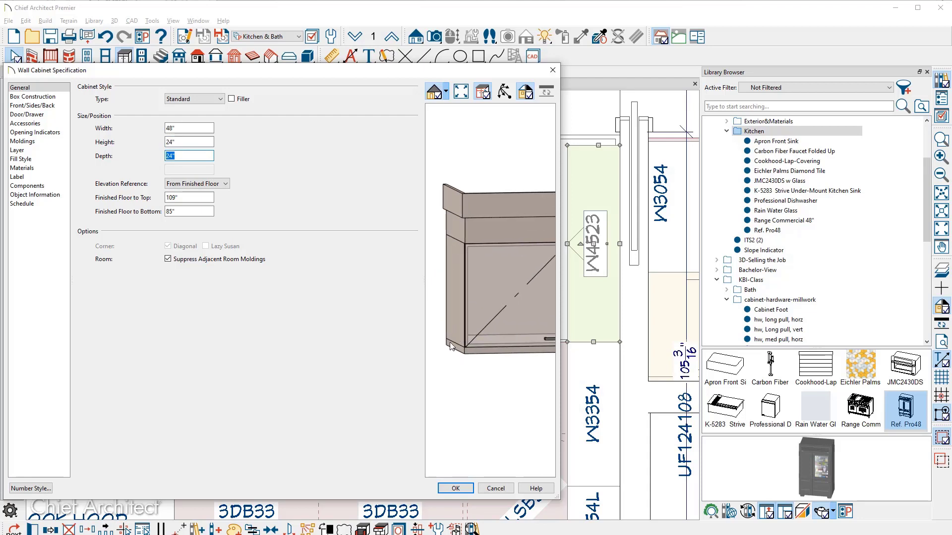
{"action": "left_click", "coordinate": [38, 142]}
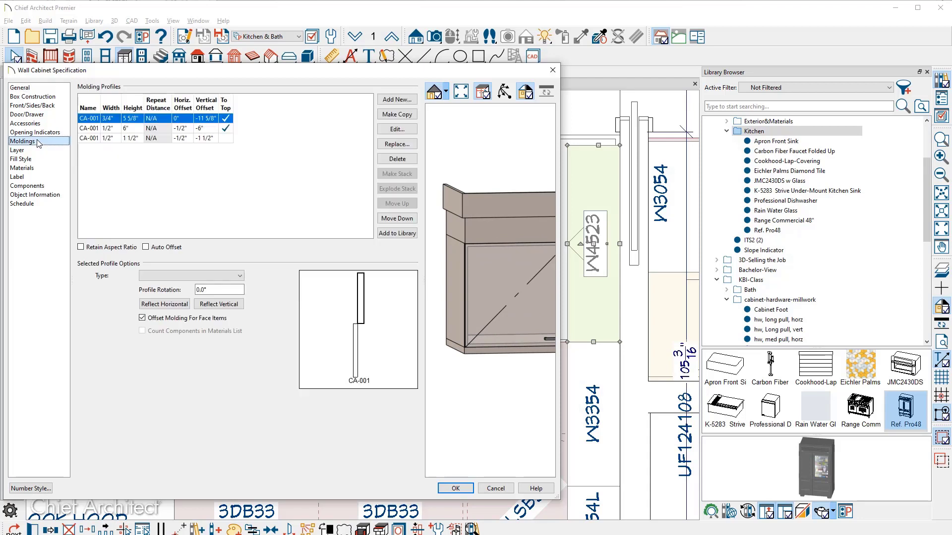
{"action": "left_click", "coordinate": [103, 141]}
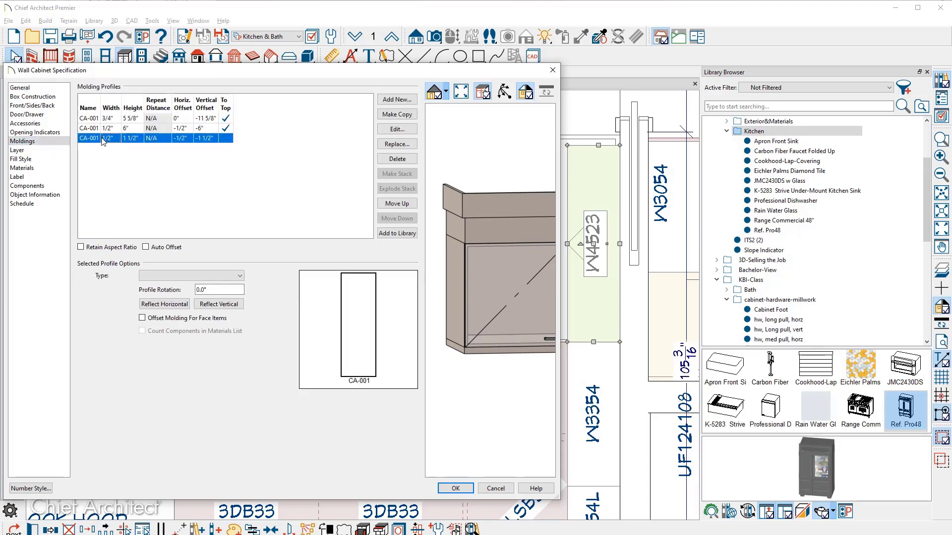
{"action": "left_click", "coordinate": [382, 161]}
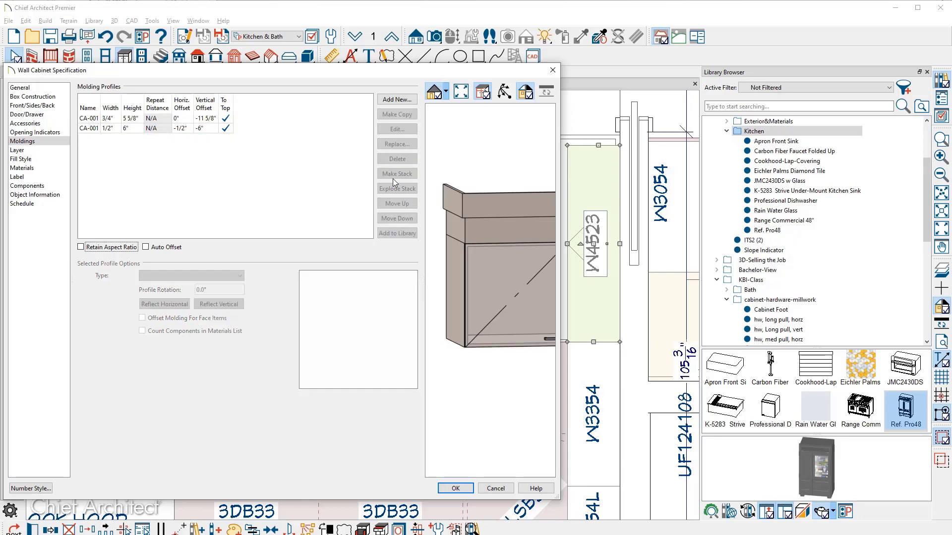
{"action": "key", "text": "Return"}
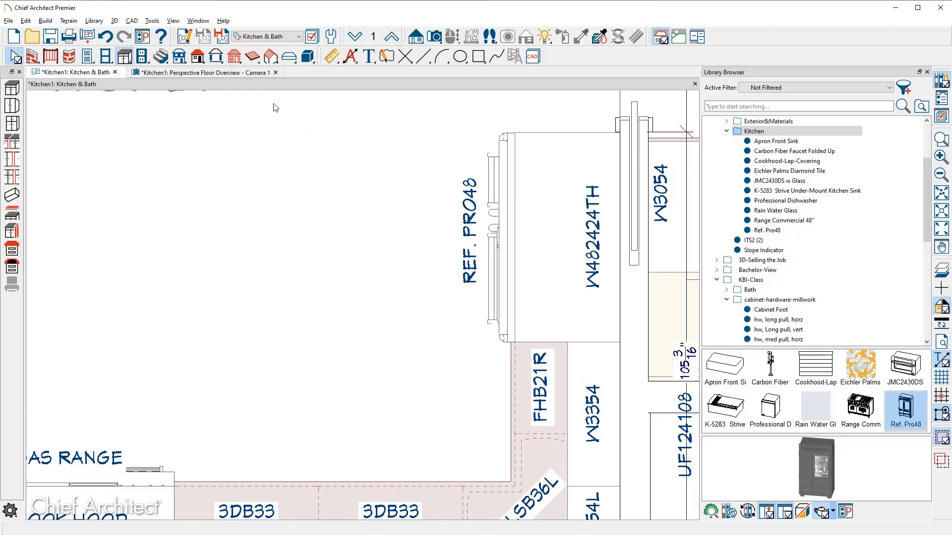
Examine the refrigerator, the cabinet above it and the wall cabinets beside the hood in the 3D perspective view
{"action": "left_click", "coordinate": [241, 75]}
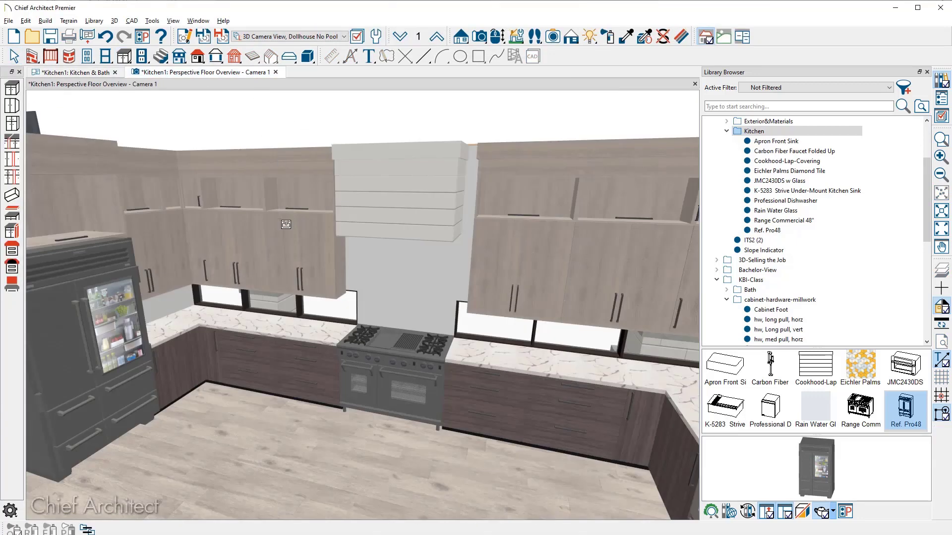
{"action": "middle_click_drag", "start_coordinate": [319, 268], "coordinate": [366, 279]}
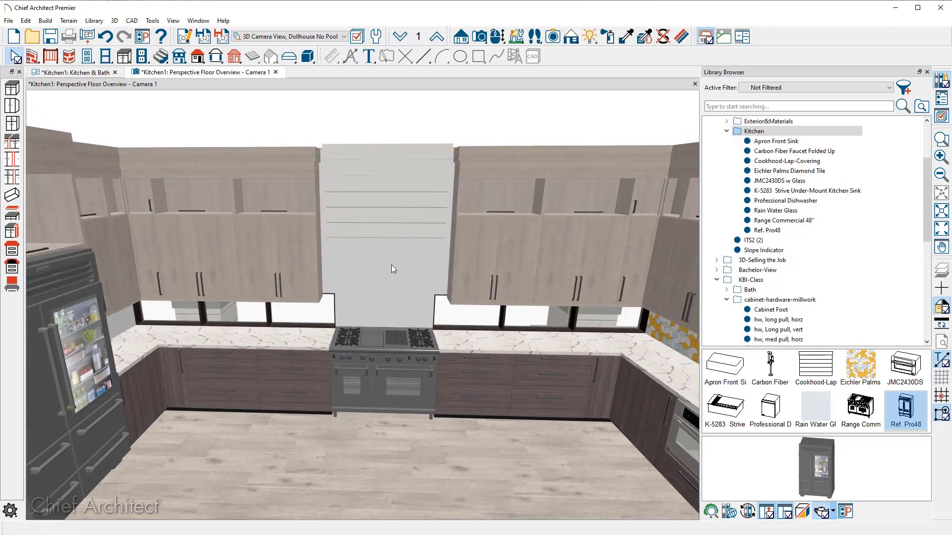
{"action": "scroll", "coordinate": [392, 267], "scroll_direction": "up", "scroll_amount": 5}
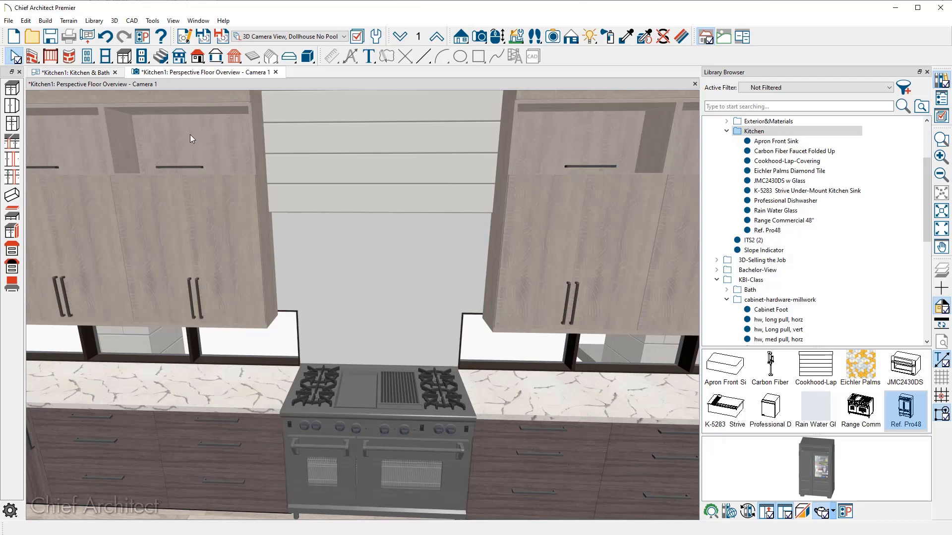
Create a wall elevation view from the kitchen floor plan, looking straight at the range wall
{"action": "left_click", "coordinate": [91, 73]}
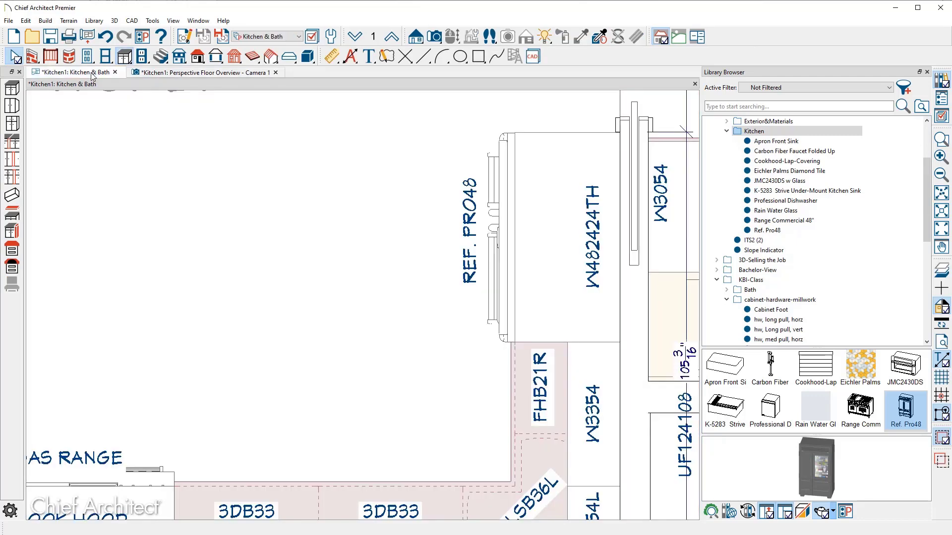
{"action": "scroll", "coordinate": [301, 231], "scroll_direction": "down", "scroll_amount": 2}
{"action": "middle_click_drag", "start_coordinate": [343, 239], "coordinate": [551, 245]}
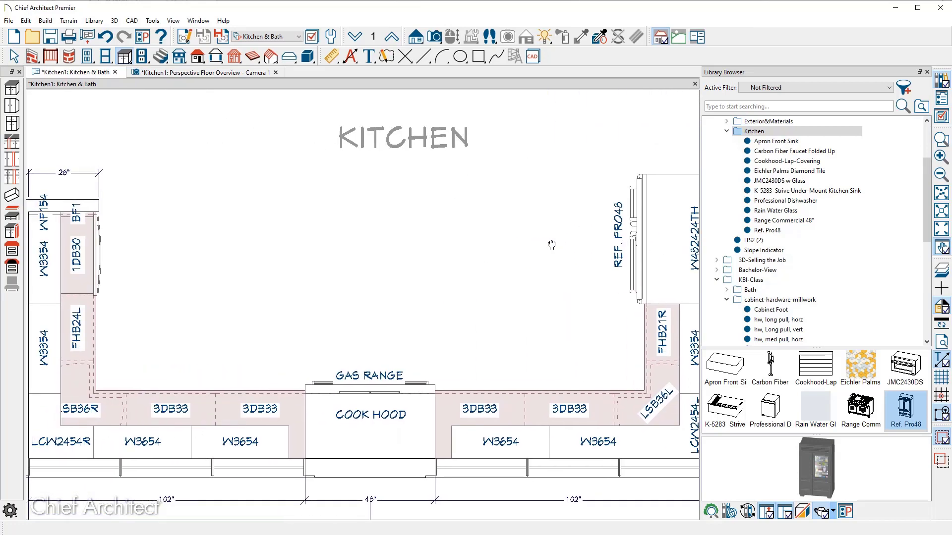
{"action": "left_click", "coordinate": [417, 40]}
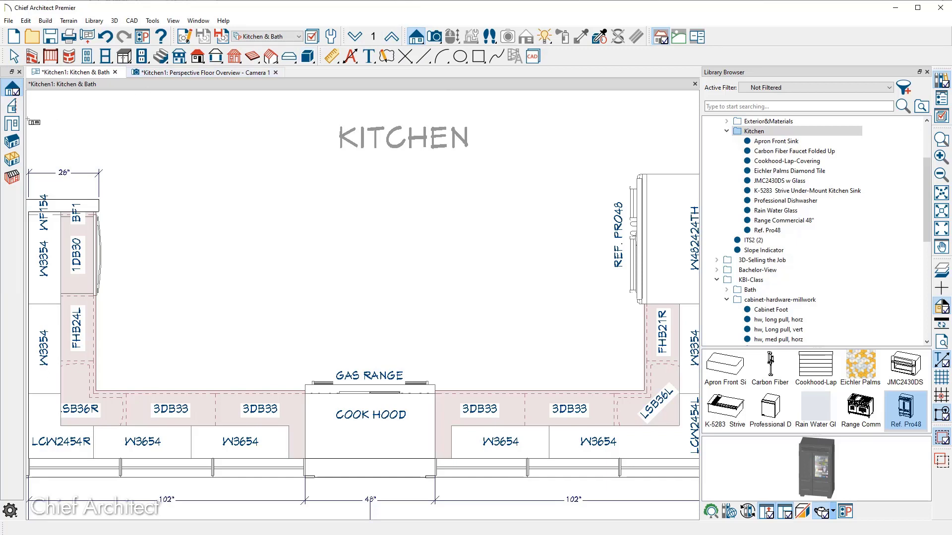
{"action": "left_click", "coordinate": [12, 124]}
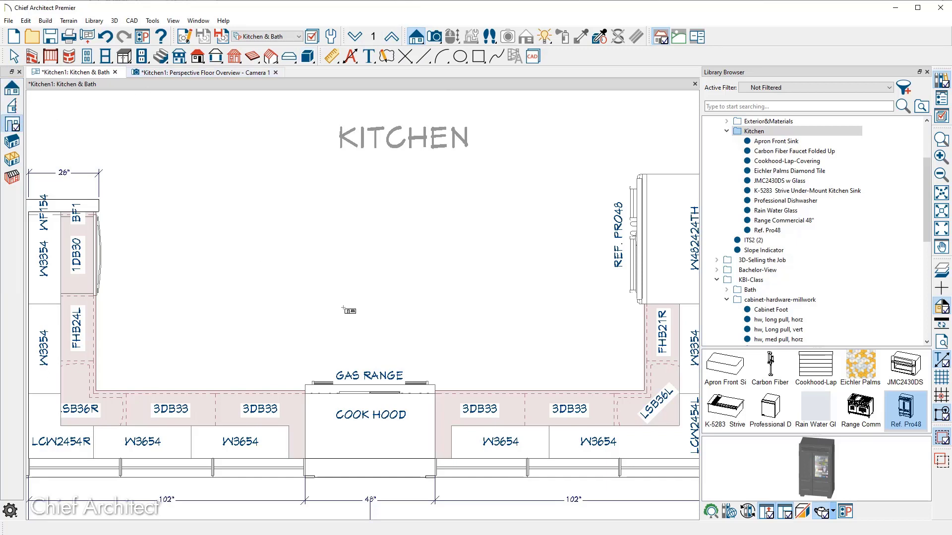
{"action": "left_click_drag", "start_coordinate": [372, 317], "coordinate": [372, 511]}
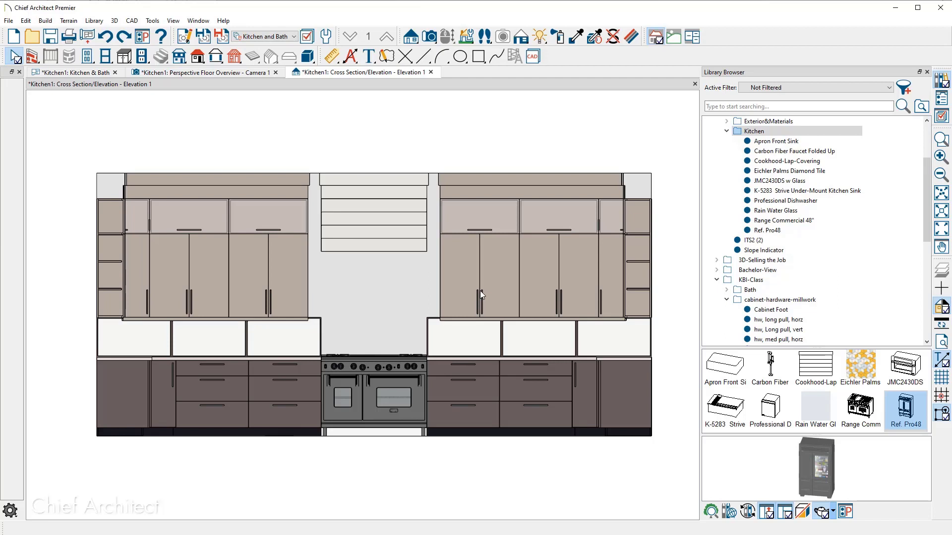
Widen the wall cabinet right of the hood until it meets the hood, and widen its neighbor to 39 inches to close the gap
{"action": "scroll", "coordinate": [480, 294], "scroll_direction": "up", "scroll_amount": 1}
{"action": "left_click", "coordinate": [486, 275]}
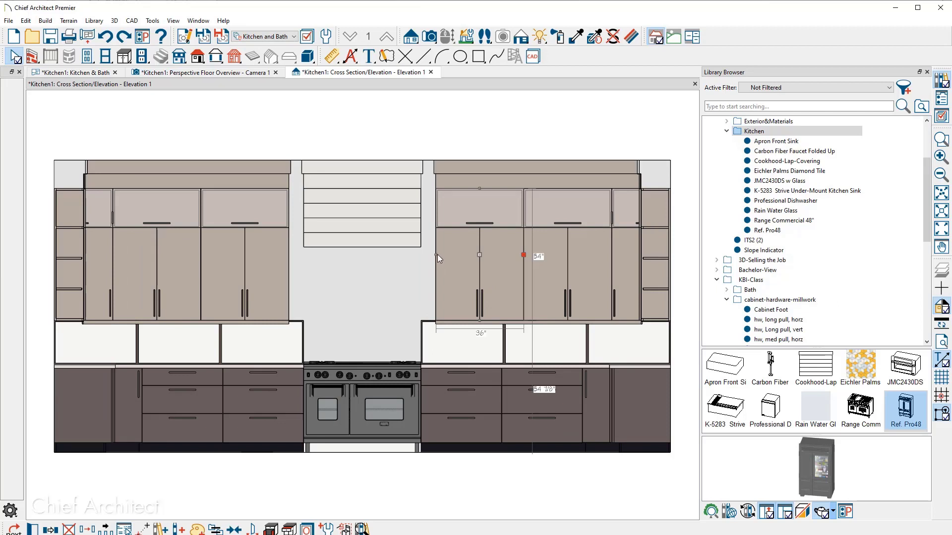
{"action": "left_click_drag", "start_coordinate": [436, 255], "coordinate": [465, 256]}
{"action": "left_click", "coordinate": [558, 266]}
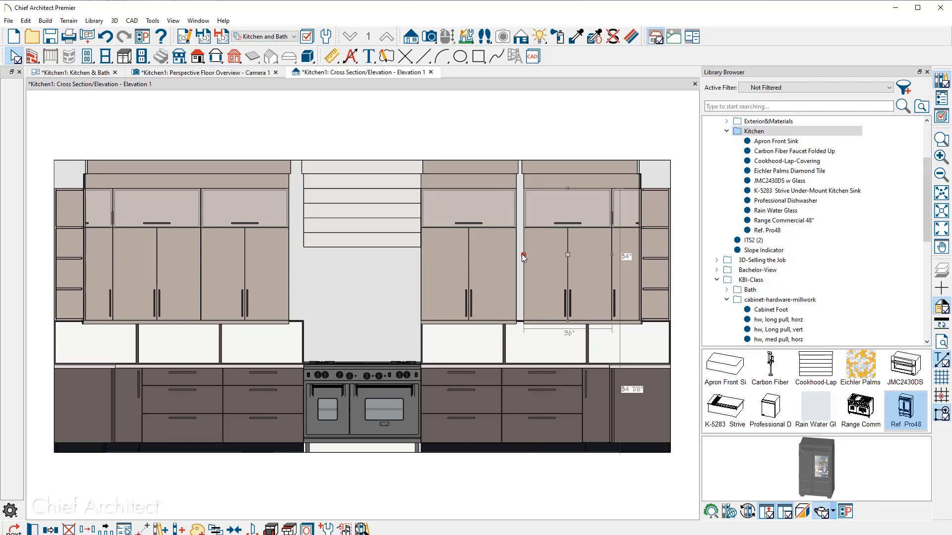
{"action": "left_click_drag", "start_coordinate": [521, 256], "coordinate": [515, 255]}
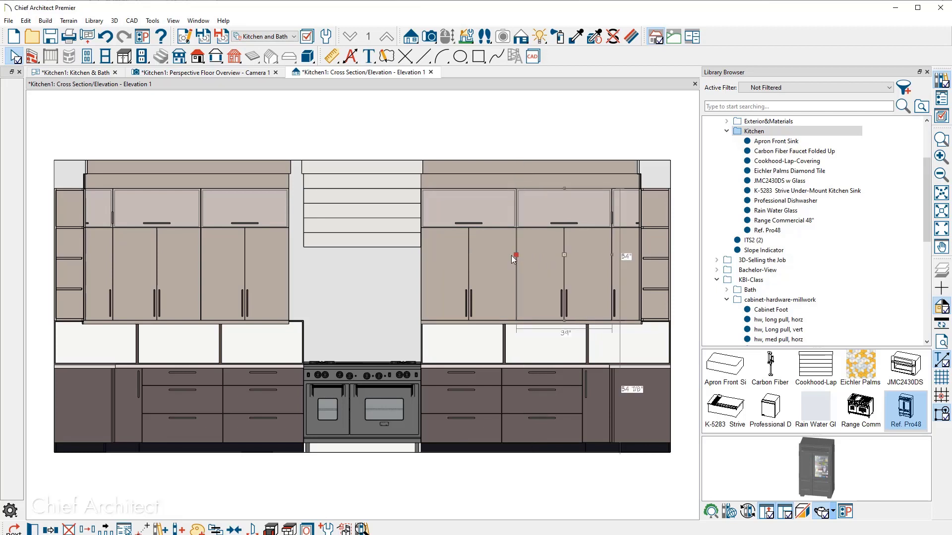
Select the wall cabinet nearest the hood on its left side
{"action": "left_click", "coordinate": [247, 257]}
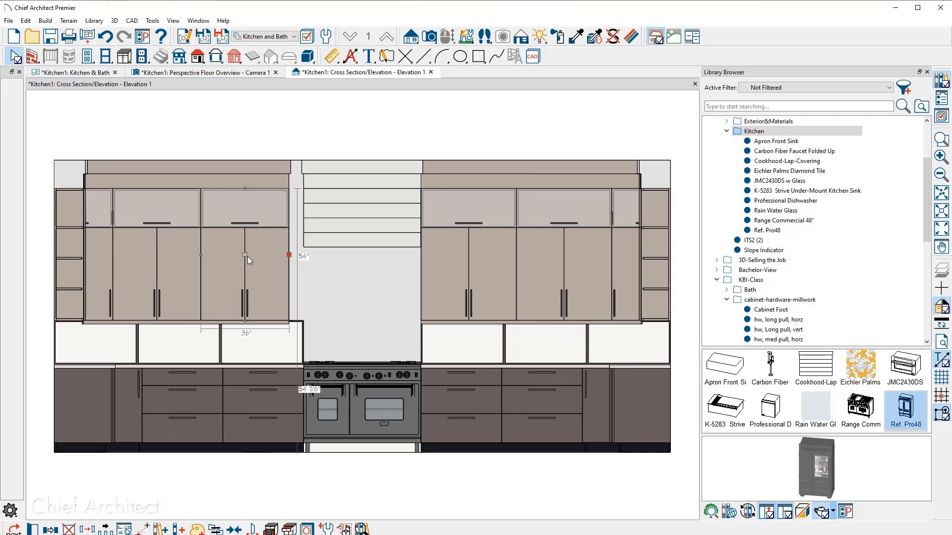
Move the 36" upper cabinet beside the hood against it, then widen it to 39" to close the gap to its neighbour
{"action": "left_click_drag", "start_coordinate": [248, 257], "coordinate": [277, 254]}
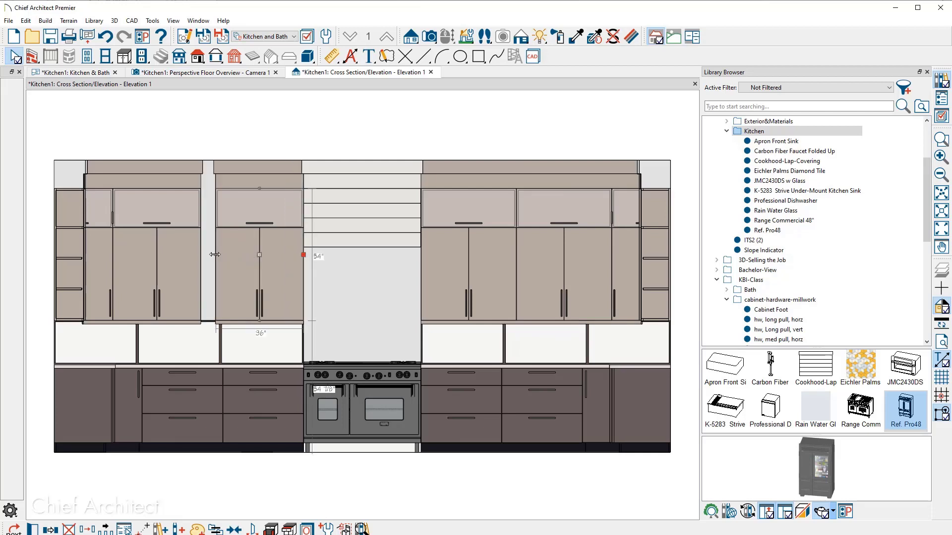
{"action": "left_click_drag", "start_coordinate": [215, 255], "coordinate": [211, 252]}
{"action": "left_click", "coordinate": [191, 260]}
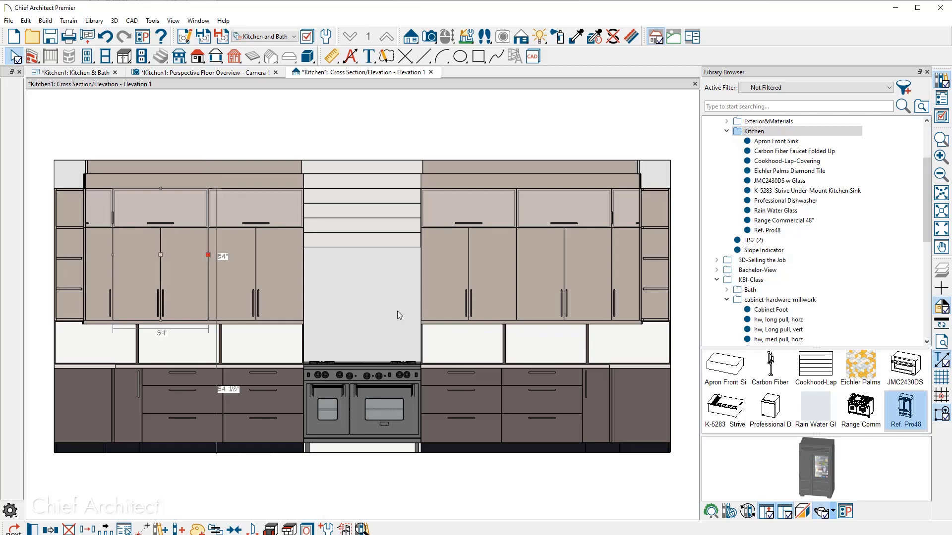
Draw a rectangular polyline filling the wall area between the range top and the underside of the hood
{"action": "scroll", "coordinate": [407, 314], "scroll_direction": "up", "scroll_amount": 2}
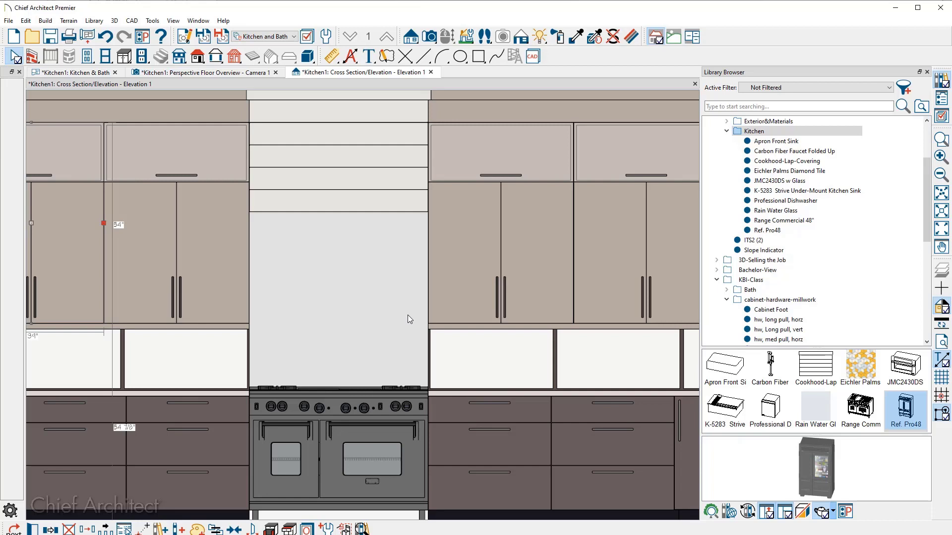
{"action": "left_click", "coordinate": [478, 56]}
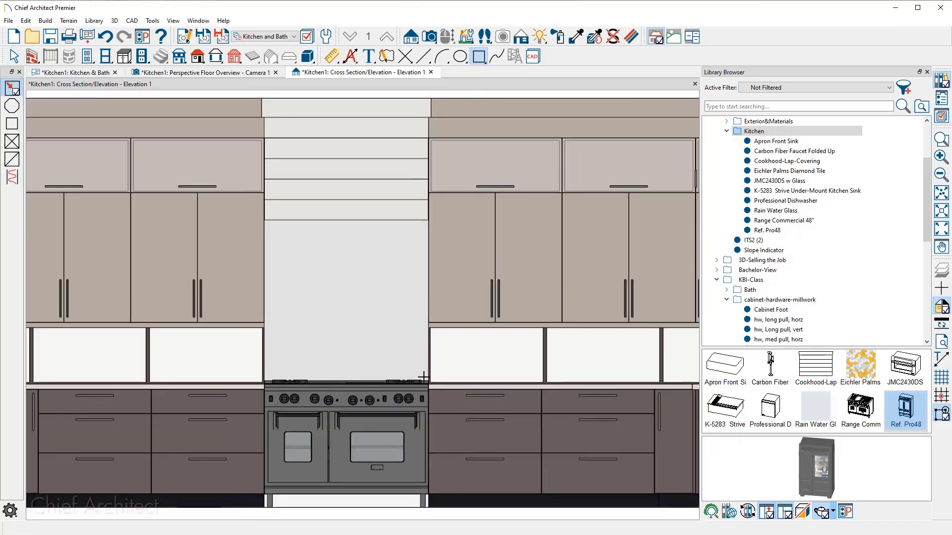
{"action": "mouse_move", "coordinate": [426, 382]}
{"action": "left_mouse_down"}
{"action": "mouse_move", "coordinate": [388, 312]}
{"action": "mouse_move", "coordinate": [306, 236]}
{"action": "mouse_move", "coordinate": [262, 219]}
{"action": "left_mouse_up"}
{"action": "key", "text": "space"}
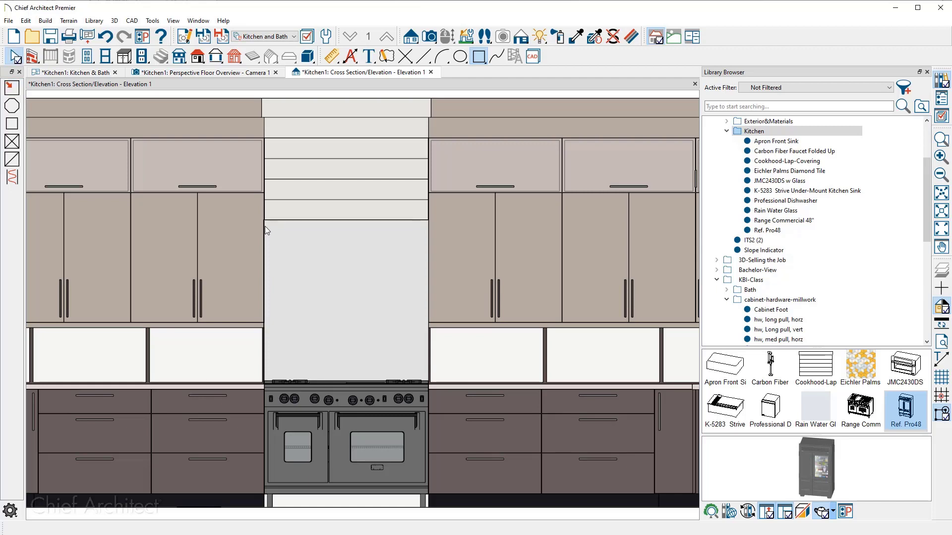
Convert the rectangle above the range into a 3D Molding Polyline on its default layer
{"action": "left_click", "coordinate": [264, 226]}
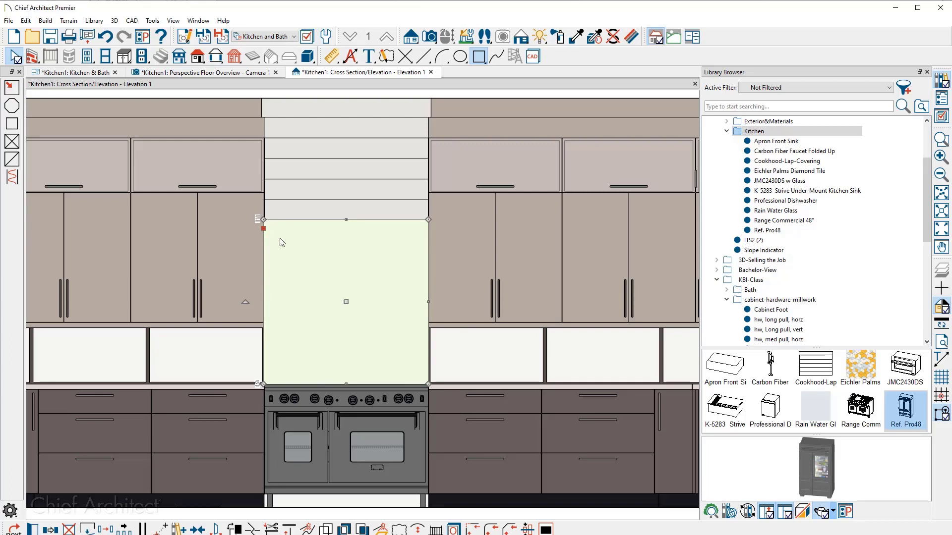
{"action": "left_click", "coordinate": [380, 529]}
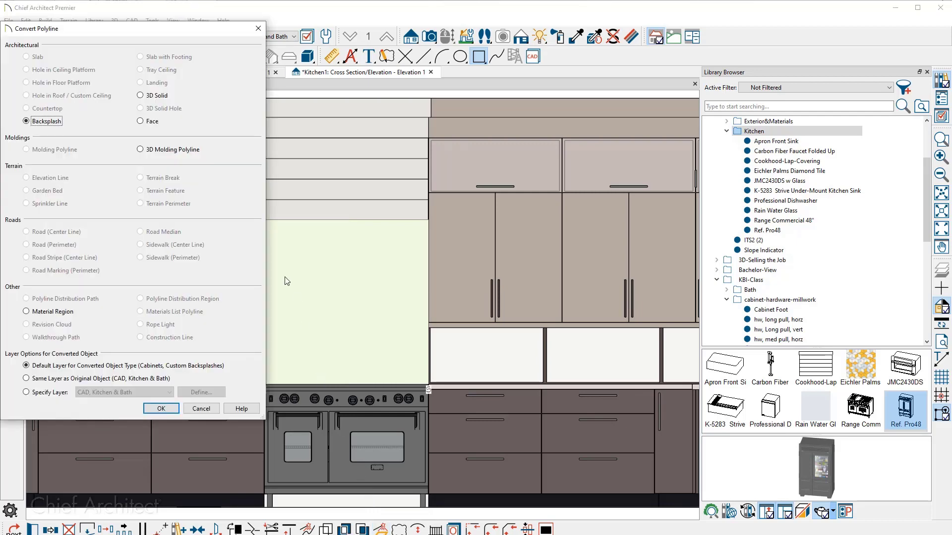
{"action": "left_click", "coordinate": [141, 150]}
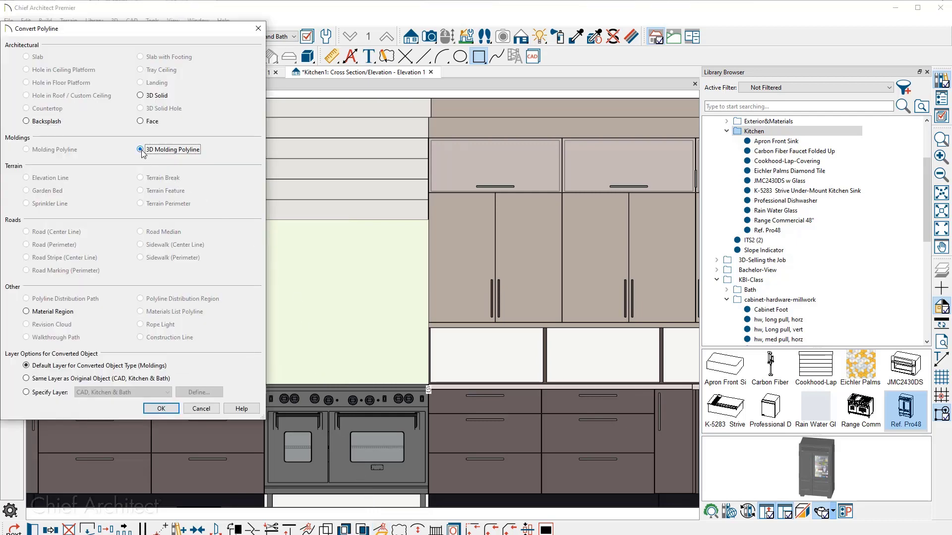
{"action": "left_click", "coordinate": [160, 406]}
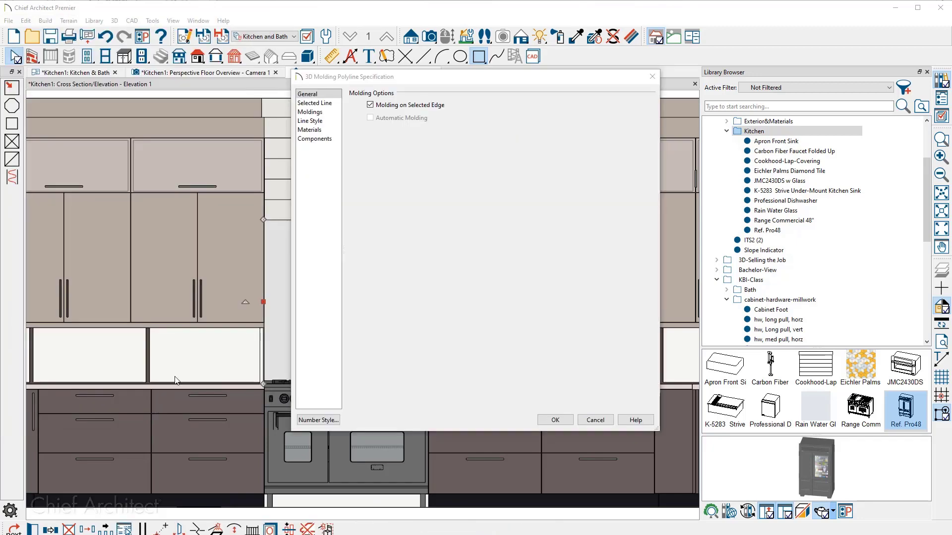
Set the polyline's default molding profile to 5/8" wide and 2" high, extruded inside the polyline
{"action": "left_click", "coordinate": [313, 112]}
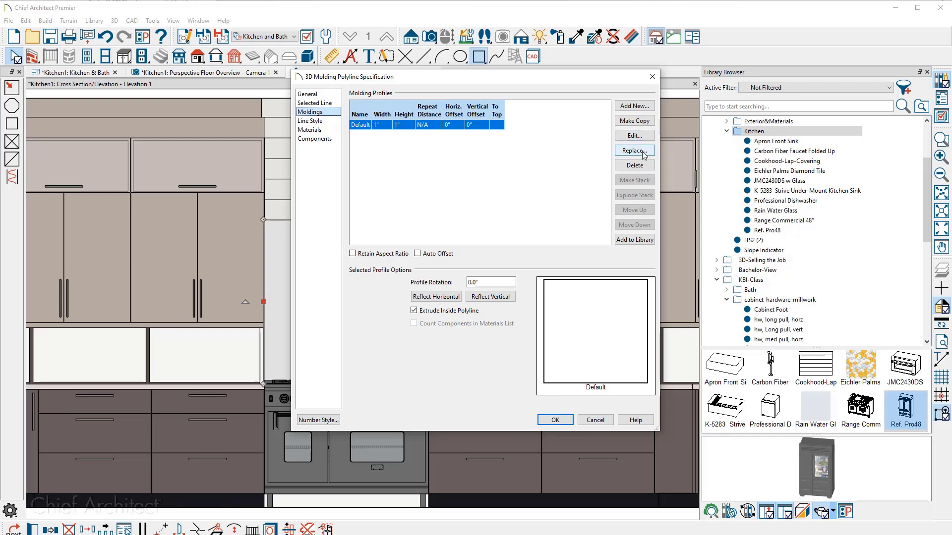
{"action": "left_click", "coordinate": [376, 125]}
{"action": "type", "text": "5/"}
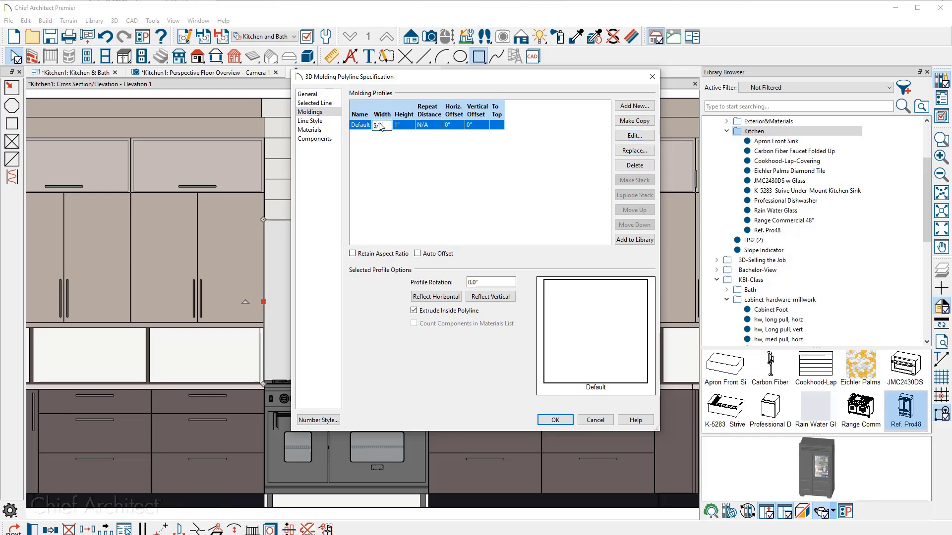
{"action": "type", "text": "8"}
{"action": "key", "text": "Tab"}
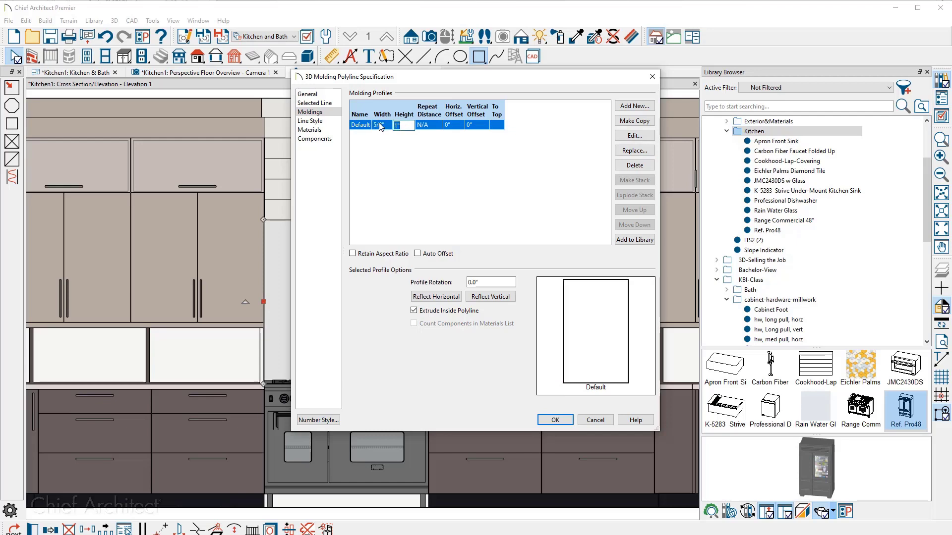
{"action": "type", "text": "2"}
{"action": "key", "text": "Tab"}
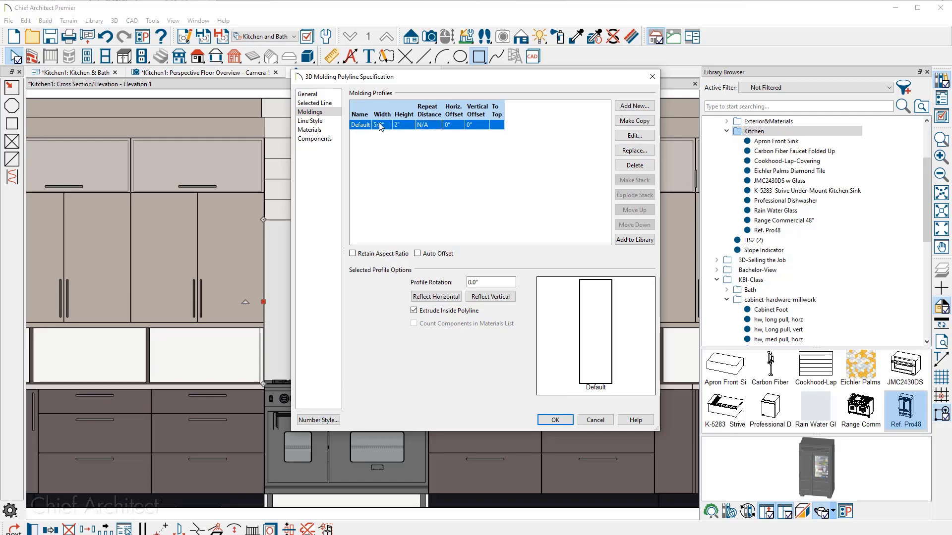
{"action": "left_click", "coordinate": [415, 310]}
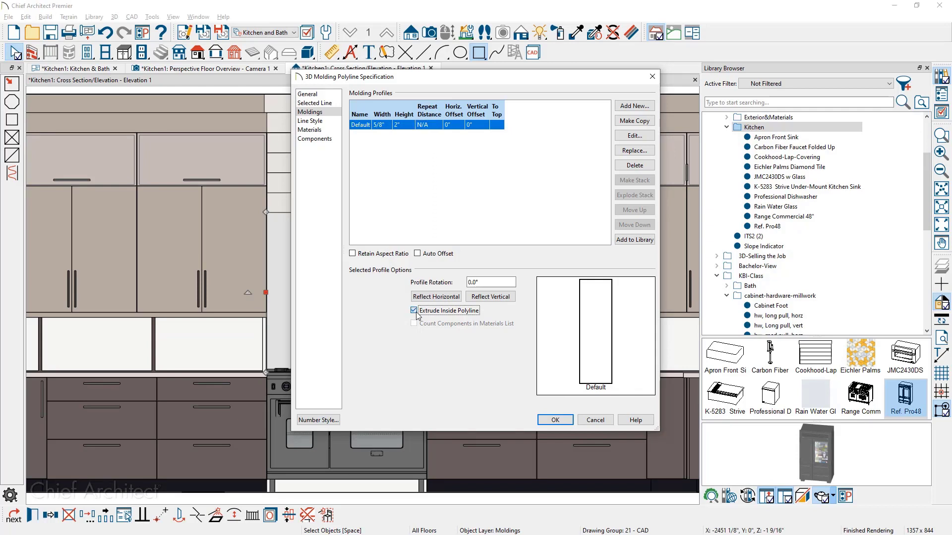
{"action": "left_click", "coordinate": [547, 420]}
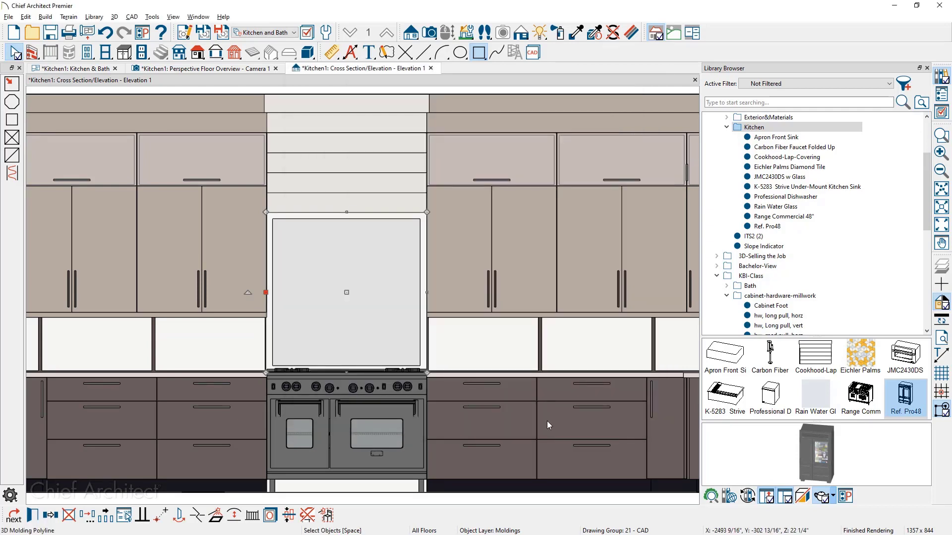
Draw a custom backsplash from corner to corner inside the molding frame above the range
{"action": "left_click", "coordinate": [131, 57]}
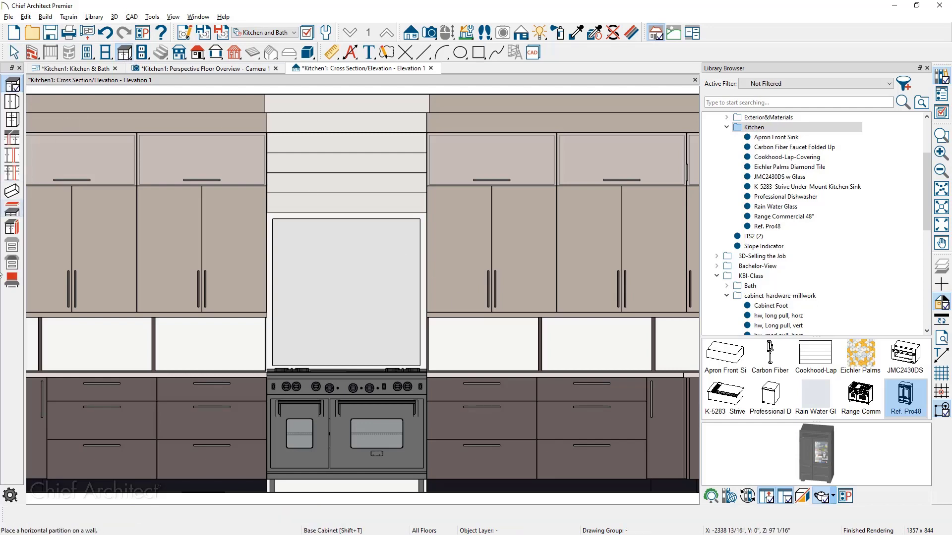
{"action": "left_click", "coordinate": [12, 280]}
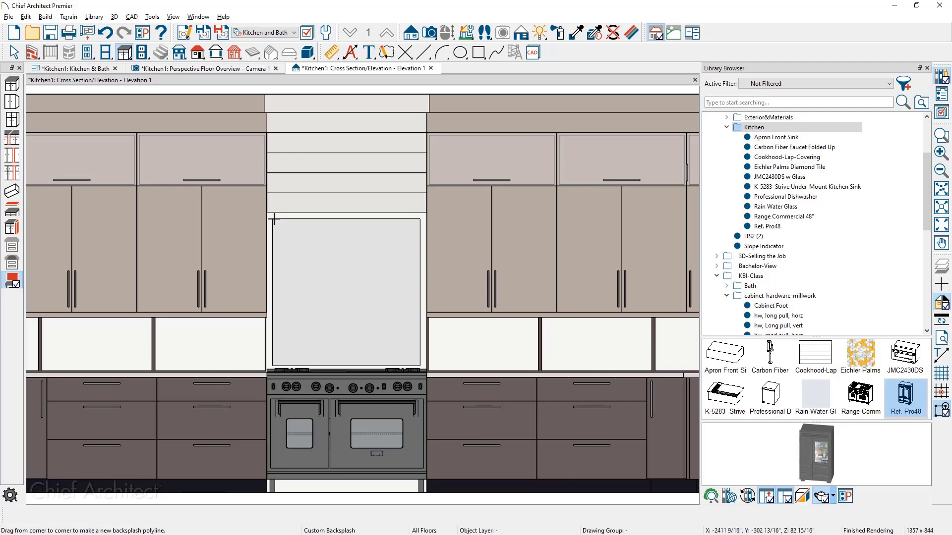
{"action": "left_click_drag", "start_coordinate": [274, 219], "coordinate": [420, 366]}
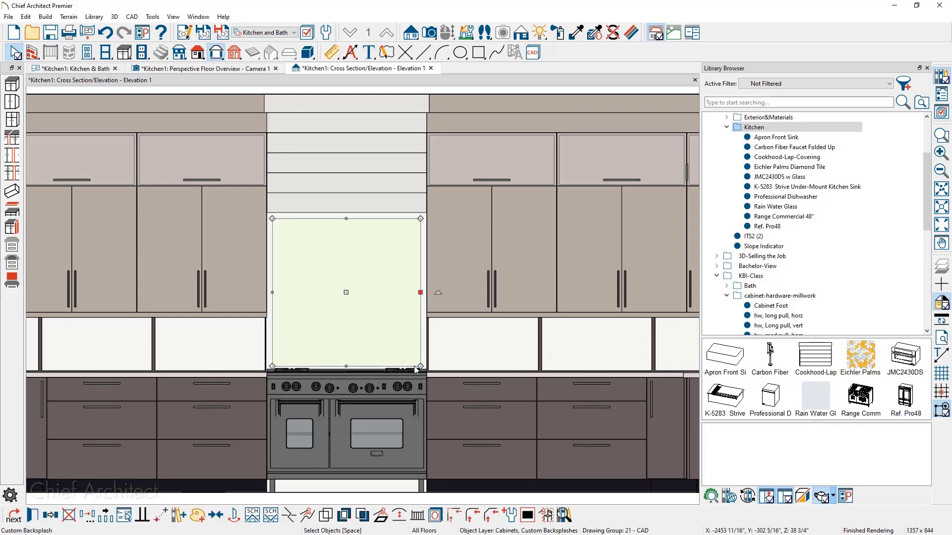
{"action": "key", "text": "Escape"}
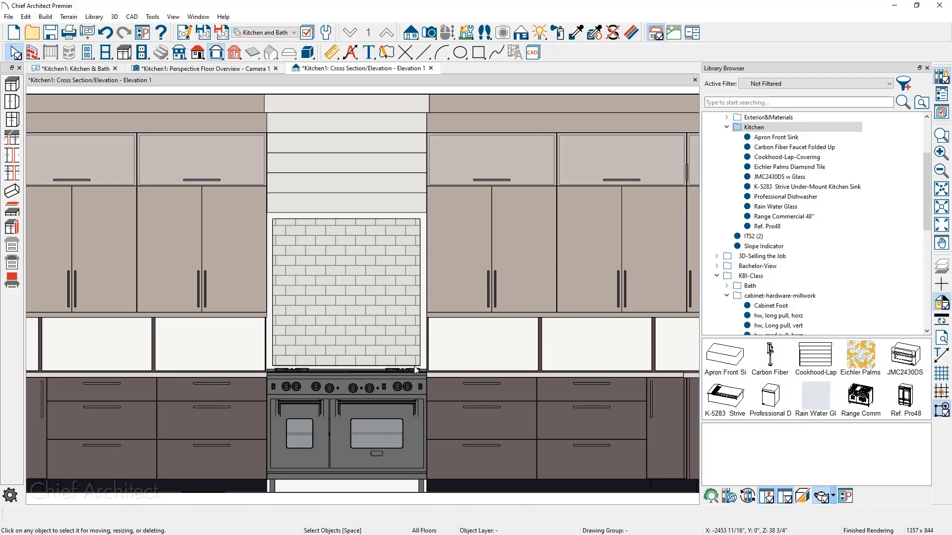
In the perspective floor overview, add a custom backsplash to the left side wall above the countertop
{"action": "left_click", "coordinate": [219, 70]}
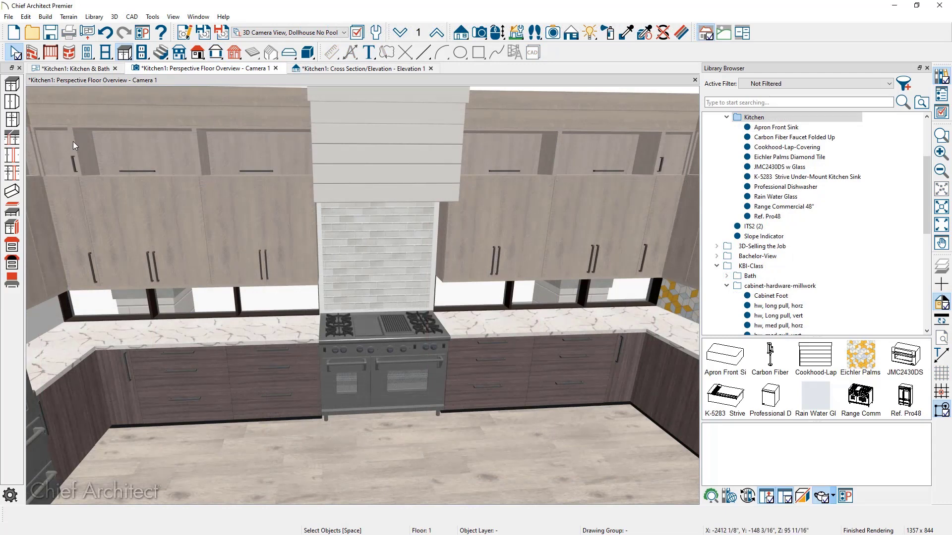
{"action": "left_click", "coordinate": [16, 280]}
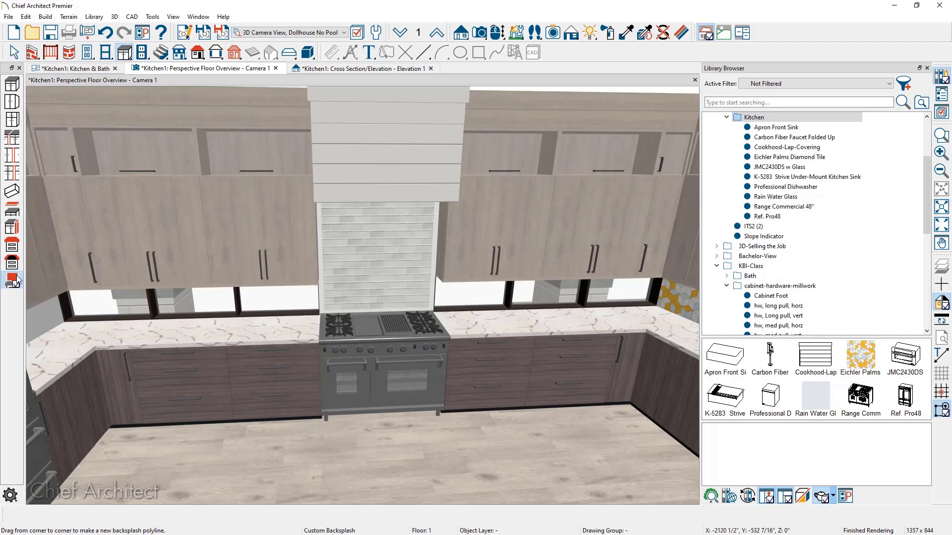
{"action": "left_click", "coordinate": [38, 318]}
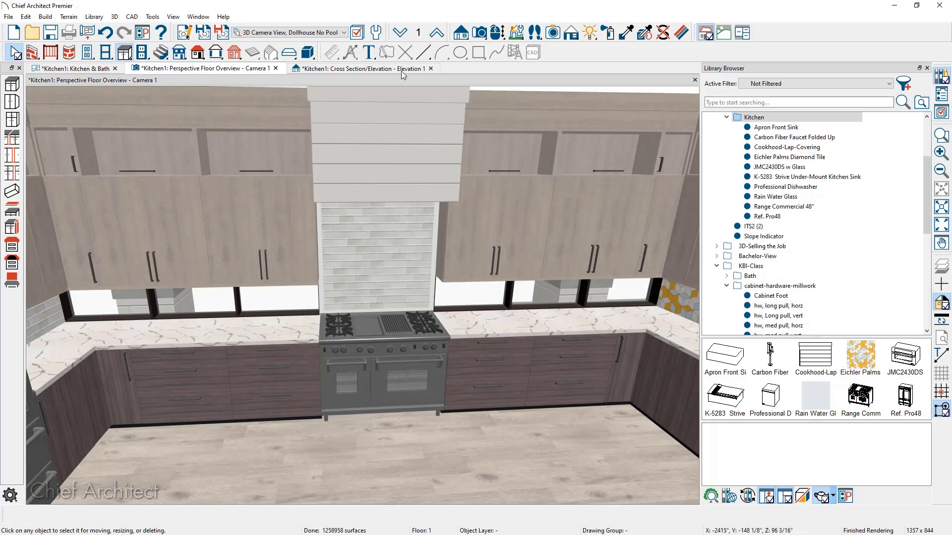
Copy the Eichler Palms Diamond Tile material from the right wall's backsplash onto the range and left wall backsplashes
{"action": "left_click", "coordinate": [629, 33]}
{"action": "left_click", "coordinate": [628, 33]}
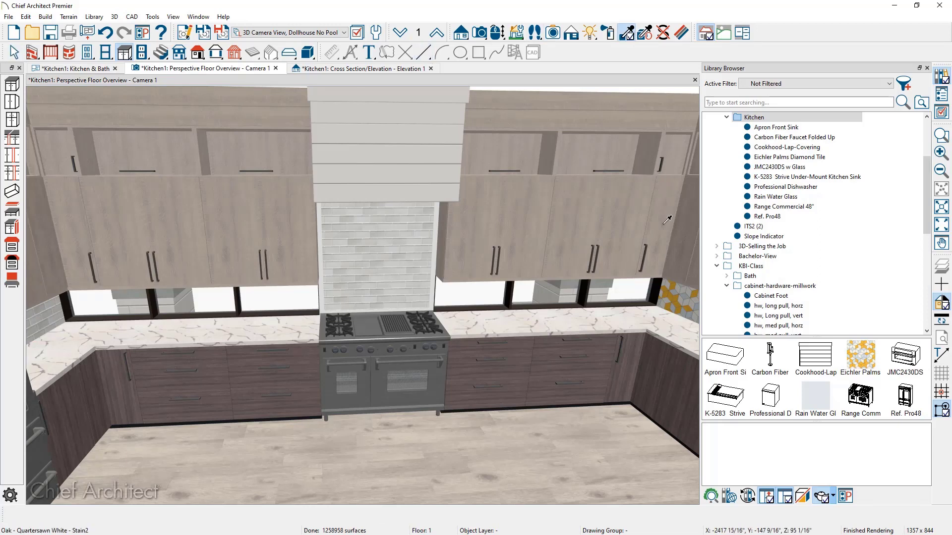
{"action": "left_click", "coordinate": [679, 294]}
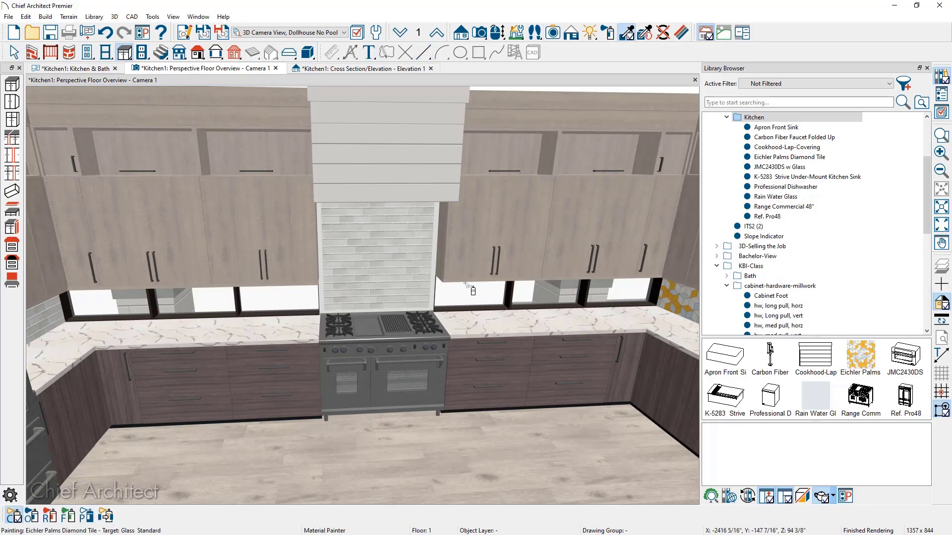
{"action": "left_click", "coordinate": [412, 287]}
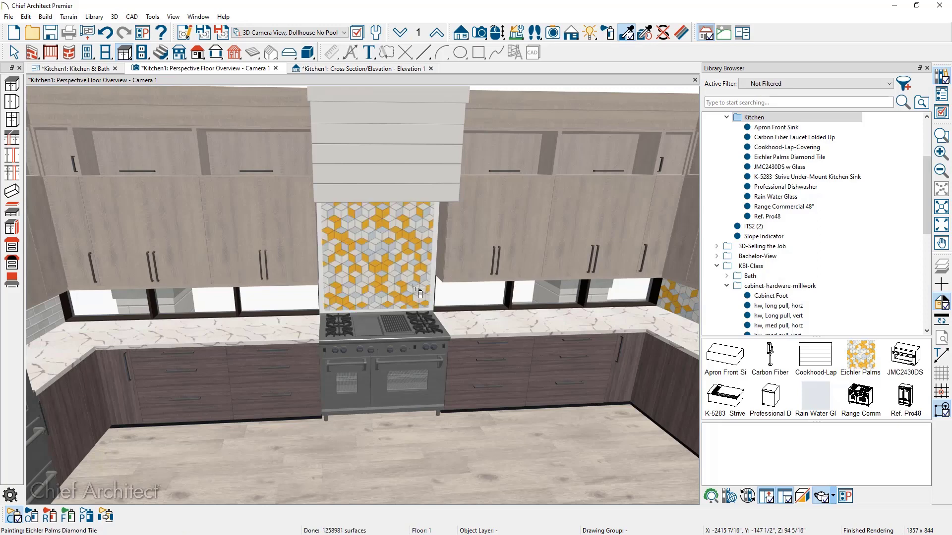
{"action": "left_click", "coordinate": [42, 330]}
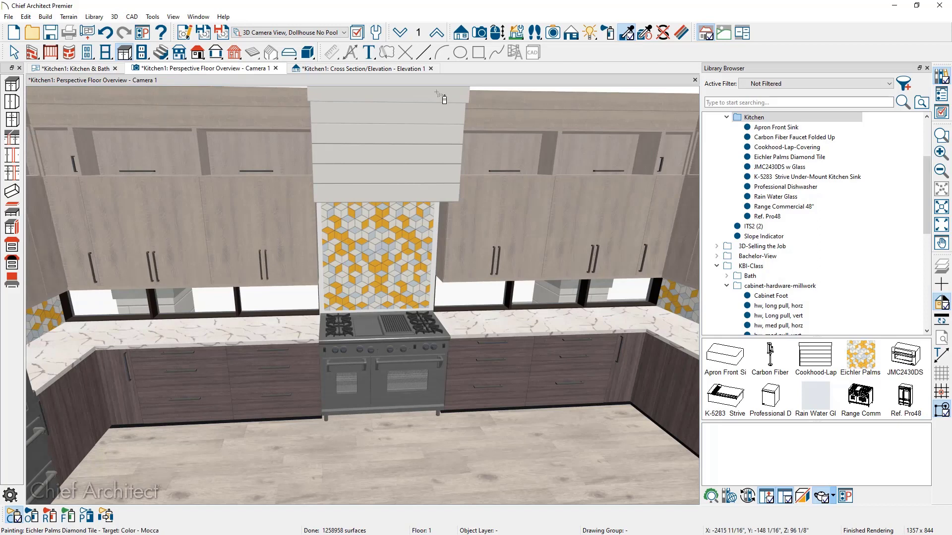
Copy the black color from the base cabinets' toe kick onto the molding frame around the range backsplash
{"action": "left_click", "coordinate": [627, 32]}
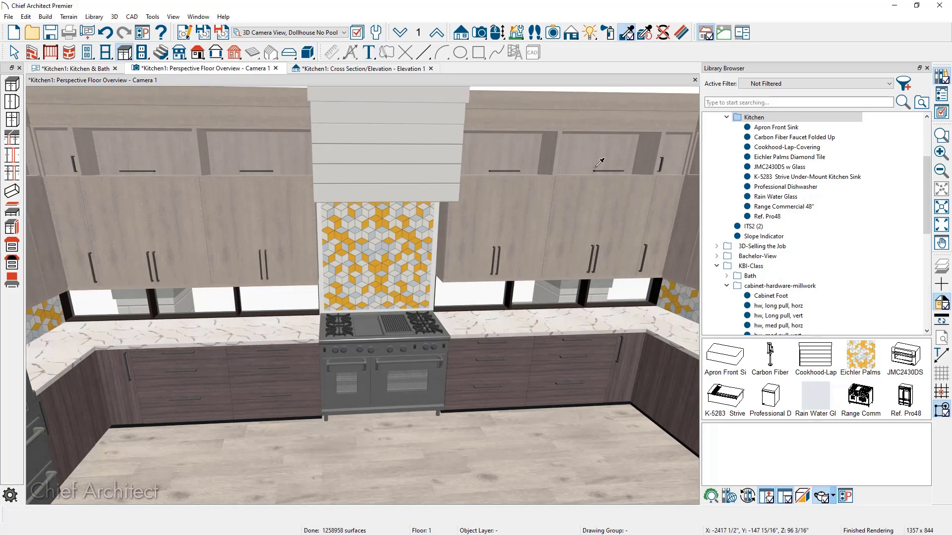
{"action": "left_click", "coordinate": [511, 410]}
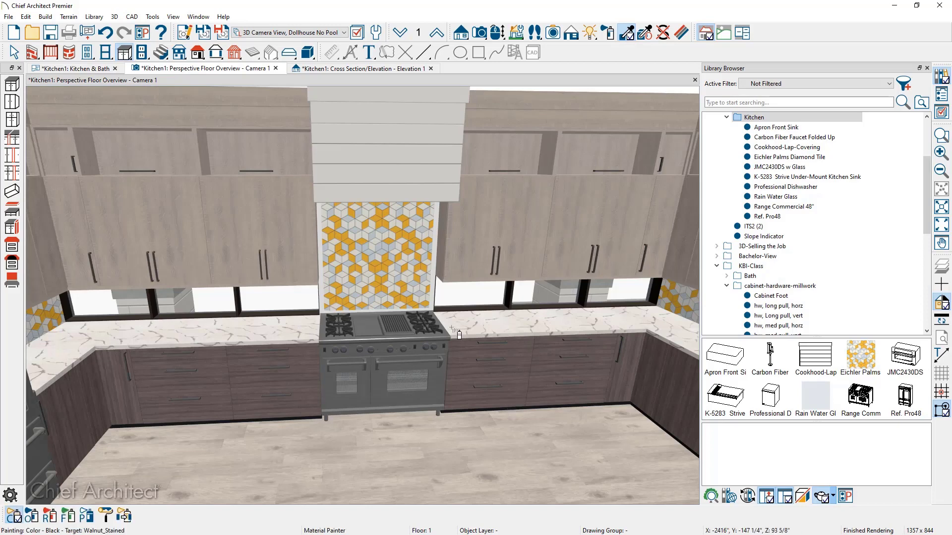
{"action": "left_click", "coordinate": [438, 298]}
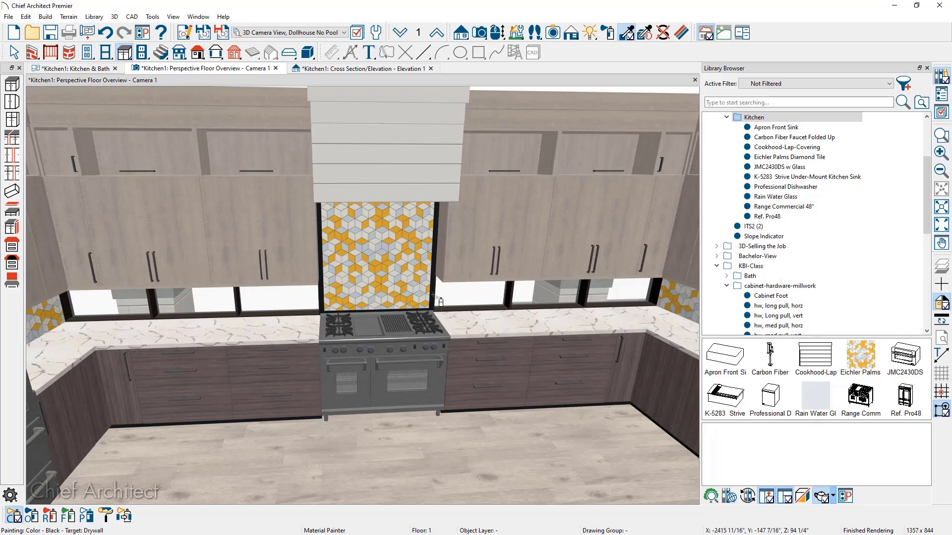
{"action": "key", "text": "space"}
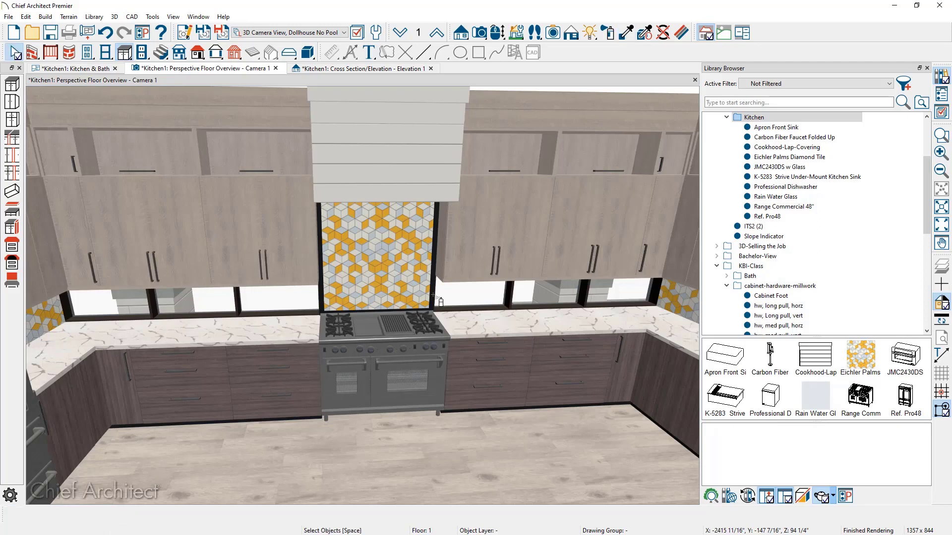
Select the base cabinets on both sides of the range, including the corner cabinets, and open their shared specification
{"action": "left_click", "coordinate": [49, 407]}
{"action": "left_click", "coordinate": [136, 345], "text": "shift"}
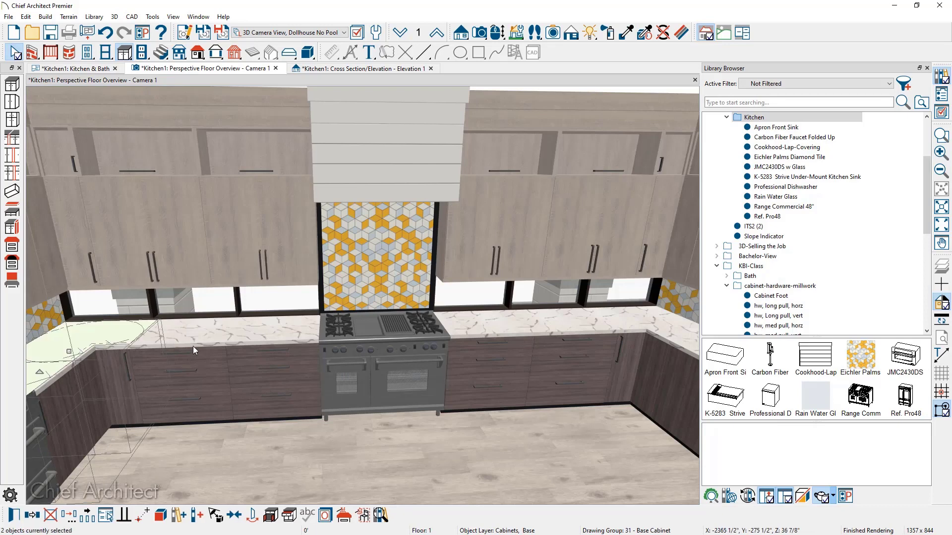
{"action": "left_click", "coordinate": [193, 347], "text": "shift"}
{"action": "left_click", "coordinate": [249, 346], "text": "shift"}
{"action": "left_click", "coordinate": [495, 338], "text": "shift"}
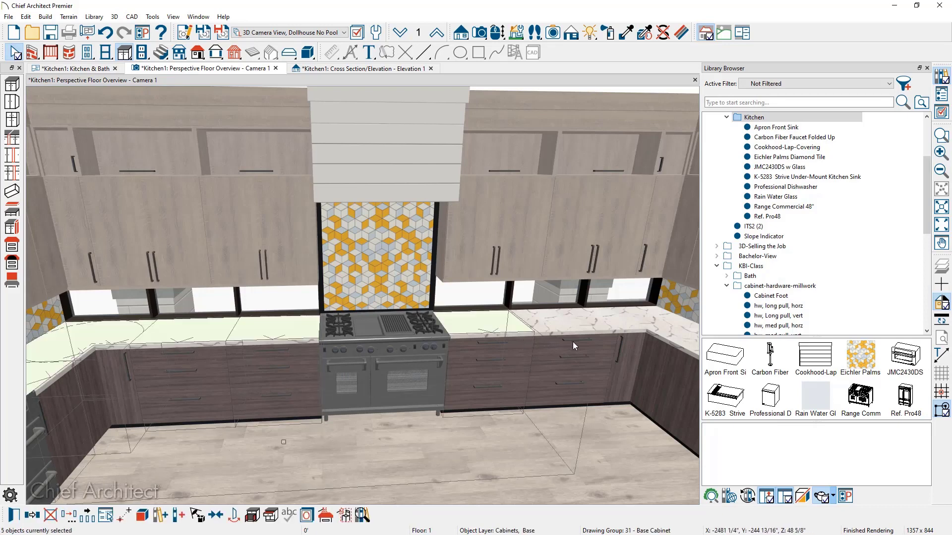
{"action": "left_click", "coordinate": [576, 343], "text": "shift"}
{"action": "left_click", "coordinate": [647, 352], "text": "shift"}
{"action": "left_click", "coordinate": [664, 366], "text": "shift"}
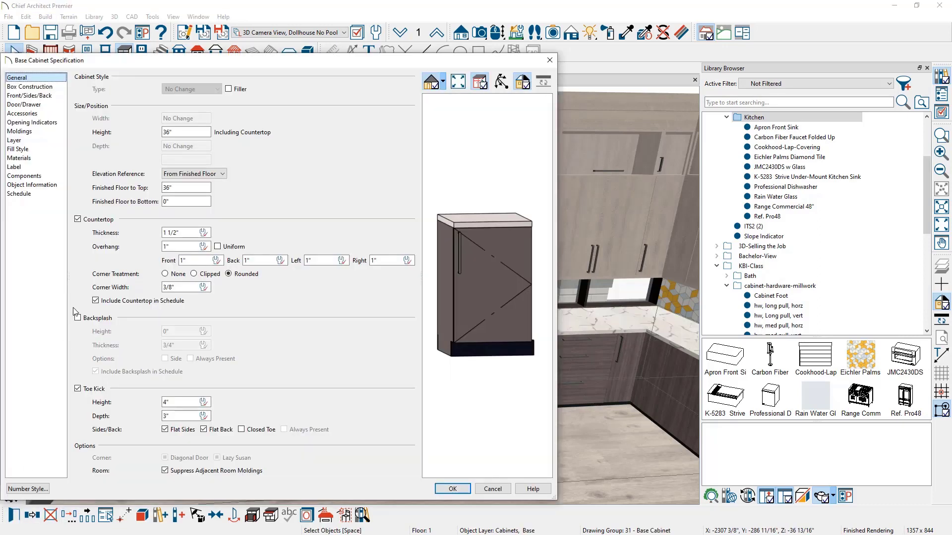
Add an Ogee molding profile from the library to the top of the selected base cabinets and apply the specification
{"action": "left_click", "coordinate": [53, 132]}
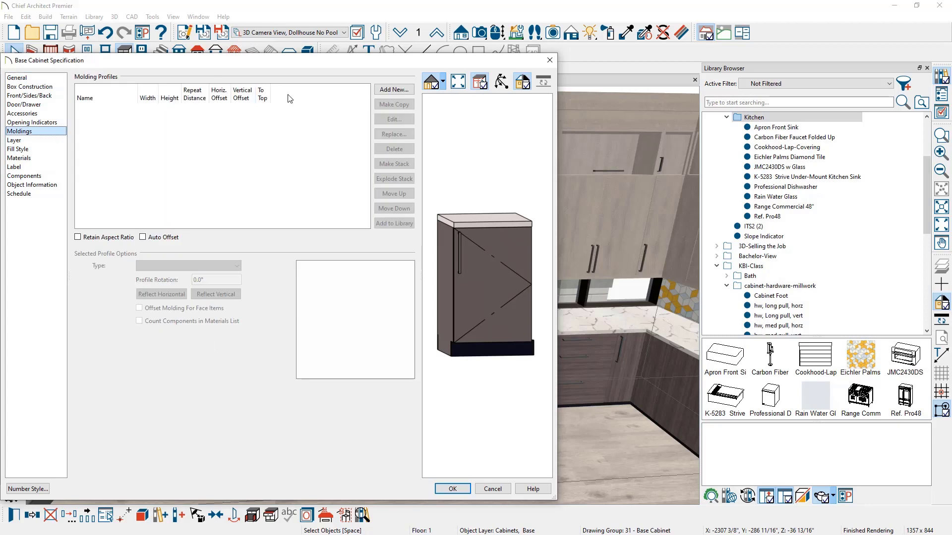
{"action": "left_click", "coordinate": [380, 91]}
{"action": "type", "text": "OGEE"}
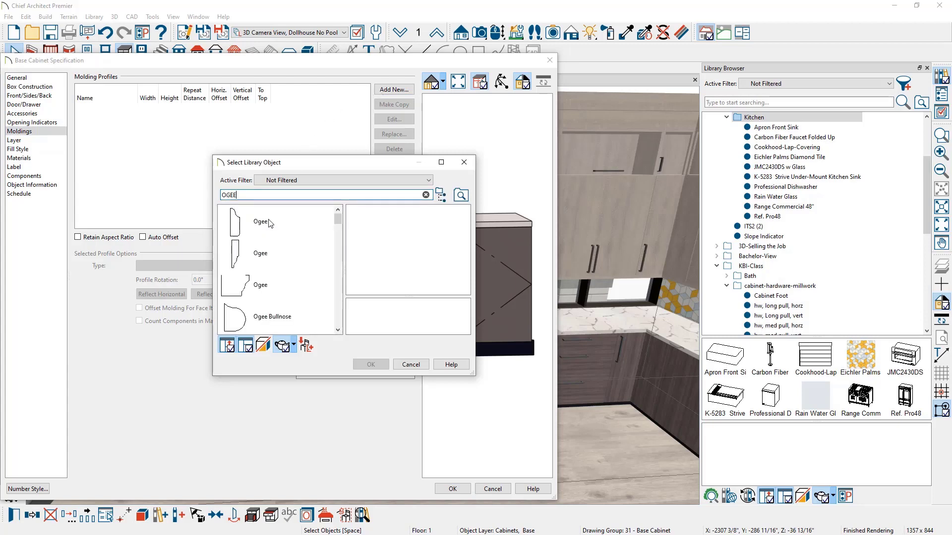
{"action": "left_click", "coordinate": [271, 224]}
{"action": "left_click", "coordinate": [364, 364]}
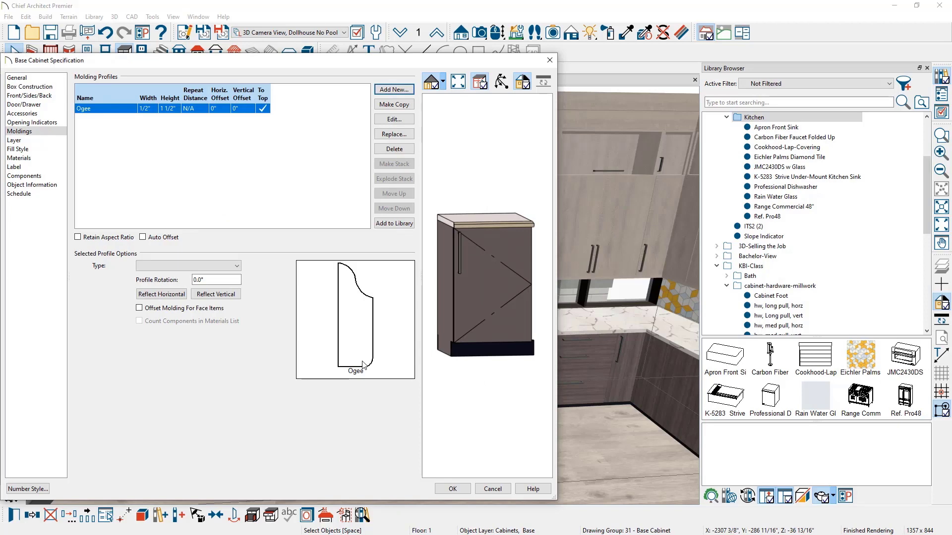
{"action": "left_click", "coordinate": [452, 489]}
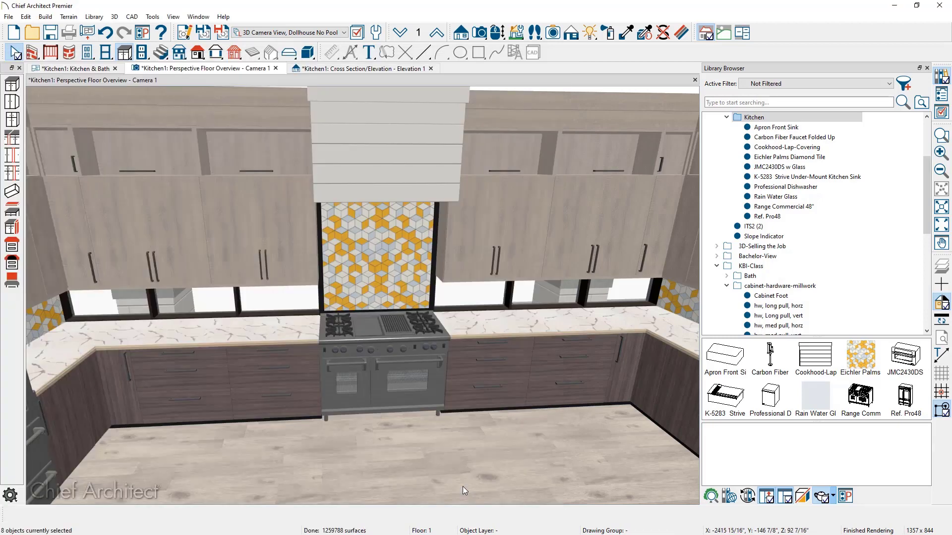
{"action": "left_click", "coordinate": [463, 486]}
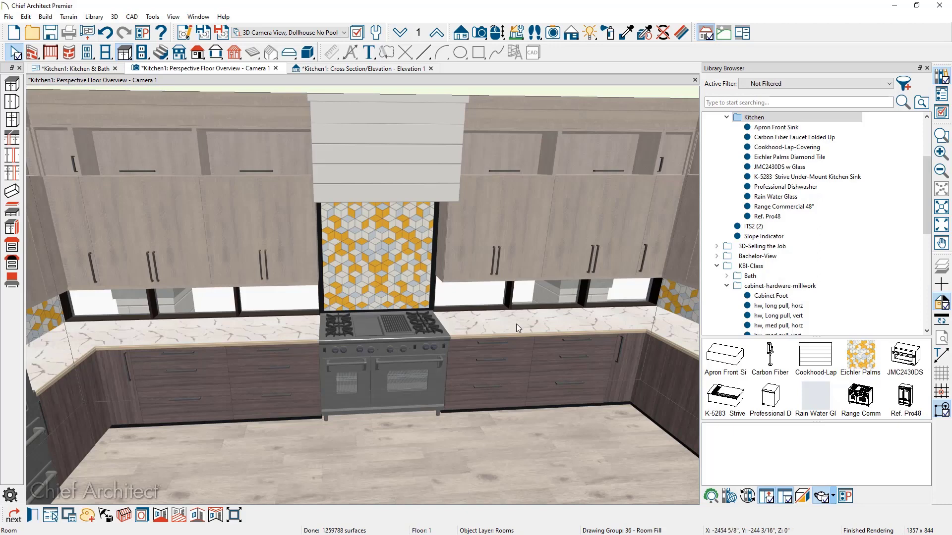
Copy the Harrogate countertop material onto the Ogee molding under the countertop, applying it to the whole room
{"action": "left_click", "coordinate": [626, 33]}
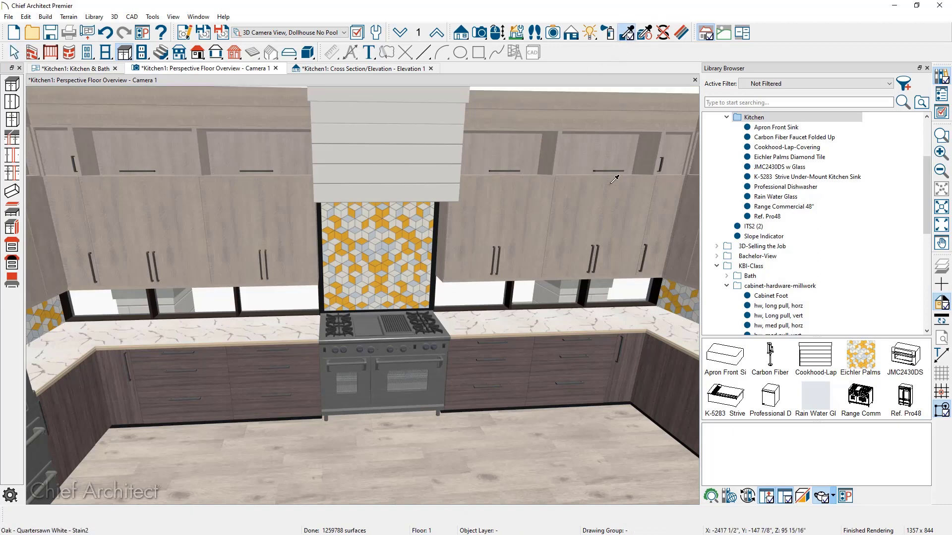
{"action": "left_click", "coordinate": [568, 316]}
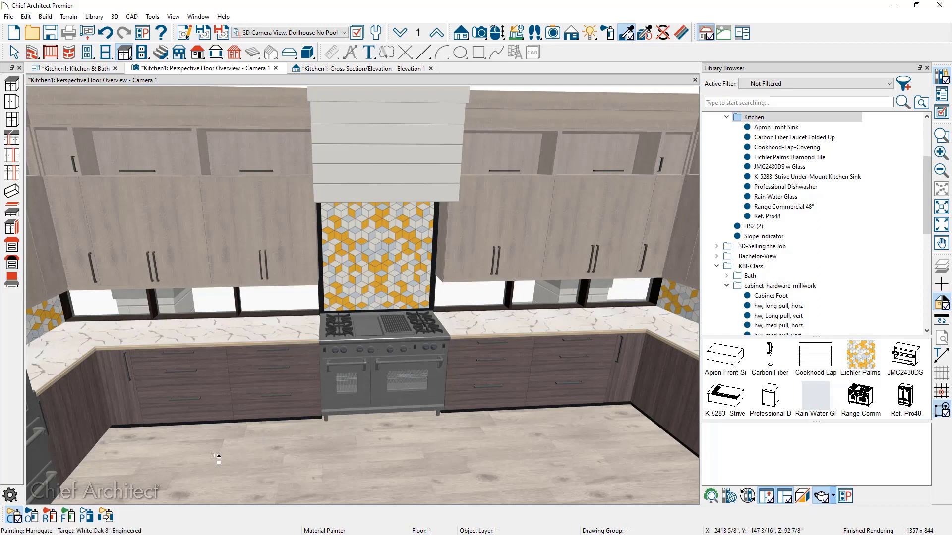
{"action": "left_click", "coordinate": [50, 516]}
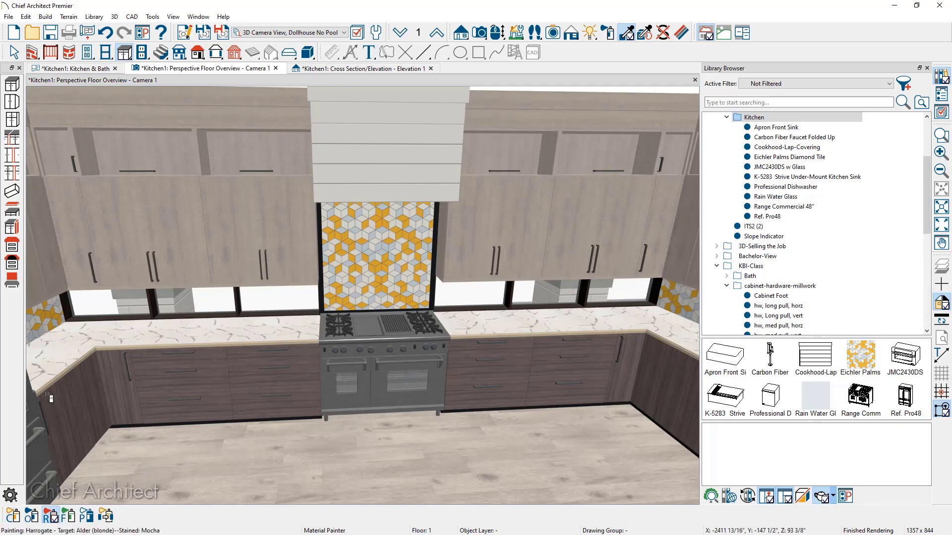
{"action": "scroll", "coordinate": [50, 397], "scroll_direction": "up", "scroll_amount": 2}
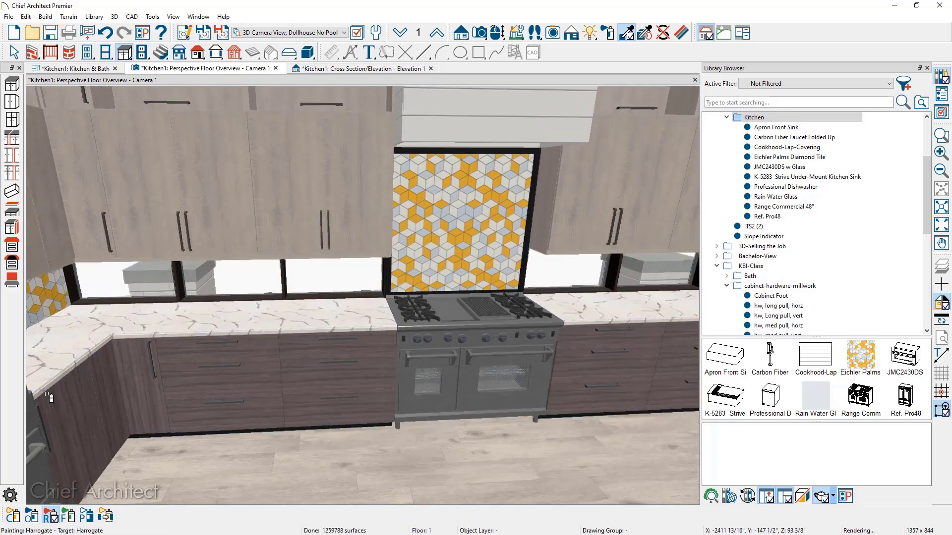
{"action": "scroll", "coordinate": [45, 377], "scroll_direction": "up", "scroll_amount": 2}
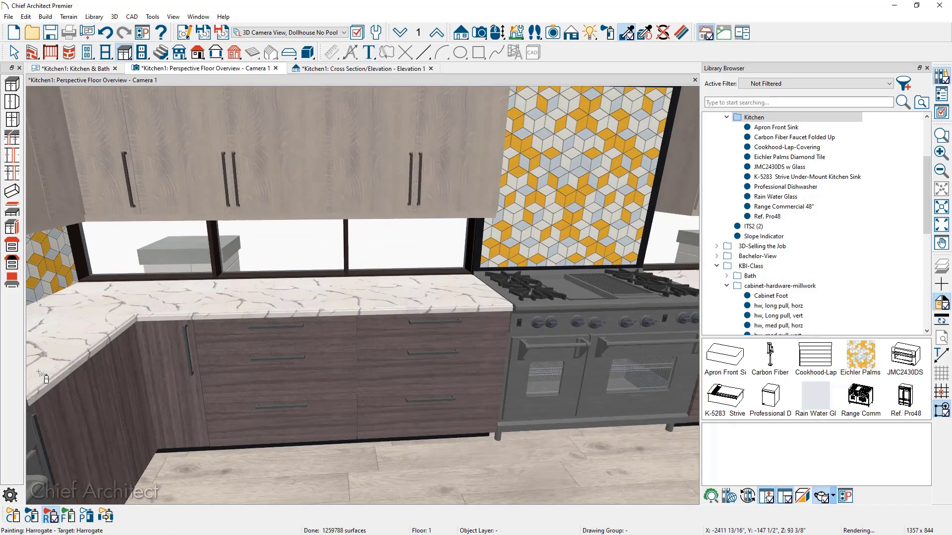
{"action": "scroll", "coordinate": [44, 377], "scroll_direction": "up", "scroll_amount": 3}
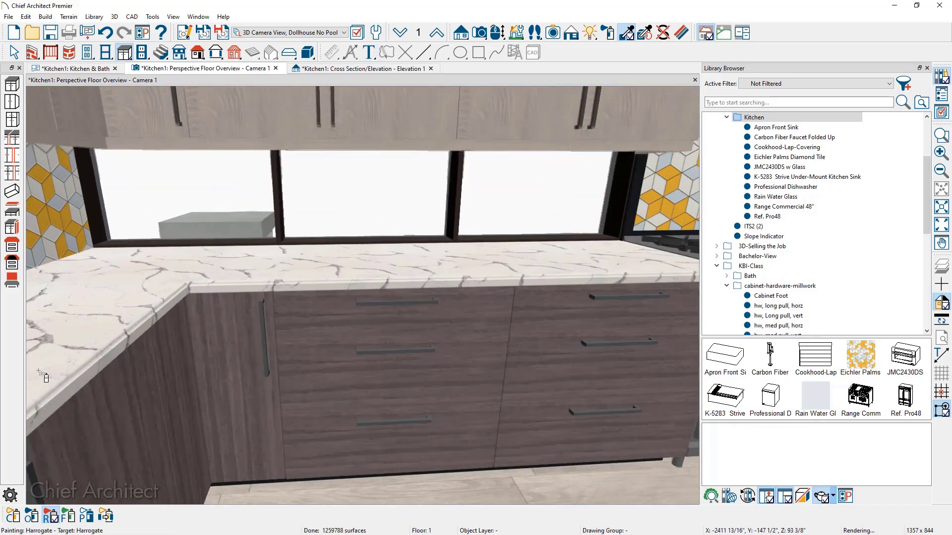
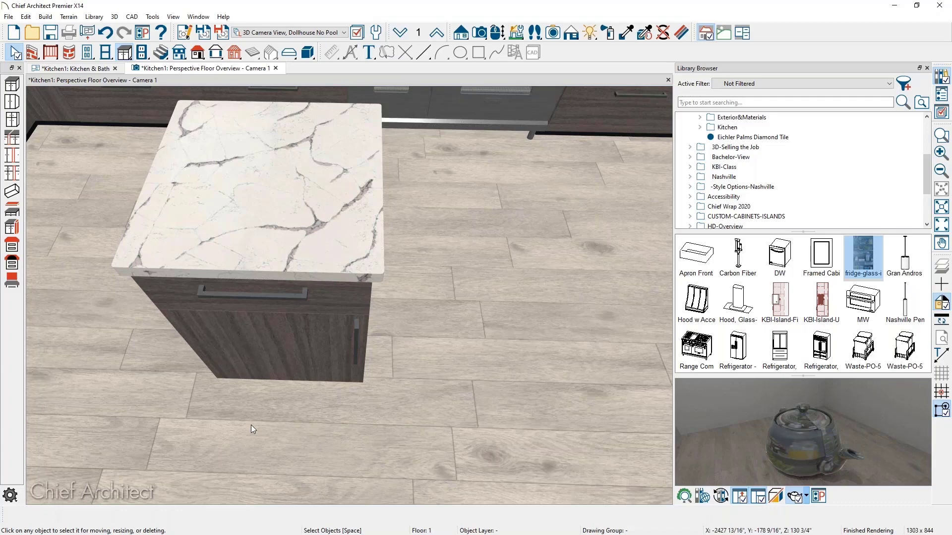
Open the specification of the freestanding base cabinet and delete the door from its front, leaving a single full-height drawer
{"action": "double_click", "coordinate": [320, 372]}
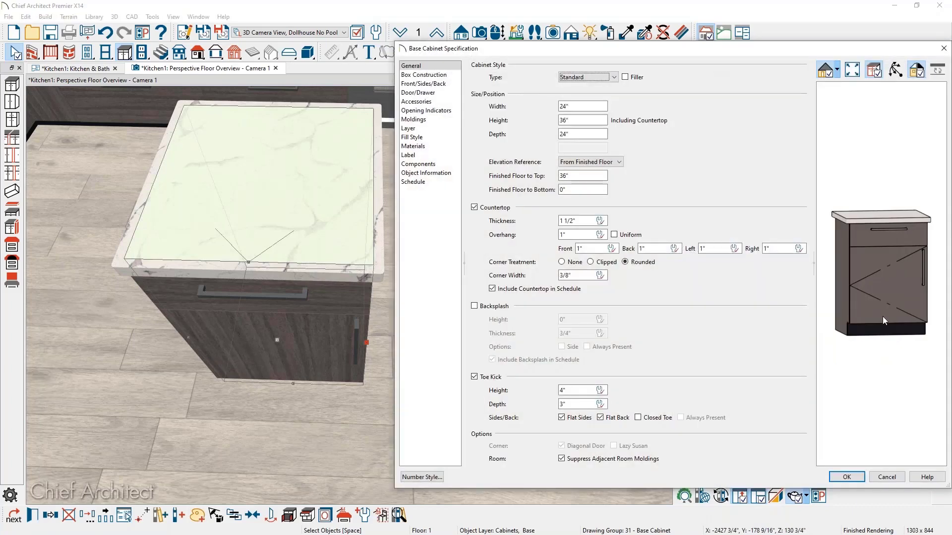
{"action": "left_click", "coordinate": [888, 305]}
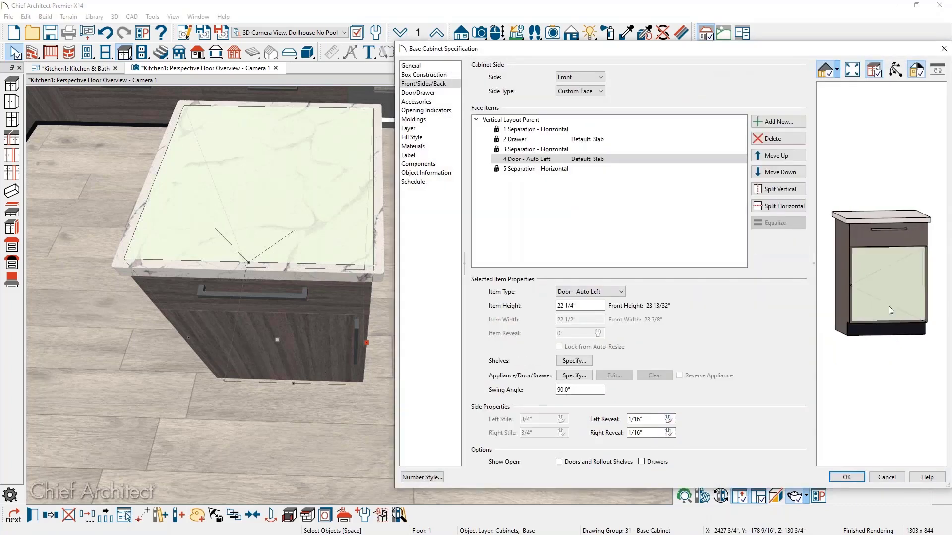
{"action": "left_click", "coordinate": [789, 140]}
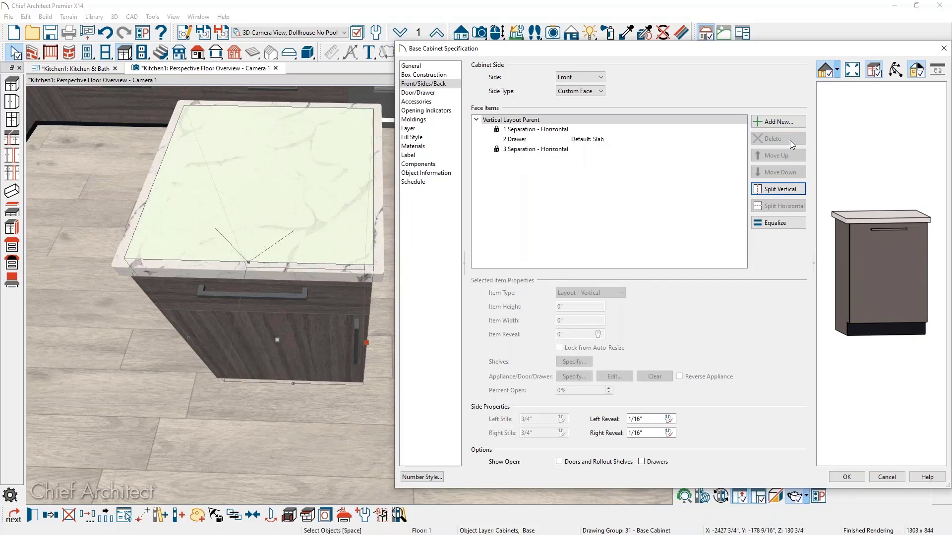
Fit the cabinet's drawer with the Rev-A-Shelf double bottom mount waste container 5349-2150DM-2 as its drawer box/pullout
{"action": "left_click", "coordinate": [892, 280]}
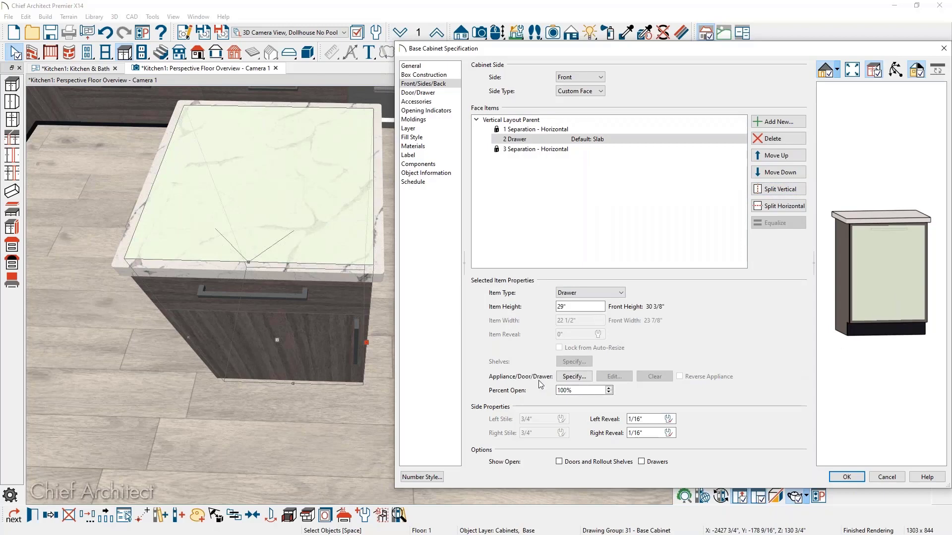
{"action": "left_click", "coordinate": [574, 376]}
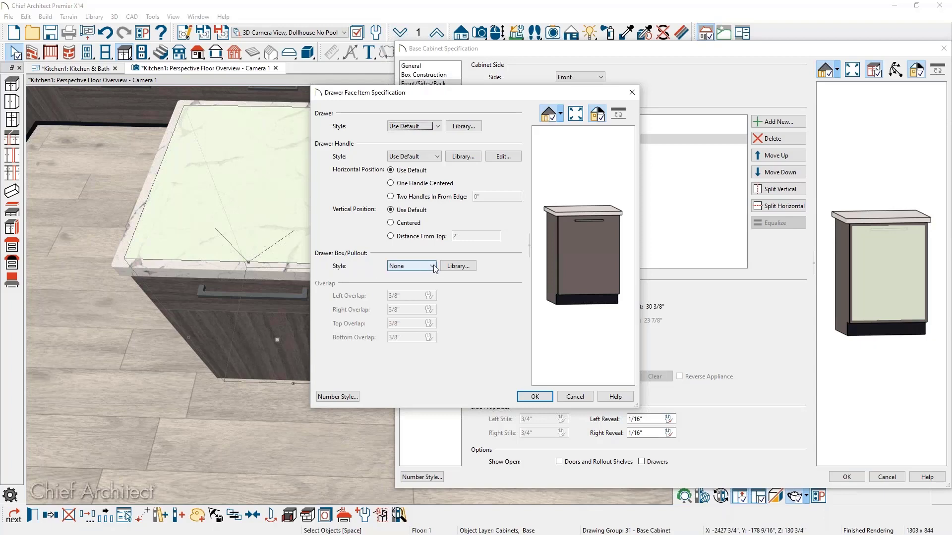
{"action": "left_click", "coordinate": [457, 268]}
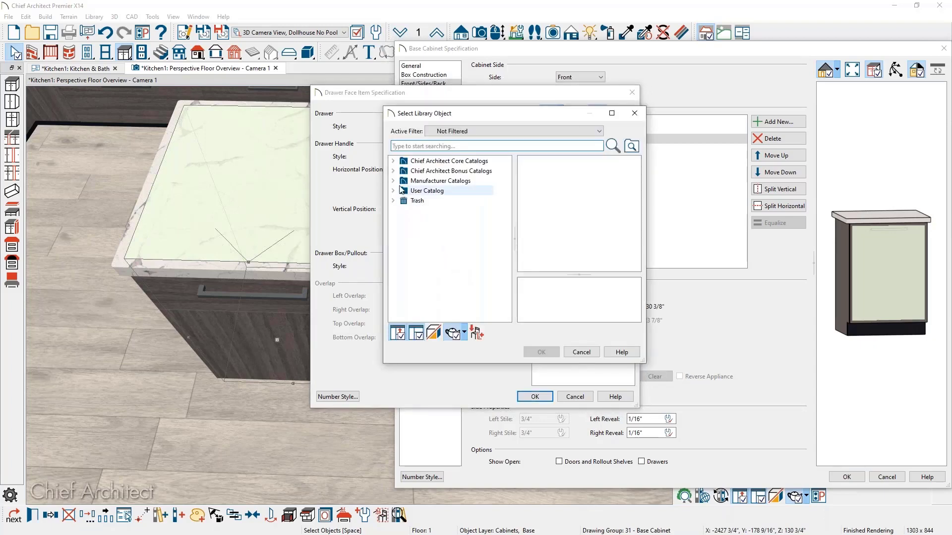
{"action": "left_click", "coordinate": [392, 180]}
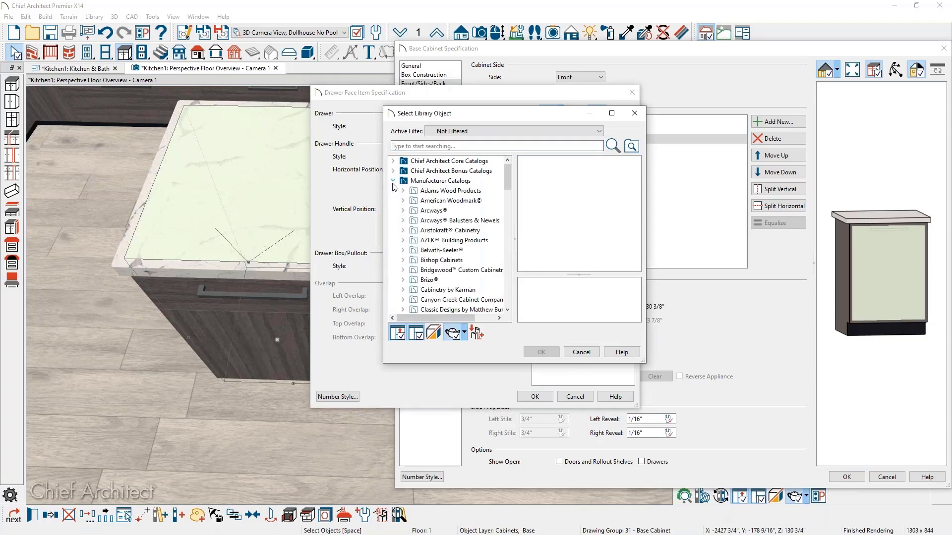
{"action": "left_click_drag", "start_coordinate": [507, 180], "coordinate": [519, 266]}
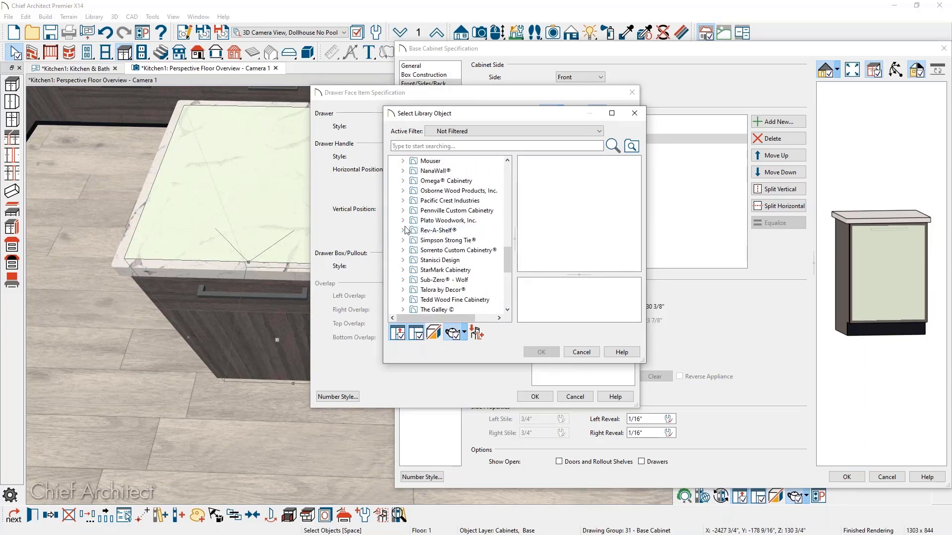
{"action": "double_click", "coordinate": [441, 231]}
{"action": "left_click", "coordinate": [442, 231]}
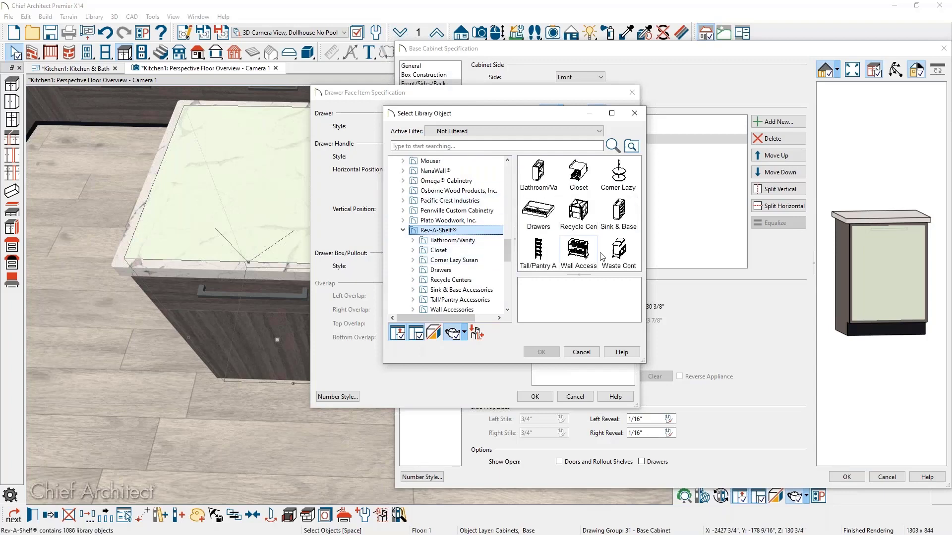
{"action": "double_click", "coordinate": [620, 250]}
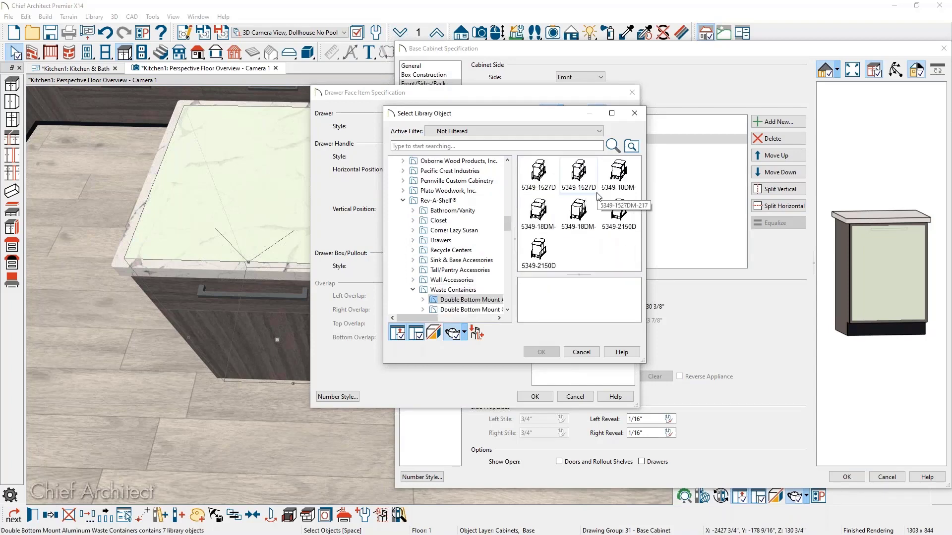
{"action": "left_click", "coordinate": [618, 213]}
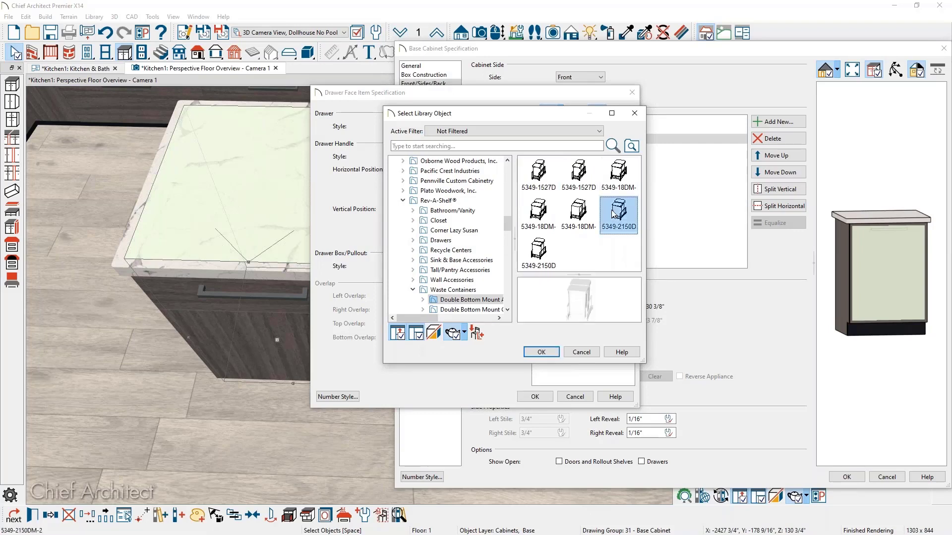
{"action": "left_click", "coordinate": [541, 352]}
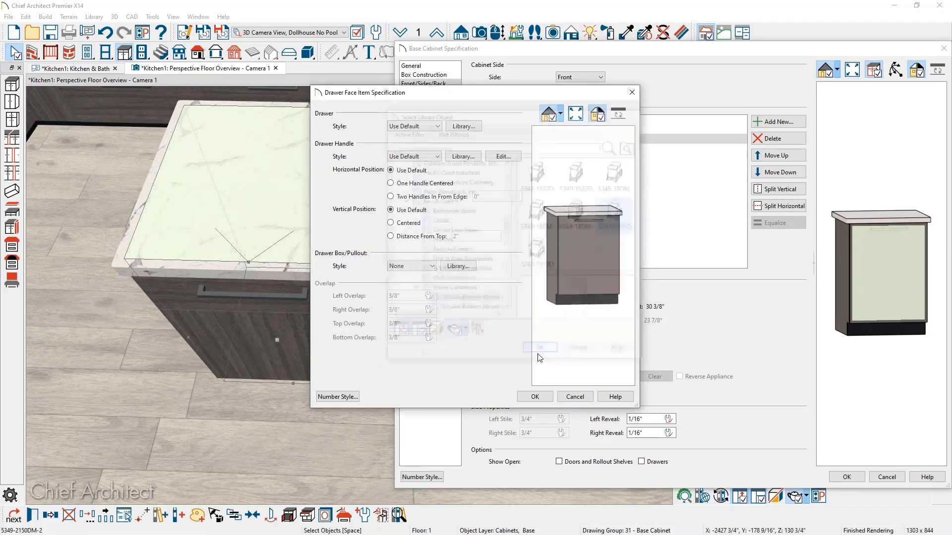
{"action": "left_click", "coordinate": [535, 397]}
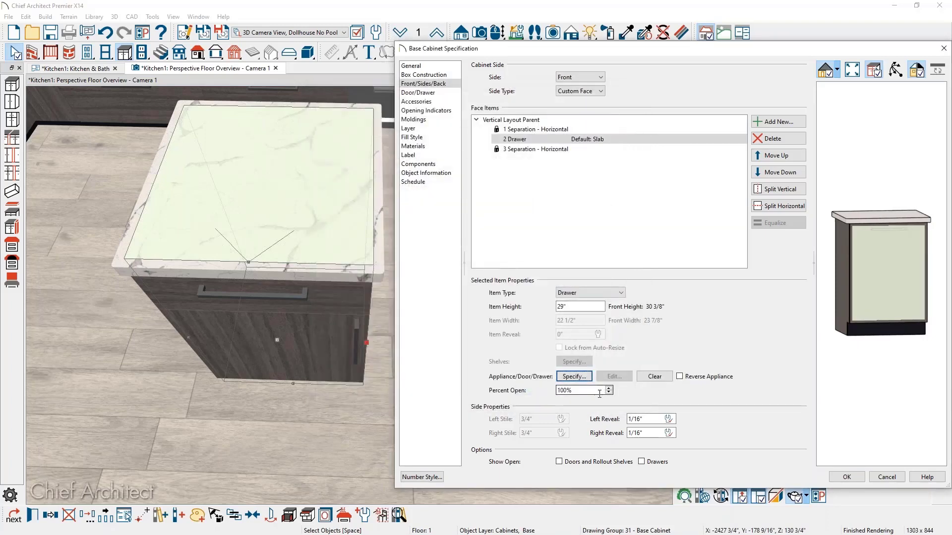
Show the cabinet's doors, rollout shelves and drawers open, check the pullout in the preview, and apply the specification
{"action": "left_click", "coordinate": [604, 463]}
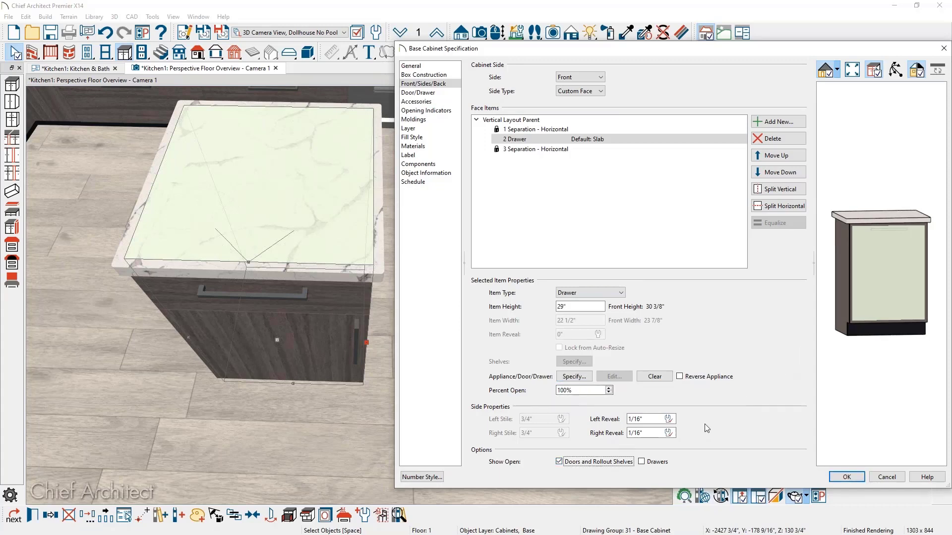
{"action": "left_click", "coordinate": [656, 463]}
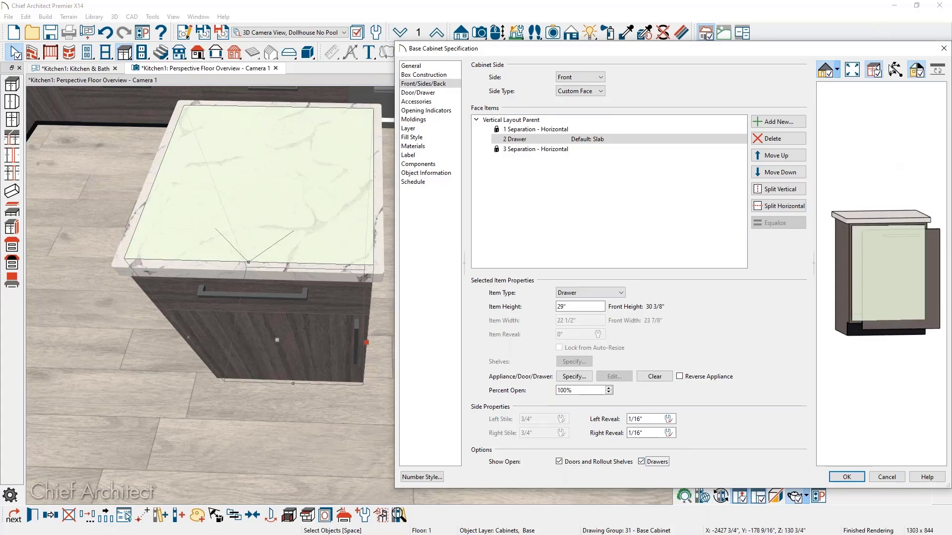
{"action": "left_click", "coordinate": [892, 148]}
{"action": "left_click_drag", "start_coordinate": [893, 146], "coordinate": [919, 253]}
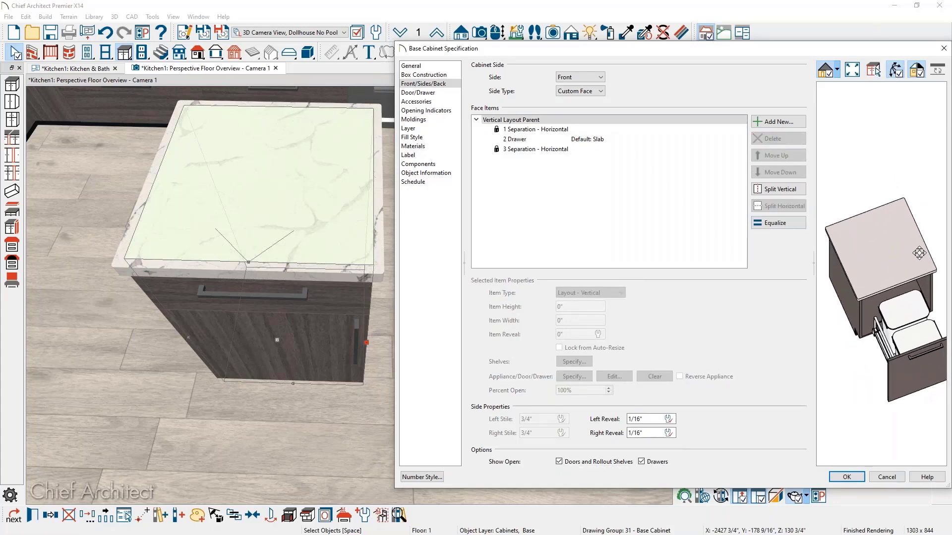
{"action": "left_click", "coordinate": [846, 477]}
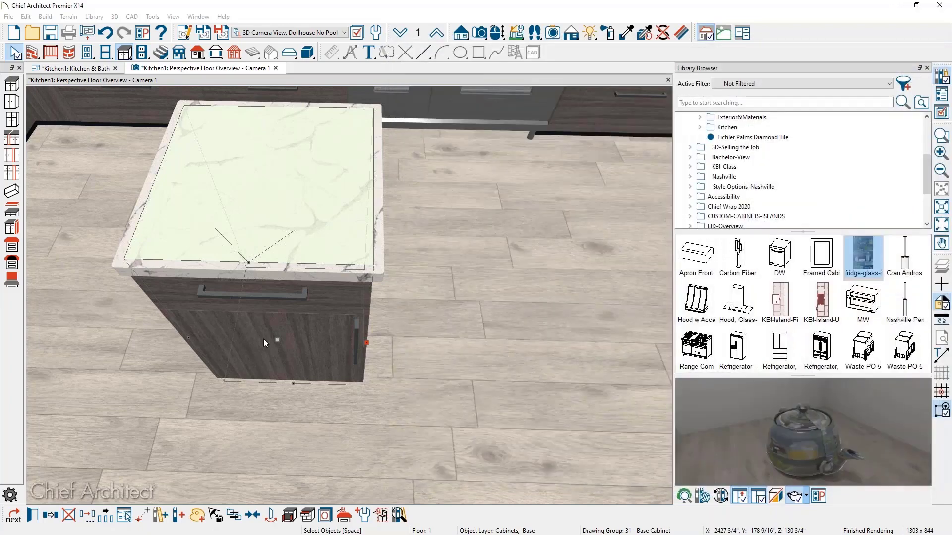
{"action": "left_click", "coordinate": [398, 358]}
Examine the opened waste pullout in the kitchen and the cabinets, sink and appliances in the adjoining pantry
{"action": "scroll", "coordinate": [398, 358], "scroll_direction": "down", "scroll_amount": 5}
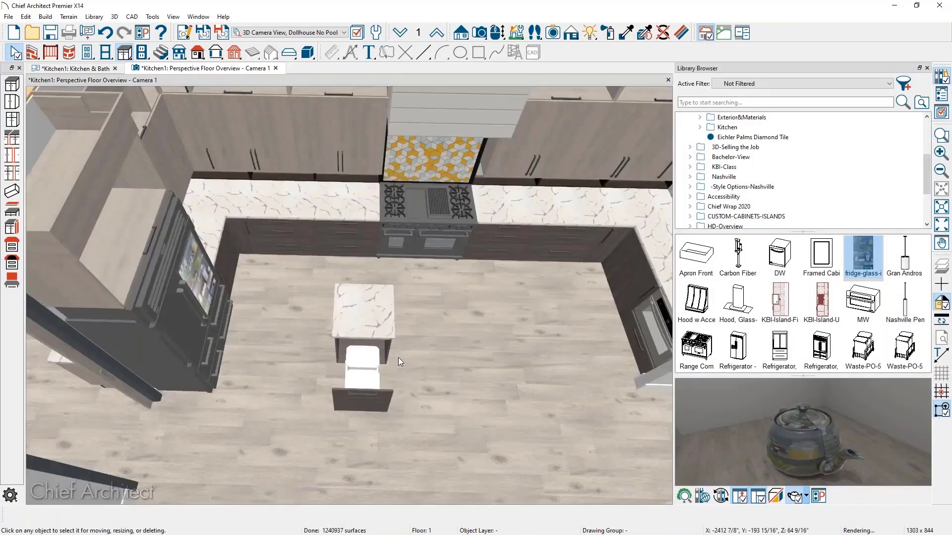
{"action": "middle_click_drag", "start_coordinate": [397, 358], "coordinate": [372, 355]}
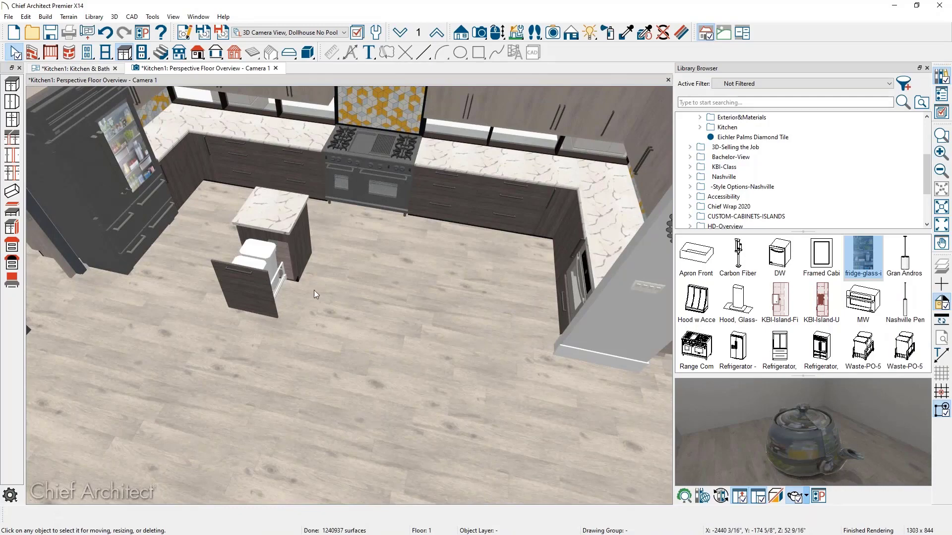
{"action": "scroll", "coordinate": [313, 290], "scroll_direction": "down", "scroll_amount": 3}
{"action": "middle_click_drag", "start_coordinate": [317, 292], "coordinate": [584, 431]}
{"action": "left_click_drag", "start_coordinate": [241, 394], "coordinate": [349, 395]}
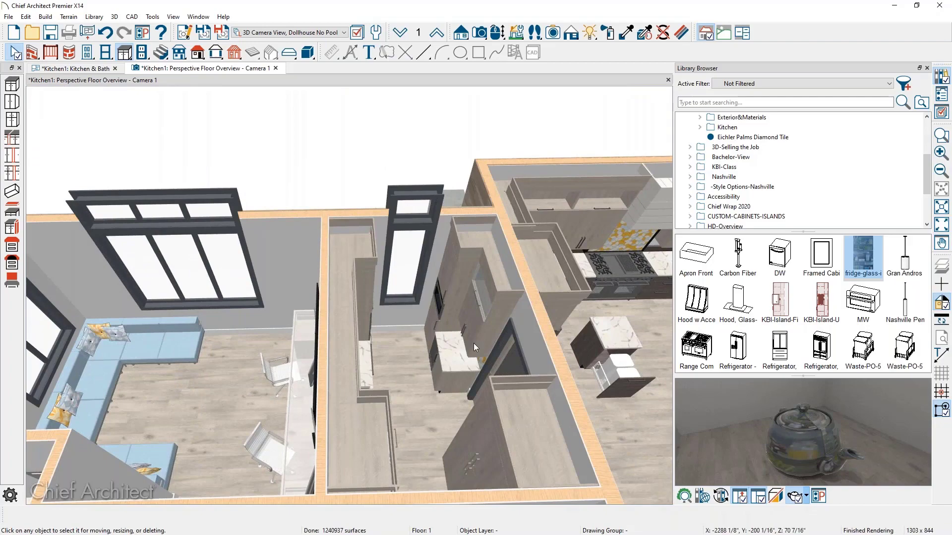
{"action": "scroll", "coordinate": [474, 343], "scroll_direction": "up", "scroll_amount": 3}
{"action": "scroll", "coordinate": [385, 372], "scroll_direction": "up", "scroll_amount": 3}
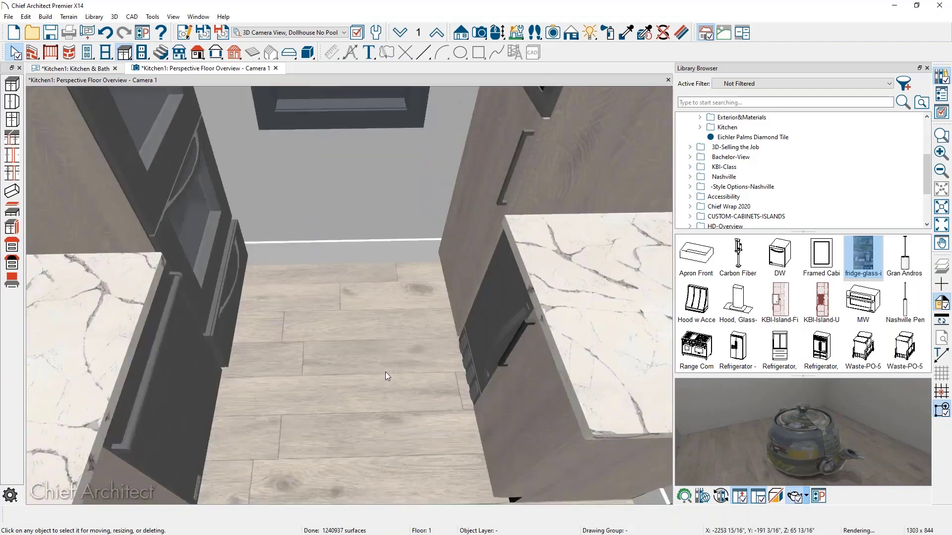
{"action": "scroll", "coordinate": [385, 372], "scroll_direction": "down", "scroll_amount": 1}
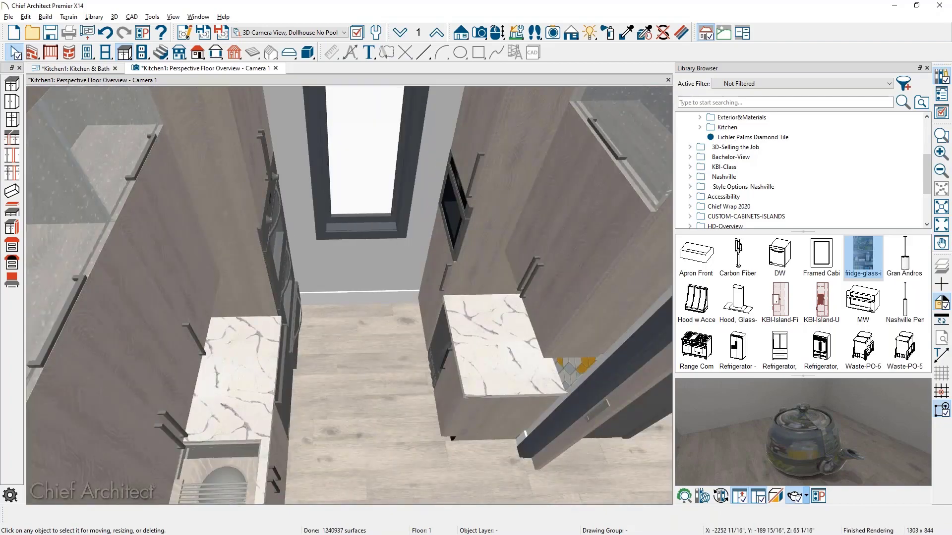
{"action": "scroll", "coordinate": [378, 375], "scroll_direction": "up", "scroll_amount": 4}
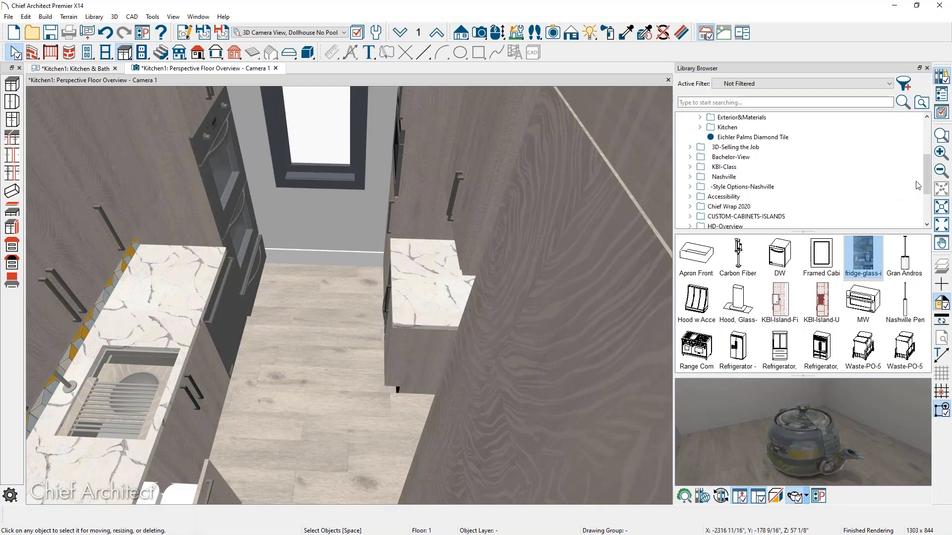
Find the Cubby Drawer among the drawer fronts in the Chief Architect Core Catalogs and select it for placement
{"action": "scroll", "coordinate": [924, 178], "scroll_direction": "up", "scroll_amount": 4}
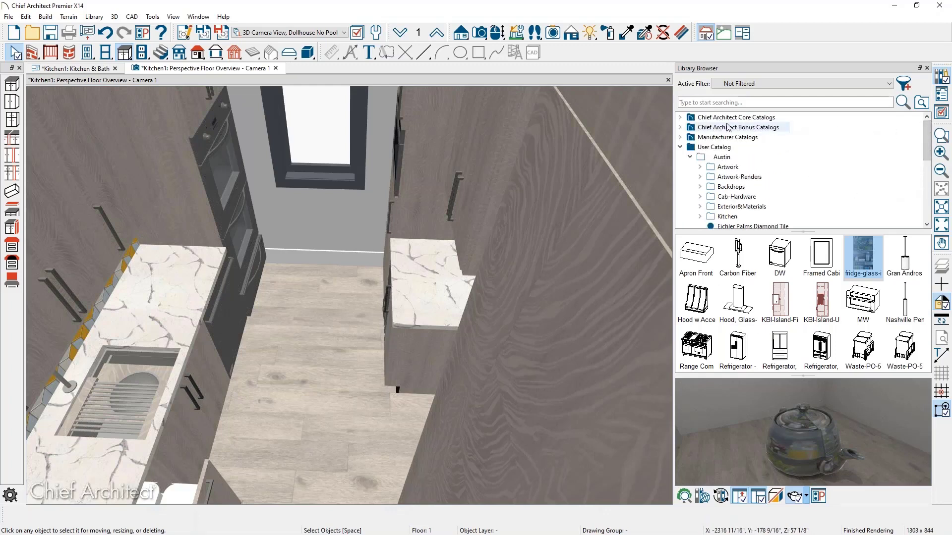
{"action": "left_click", "coordinate": [681, 117]}
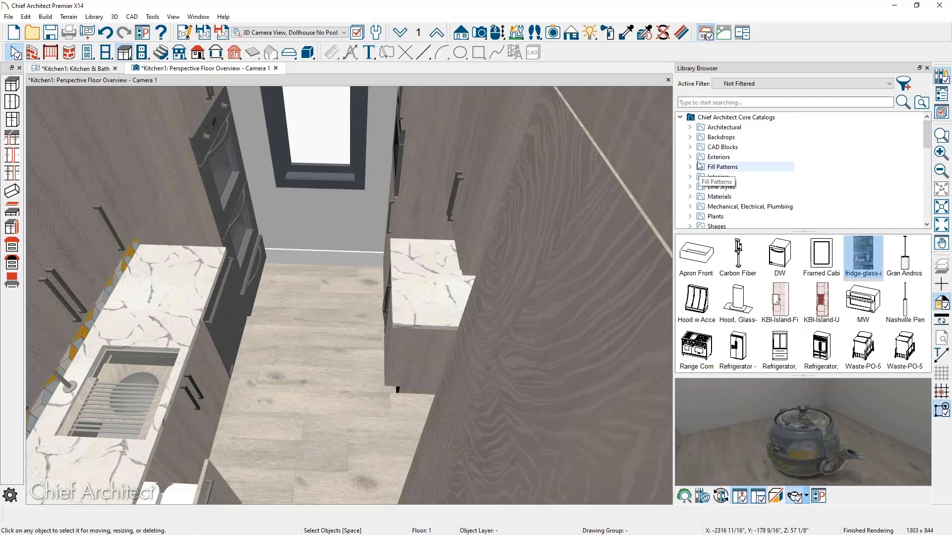
{"action": "left_click", "coordinate": [690, 127]}
{"action": "left_click", "coordinate": [745, 147]}
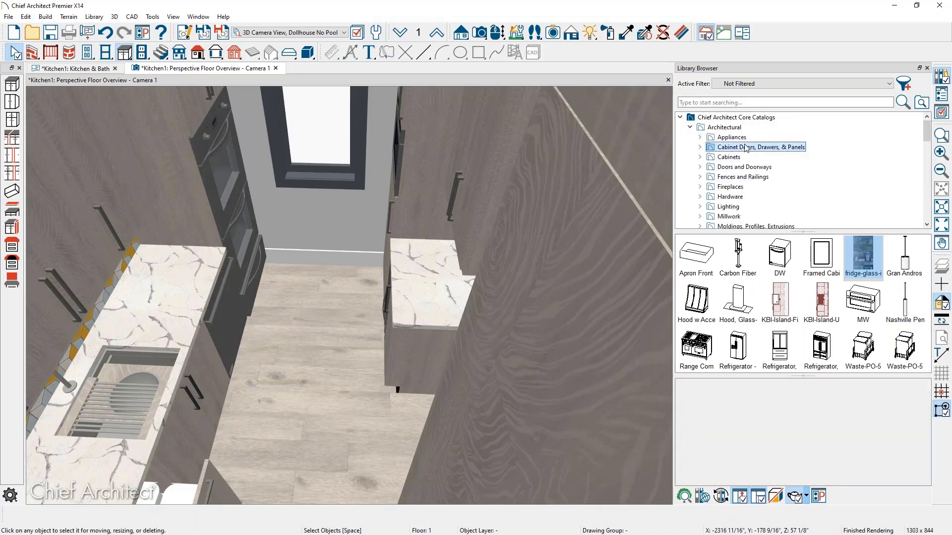
{"action": "double_click", "coordinate": [819, 302]}
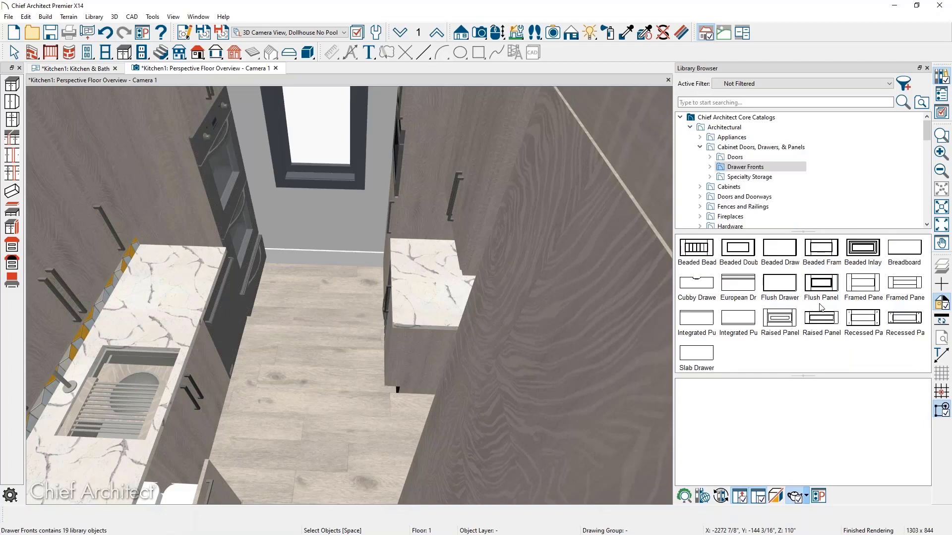
{"action": "left_click", "coordinate": [704, 285]}
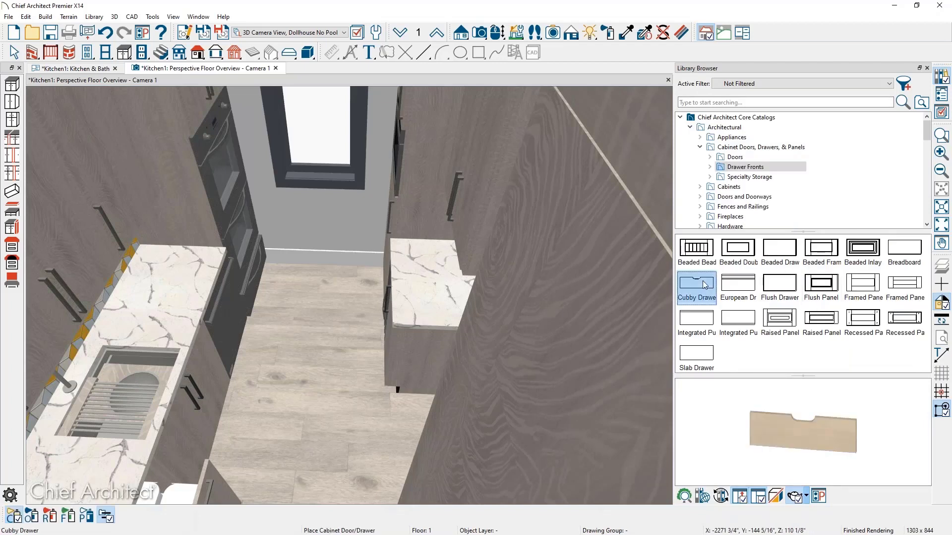
Apply the Cubby Drawer front to the middle drawer of the base cabinet left of the range, nearest the corner
{"action": "left_click_drag", "start_coordinate": [360, 347], "coordinate": [388, 343]}
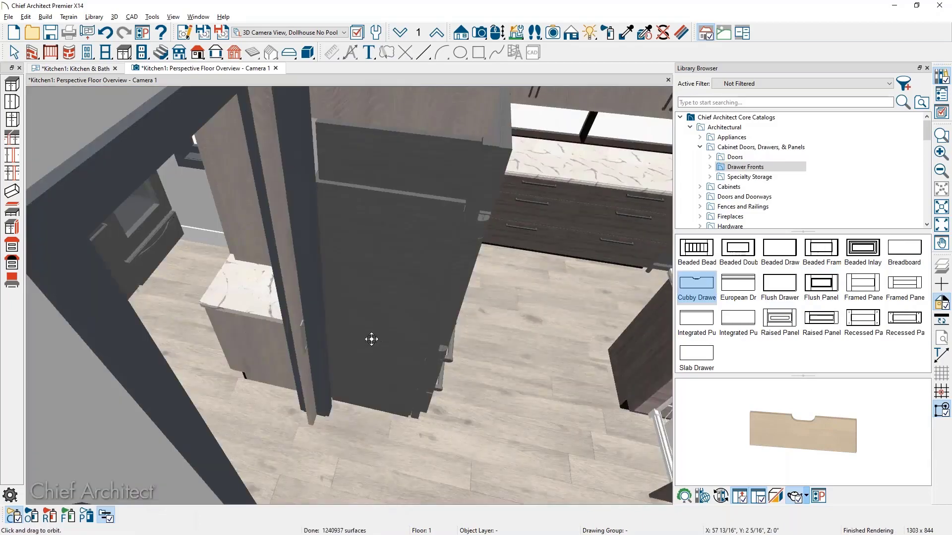
{"action": "left_click_drag", "start_coordinate": [371, 340], "coordinate": [448, 322]}
{"action": "middle_click_drag", "start_coordinate": [475, 316], "coordinate": [412, 325]}
{"action": "scroll", "coordinate": [454, 285], "scroll_direction": "up", "scroll_amount": 4}
{"action": "scroll", "coordinate": [455, 283], "scroll_direction": "down", "scroll_amount": 3}
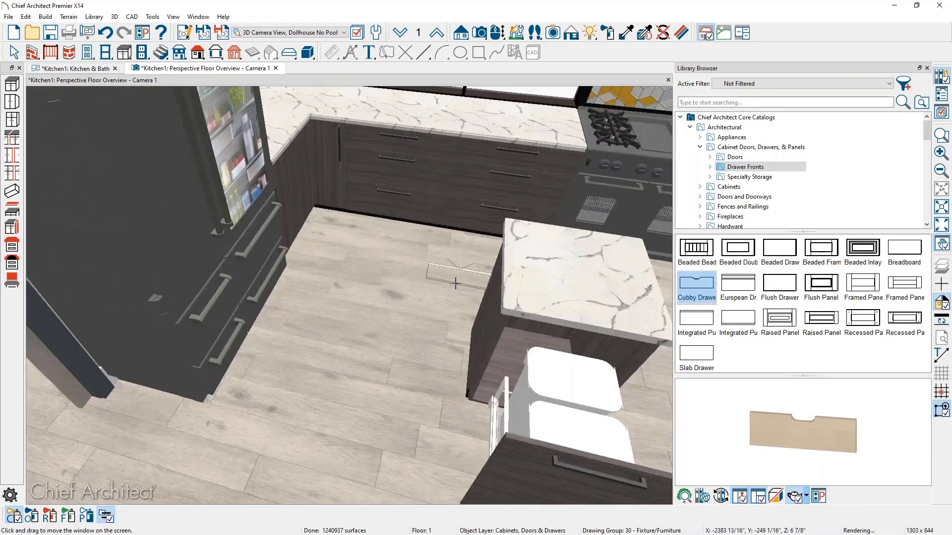
{"action": "left_click", "coordinate": [402, 184]}
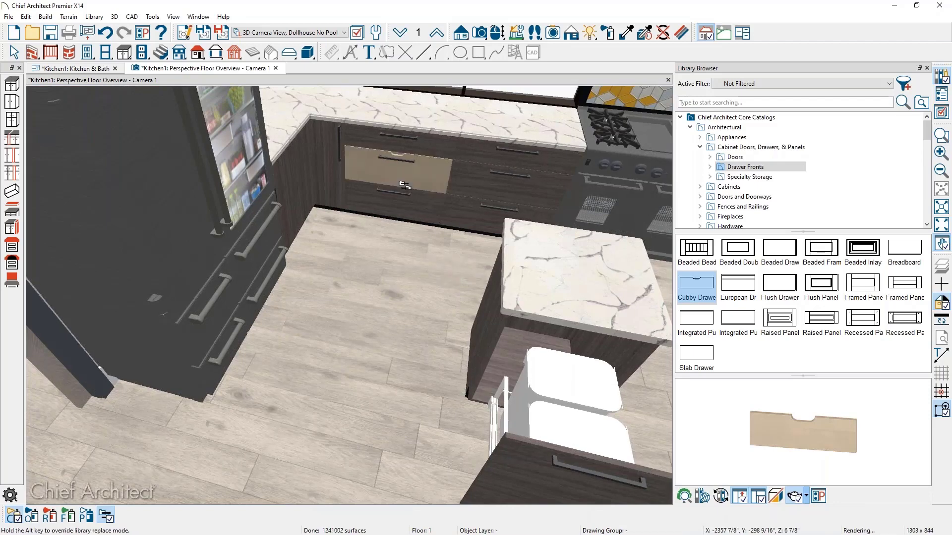
{"action": "key", "text": "space"}
{"action": "scroll", "coordinate": [399, 195], "scroll_direction": "up", "scroll_amount": 3}
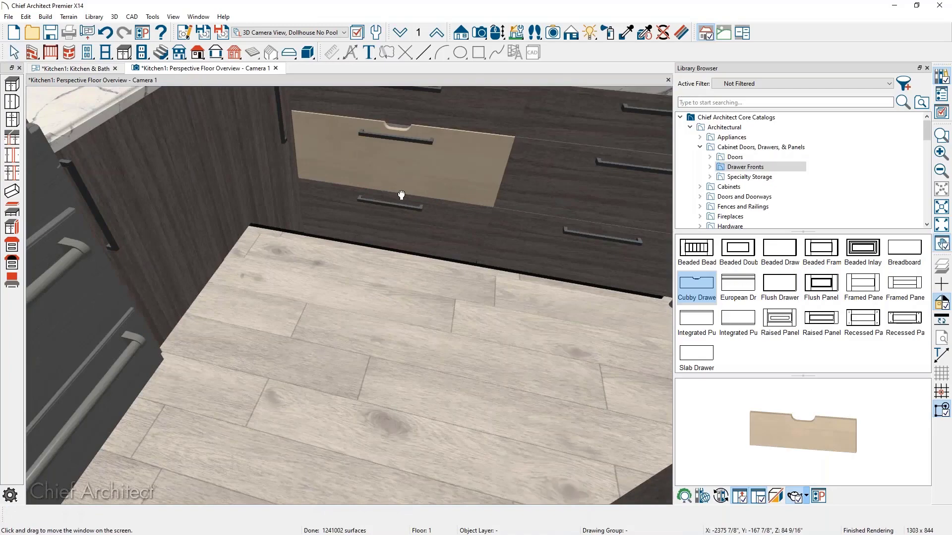
{"action": "middle_click_drag", "start_coordinate": [399, 195], "coordinate": [419, 242]}
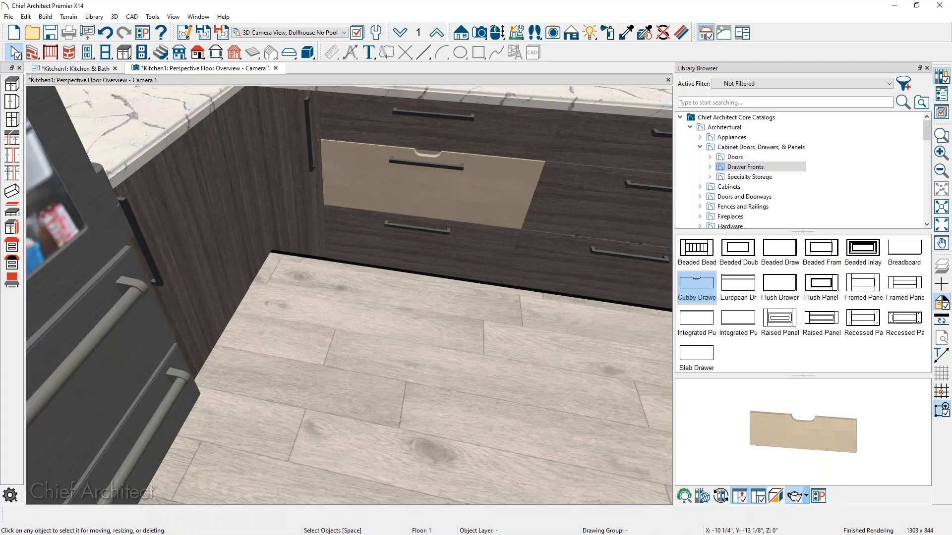
Place a standalone Cubby Drawer front on the open kitchen floor to the right of the freestanding base cabinet and inspect it
{"action": "middle_click_drag", "start_coordinate": [391, 268], "coordinate": [392, 253]}
{"action": "left_click_drag", "start_coordinate": [392, 252], "coordinate": [363, 234]}
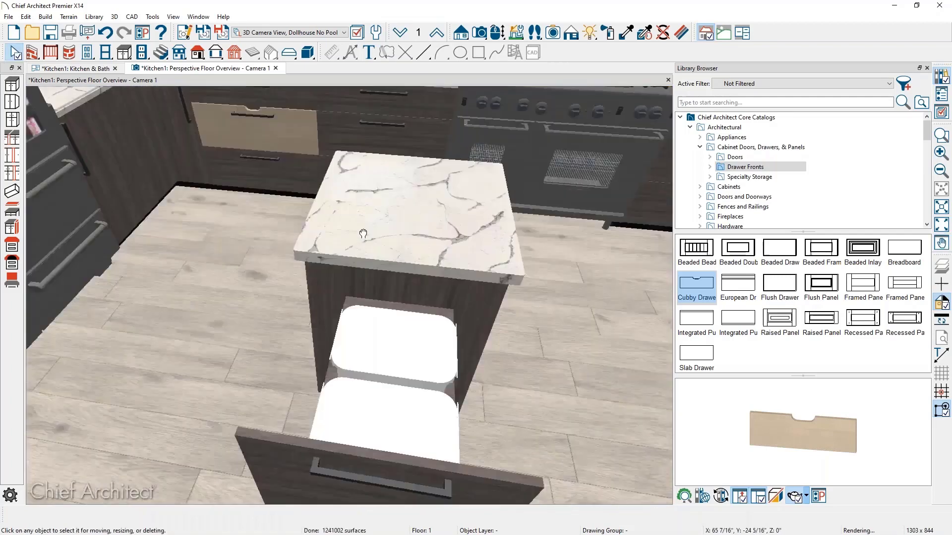
{"action": "middle_click_drag", "start_coordinate": [362, 233], "coordinate": [378, 240]}
{"action": "scroll", "coordinate": [378, 240], "scroll_direction": "up", "scroll_amount": 1}
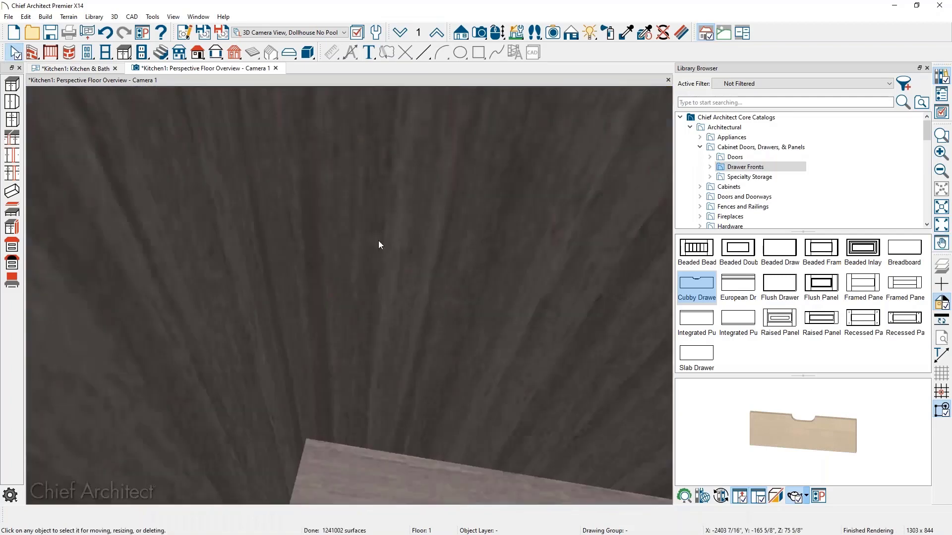
{"action": "scroll", "coordinate": [379, 241], "scroll_direction": "down", "scroll_amount": 2}
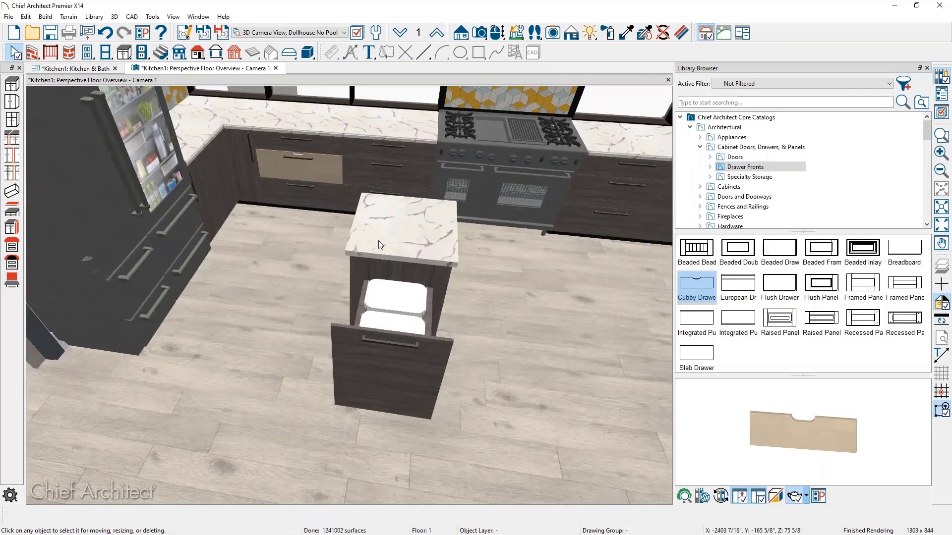
{"action": "scroll", "coordinate": [379, 240], "scroll_direction": "down", "scroll_amount": 2}
{"action": "middle_click_drag", "start_coordinate": [382, 295], "coordinate": [348, 293]}
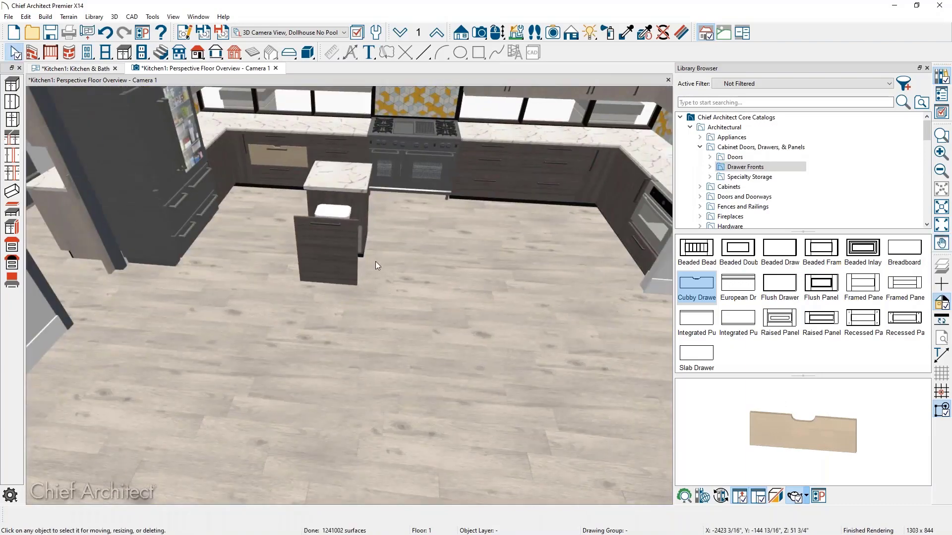
{"action": "left_click", "coordinate": [696, 283]}
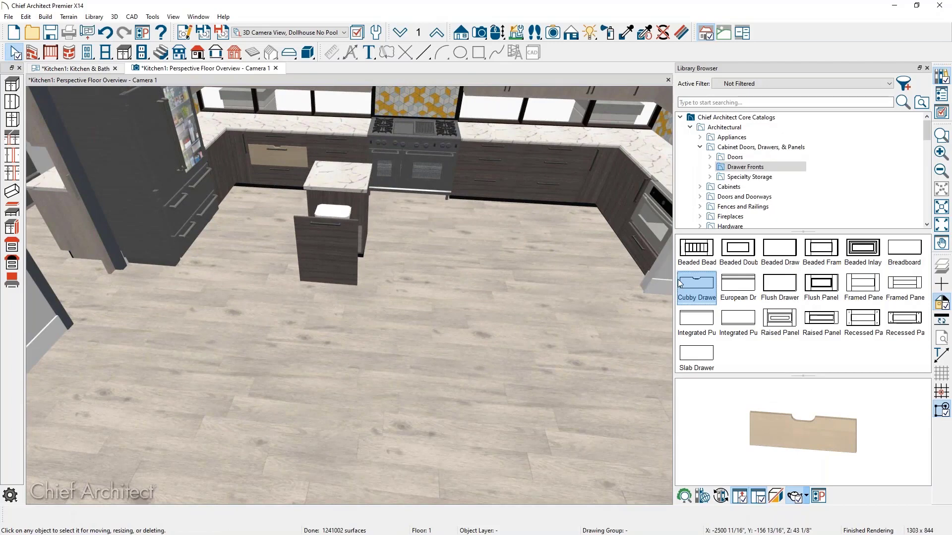
{"action": "left_click", "coordinate": [492, 271]}
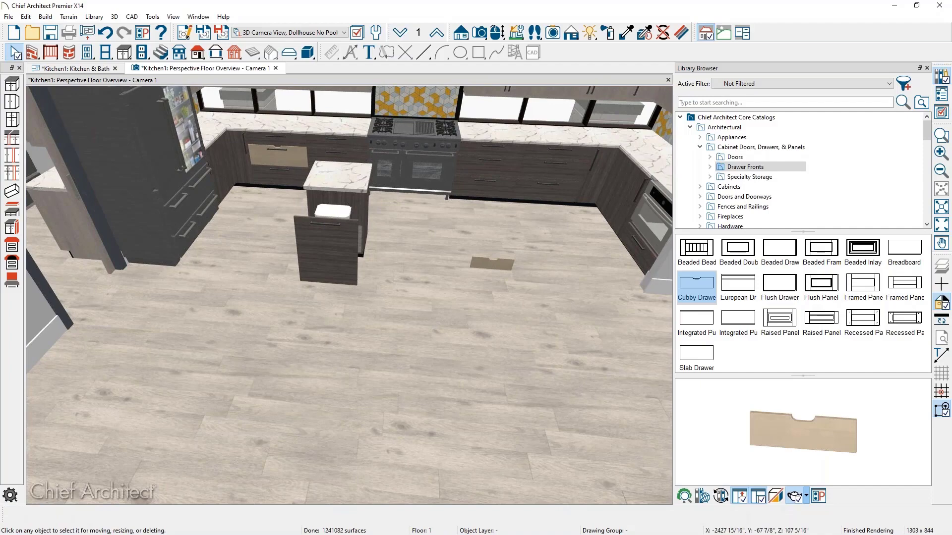
{"action": "scroll", "coordinate": [491, 268], "scroll_direction": "up", "scroll_amount": 5}
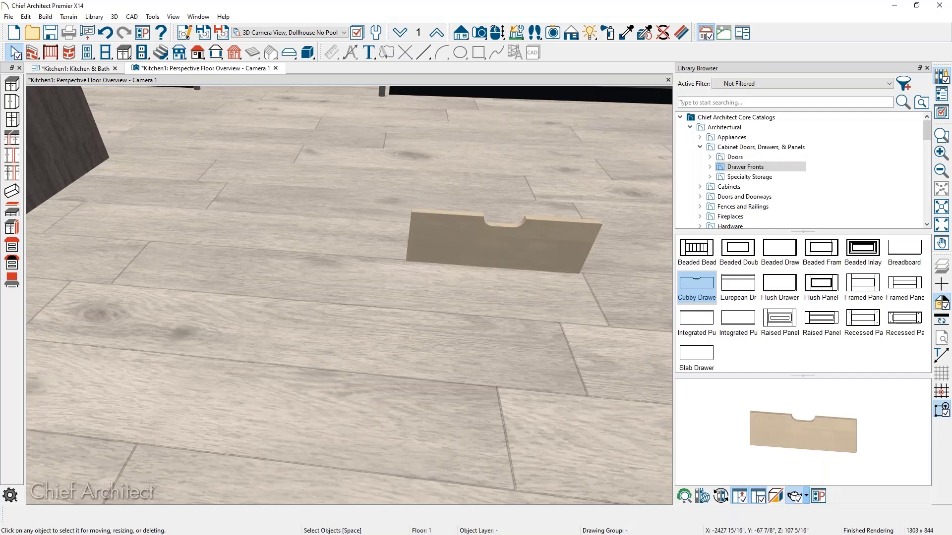
{"action": "scroll", "coordinate": [491, 273], "scroll_direction": "down", "scroll_amount": 5}
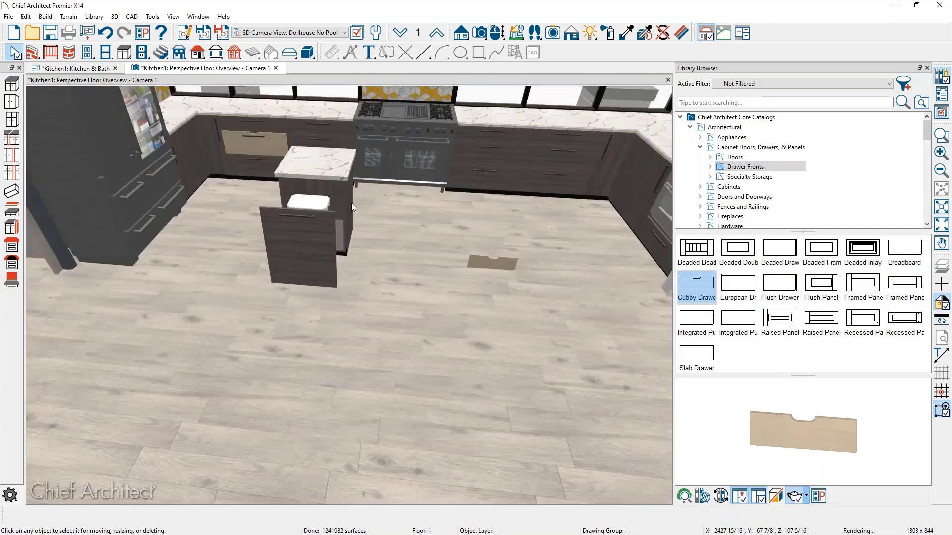
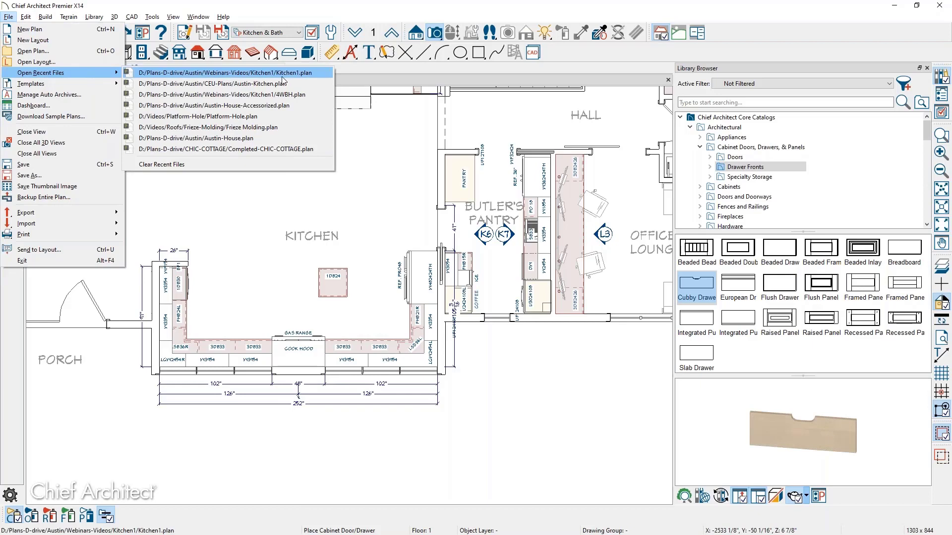
Open the recent plan 4WBH.plan and bring its room outline into view
{"action": "left_click", "coordinate": [307, 94]}
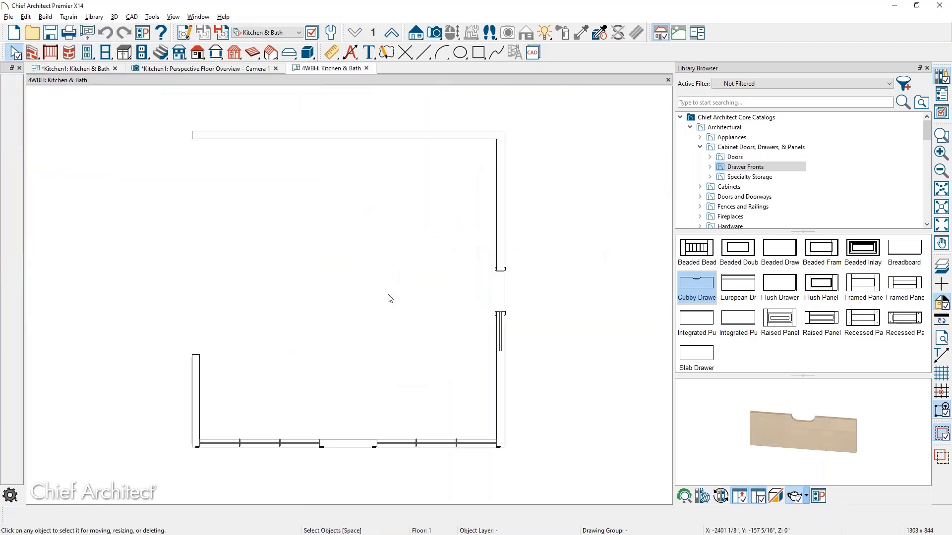
{"action": "middle_click_drag", "start_coordinate": [391, 315], "coordinate": [423, 273]}
{"action": "scroll", "coordinate": [424, 273], "scroll_direction": "down", "scroll_amount": 1}
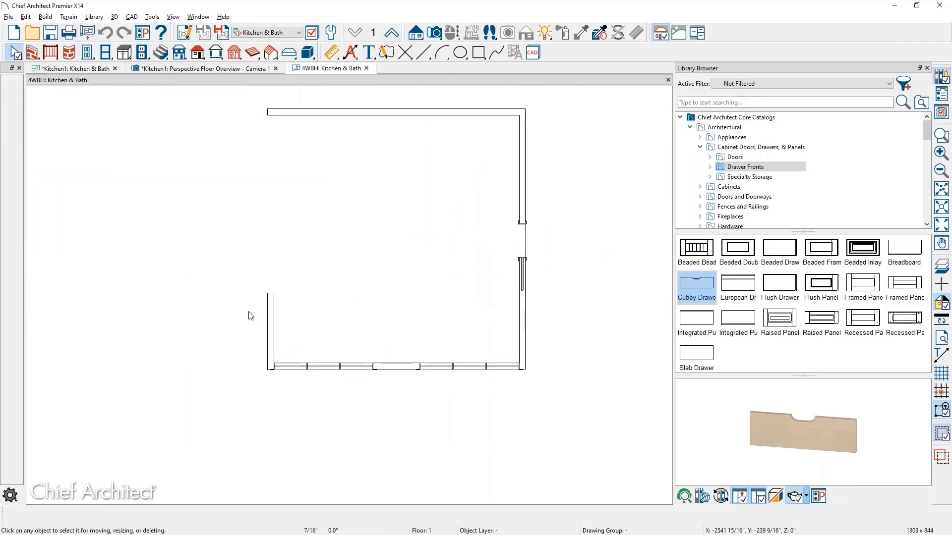
{"action": "middle_click_drag", "start_coordinate": [310, 264], "coordinate": [204, 326]}
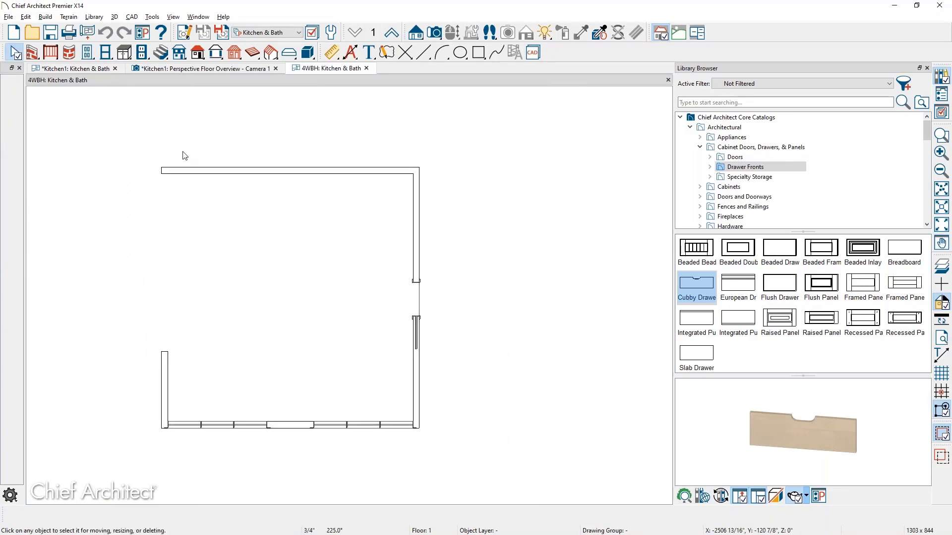
Draw an interior wall about 100 5/16" long at 15° outward from the room's upper-right corner
{"action": "left_click", "coordinate": [32, 52]}
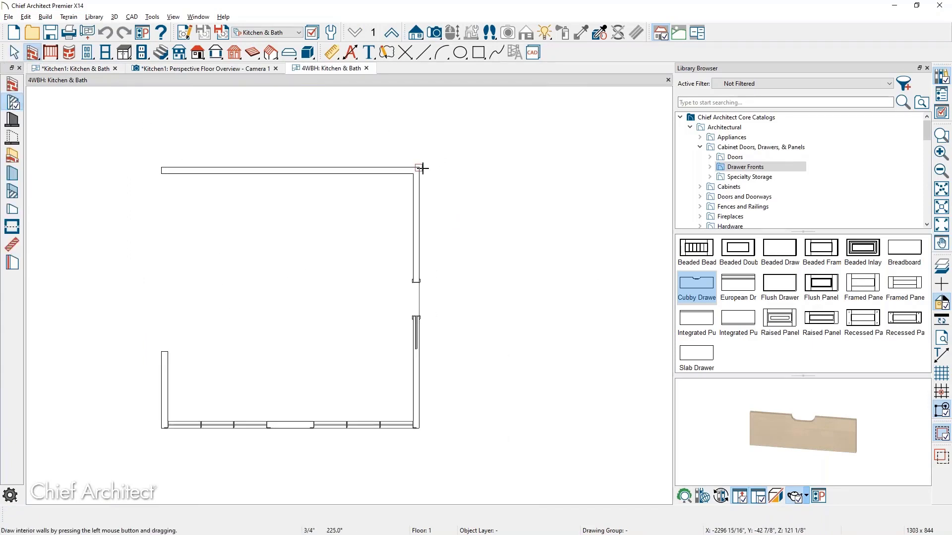
{"action": "left_click_drag", "start_coordinate": [426, 167], "coordinate": [511, 145]}
{"action": "scroll", "coordinate": [493, 179], "scroll_direction": "up", "scroll_amount": 3}
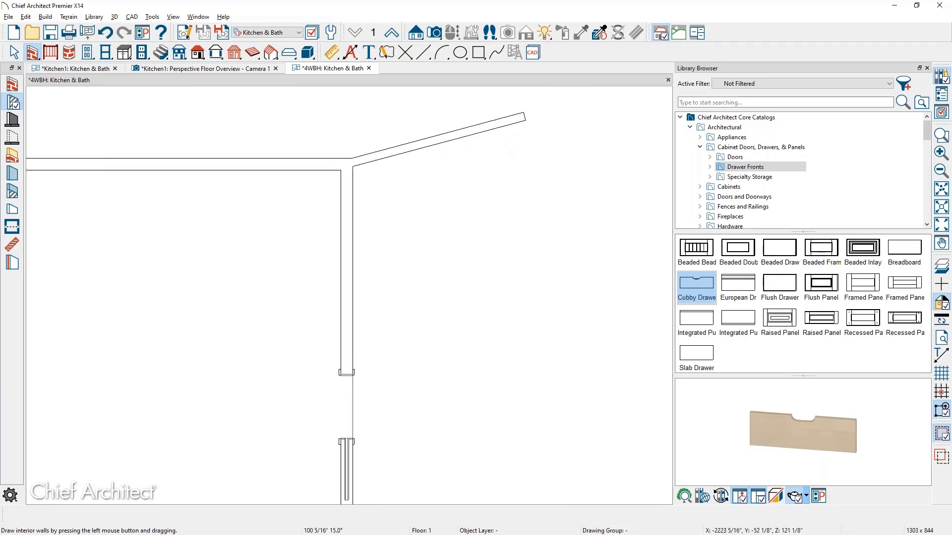
{"action": "scroll", "coordinate": [466, 219], "scroll_direction": "up", "scroll_amount": 1}
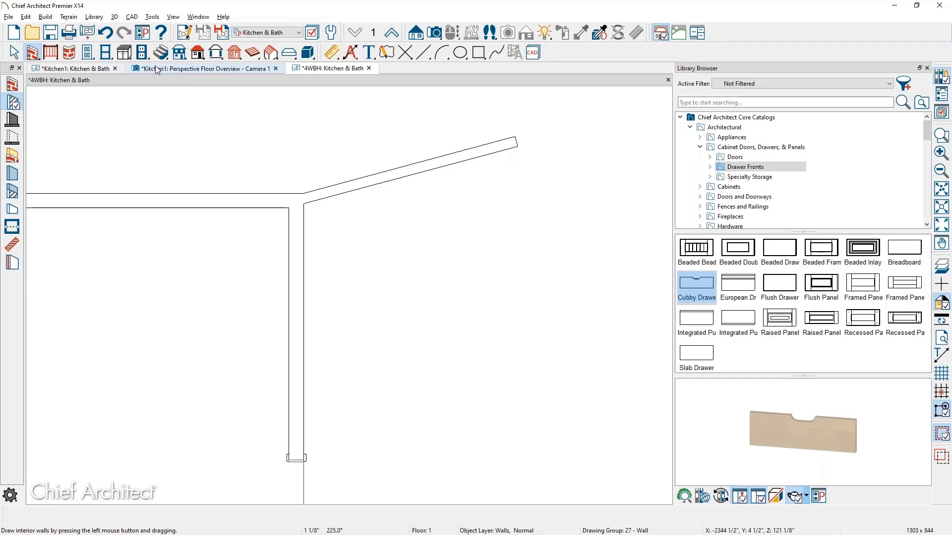
Place a diagonal corner base cabinet in the room's upper-right corner and reflect a copy of it across the vertical wall
{"action": "left_click", "coordinate": [124, 52]}
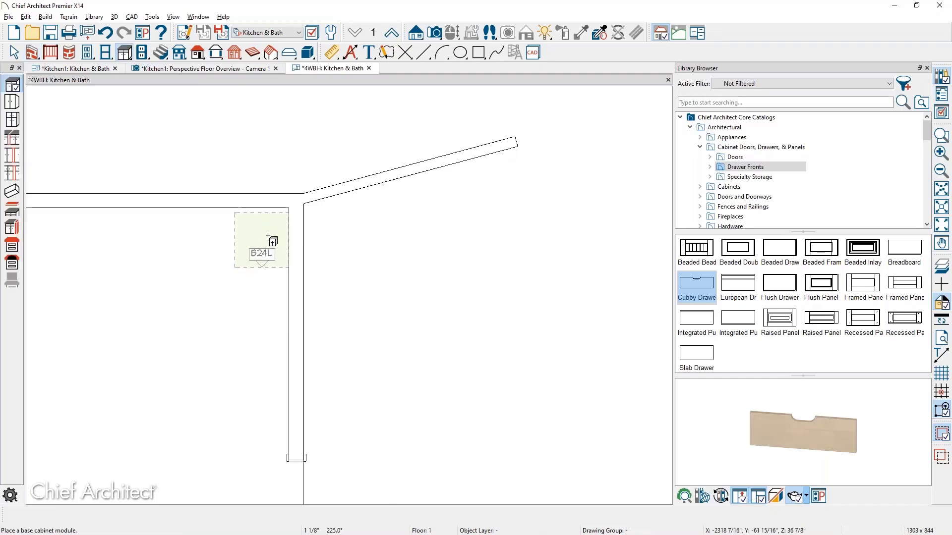
{"action": "left_click", "coordinate": [283, 221]}
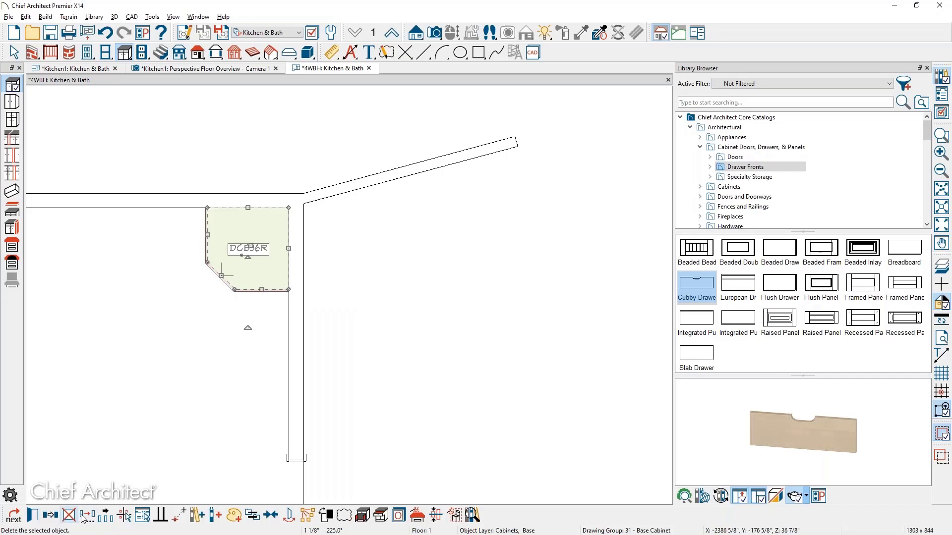
{"action": "left_click", "coordinate": [51, 515]}
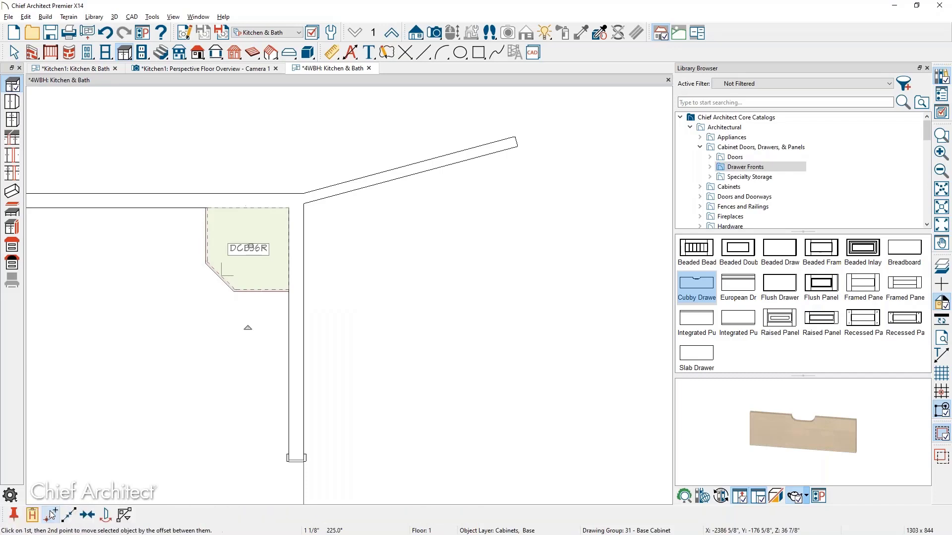
{"action": "left_click", "coordinate": [105, 516]}
{"action": "left_click", "coordinate": [296, 384]}
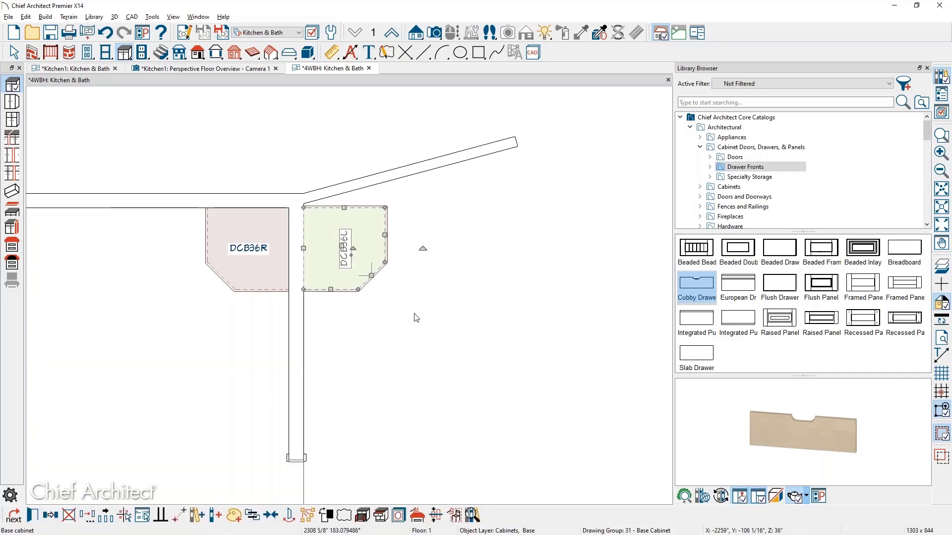
{"action": "key", "text": "Escape"}
{"action": "scroll", "coordinate": [431, 218], "scroll_direction": "up", "scroll_amount": 3}
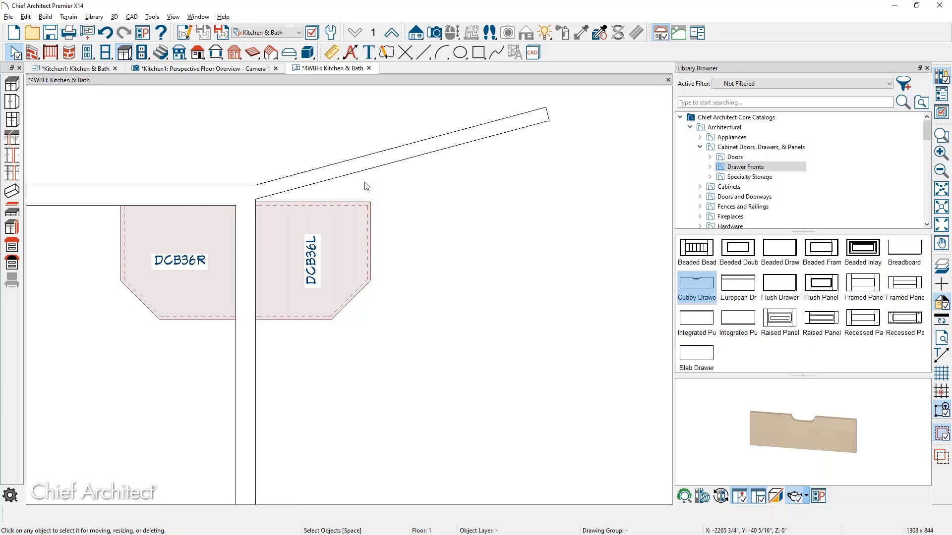
Generate a custom countertop from the corner cabinet outside the room, beneath the angled wall
{"action": "left_click", "coordinate": [340, 231]}
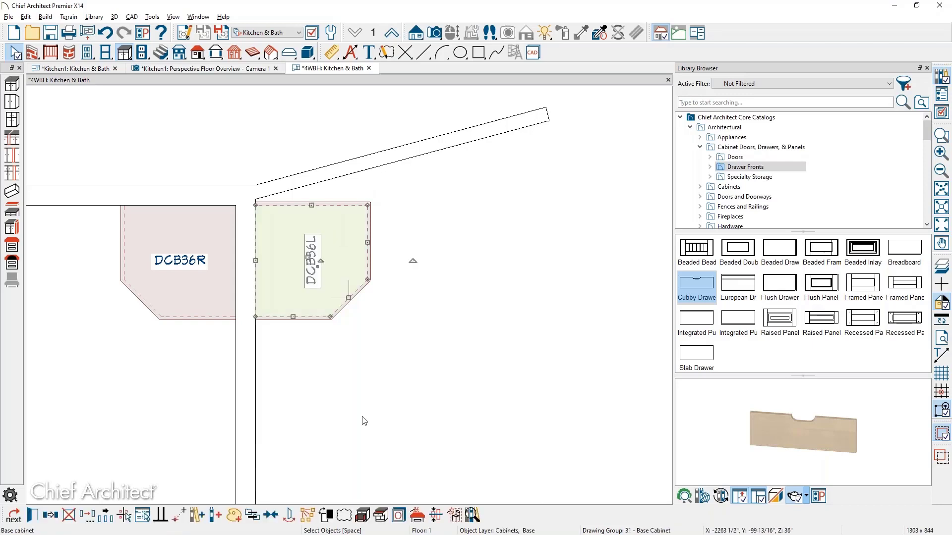
{"action": "left_click", "coordinate": [418, 517]}
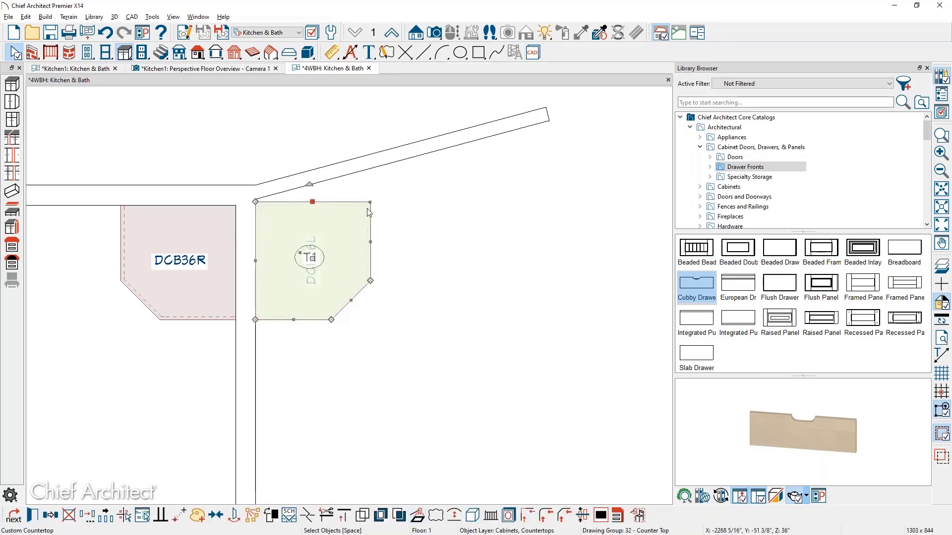
{"action": "left_click_drag", "start_coordinate": [370, 182], "coordinate": [369, 168]}
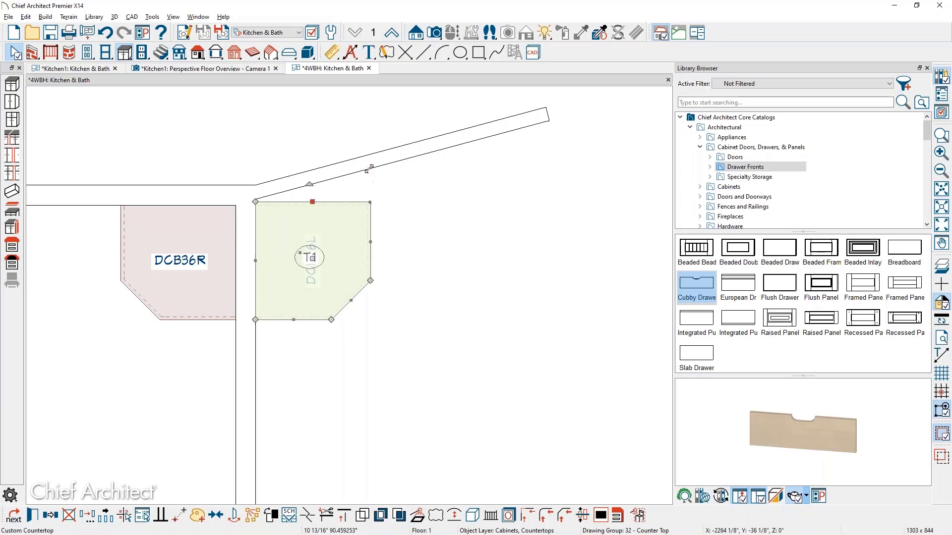
Join the custom countertop's back edge and outer side edge into a single corner, deleting the short intervening edge
{"action": "scroll", "coordinate": [343, 216], "scroll_direction": "up", "scroll_amount": 2}
{"action": "scroll", "coordinate": [359, 200], "scroll_direction": "up", "scroll_amount": 2}
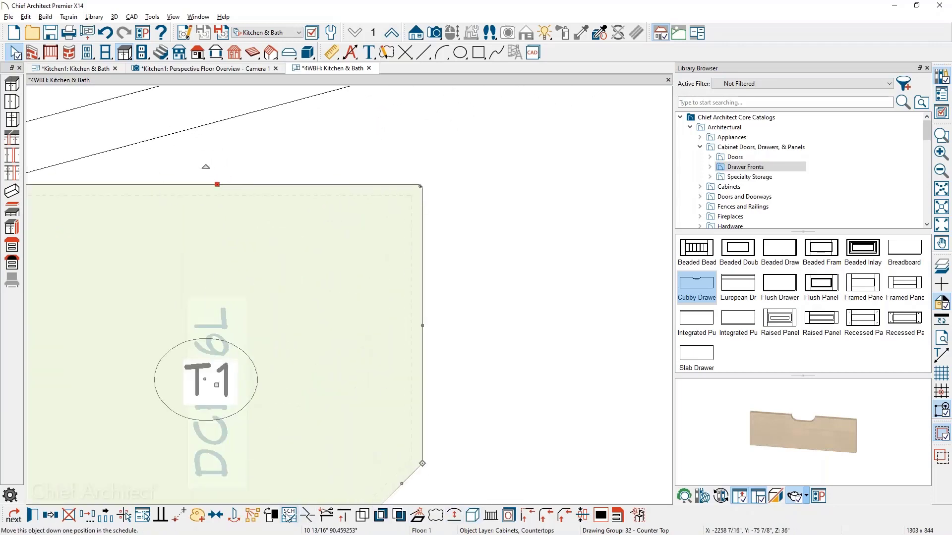
{"action": "left_click", "coordinate": [526, 520]}
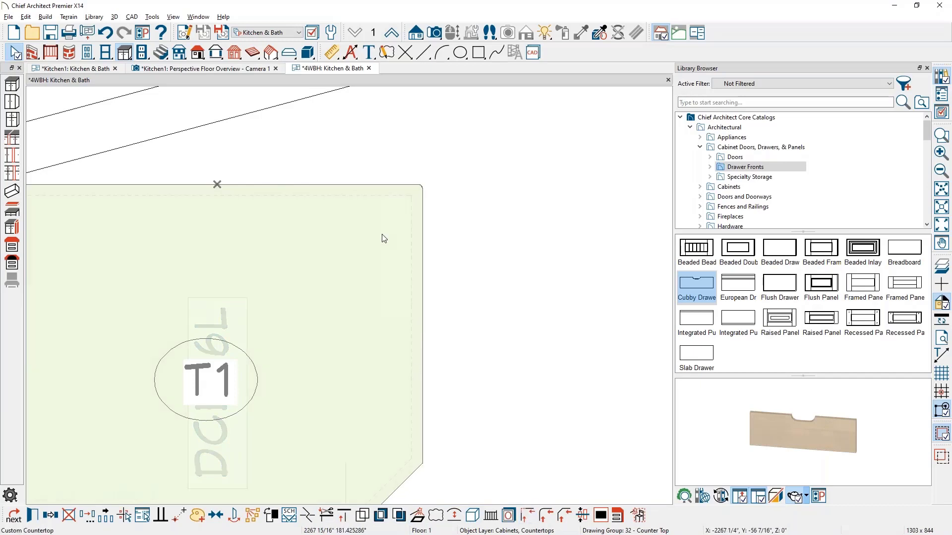
{"action": "left_click", "coordinate": [421, 221]}
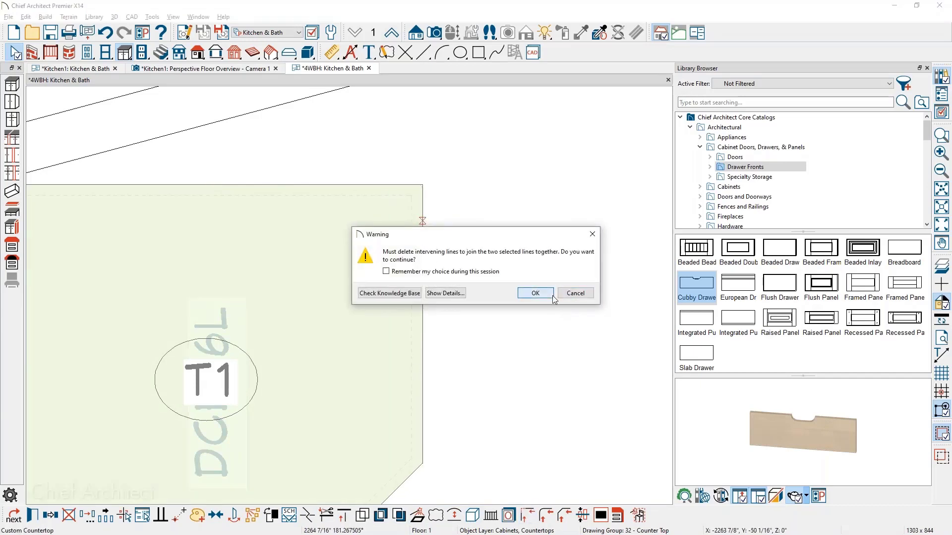
{"action": "left_click", "coordinate": [535, 293]}
Stretch the custom countertop's back corners to meet the angled wall, moving the outer corner about 10 11/16"
{"action": "scroll", "coordinate": [424, 196], "scroll_direction": "down", "scroll_amount": 2}
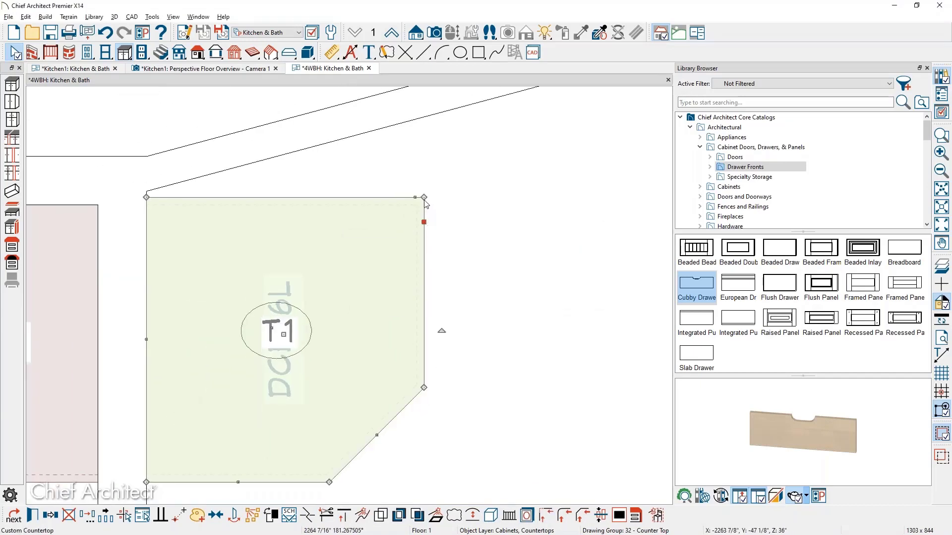
{"action": "left_click_drag", "start_coordinate": [425, 204], "coordinate": [420, 118]}
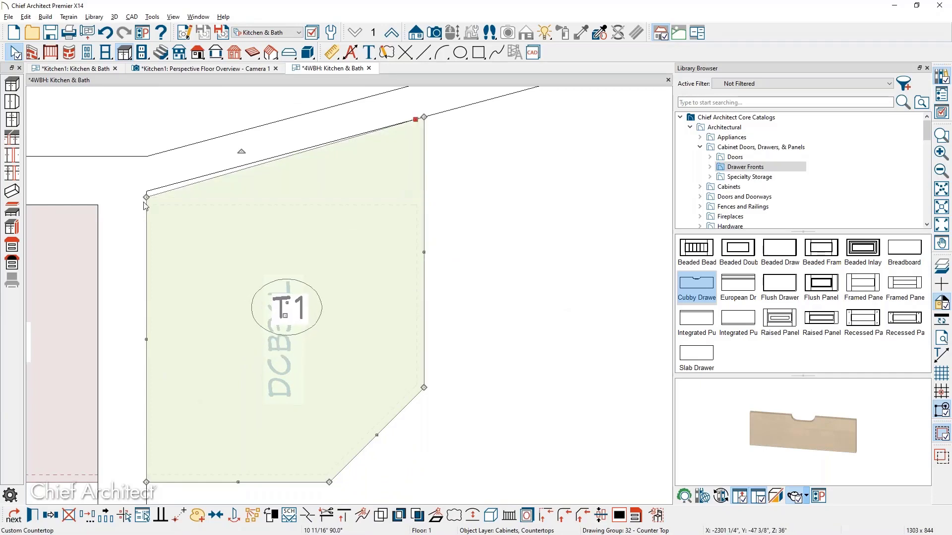
{"action": "key", "text": "Escape"}
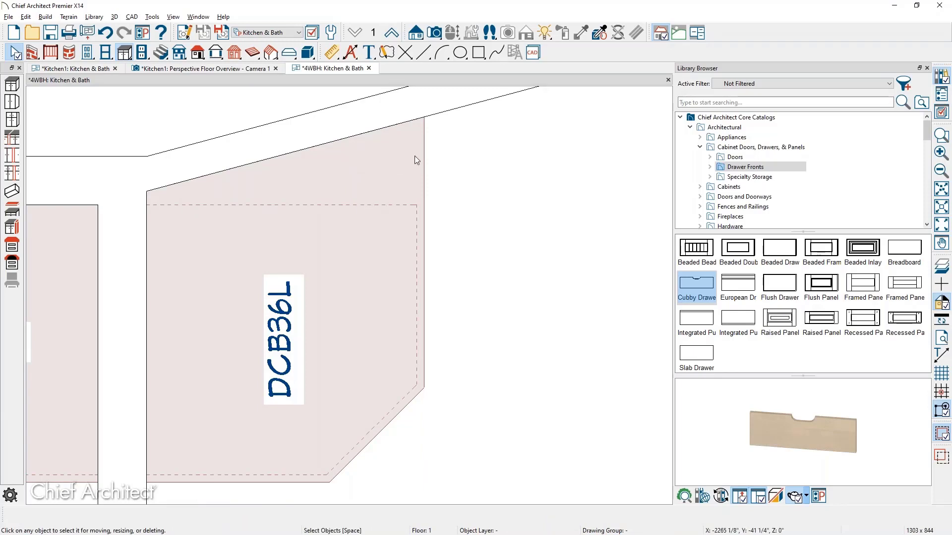
Place a Beaded Raised Panel Door in the open area beside the corner cabinet and turn on display of its layer
{"action": "left_click", "coordinate": [733, 157]}
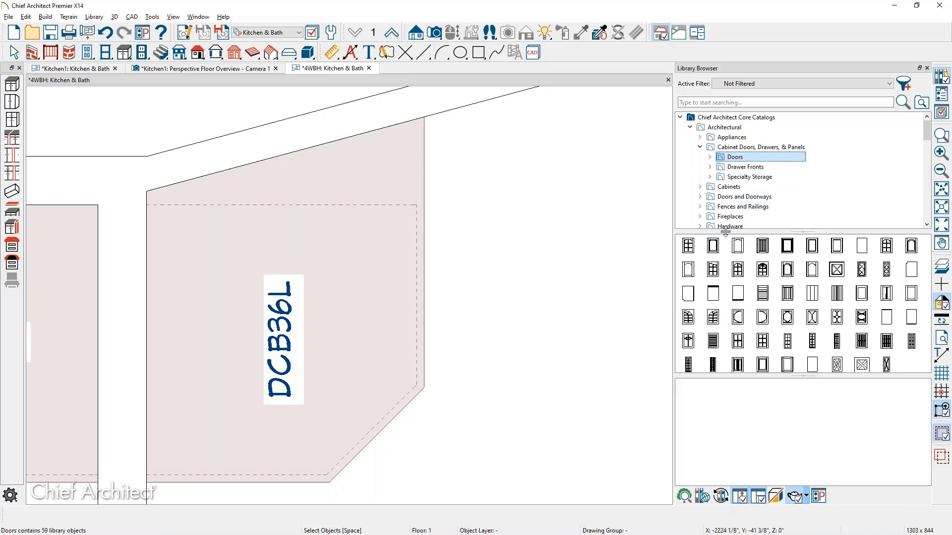
{"action": "left_click", "coordinate": [812, 246]}
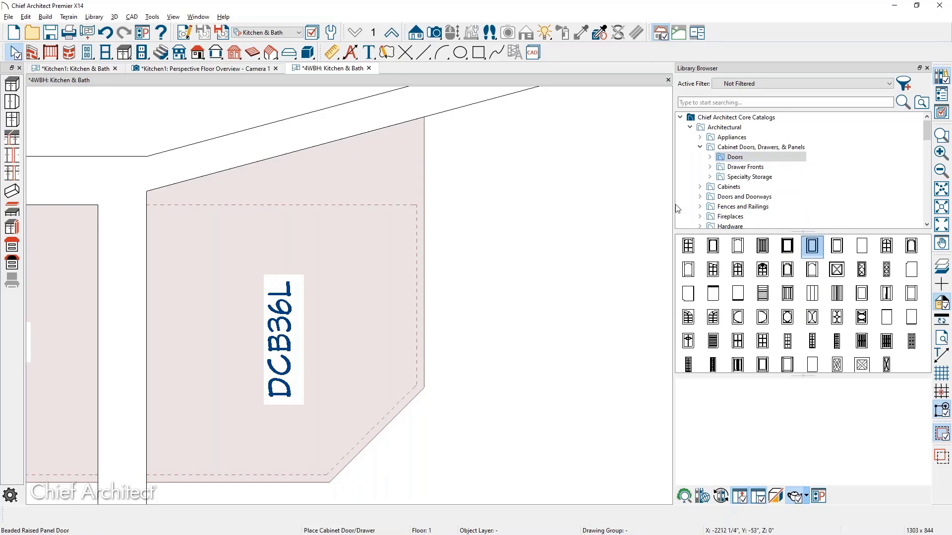
{"action": "left_click", "coordinate": [579, 217]}
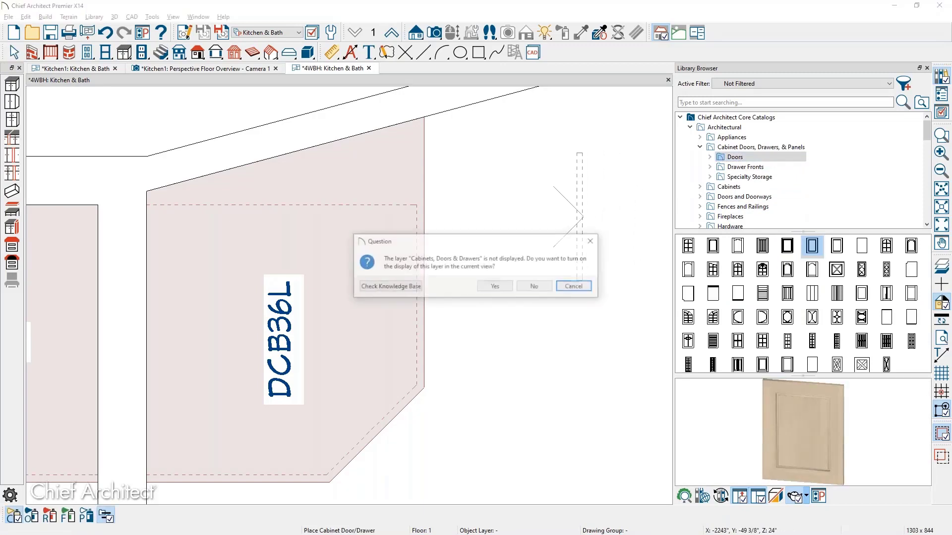
{"action": "left_click", "coordinate": [495, 286]}
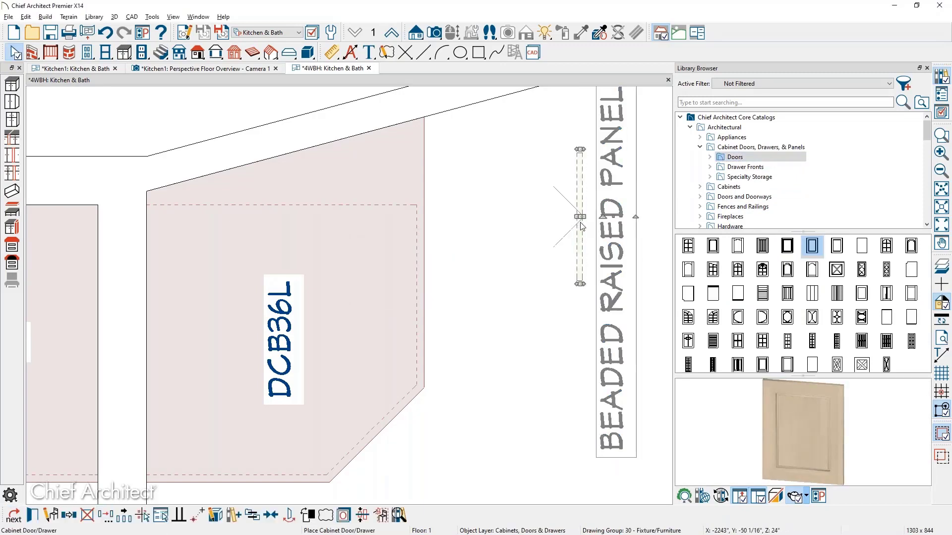
Move the panel door under the countertop's outer edge and narrow it to fill the gap between cabinet back and angled wall
{"action": "left_click_drag", "start_coordinate": [580, 216], "coordinate": [412, 139]}
{"action": "middle_click_drag", "start_coordinate": [411, 89], "coordinate": [396, 207]}
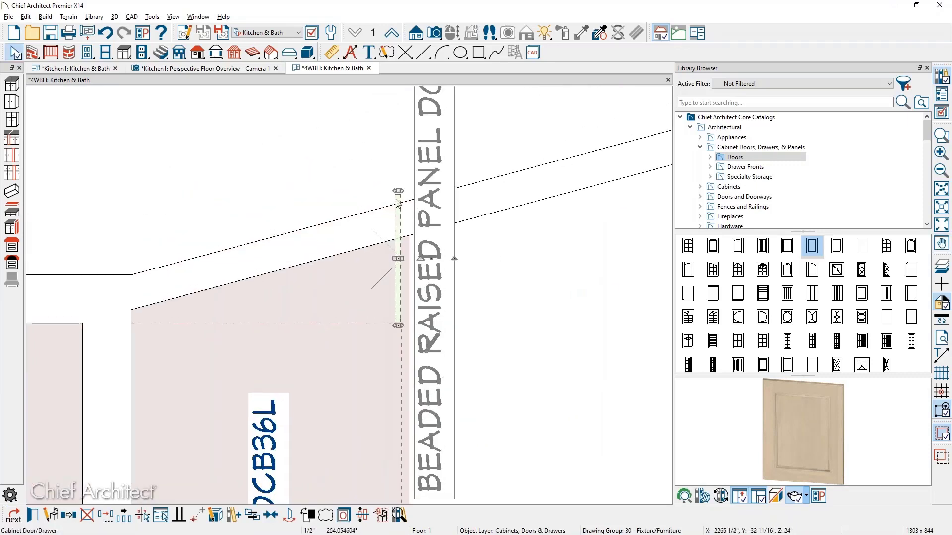
{"action": "left_click_drag", "start_coordinate": [396, 203], "coordinate": [408, 246]}
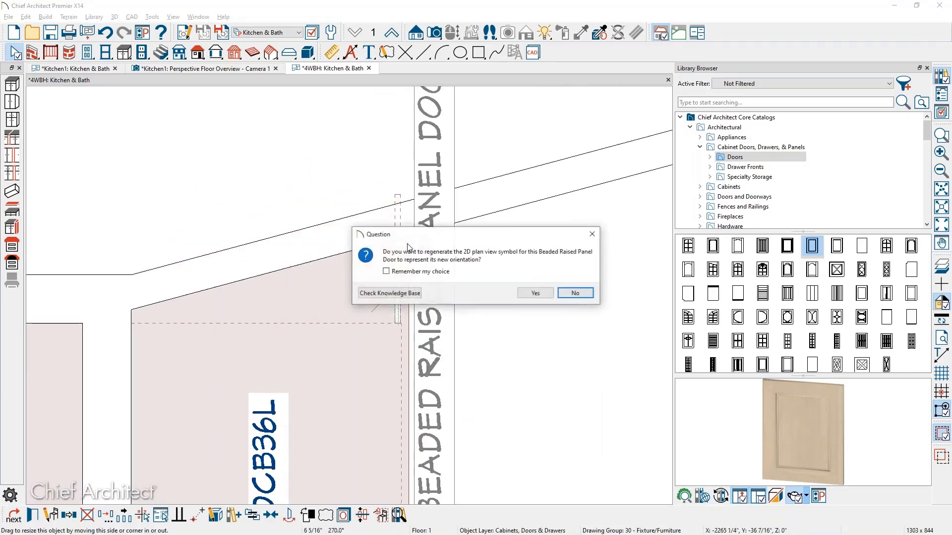
{"action": "key", "text": "Return"}
{"action": "scroll", "coordinate": [393, 181], "scroll_direction": "down", "scroll_amount": 1}
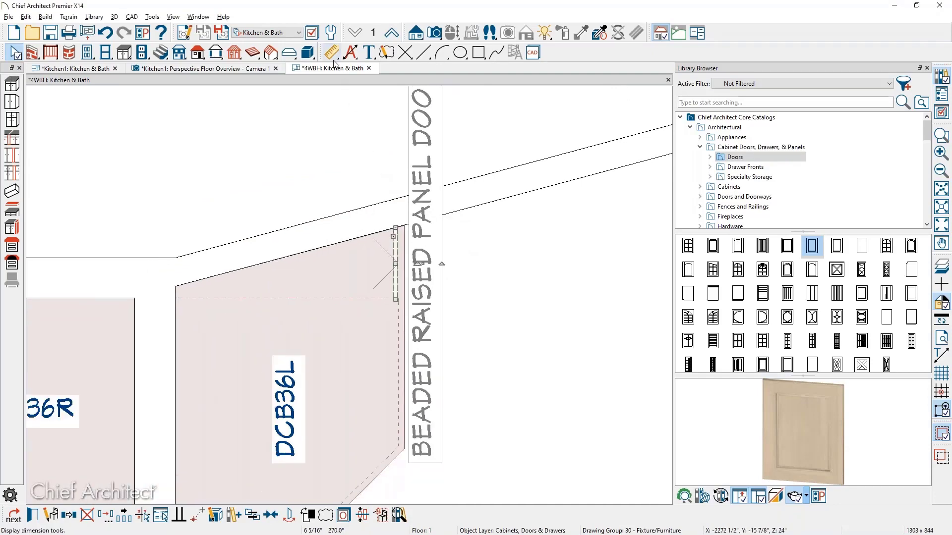
Create a full camera view looking toward the corner cabinet and its door panel
{"action": "left_click", "coordinate": [434, 32]}
{"action": "scroll", "coordinate": [368, 321], "scroll_direction": "down", "scroll_amount": 3}
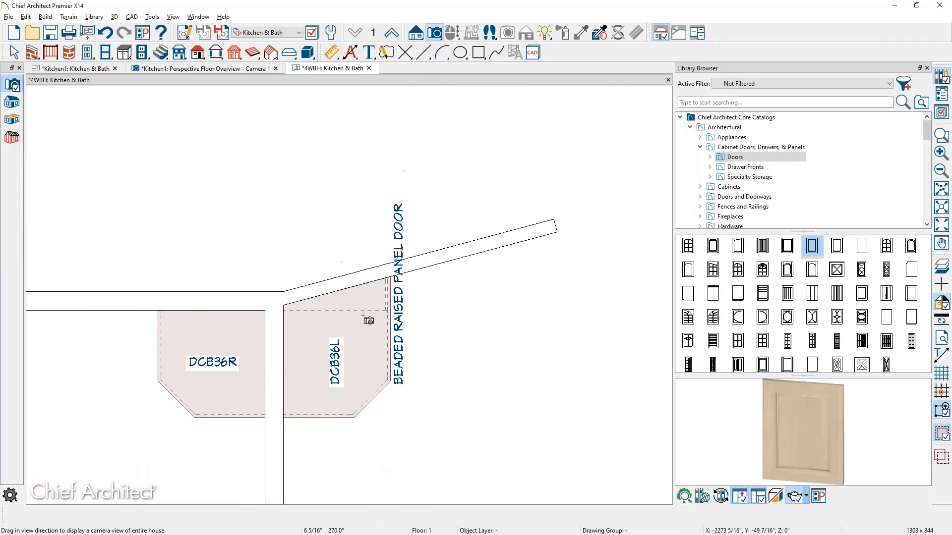
{"action": "left_click_drag", "start_coordinate": [585, 429], "coordinate": [445, 357]}
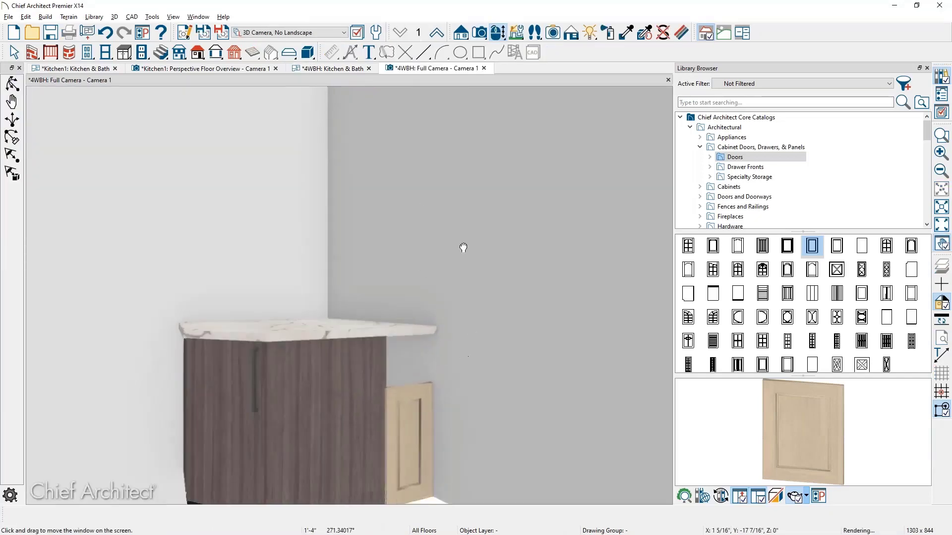
Raise the door panel's top to the underside of the countertop and view it from above
{"action": "left_click", "coordinate": [403, 392]}
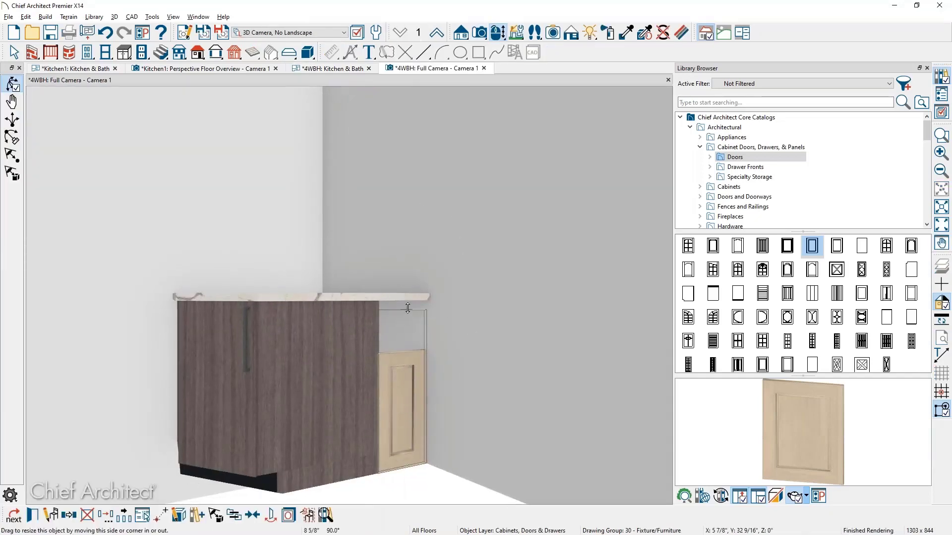
{"action": "left_click_drag", "start_coordinate": [408, 307], "coordinate": [407, 300]}
{"action": "key", "text": "Escape"}
{"action": "scroll", "coordinate": [439, 350], "scroll_direction": "down", "scroll_amount": 1}
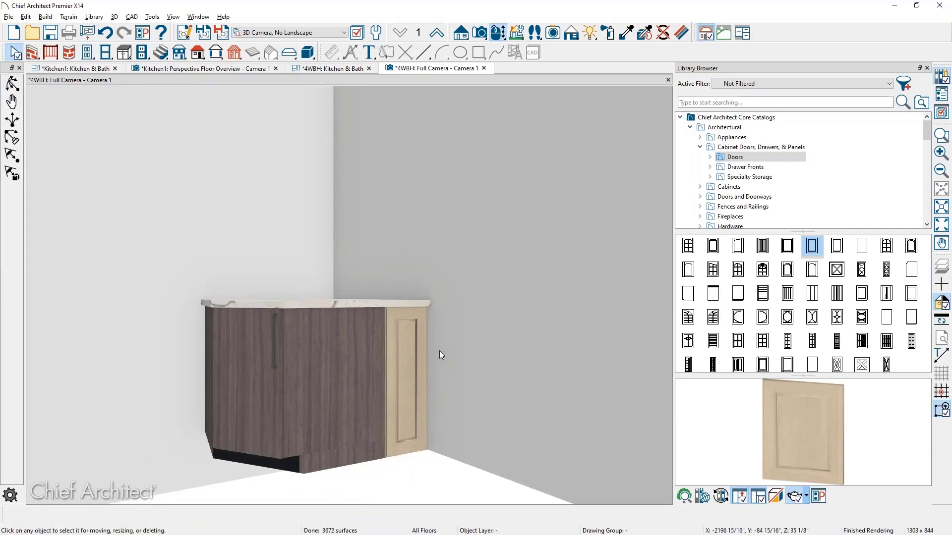
{"action": "middle_click_drag", "start_coordinate": [440, 353], "coordinate": [485, 421]}
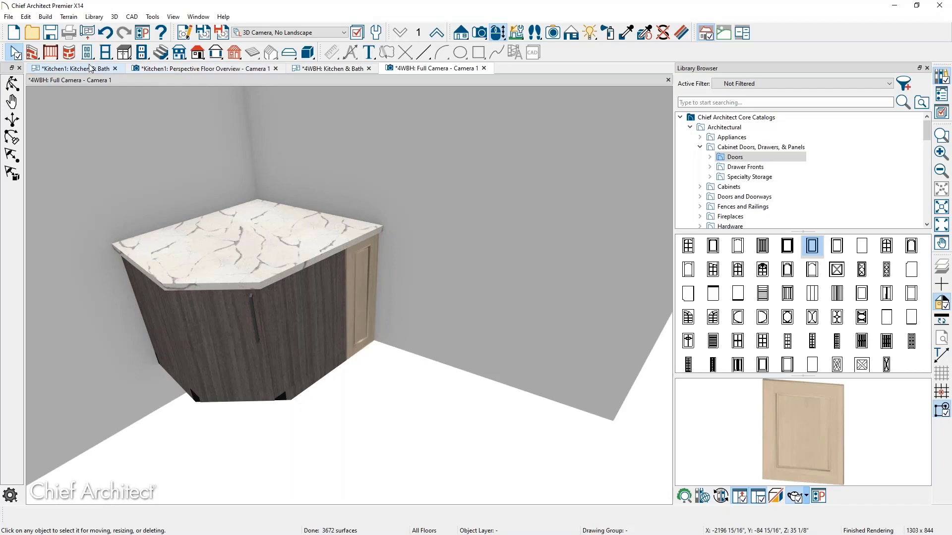
Return to the 4WBH plan view and shift the door panel about 1 3/8" outward, onto the outside of the cabinet's side
{"action": "left_click", "coordinate": [352, 68]}
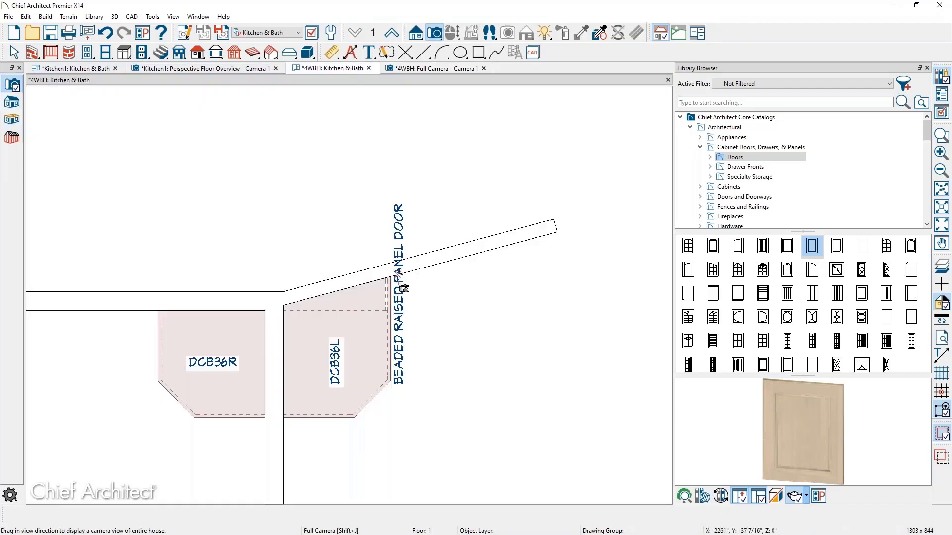
{"action": "scroll", "coordinate": [404, 289], "scroll_direction": "up", "scroll_amount": 2}
{"action": "key", "text": "space"}
{"action": "scroll", "coordinate": [363, 274], "scroll_direction": "up", "scroll_amount": 2}
{"action": "left_click", "coordinate": [384, 277]}
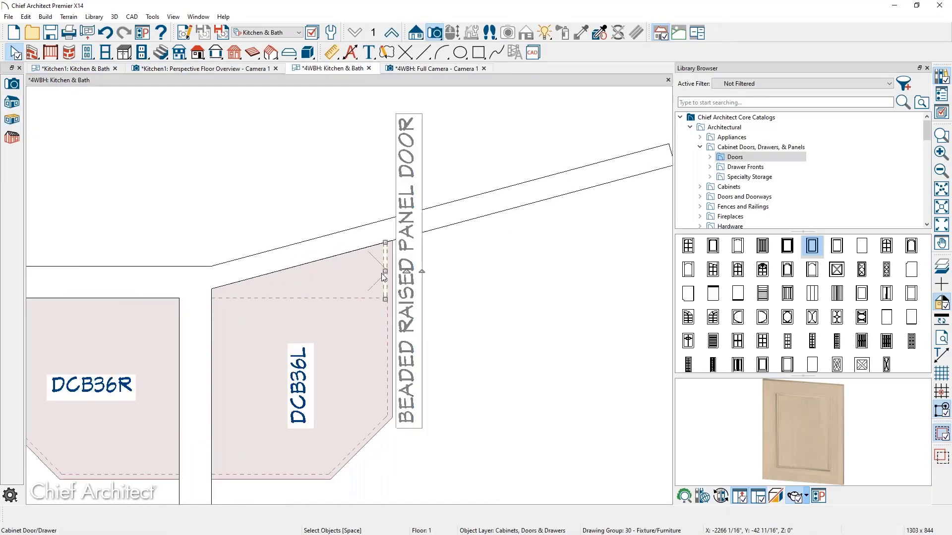
{"action": "scroll", "coordinate": [384, 276], "scroll_direction": "up", "scroll_amount": 1}
{"action": "left_click", "coordinate": [394, 270]}
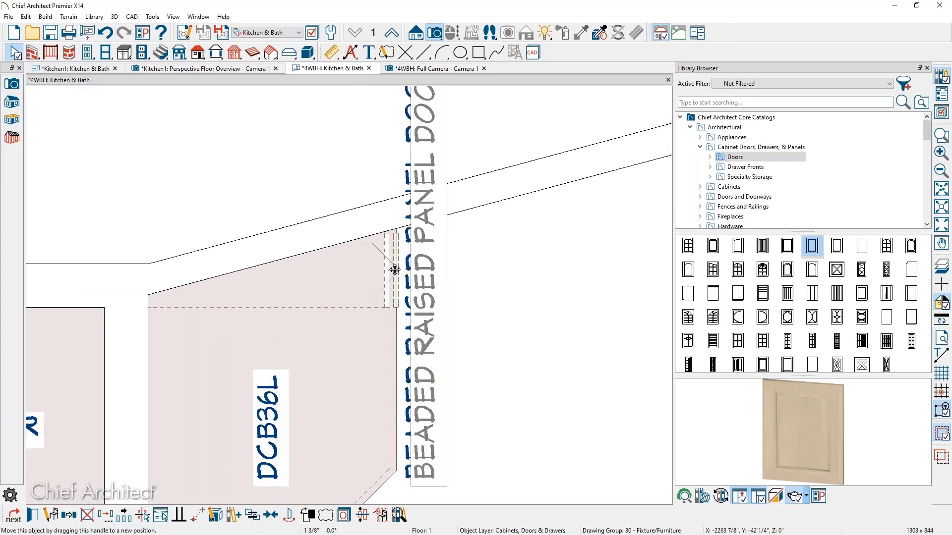
Stretch the door panel's front end to the angled cabinet front so it covers the cabinet's full side
{"action": "scroll", "coordinate": [394, 269], "scroll_direction": "down", "scroll_amount": 1}
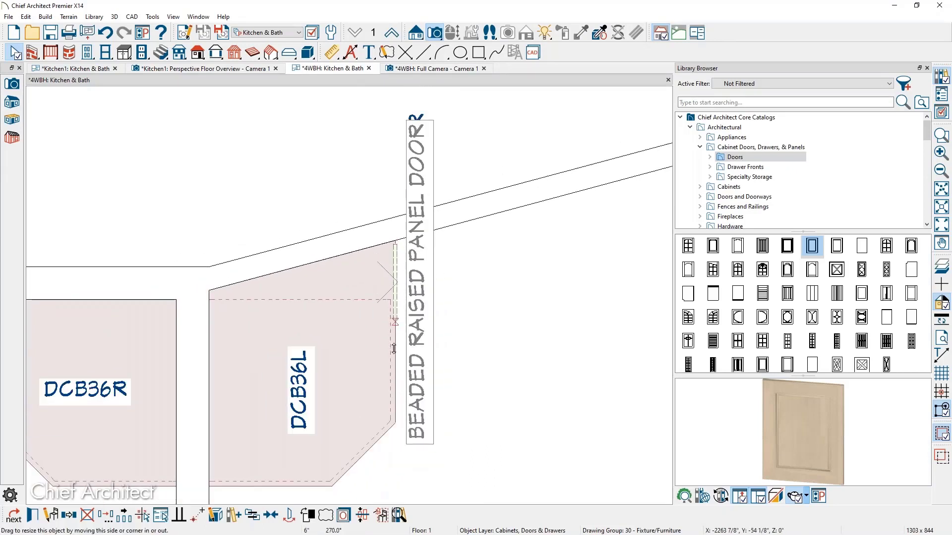
{"action": "left_click_drag", "start_coordinate": [394, 401], "coordinate": [395, 414]}
{"action": "key", "text": "Escape"}
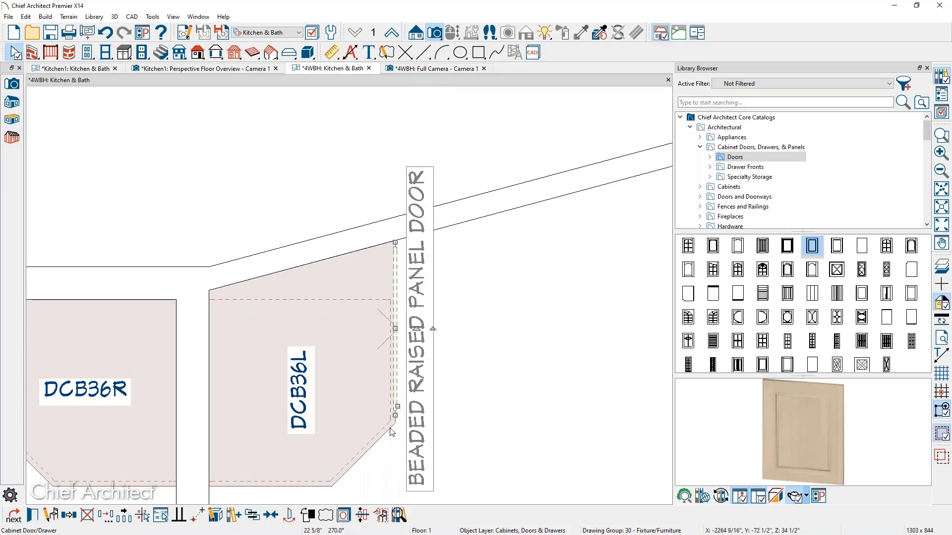
Switch to the full camera view to examine the widened side panel under the custom countertop
{"action": "left_click", "coordinate": [361, 269]}
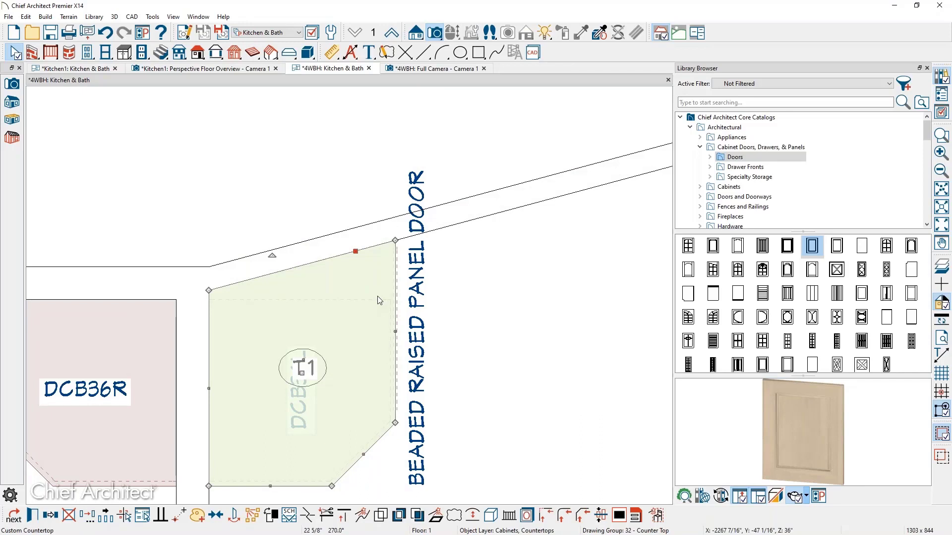
{"action": "left_click", "coordinate": [485, 293]}
{"action": "left_click", "coordinate": [404, 71]}
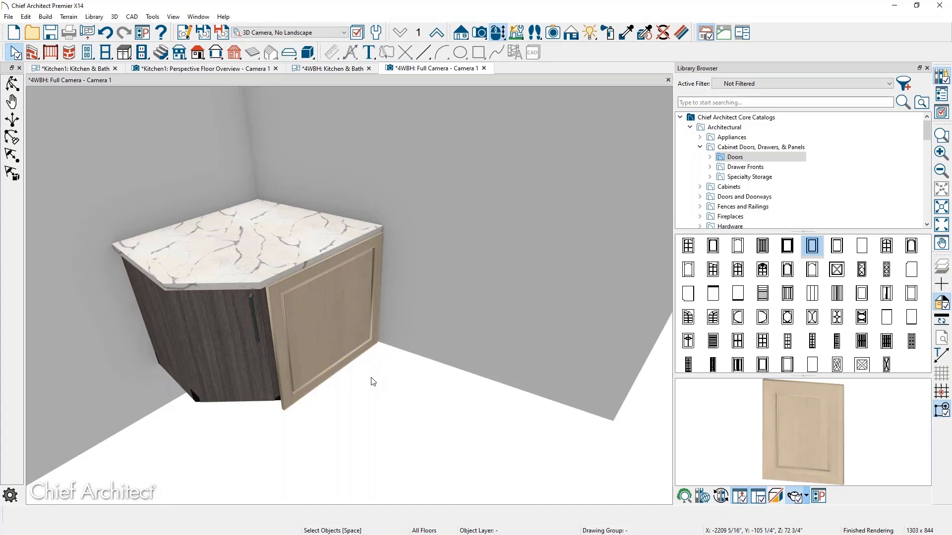
{"action": "key", "text": "alt+Tab"}
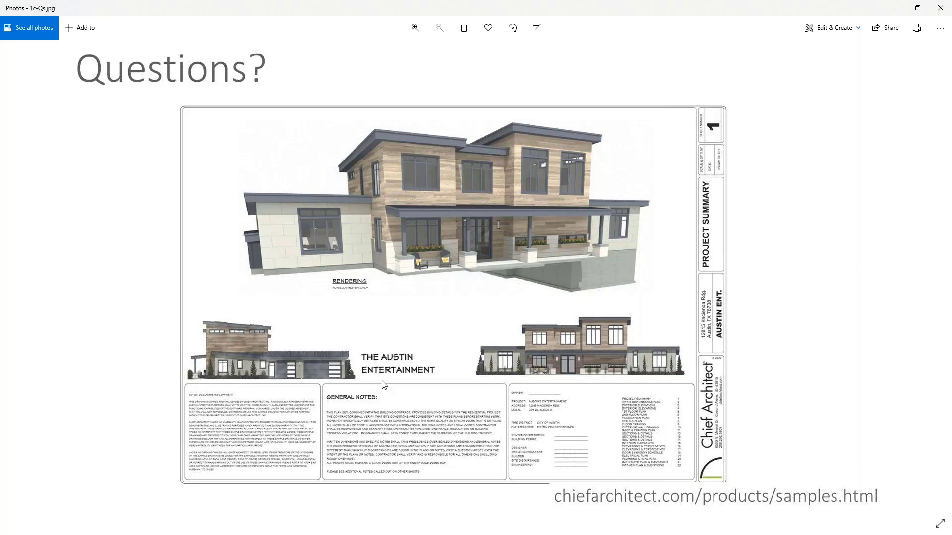
{"action": "left_click", "coordinate": [895, 8]}
Place a base cabinet against the back wall inside the room, some distance from the corner cabinet
{"action": "scroll", "coordinate": [623, 313], "scroll_direction": "down", "scroll_amount": 10}
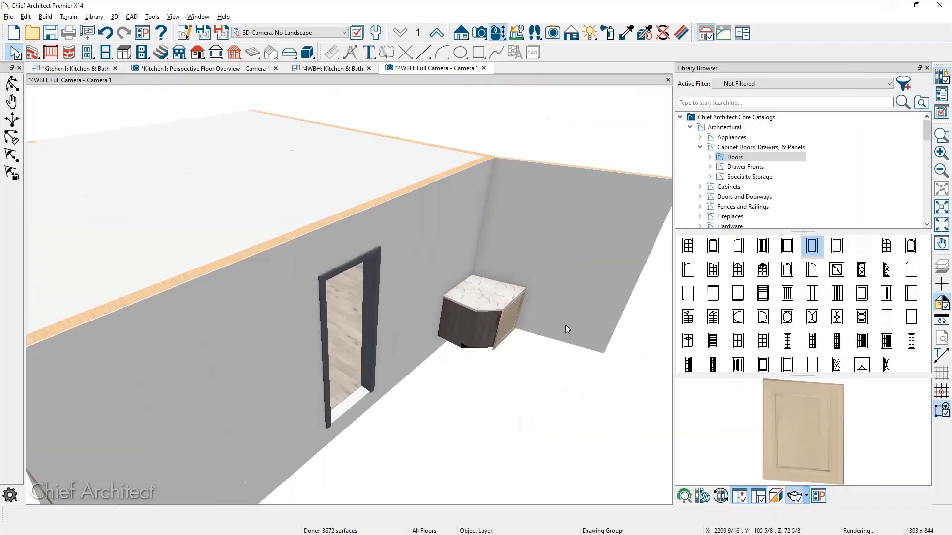
{"action": "left_click_drag", "start_coordinate": [364, 359], "coordinate": [408, 338]}
{"action": "scroll", "coordinate": [379, 347], "scroll_direction": "up", "scroll_amount": 4}
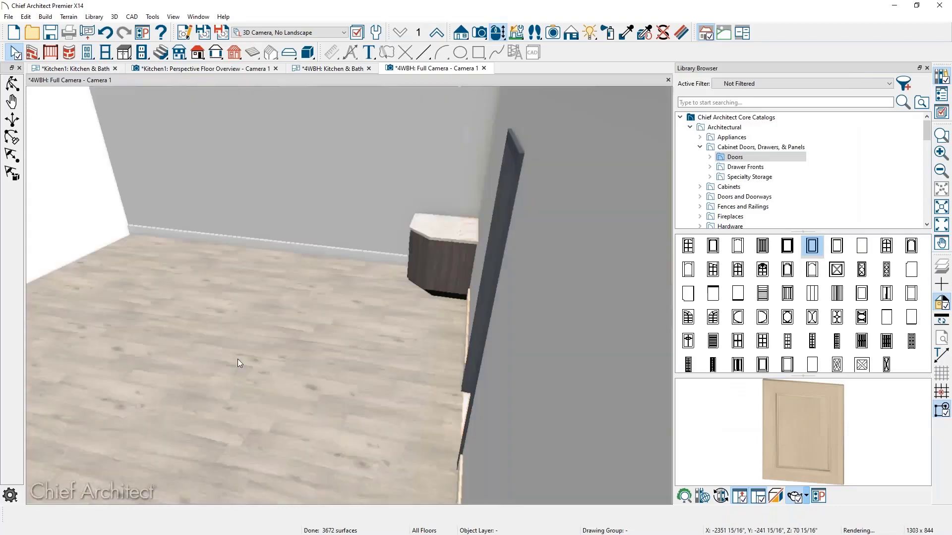
{"action": "middle_click_drag", "start_coordinate": [325, 374], "coordinate": [595, 489]}
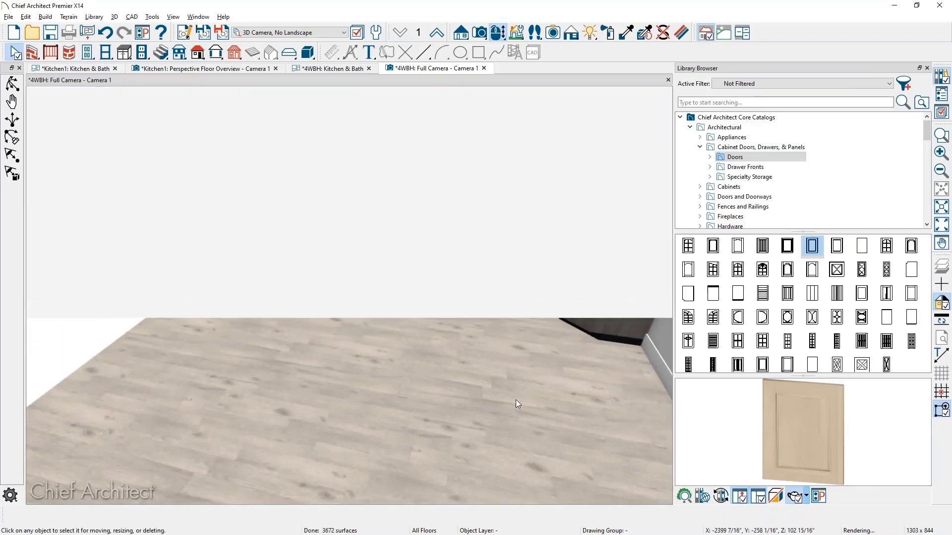
{"action": "left_click_drag", "start_coordinate": [516, 399], "coordinate": [530, 380]}
{"action": "scroll", "coordinate": [360, 306], "scroll_direction": "up", "scroll_amount": 6}
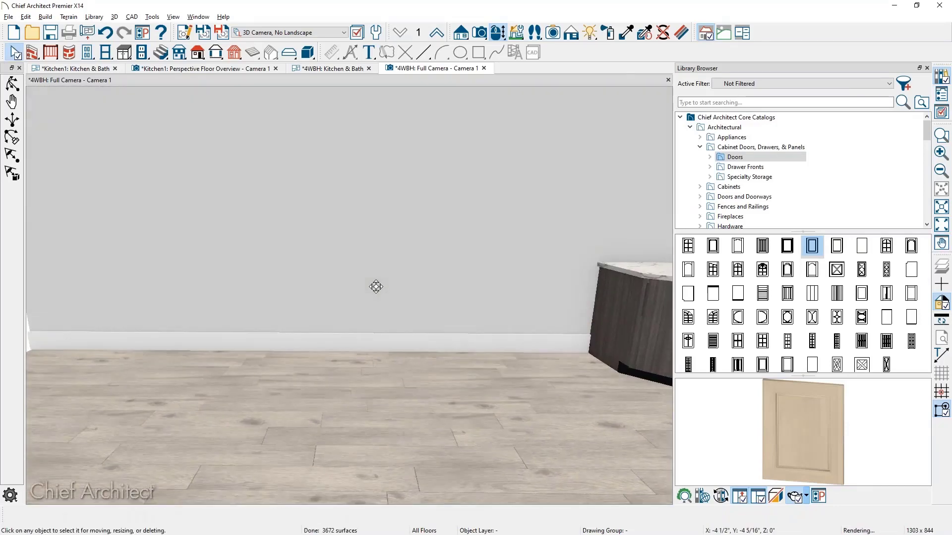
{"action": "left_click", "coordinate": [124, 52]}
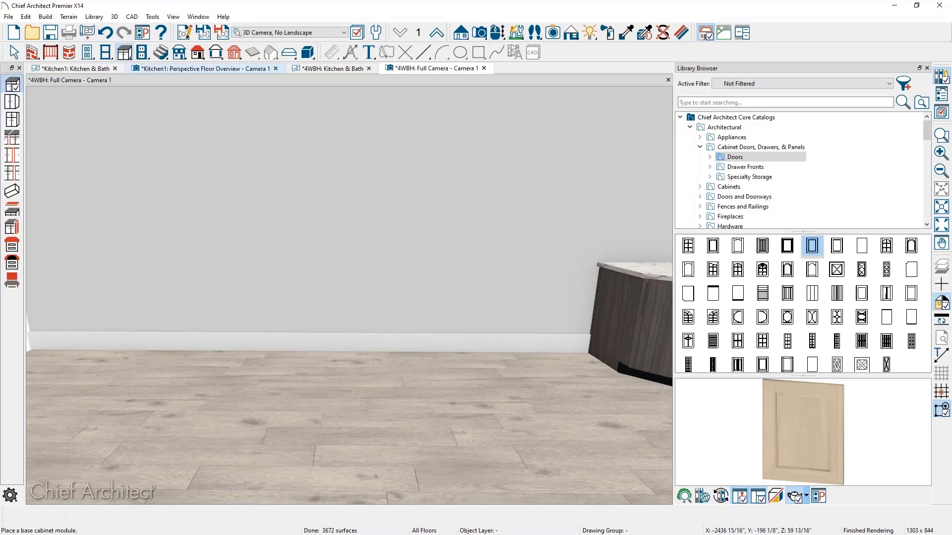
{"action": "key", "text": "space"}
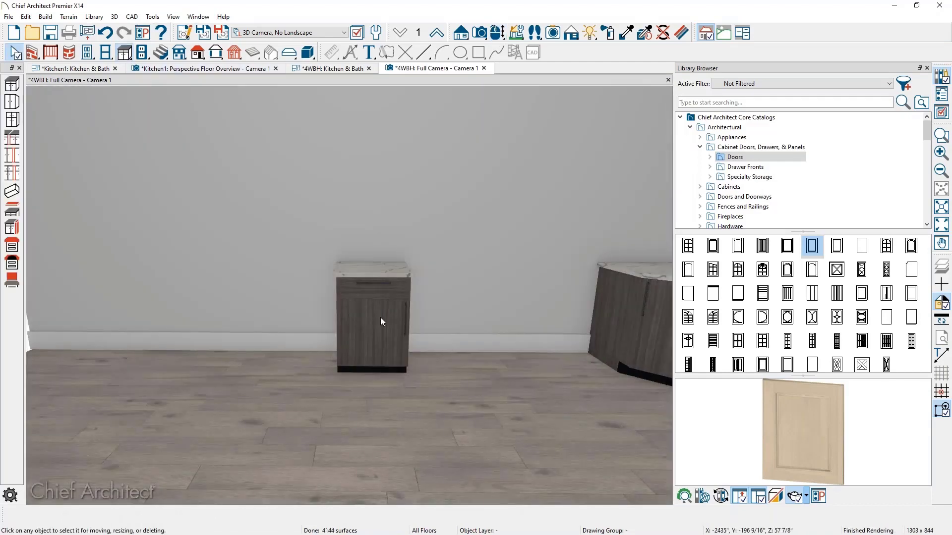
Delete the door and the separation below it from the 24" base cabinet's front, leaving one full-height drawer front
{"action": "left_click", "coordinate": [380, 317]}
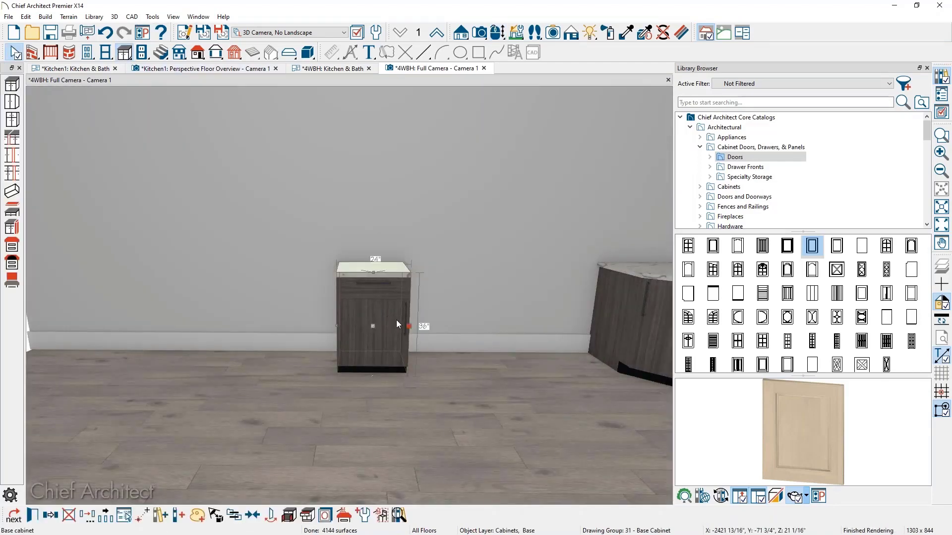
{"action": "scroll", "coordinate": [397, 319], "scroll_direction": "up", "scroll_amount": 4}
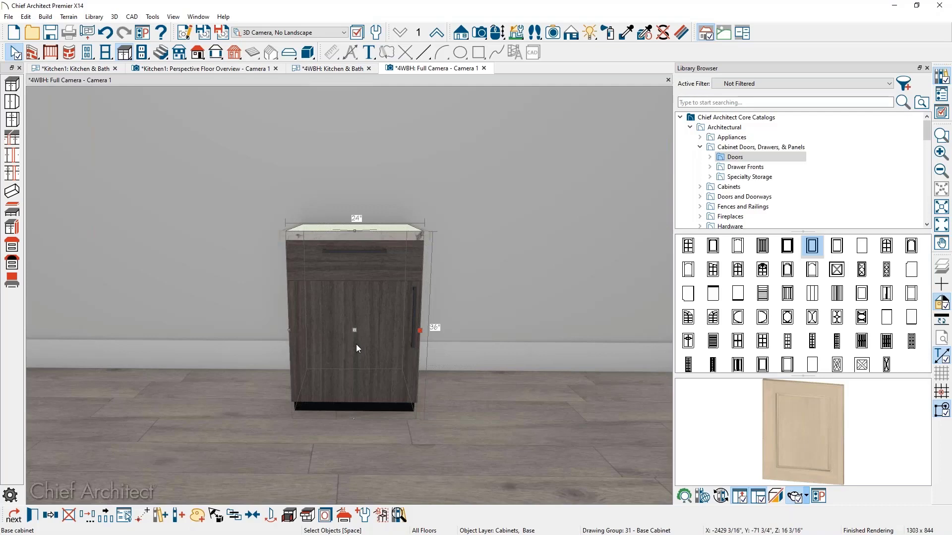
{"action": "double_click", "coordinate": [413, 371]}
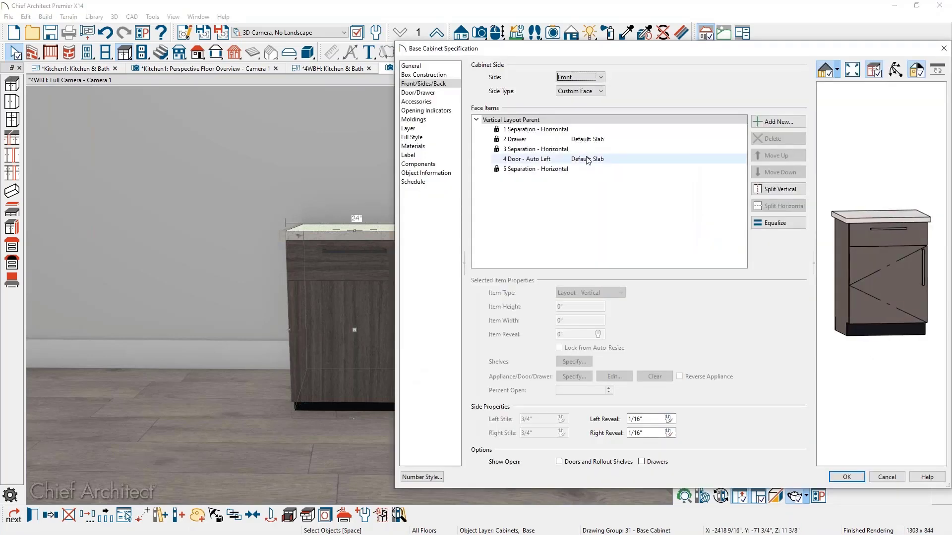
{"action": "left_click", "coordinate": [571, 158]}
{"action": "left_click", "coordinate": [773, 139]}
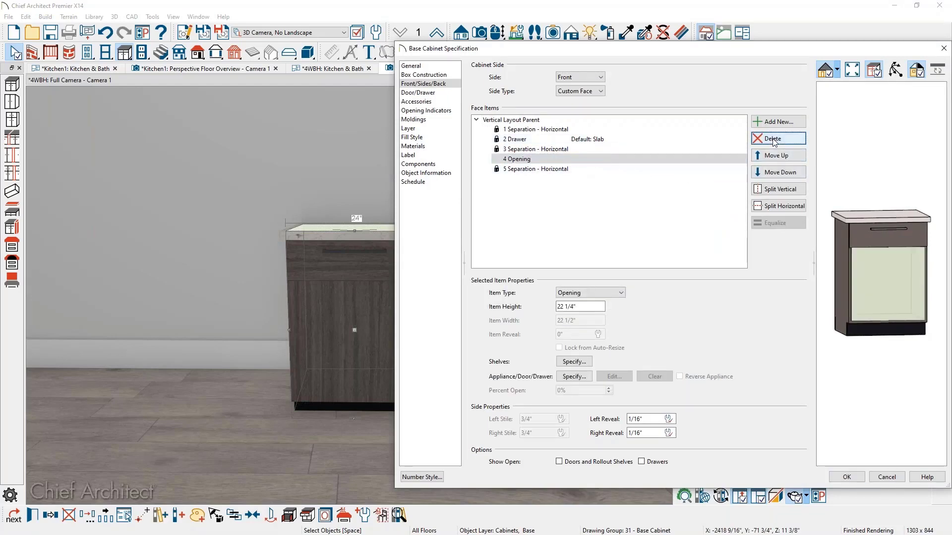
{"action": "left_click", "coordinate": [773, 139]}
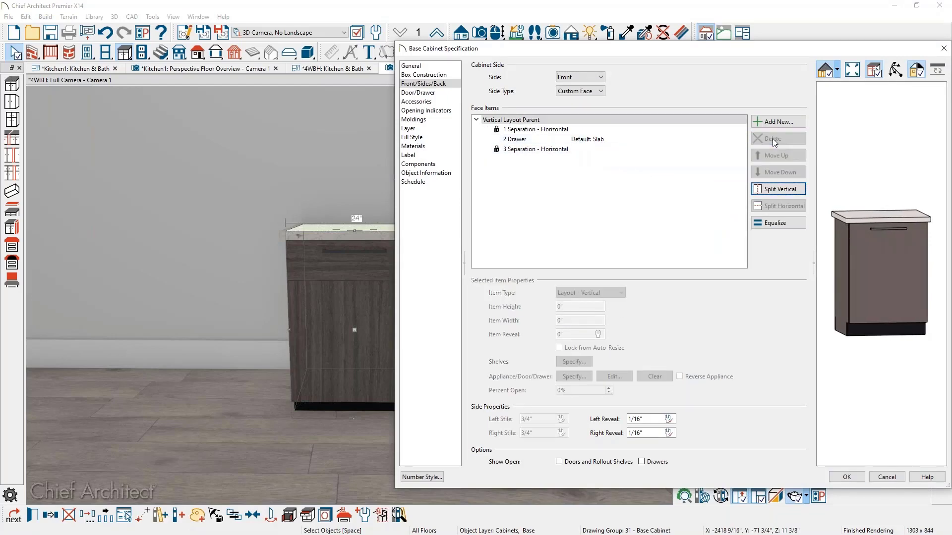
{"action": "left_click", "coordinate": [842, 478]}
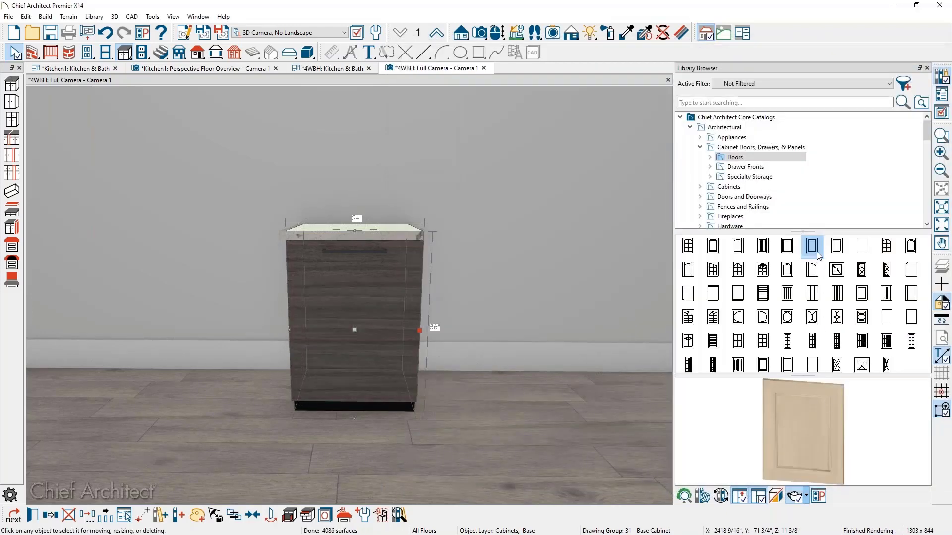
Apply the Flush Panel Drawer front from the library's Drawer Fronts to the full-height drawer of the base cabinet
{"action": "left_click", "coordinate": [751, 167]}
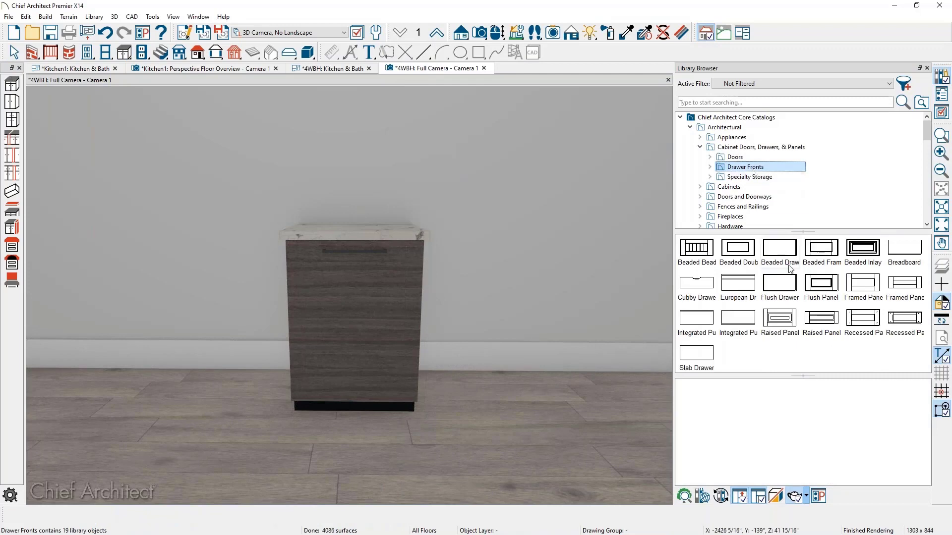
{"action": "left_click", "coordinate": [821, 284]}
{"action": "left_click", "coordinate": [344, 332]}
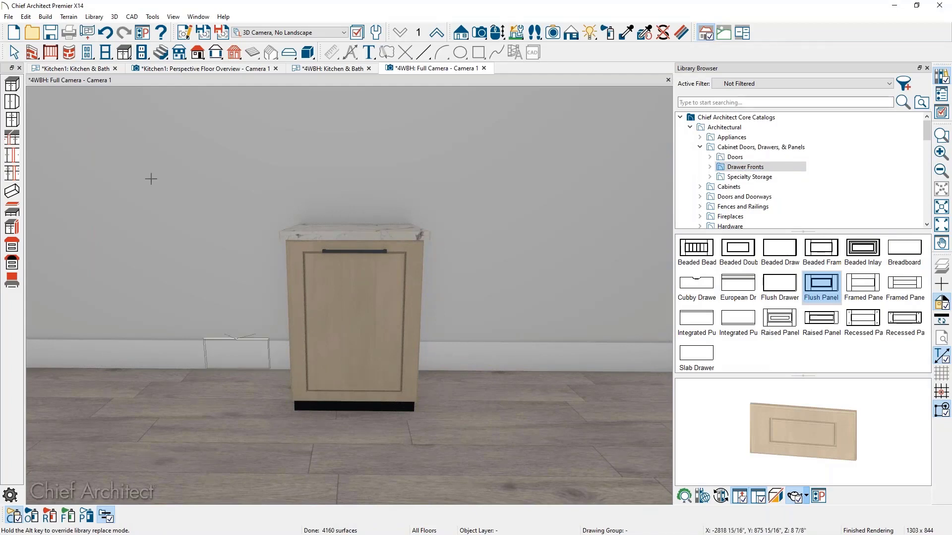
In the 4WBH plan view, replace the automatic label of the base cabinet on the back wall with the specified label DW
{"action": "left_click", "coordinate": [82, 69]}
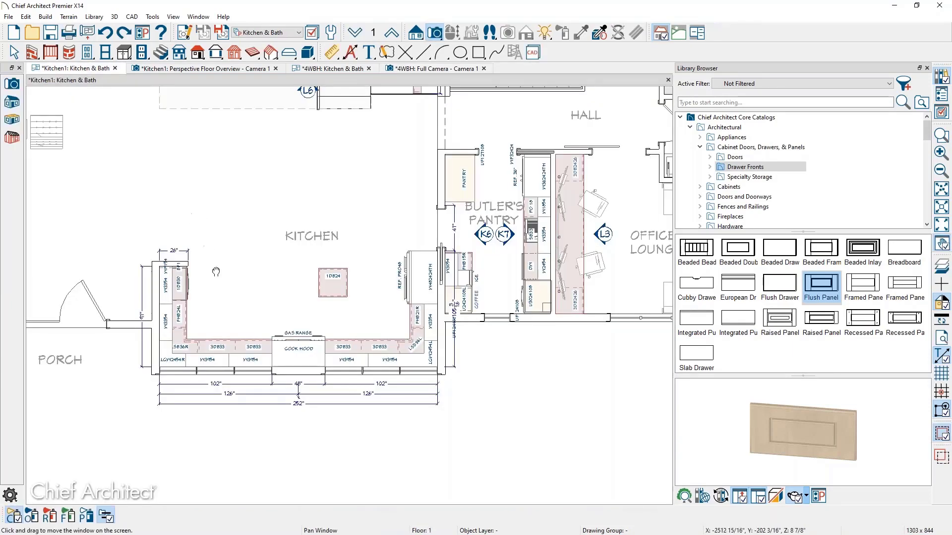
{"action": "middle_click_drag", "start_coordinate": [187, 206], "coordinate": [194, 297]}
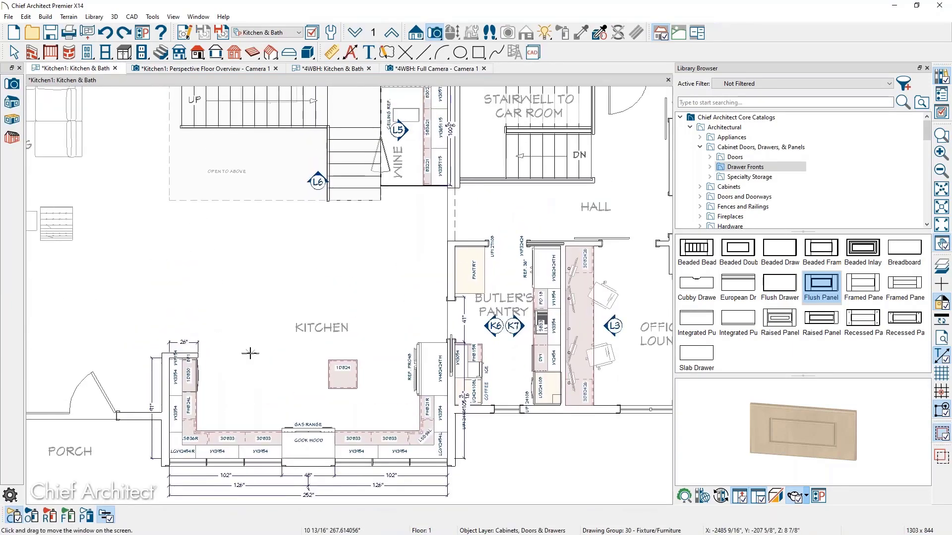
{"action": "left_click", "coordinate": [355, 69]}
{"action": "middle_click_drag", "start_coordinate": [332, 299], "coordinate": [752, 247]}
{"action": "middle_click_drag", "start_coordinate": [214, 319], "coordinate": [585, 288]}
{"action": "key", "text": "Escape"}
{"action": "scroll", "coordinate": [419, 342], "scroll_direction": "up", "scroll_amount": 1}
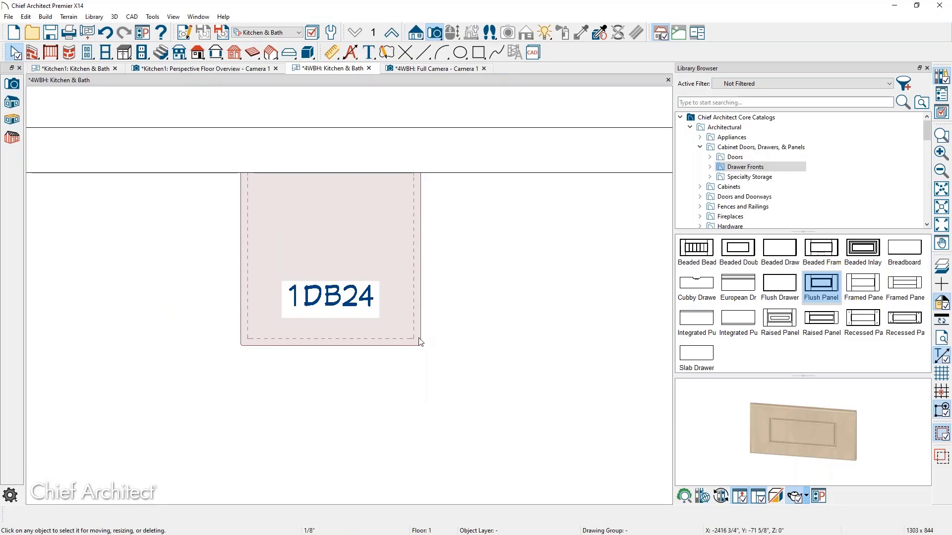
{"action": "left_click", "coordinate": [408, 342]}
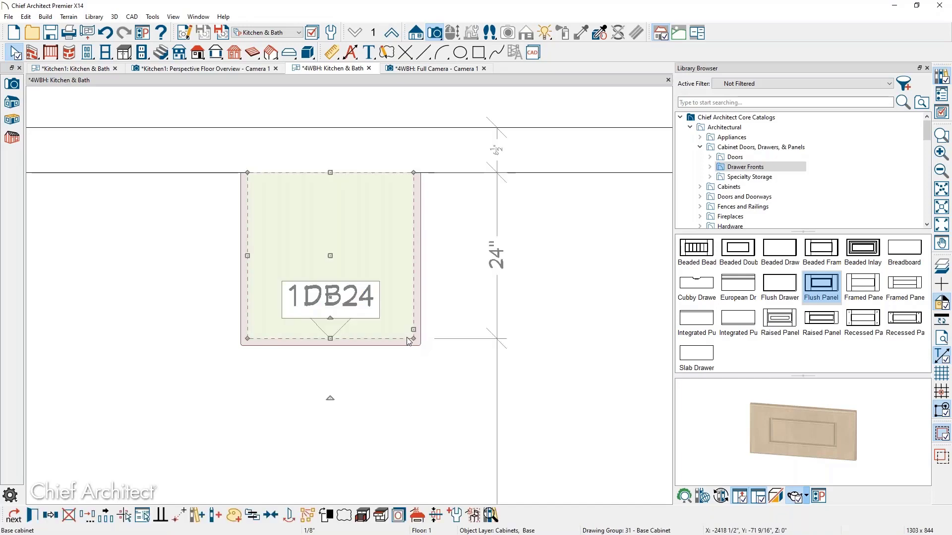
{"action": "double_click", "coordinate": [408, 341]}
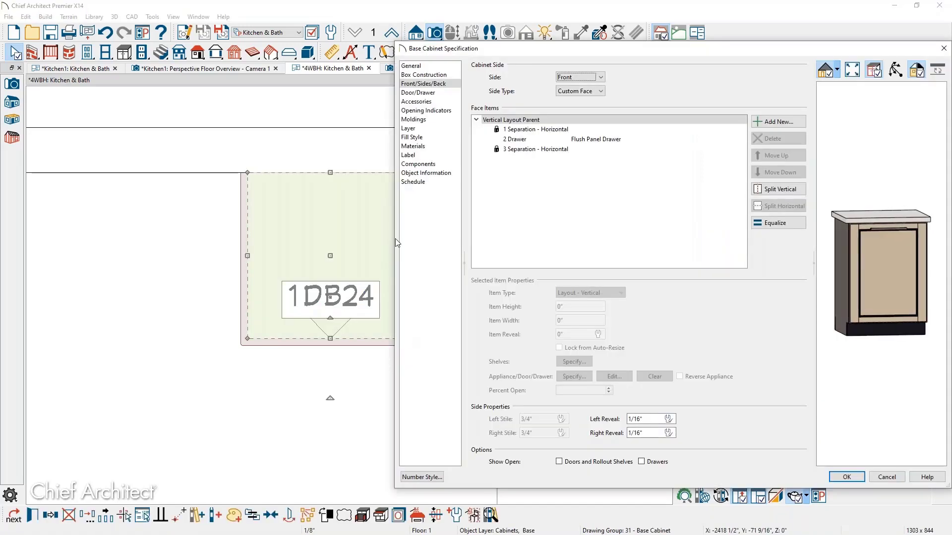
{"action": "left_click", "coordinate": [408, 155]}
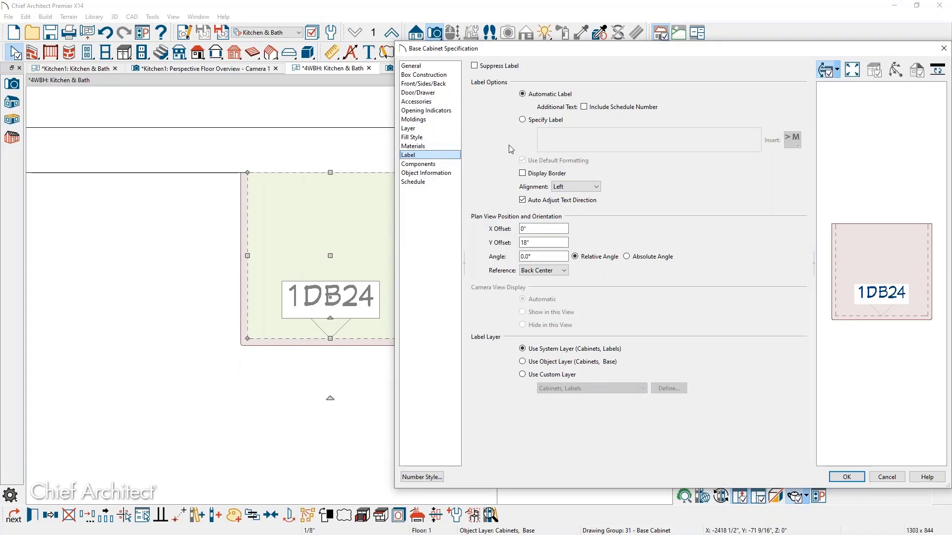
{"action": "left_click", "coordinate": [522, 119]}
{"action": "left_click_drag", "start_coordinate": [559, 135], "coordinate": [524, 136]}
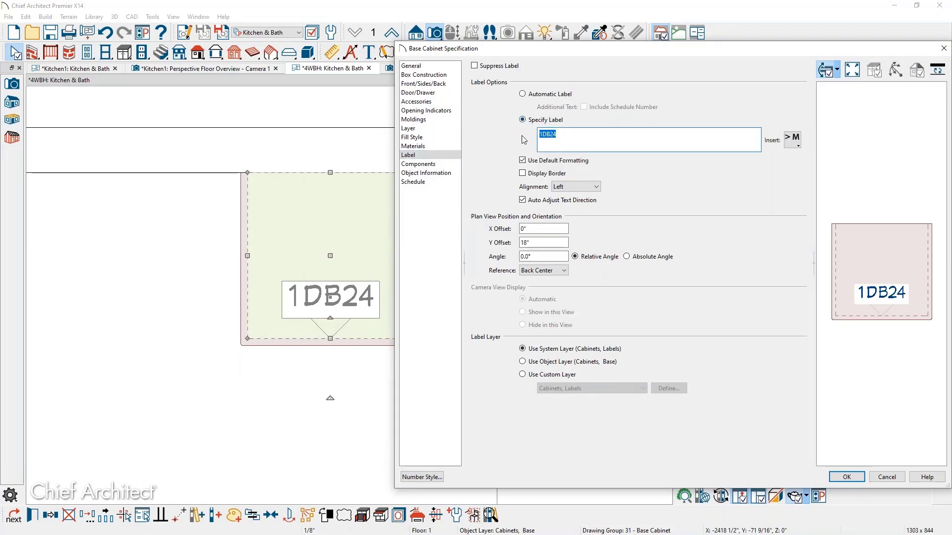
{"action": "type", "text": "DW"}
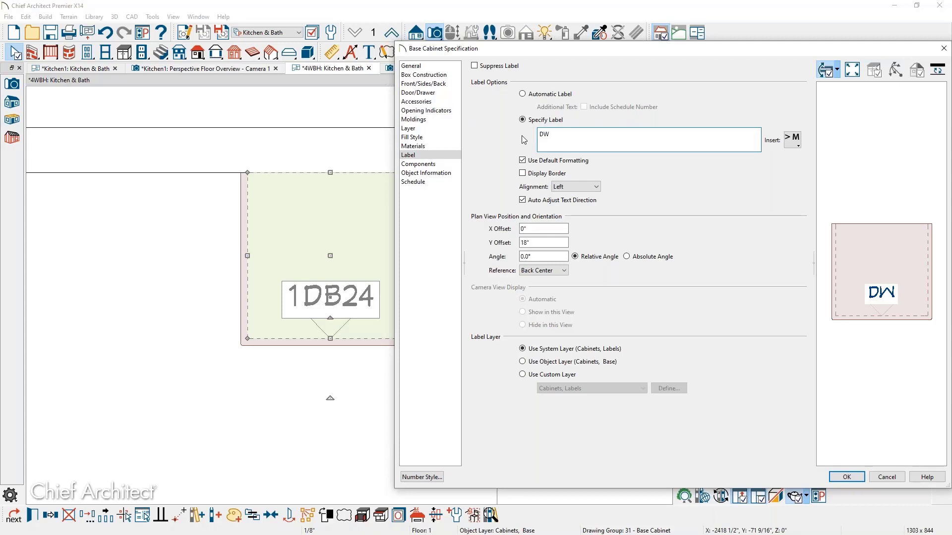
Include the DW cabinet in schedules as a Fixture under Appliances instead of under Base Cabinets, and apply the specification
{"action": "left_click", "coordinate": [428, 184]}
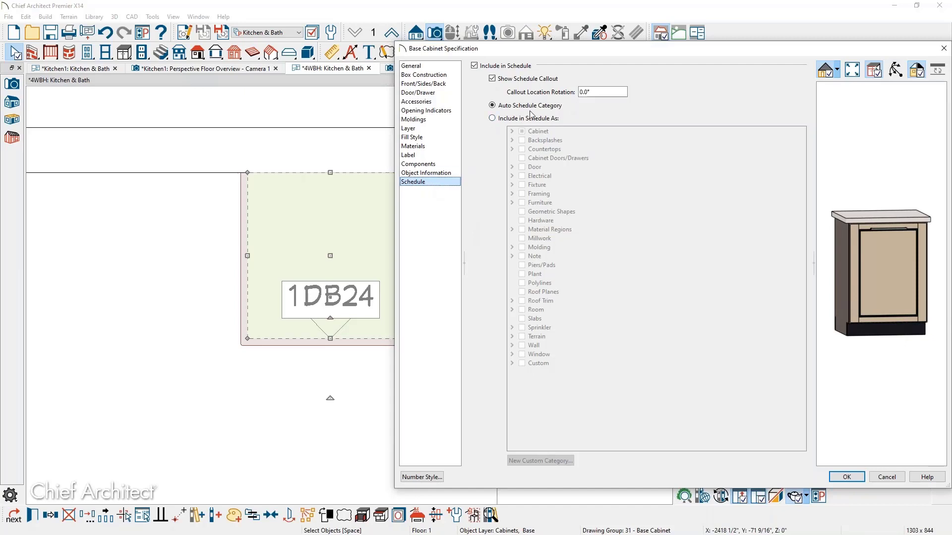
{"action": "left_click", "coordinate": [504, 119]}
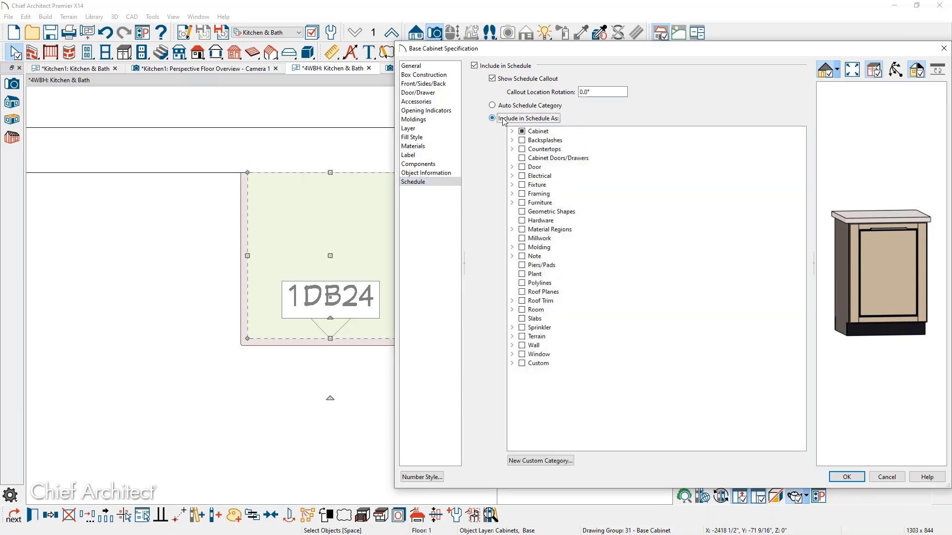
{"action": "left_click", "coordinate": [512, 131]}
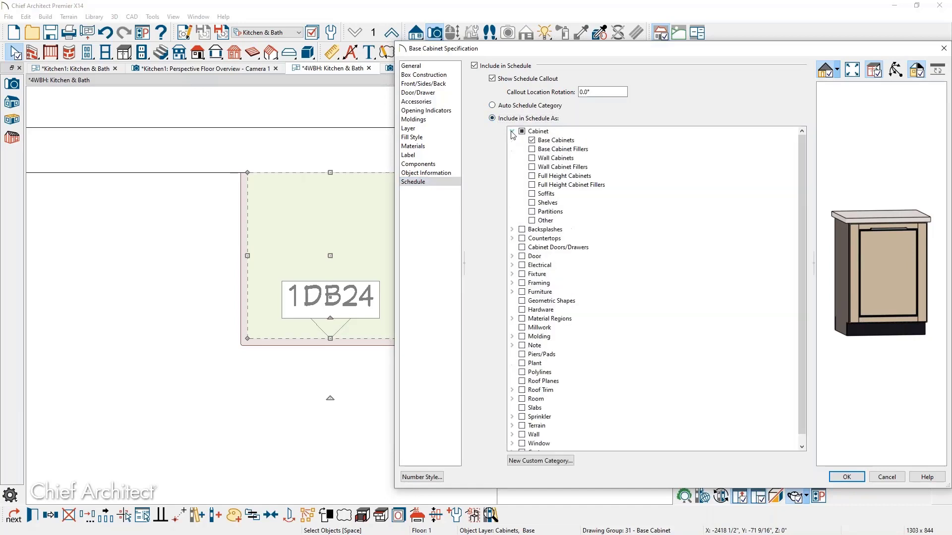
{"action": "left_click", "coordinate": [532, 140]}
{"action": "left_click", "coordinate": [532, 140]}
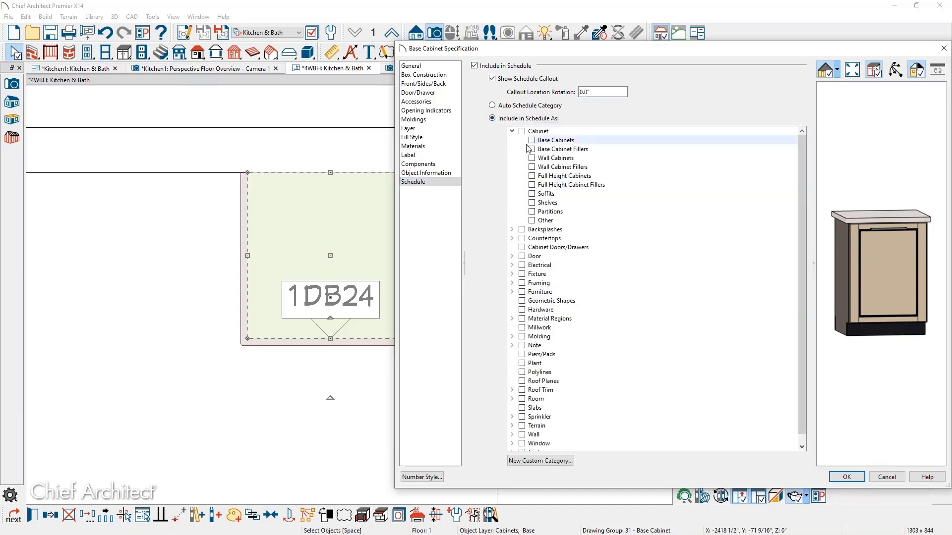
{"action": "scroll", "coordinate": [545, 149], "scroll_direction": "down", "scroll_amount": 1}
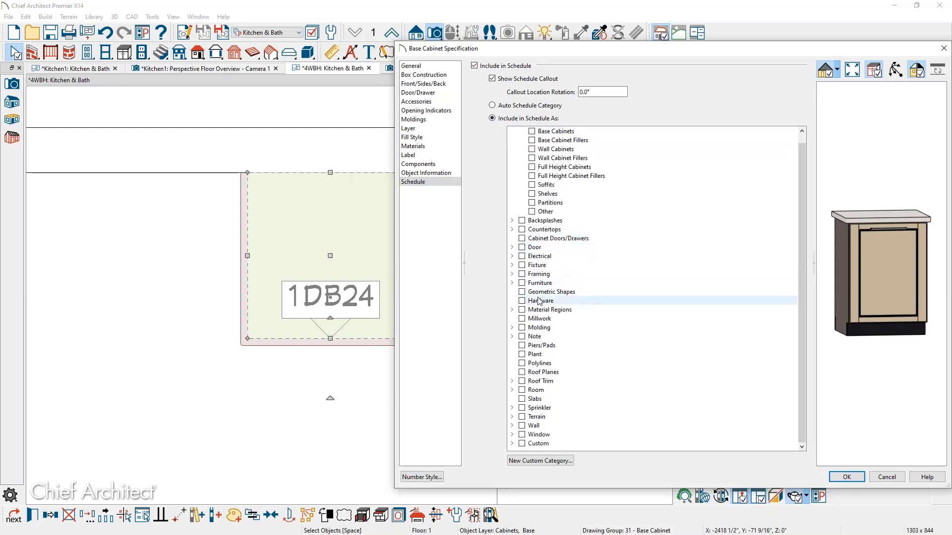
{"action": "scroll", "coordinate": [526, 146], "scroll_direction": "up", "scroll_amount": 1}
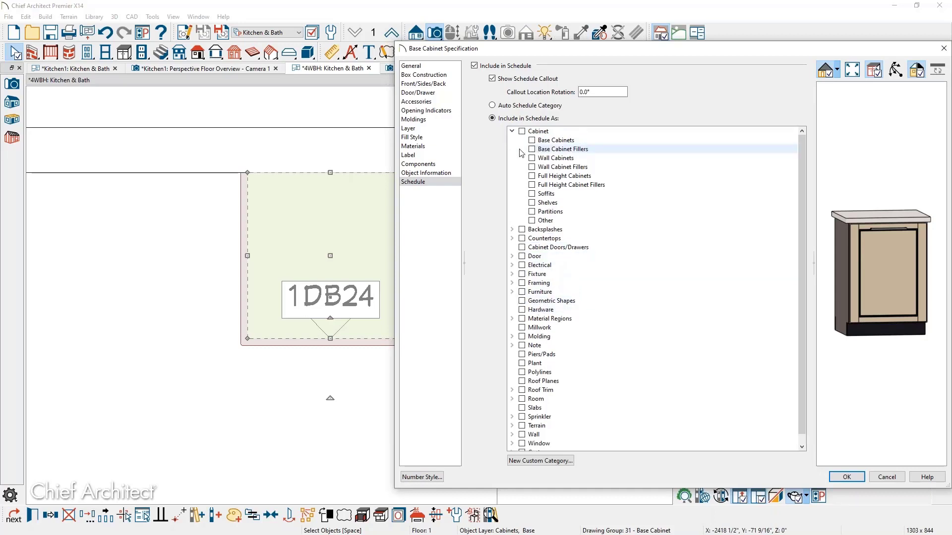
{"action": "left_click", "coordinate": [512, 131]}
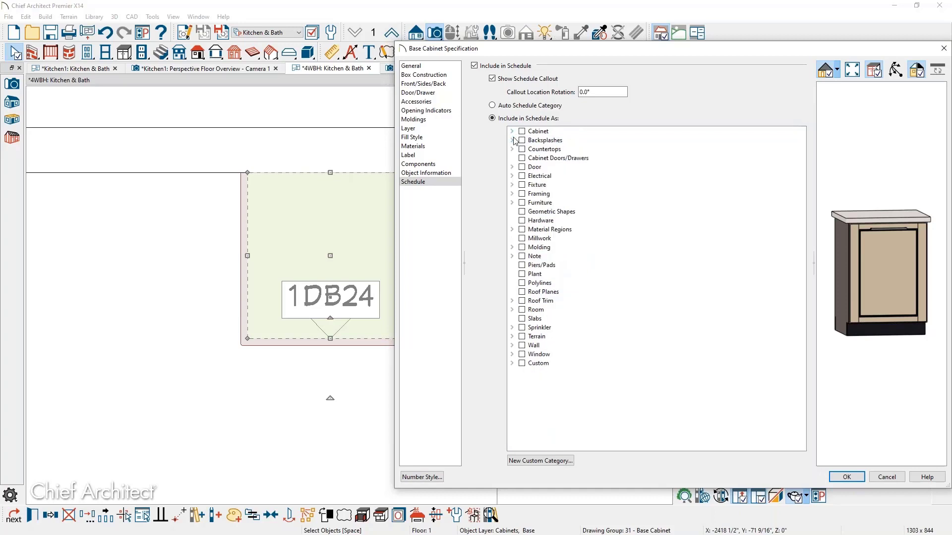
{"action": "left_click", "coordinate": [512, 185]}
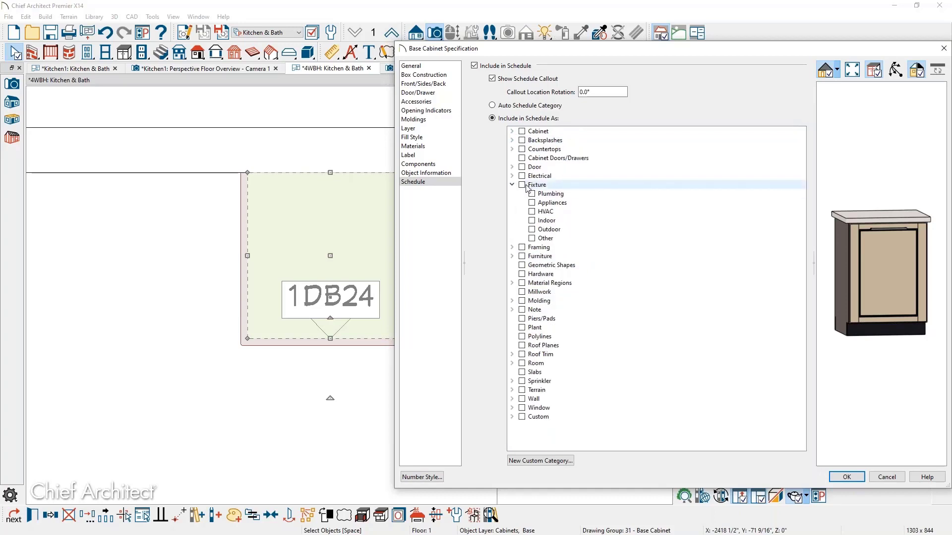
{"action": "left_click", "coordinate": [531, 203]}
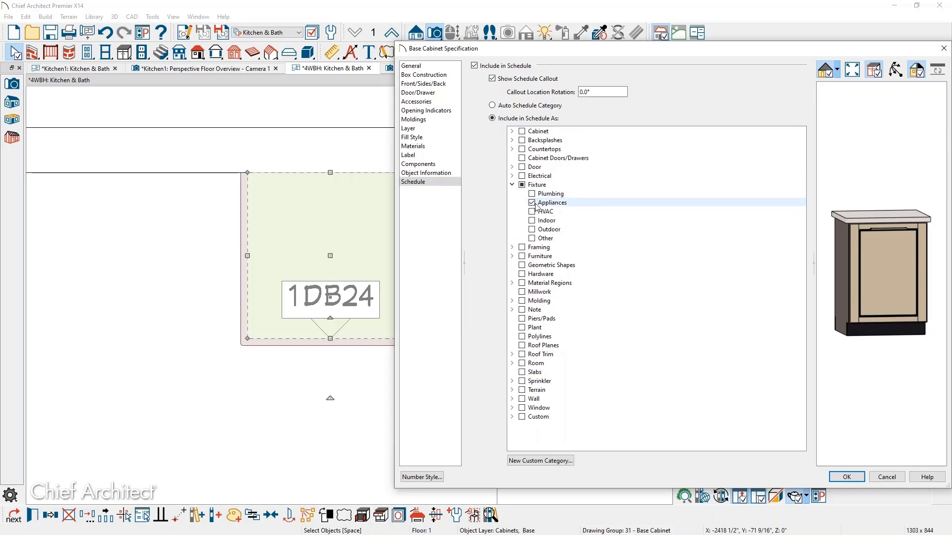
{"action": "left_click", "coordinate": [854, 477]}
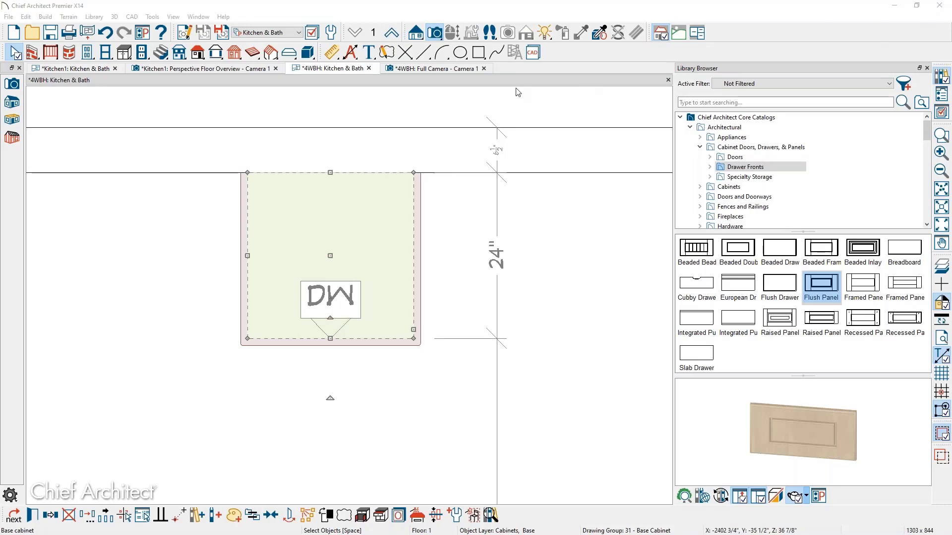
{"action": "key", "text": "alt+Tab"}
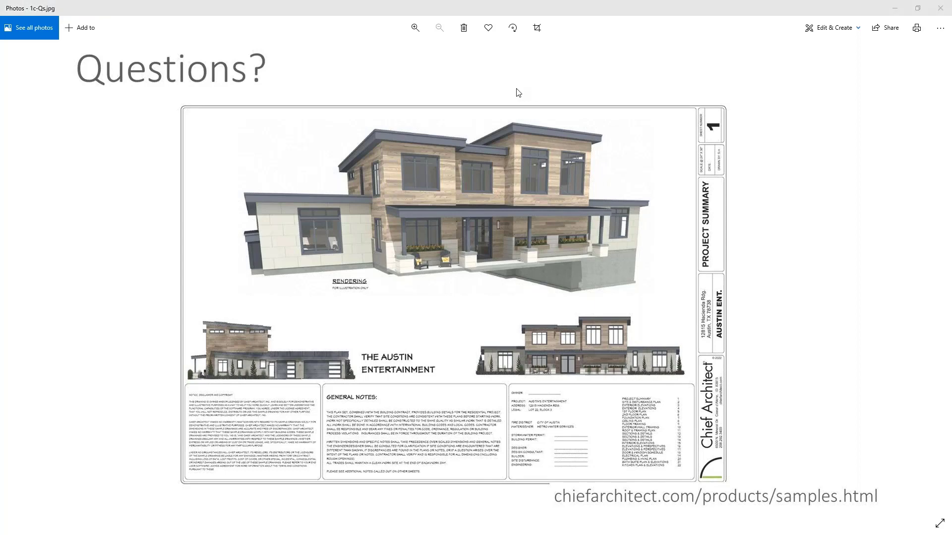
{"action": "key", "text": "alt+Tab"}
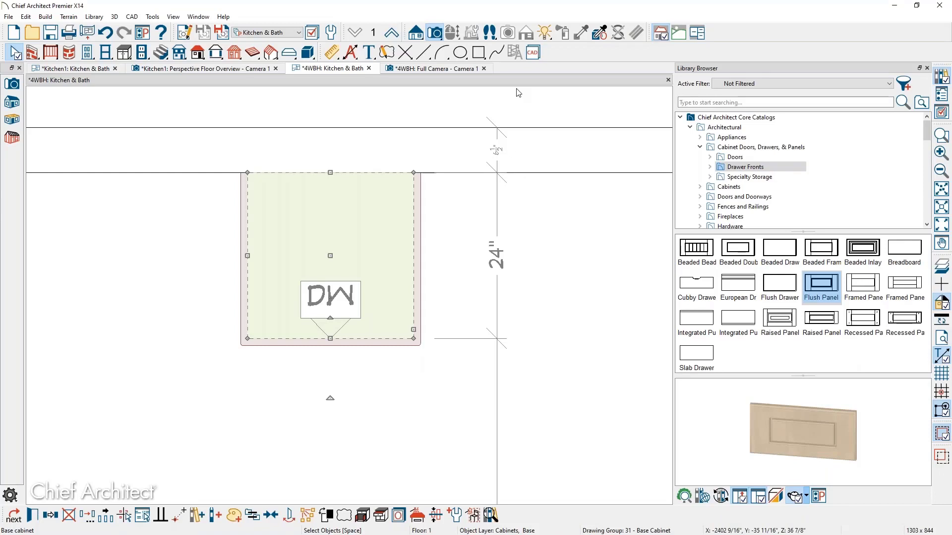
{"action": "left_click", "coordinate": [503, 263]}
{"action": "scroll", "coordinate": [504, 263], "scroll_direction": "down", "scroll_amount": 2}
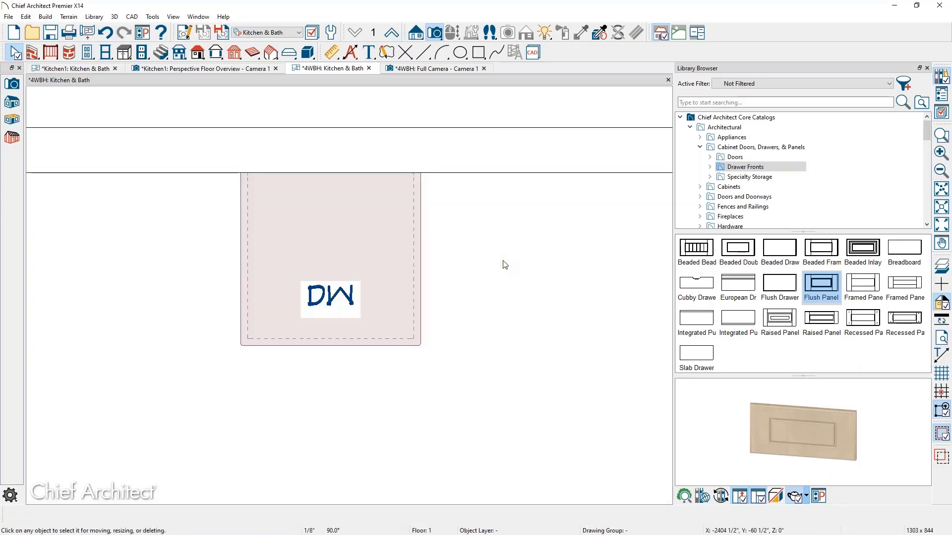
{"action": "scroll", "coordinate": [504, 264], "scroll_direction": "down", "scroll_amount": 1}
{"action": "middle_click_drag", "start_coordinate": [504, 264], "coordinate": [502, 200]}
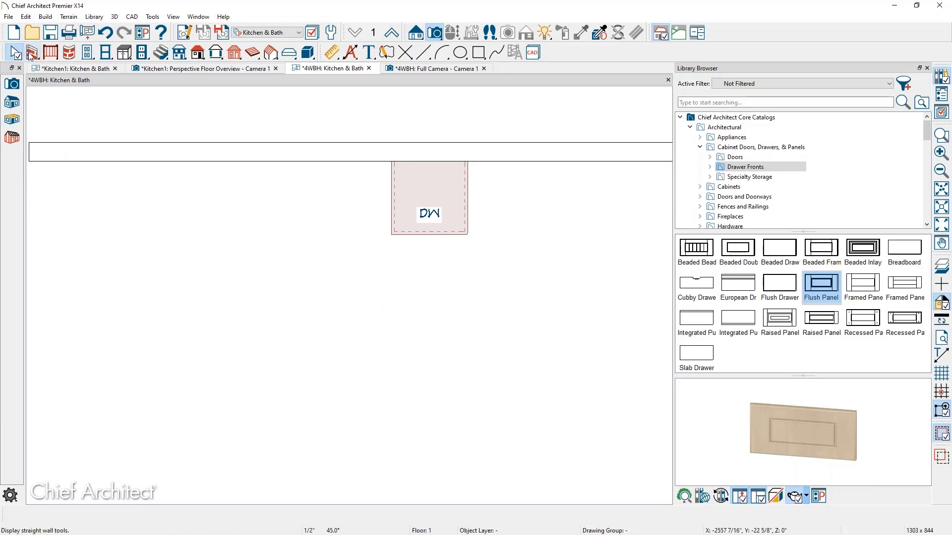
Bring up the cabinet tools, check the Child Tool Palette option in the appearance preferences, and set the tool palette to List View
{"action": "left_click", "coordinate": [124, 52]}
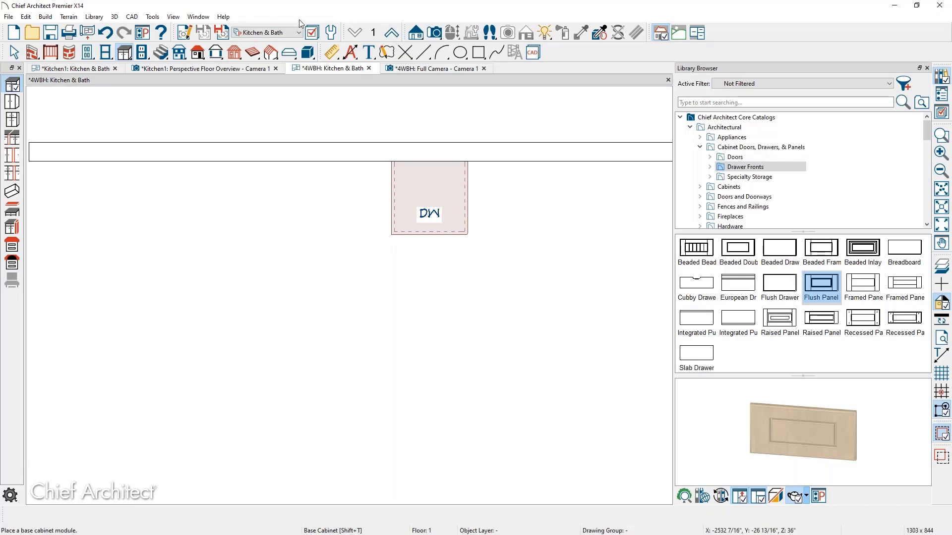
{"action": "left_click", "coordinate": [146, 33]}
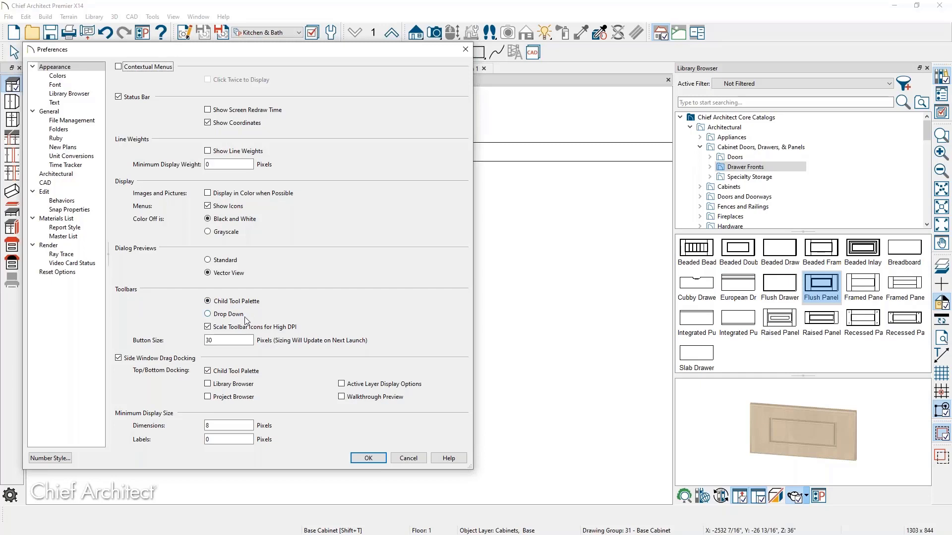
{"action": "left_click", "coordinate": [369, 385]}
{"action": "left_click", "coordinate": [367, 389]}
{"action": "left_click", "coordinate": [376, 456]}
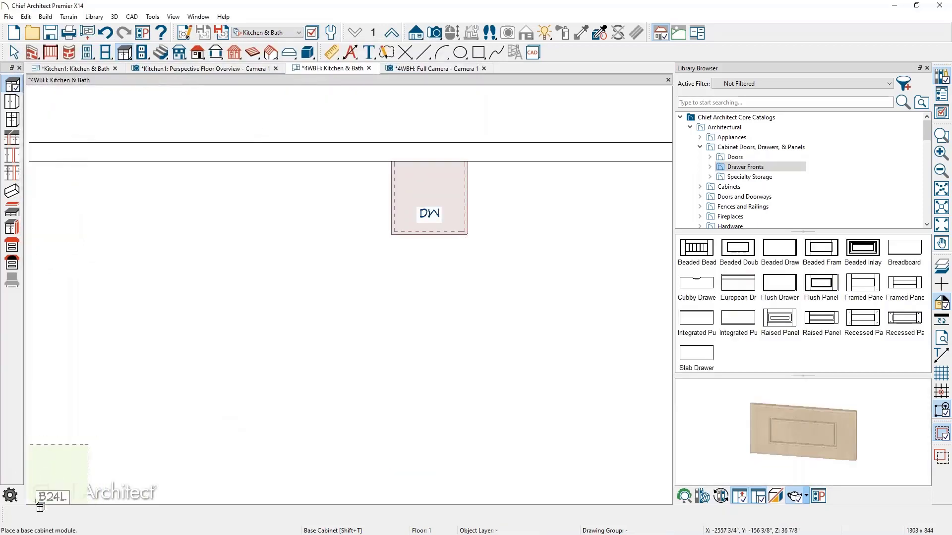
{"action": "left_click", "coordinate": [10, 496]}
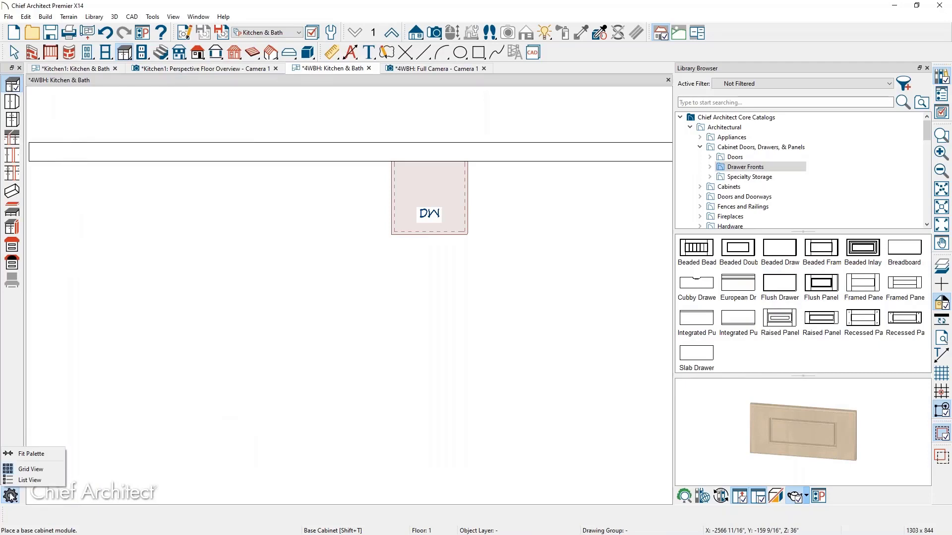
{"action": "left_click", "coordinate": [29, 479]}
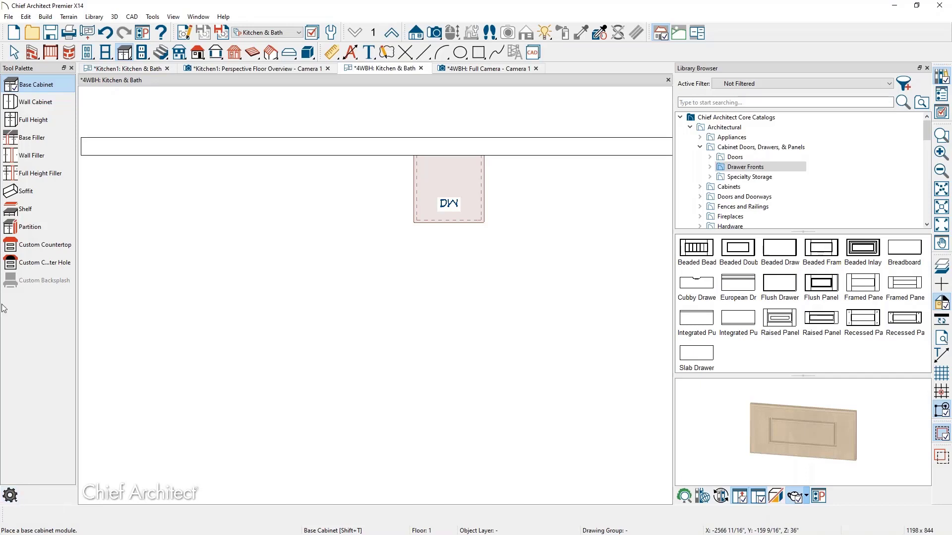
Bring up the door tools, switch to the wall tools, and widen the tool palette just enough to fit the wall tool names
{"action": "left_click", "coordinate": [90, 54]}
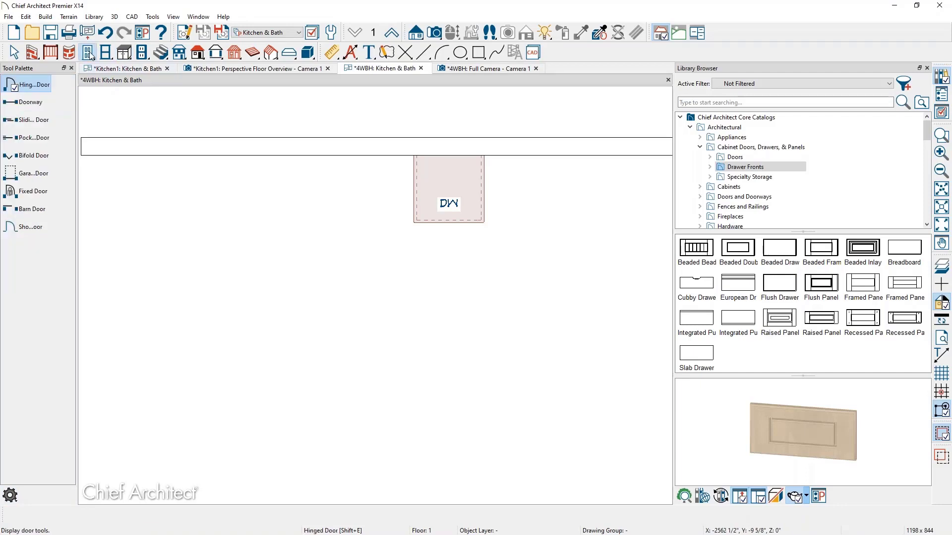
{"action": "left_click", "coordinate": [31, 54]}
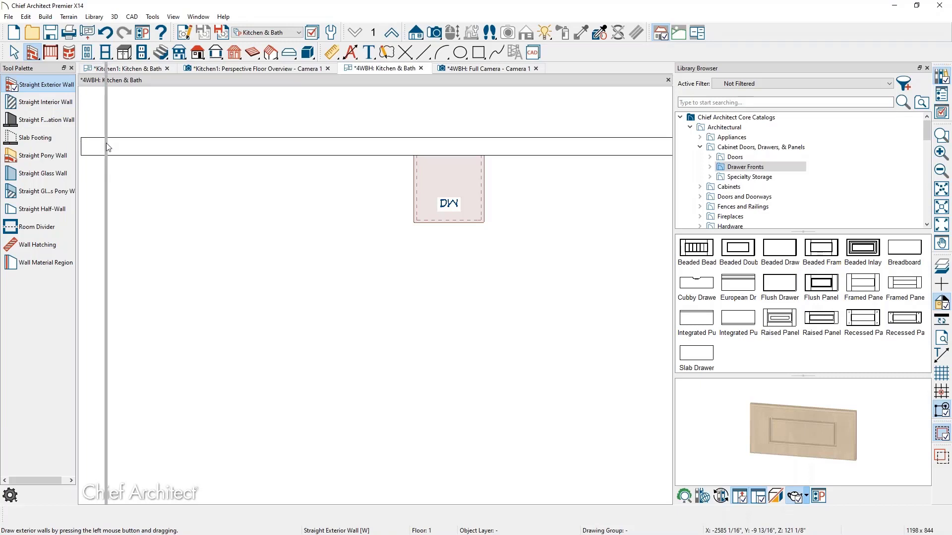
{"action": "left_click_drag", "start_coordinate": [108, 147], "coordinate": [106, 148]}
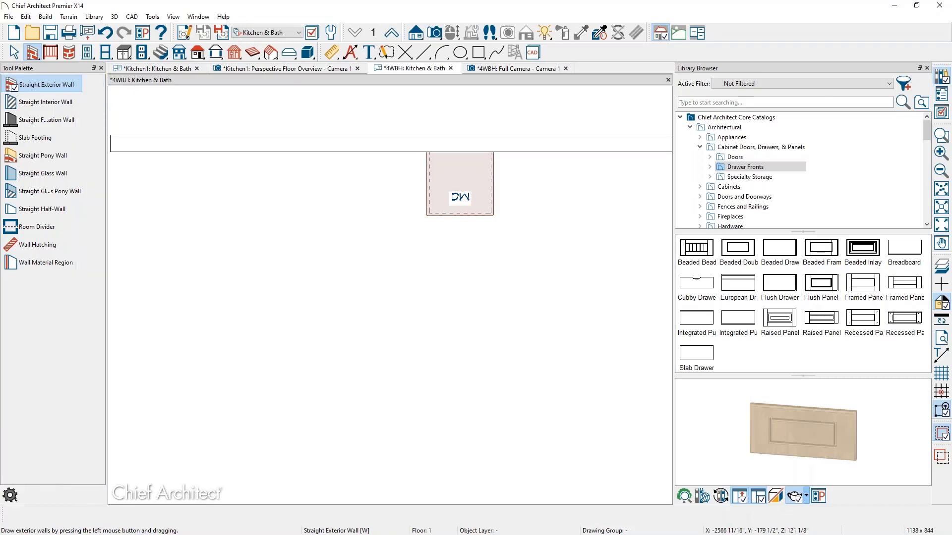
{"action": "left_click_drag", "start_coordinate": [106, 147], "coordinate": [90, 148]}
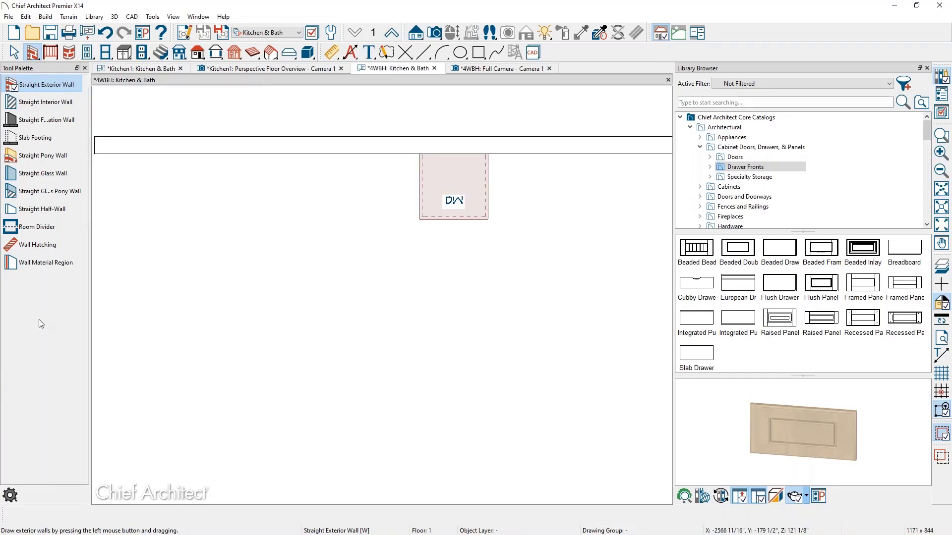
Show the wall tools as icons without names and narrow the tool palette to a single column
{"action": "left_click", "coordinate": [10, 494]}
{"action": "left_click", "coordinate": [16, 470]}
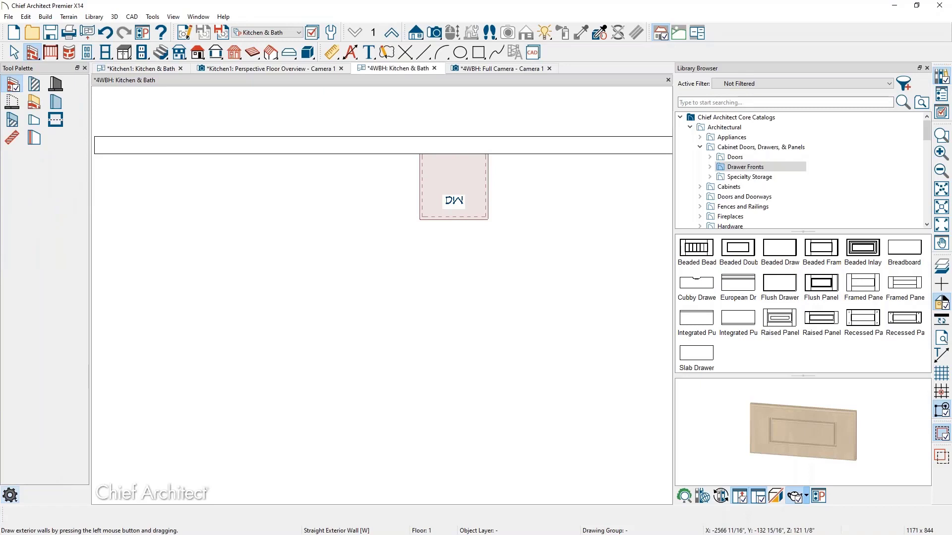
{"action": "left_click_drag", "start_coordinate": [90, 364], "coordinate": [26, 363]}
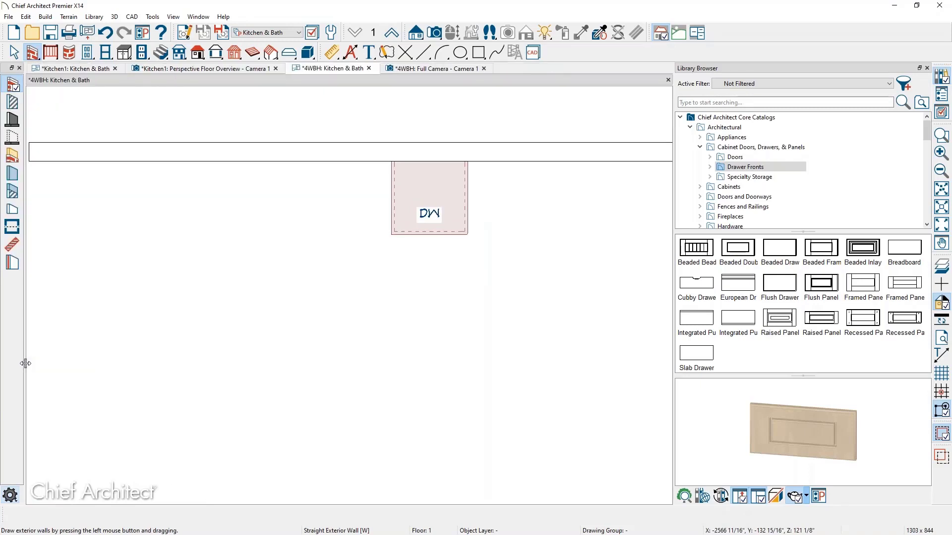
Review the Reset Options in the preferences, including Reset Toolbars, close them without resetting, and switch to the Questions image in Photos
{"action": "left_click", "coordinate": [25, 17]}
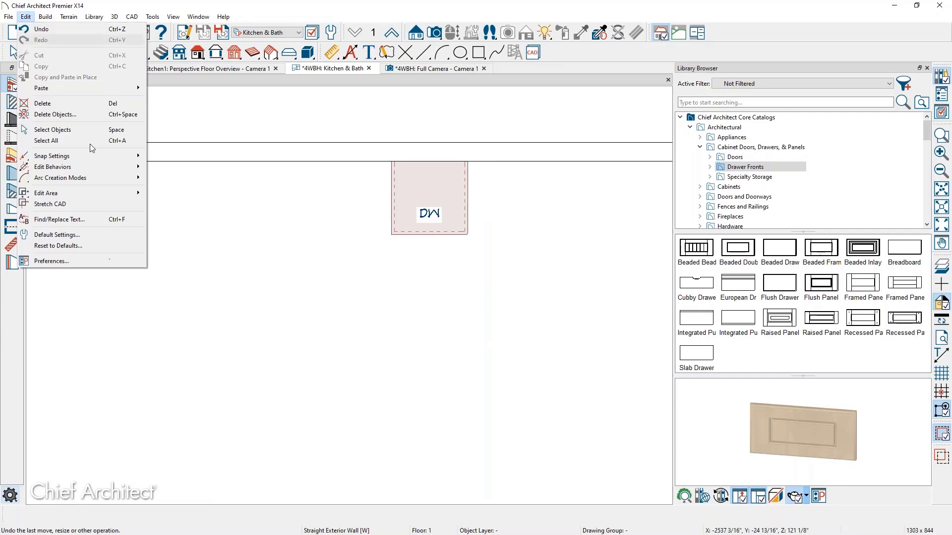
{"action": "left_click", "coordinate": [93, 260]}
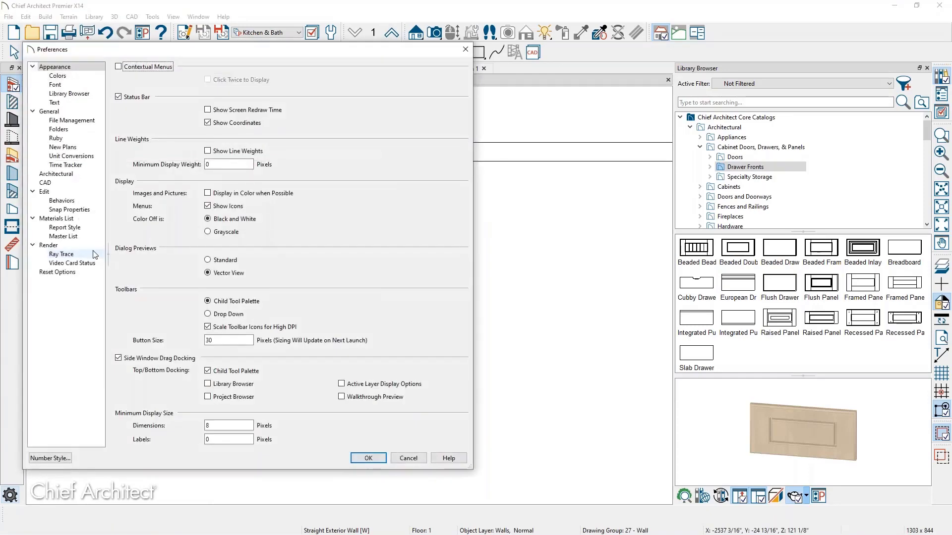
{"action": "left_click", "coordinate": [81, 272]}
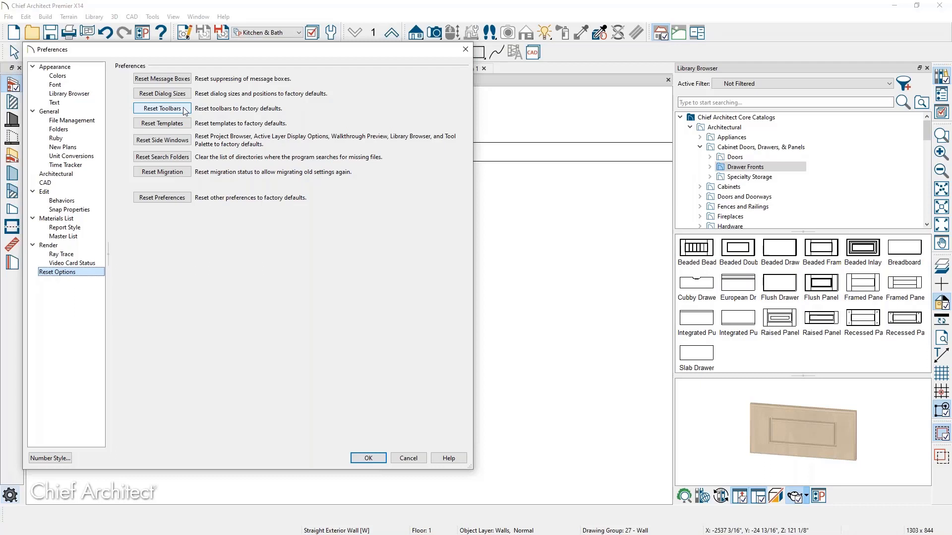
{"action": "left_click", "coordinate": [466, 49]}
{"action": "key", "text": "alt+Tab"}
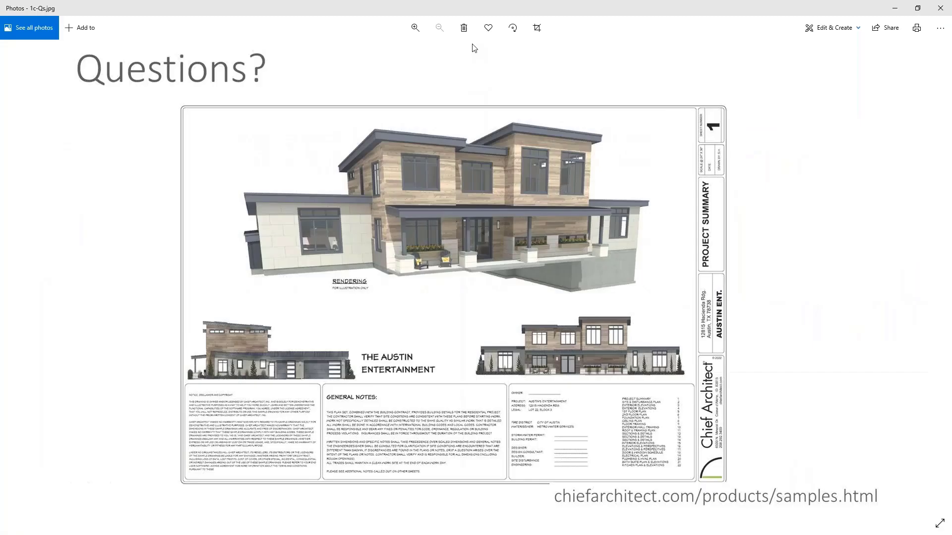
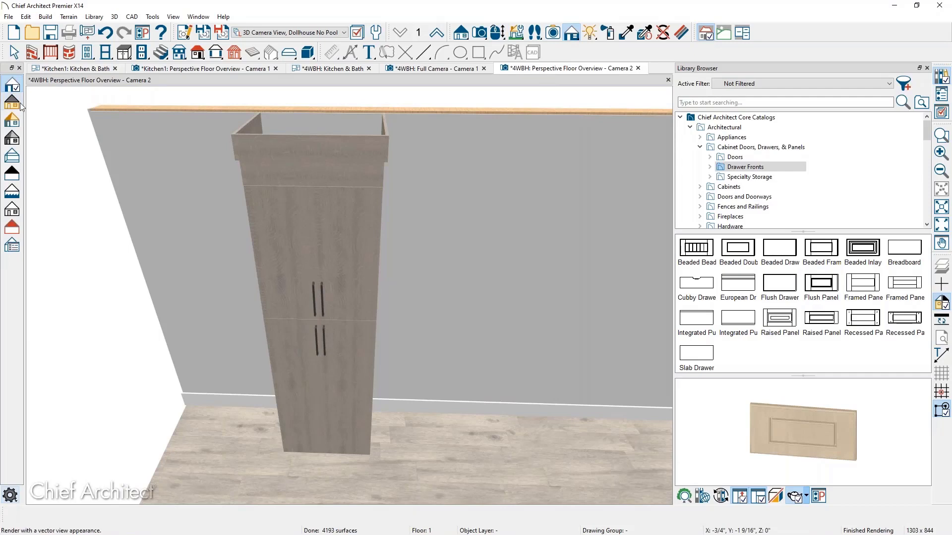
Show the full height cabinet in vector view and set the item height of its lower door to 36"
{"action": "middle_click_drag", "start_coordinate": [230, 323], "coordinate": [240, 305]}
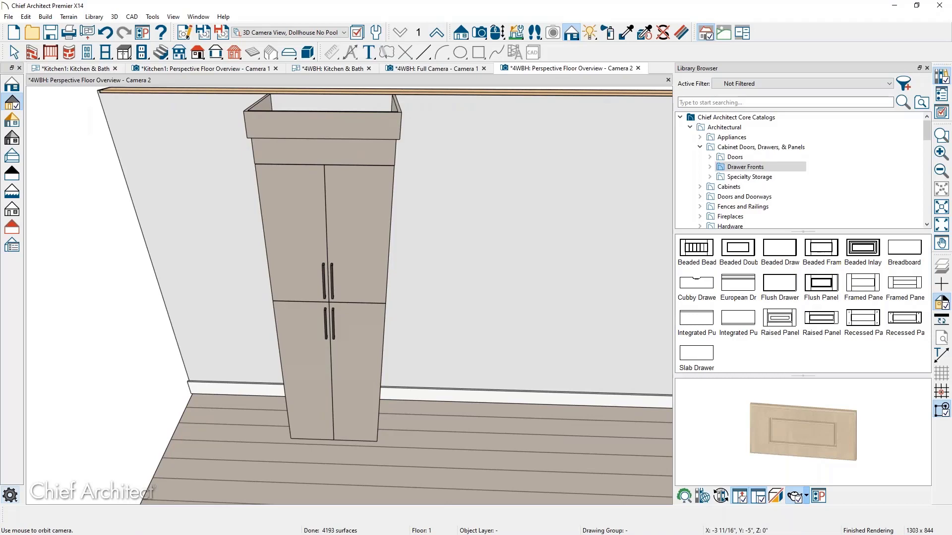
{"action": "key", "text": "space"}
{"action": "left_click", "coordinate": [337, 397]}
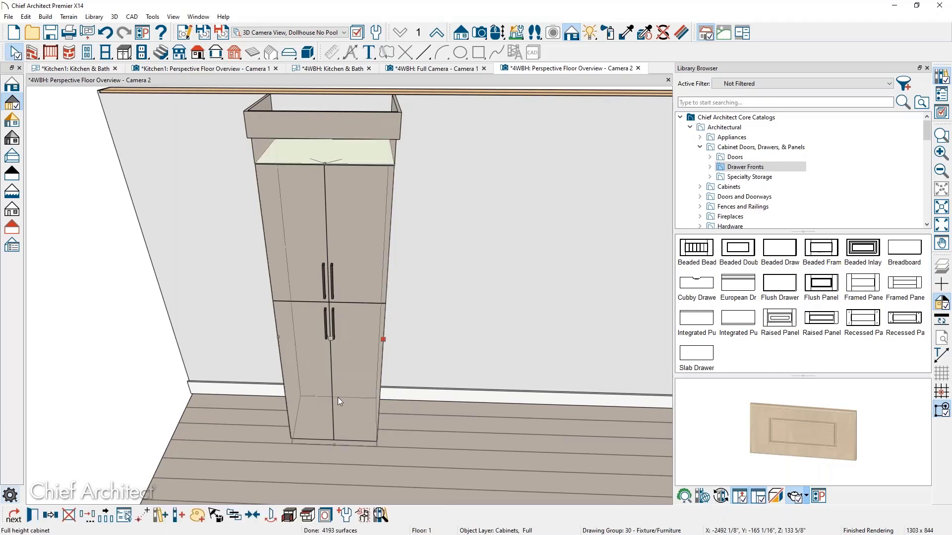
{"action": "double_click", "coordinate": [338, 397]}
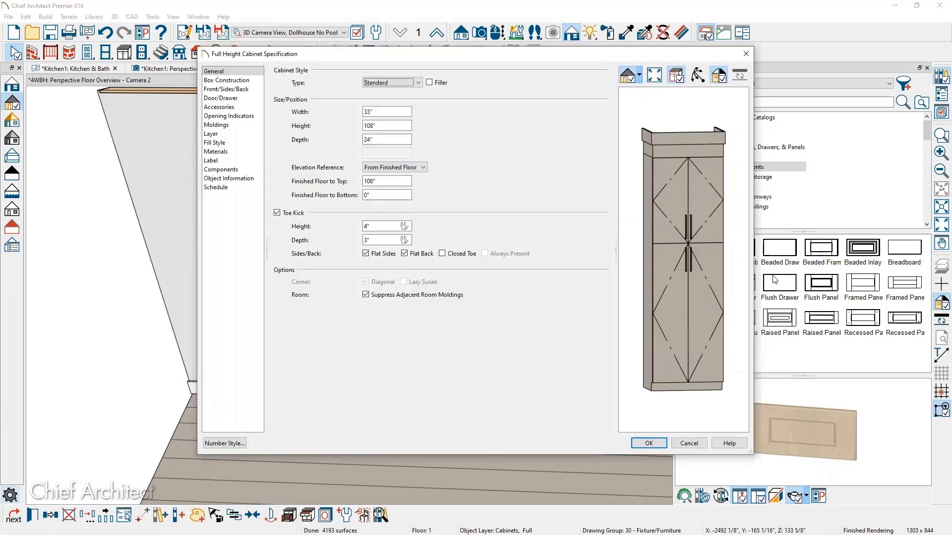
{"action": "left_click", "coordinate": [702, 281]}
{"action": "left_click_drag", "start_coordinate": [379, 272], "coordinate": [351, 271]}
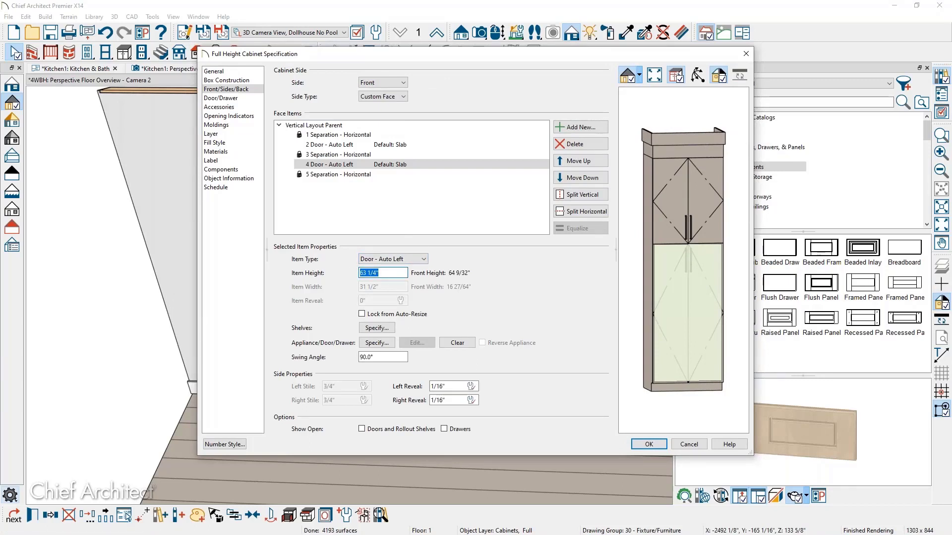
{"action": "type", "text": "36"}
{"action": "key", "text": "Return"}
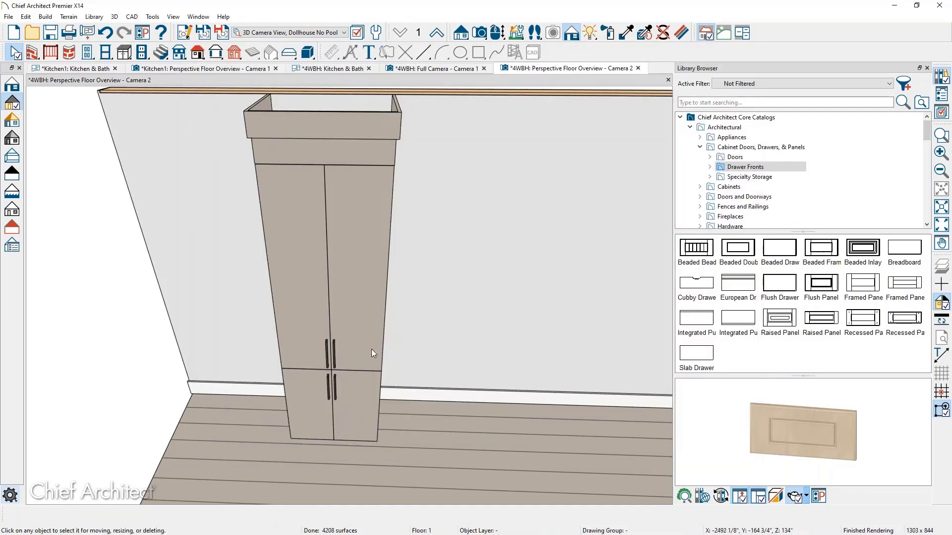
Apply the hw, short pull, vert handle from the User Catalog's Cab-Hardware folder to the full height cabinet's lower doors
{"action": "left_click", "coordinate": [689, 128]}
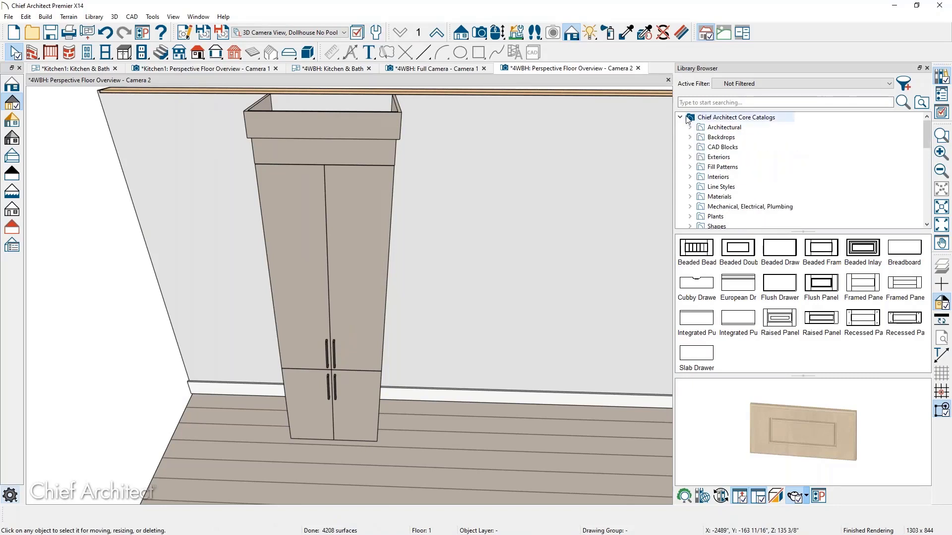
{"action": "left_click", "coordinate": [680, 117]}
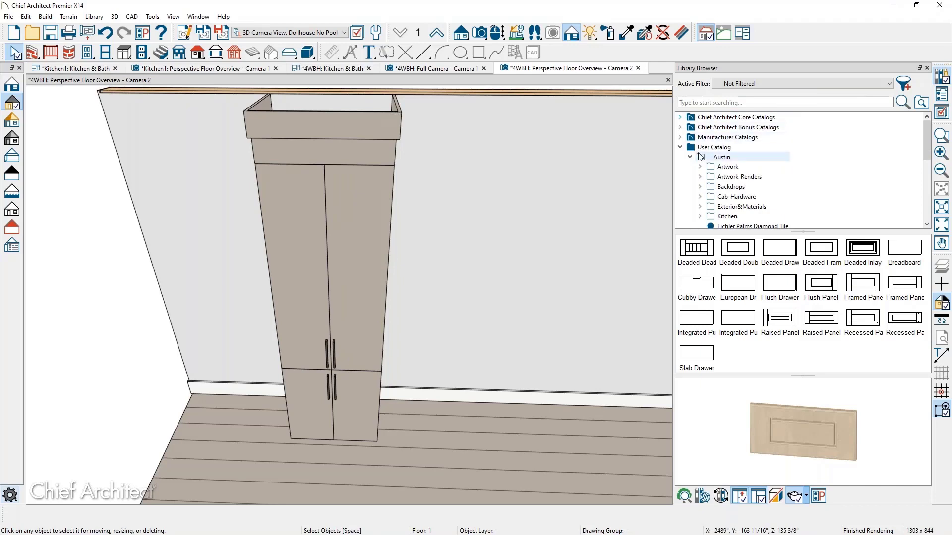
{"action": "left_click", "coordinate": [737, 197]}
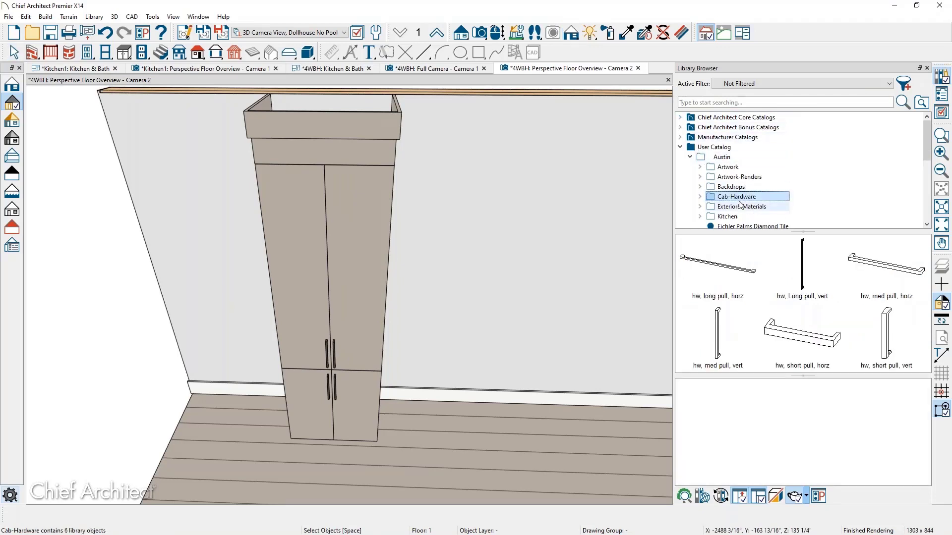
{"action": "left_click", "coordinate": [877, 337]}
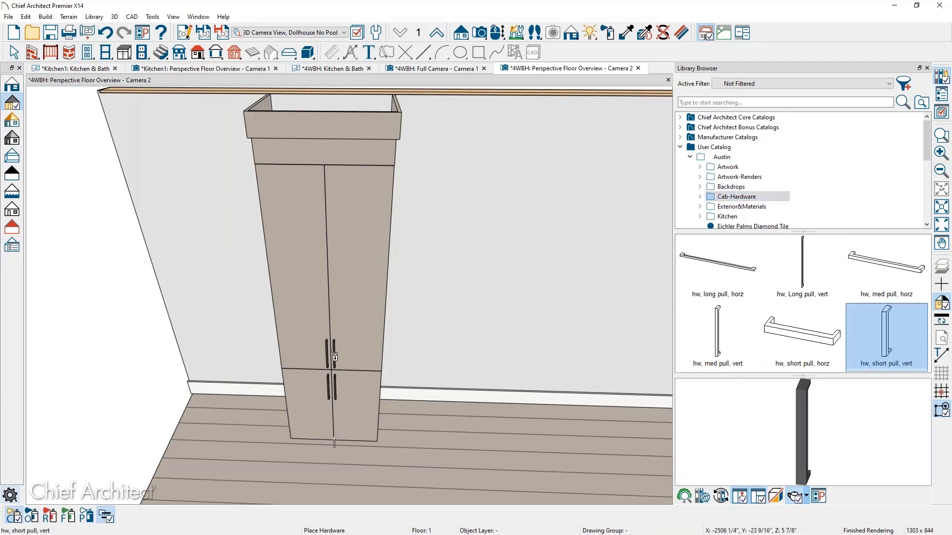
{"action": "scroll", "coordinate": [335, 356], "scroll_direction": "up", "scroll_amount": 5}
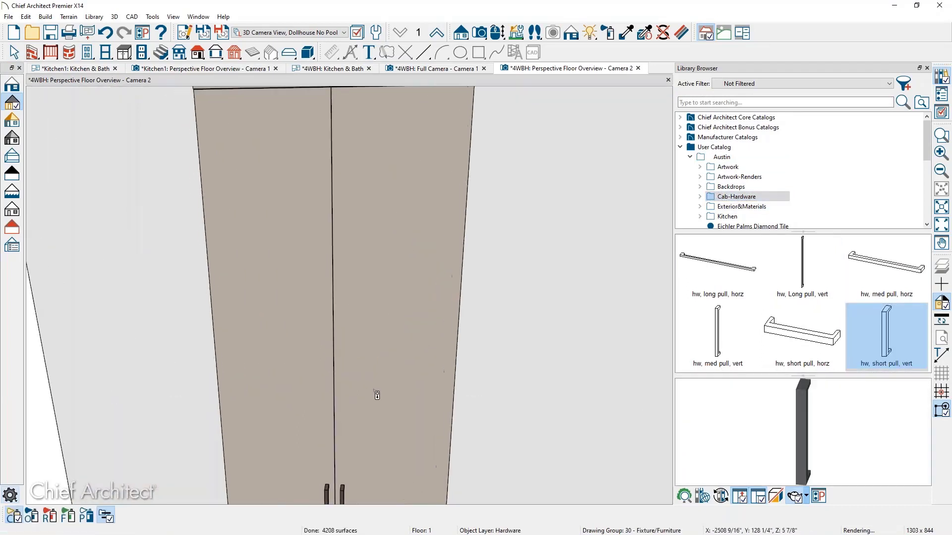
{"action": "scroll", "coordinate": [358, 344], "scroll_direction": "down", "scroll_amount": 5}
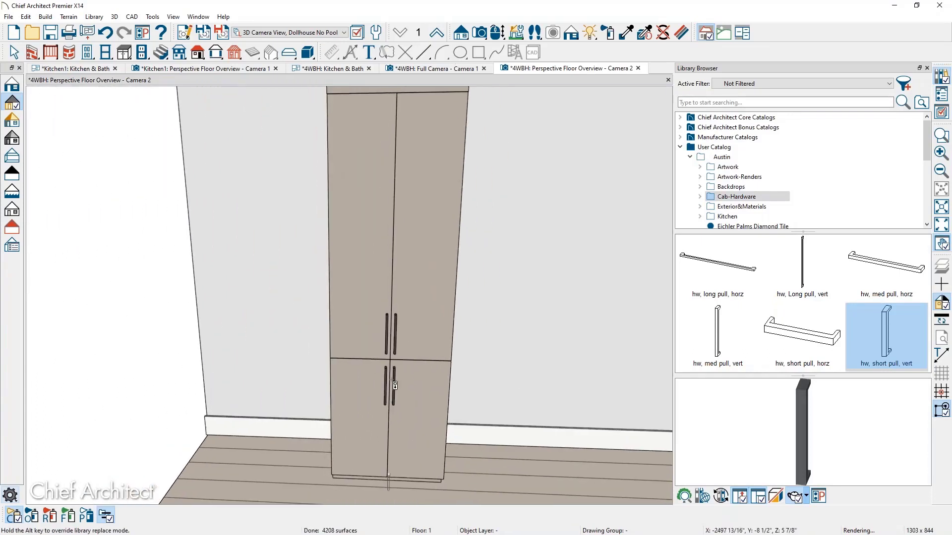
{"action": "left_click", "coordinate": [394, 386]}
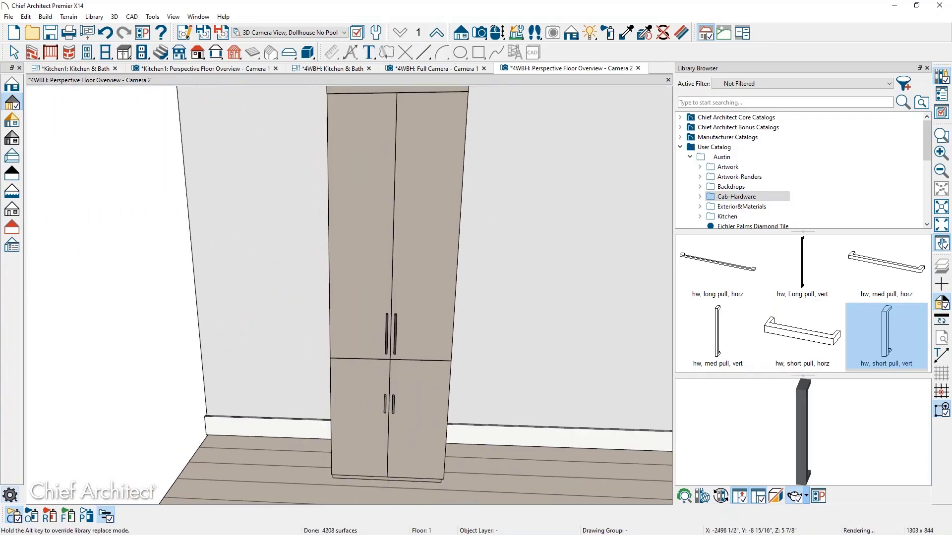
{"action": "key", "text": "space"}
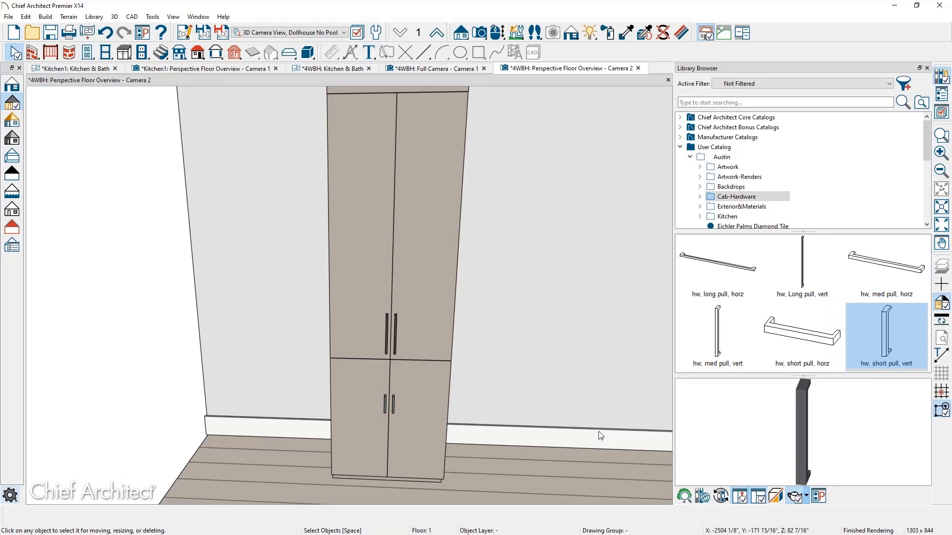
In the full height cabinet's front face items, set the lower door handle's Down From Top distance to 4" and apply it
{"action": "double_click", "coordinate": [412, 462]}
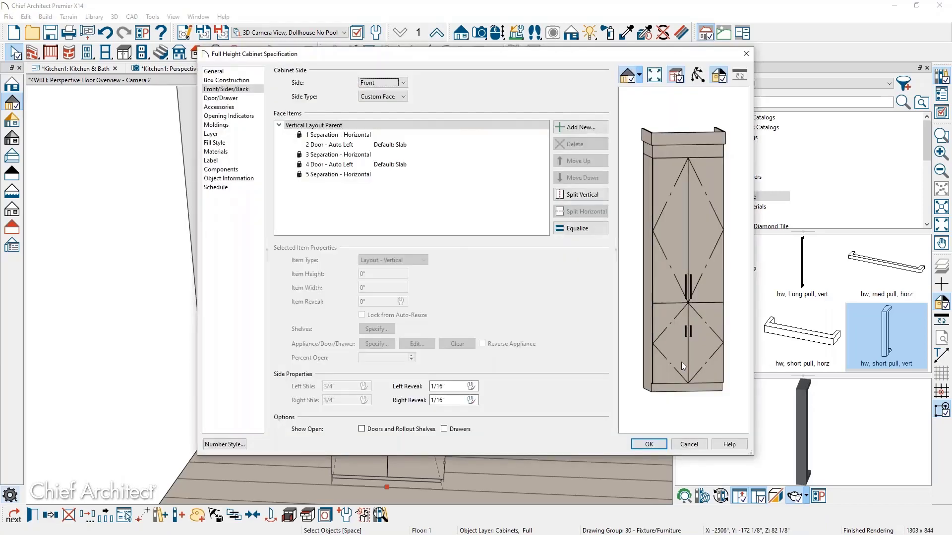
{"action": "left_click", "coordinate": [682, 363]}
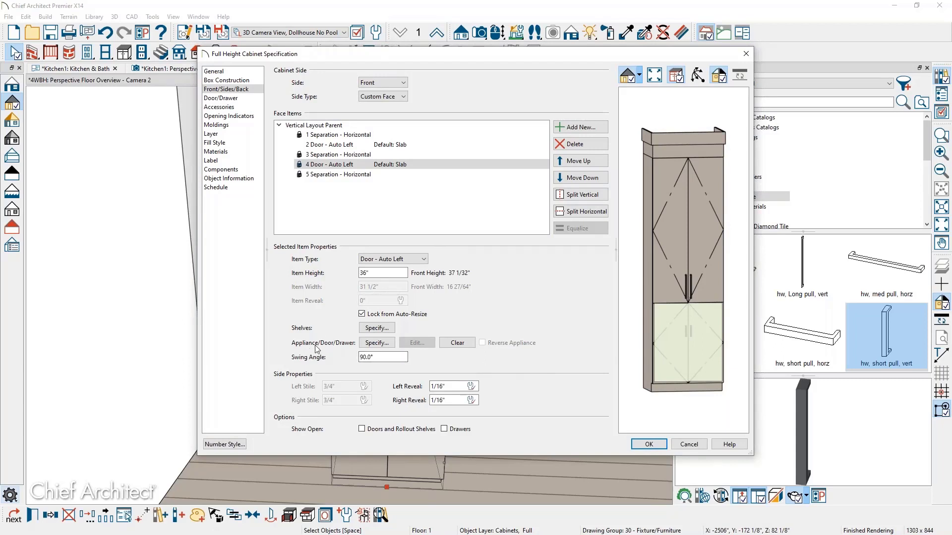
{"action": "left_click", "coordinate": [370, 343]}
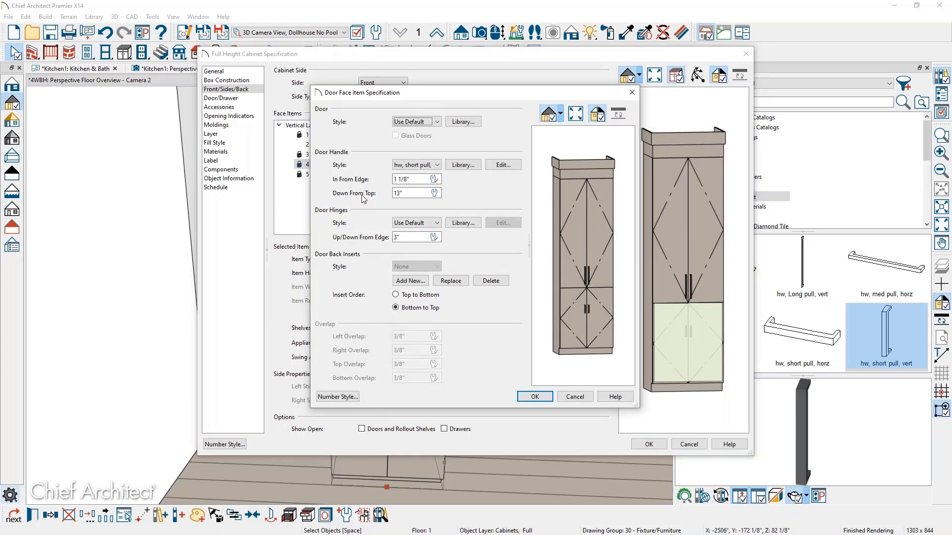
{"action": "left_click", "coordinate": [410, 193]}
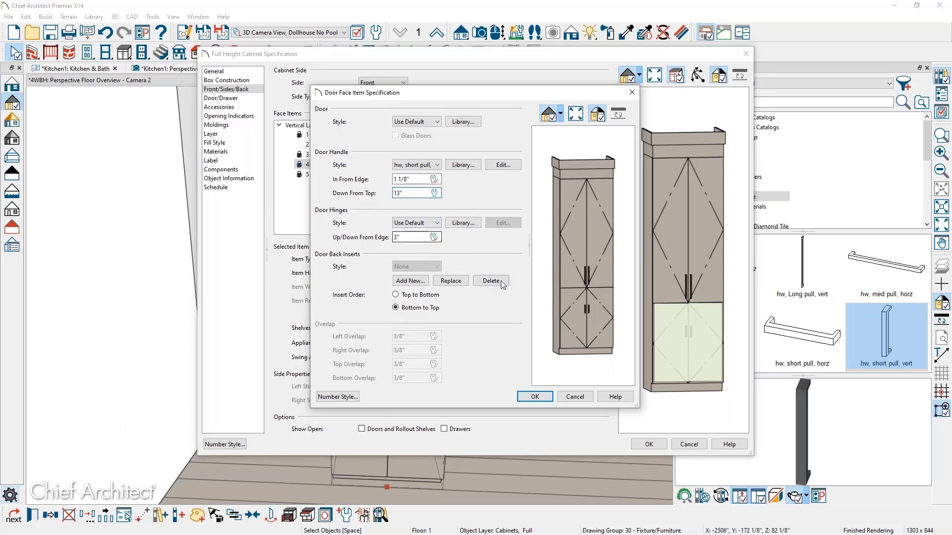
{"action": "scroll", "coordinate": [570, 312], "scroll_direction": "up", "scroll_amount": 5}
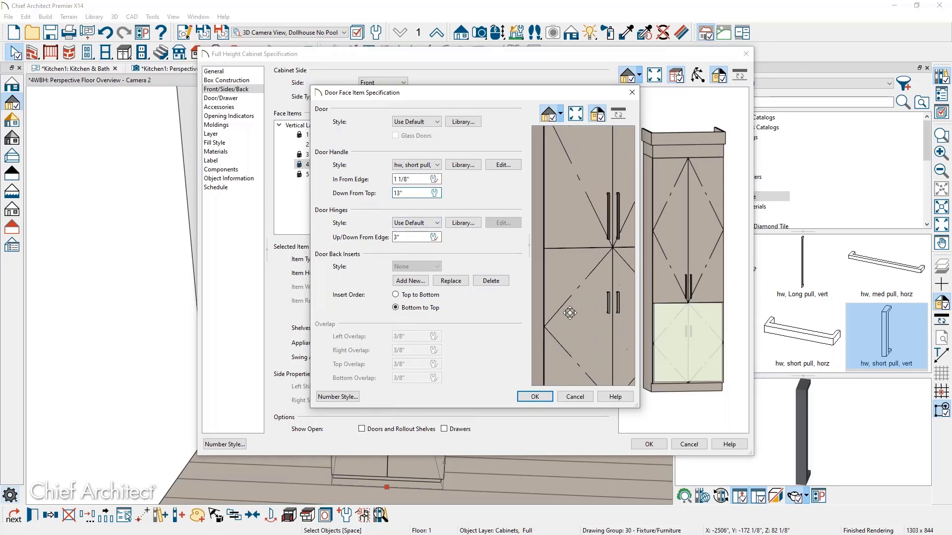
{"action": "left_click_drag", "start_coordinate": [598, 323], "coordinate": [550, 293]}
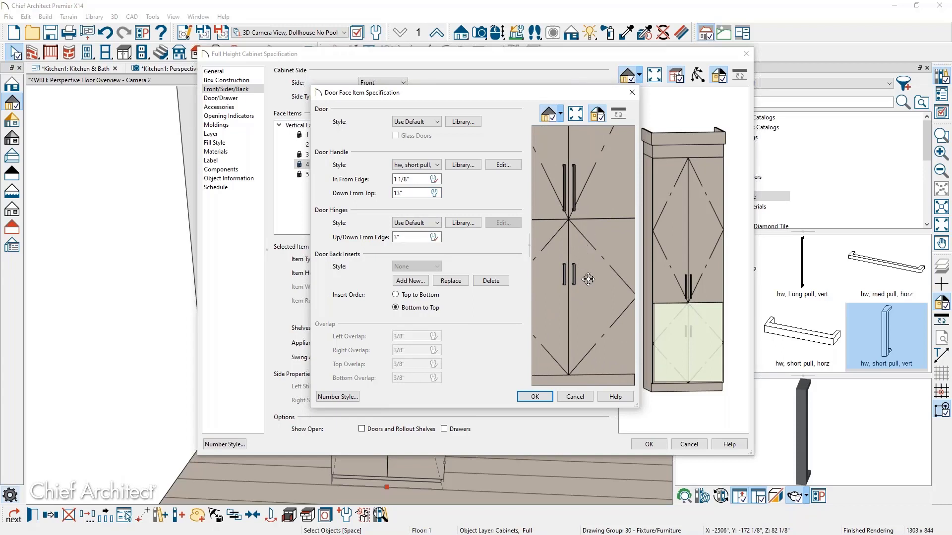
{"action": "left_click_drag", "start_coordinate": [408, 193], "coordinate": [376, 202]}
{"action": "type", "text": "4"}
{"action": "key", "text": "Tab"}
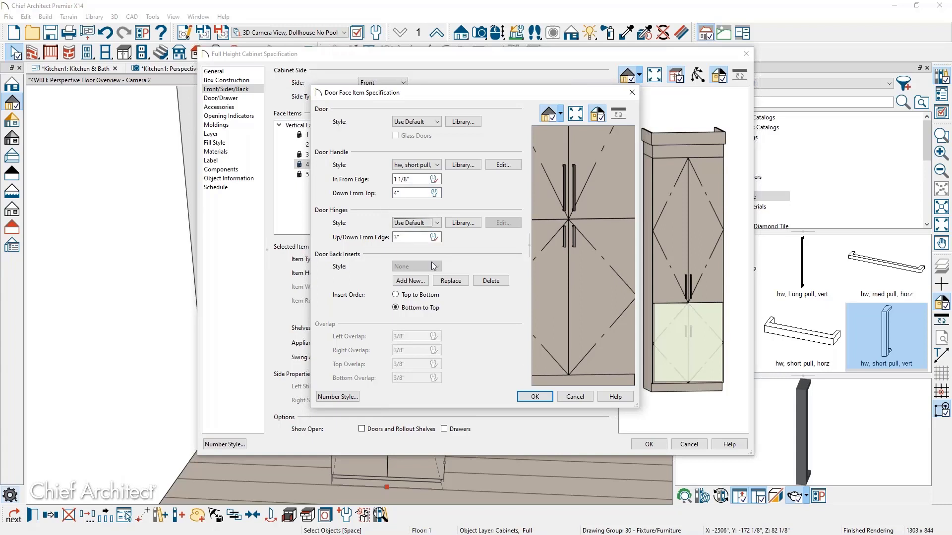
{"action": "left_click", "coordinate": [527, 396]}
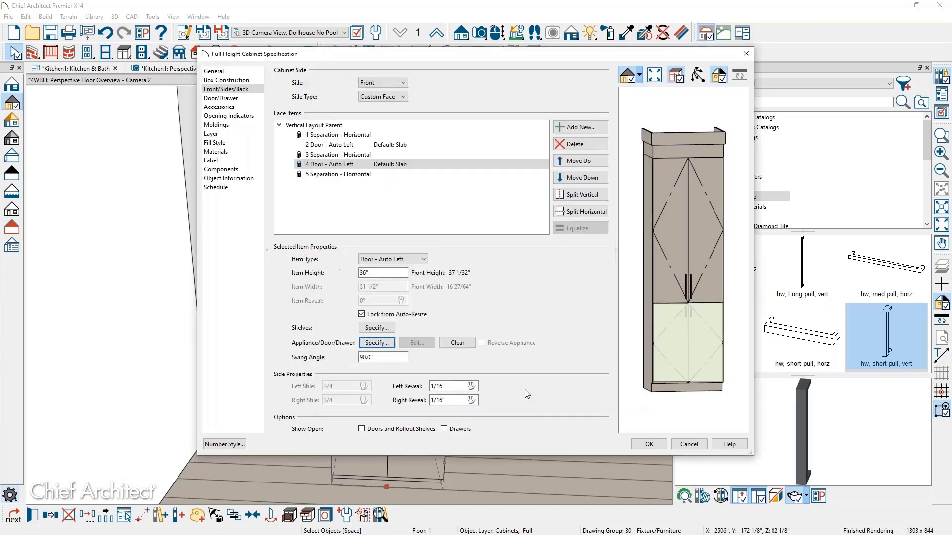
{"action": "left_click", "coordinate": [657, 444]}
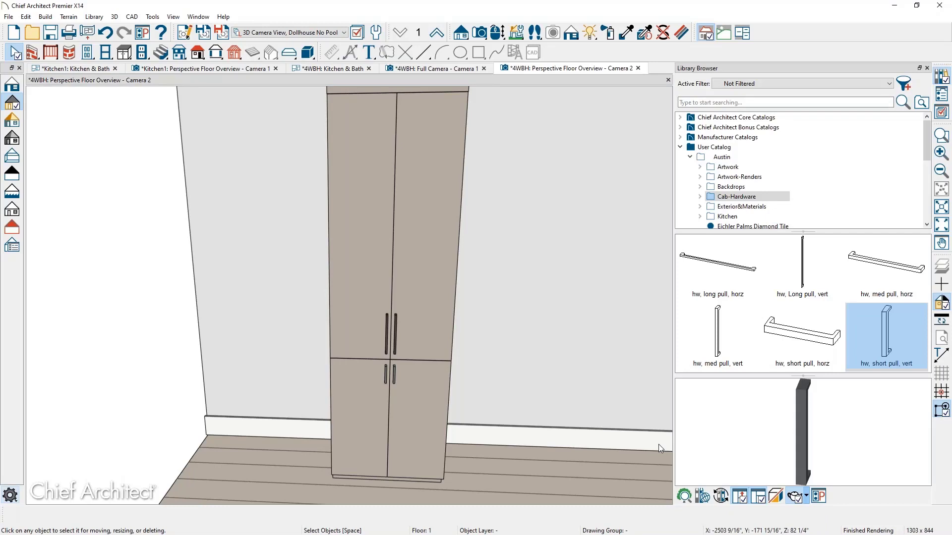
Review the lower door's handle settings in the full height cabinet's front face items, close them unchanged, and switch to the Questions image in Photos
{"action": "left_click", "coordinate": [403, 365]}
{"action": "double_click", "coordinate": [402, 364]}
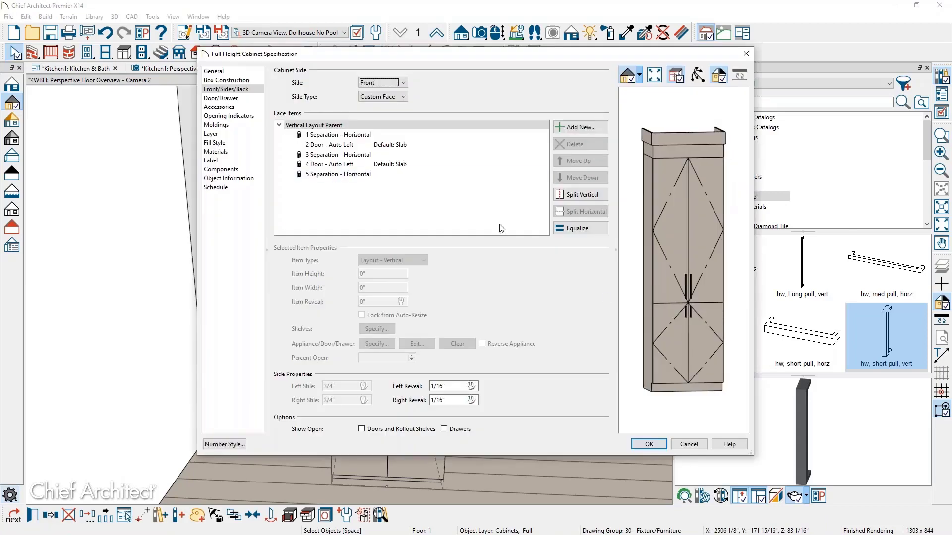
{"action": "left_click", "coordinate": [665, 334]}
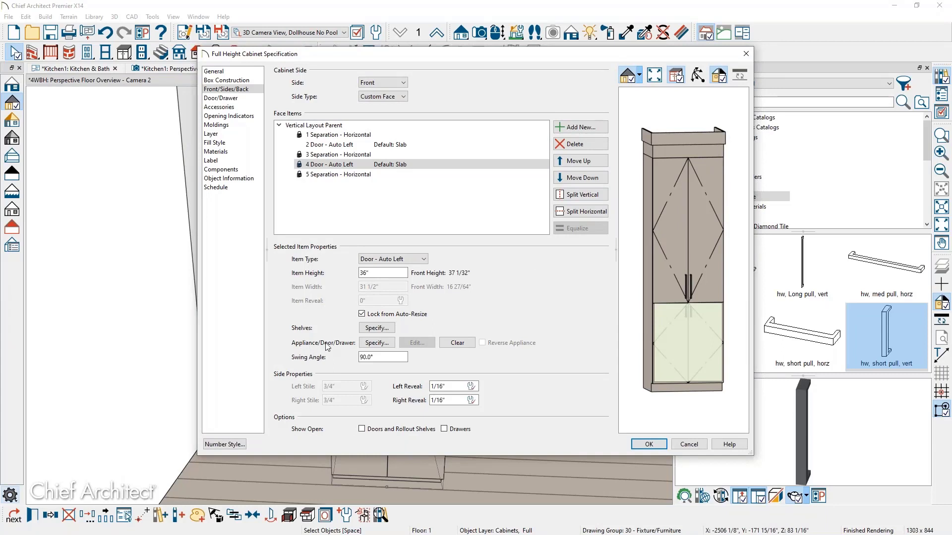
{"action": "left_click", "coordinate": [368, 343]}
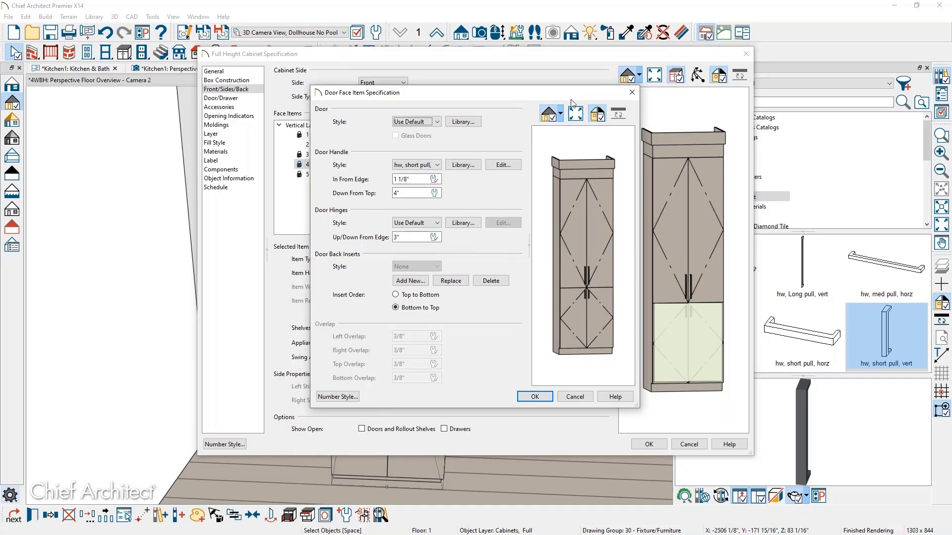
{"action": "left_click_drag", "start_coordinate": [556, 94], "coordinate": [771, 150]}
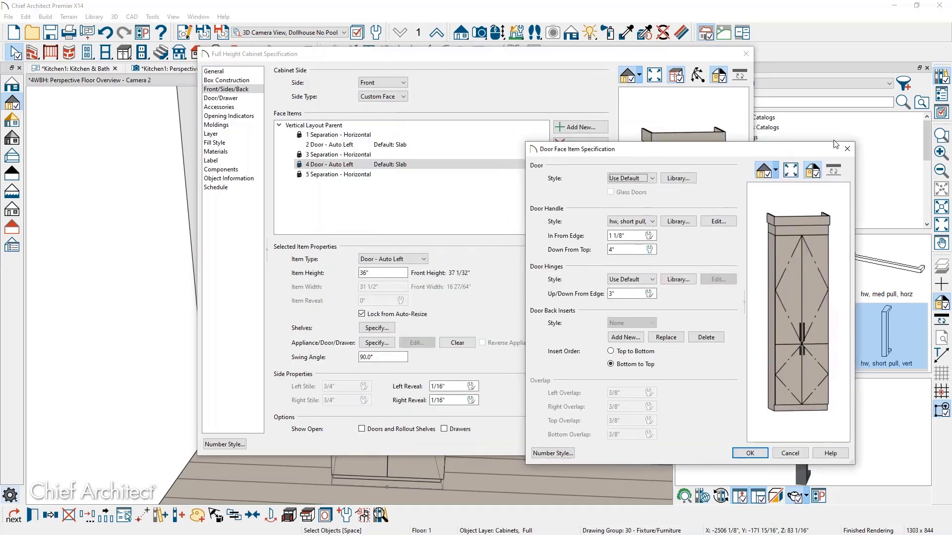
{"action": "left_click", "coordinate": [847, 149]}
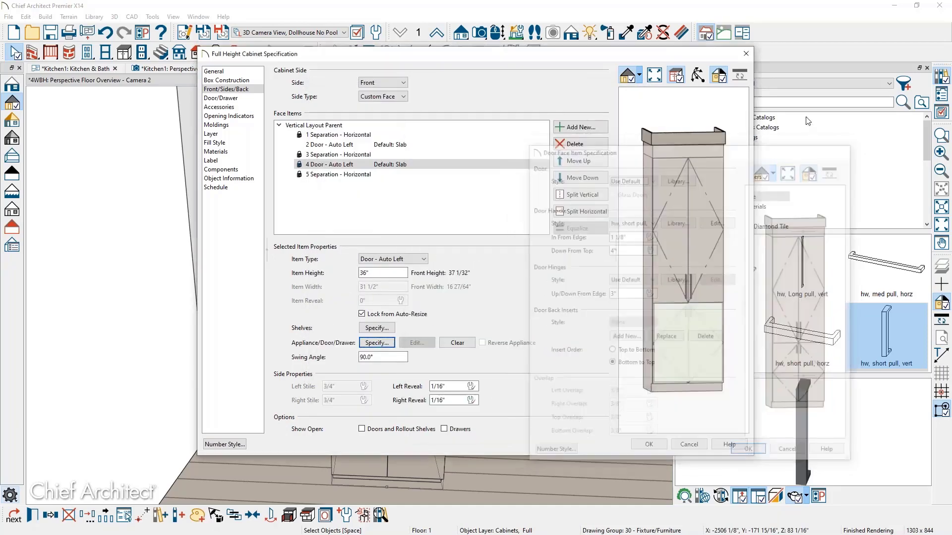
{"action": "left_click", "coordinate": [746, 52]}
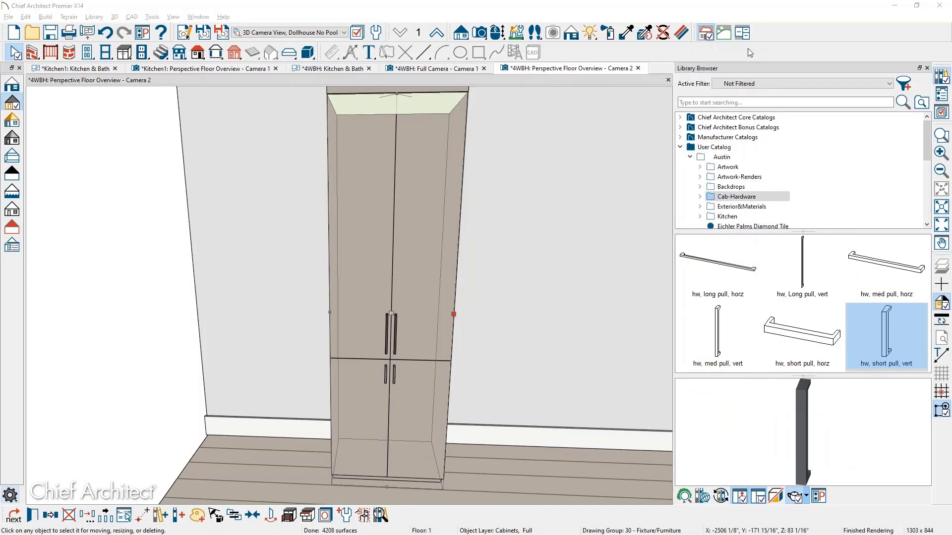
{"action": "key", "text": "alt+Tab"}
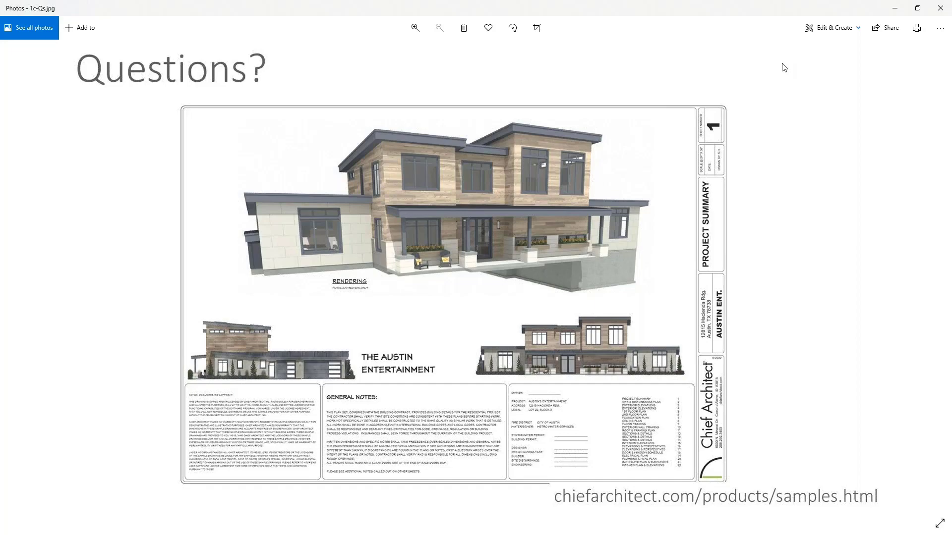
Switch back to Chief Architect and place a freestanding hw, med pull, vert handle on the floor beside the full height cabinet
{"action": "left_click", "coordinate": [894, 7]}
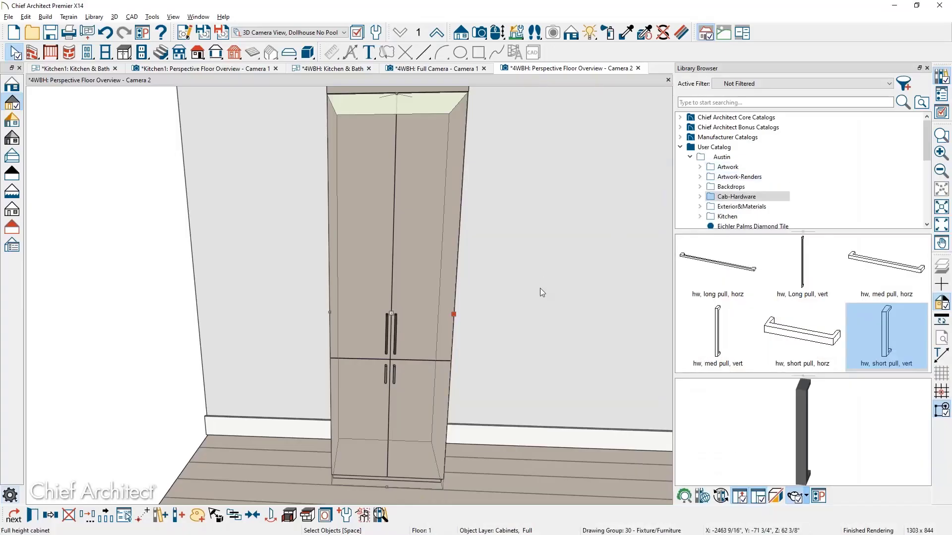
{"action": "key", "text": "Escape"}
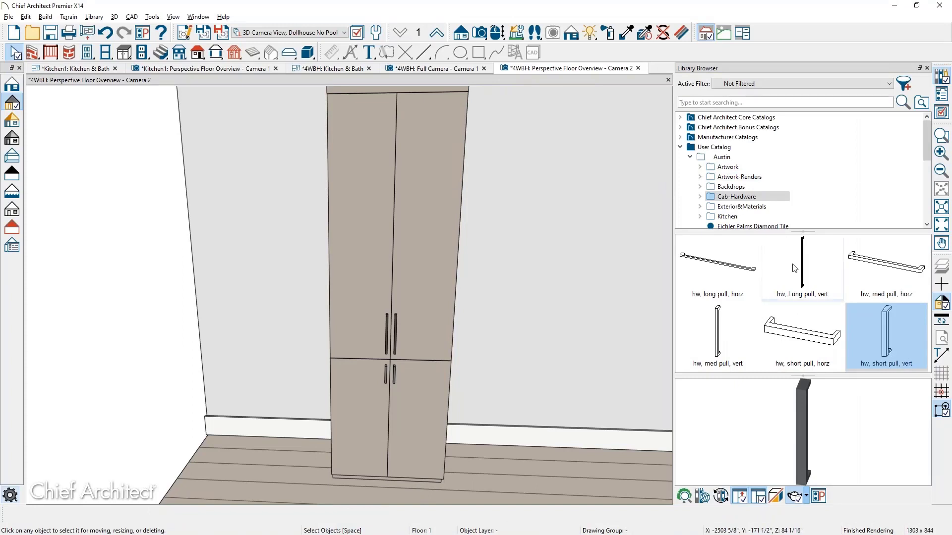
{"action": "left_click", "coordinate": [738, 337]}
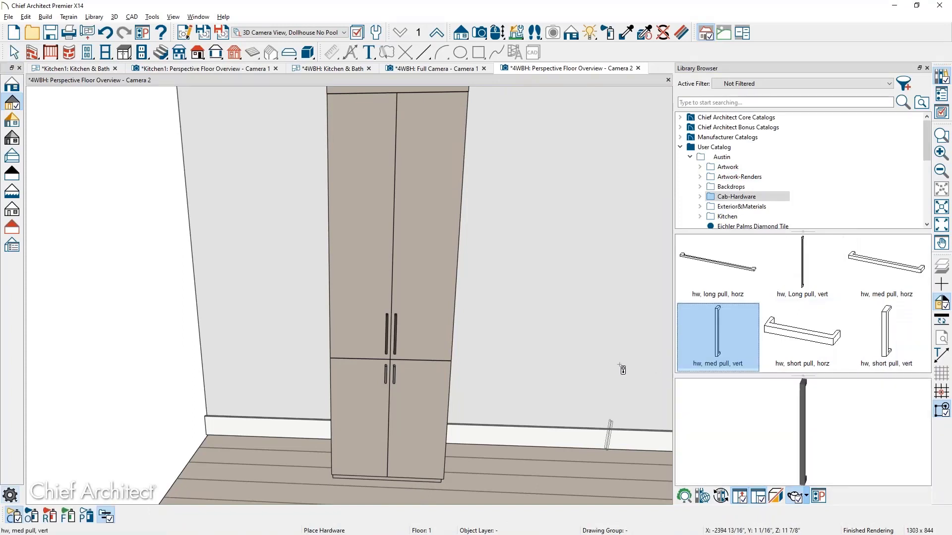
{"action": "left_click", "coordinate": [588, 439]}
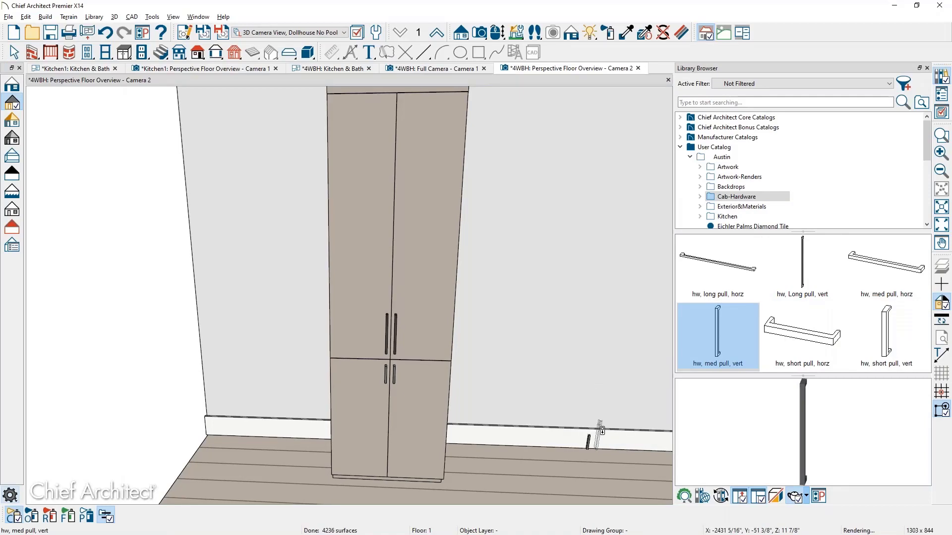
Close the Kitchen1 Kitchen & Bath plan together with its camera view
{"action": "left_click", "coordinate": [96, 70]}
{"action": "middle_click_drag", "start_coordinate": [312, 277], "coordinate": [351, 271]}
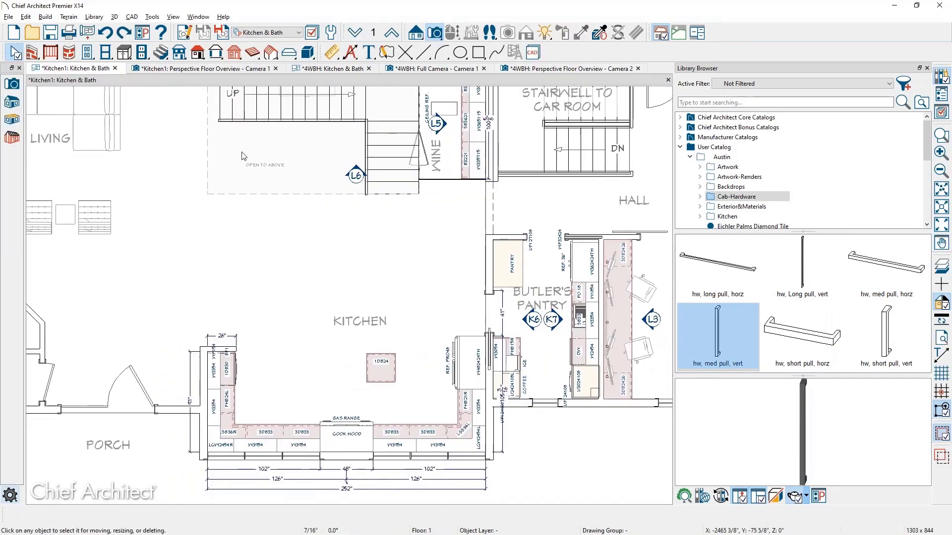
{"action": "left_click", "coordinate": [115, 68]}
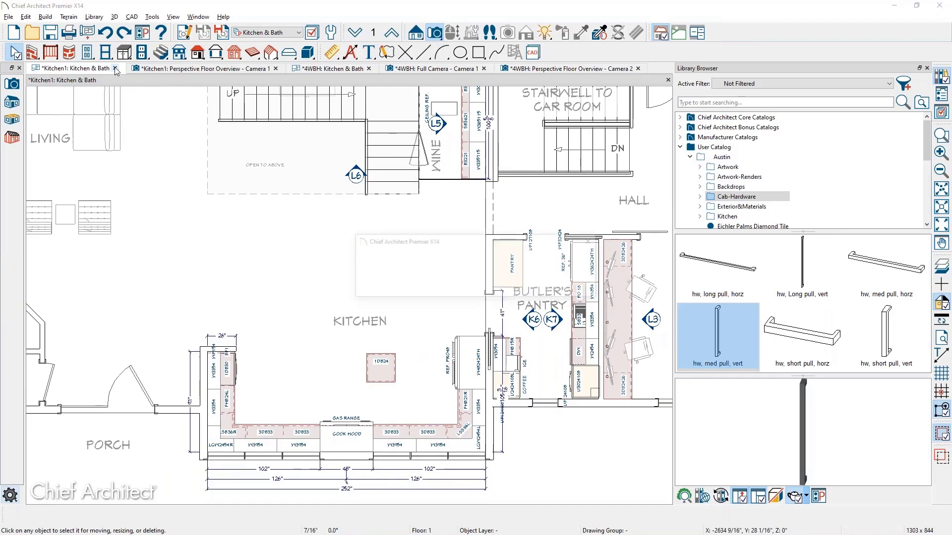
{"action": "left_click", "coordinate": [535, 287]}
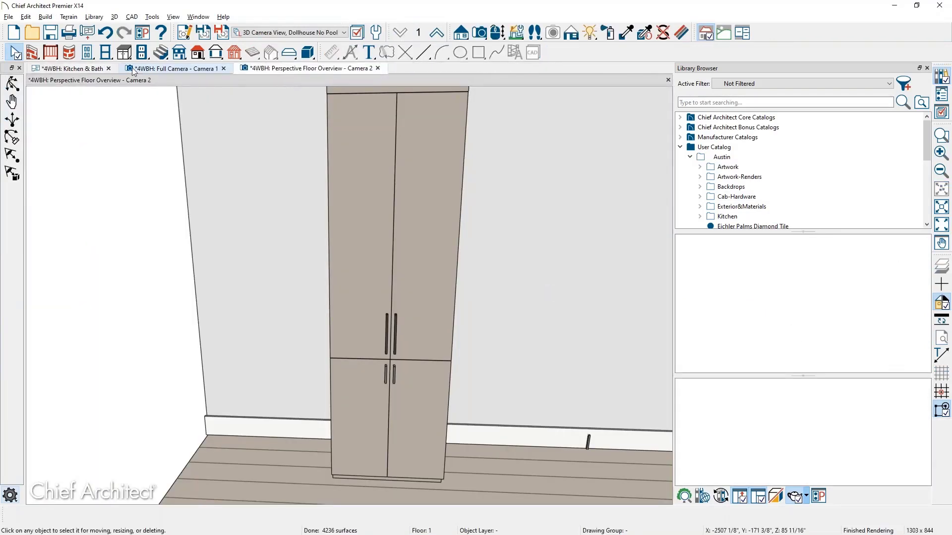
From the 4WBH plan, create a cross section/elevation view facing the wall with the full height cabinet and the loose handle
{"action": "left_click", "coordinate": [45, 67]}
{"action": "left_click", "coordinate": [416, 32]}
{"action": "left_click_drag", "start_coordinate": [431, 357], "coordinate": [431, 138]}
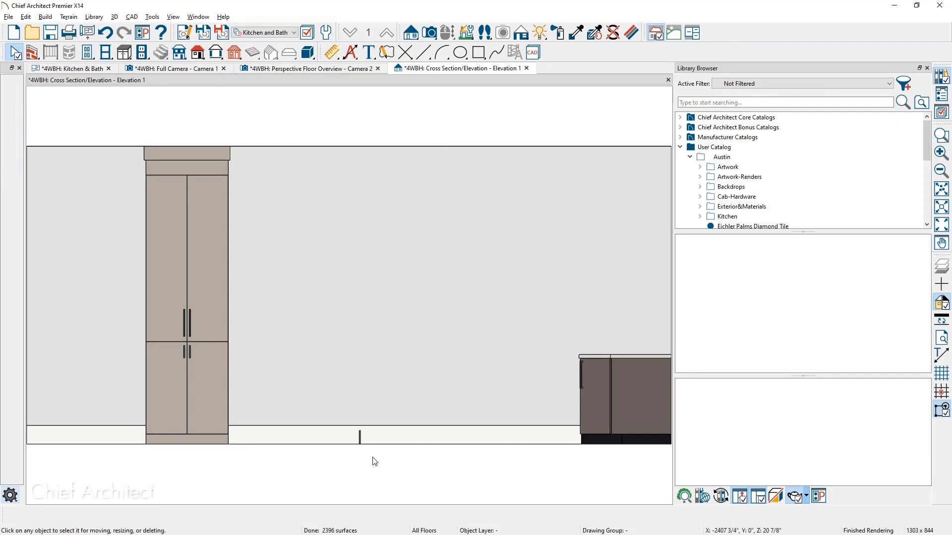
Raise the loose handle from the floor to a spot on the wall above the baseboard
{"action": "scroll", "coordinate": [354, 441], "scroll_direction": "up", "scroll_amount": 2}
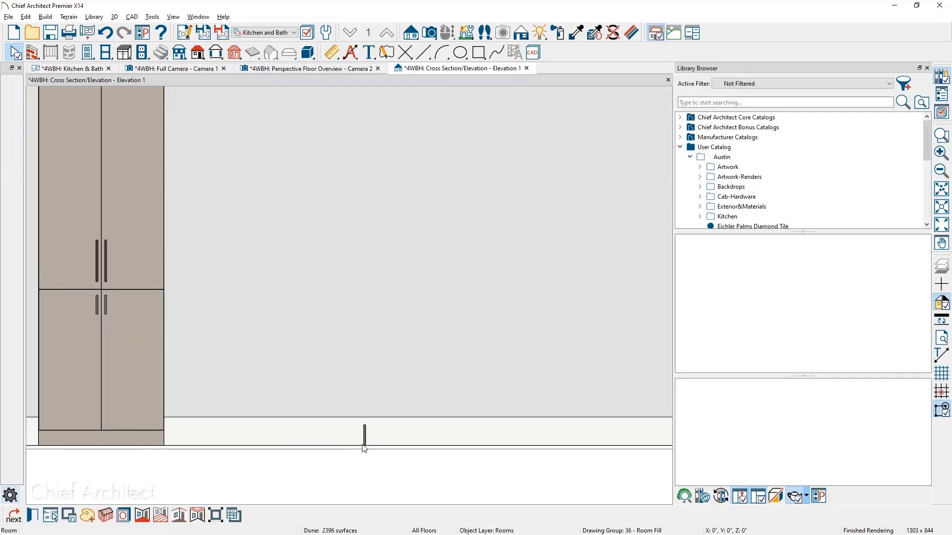
{"action": "scroll", "coordinate": [367, 435], "scroll_direction": "up", "scroll_amount": 3}
{"action": "left_click", "coordinate": [366, 418]}
{"action": "left_click_drag", "start_coordinate": [367, 419], "coordinate": [406, 299]}
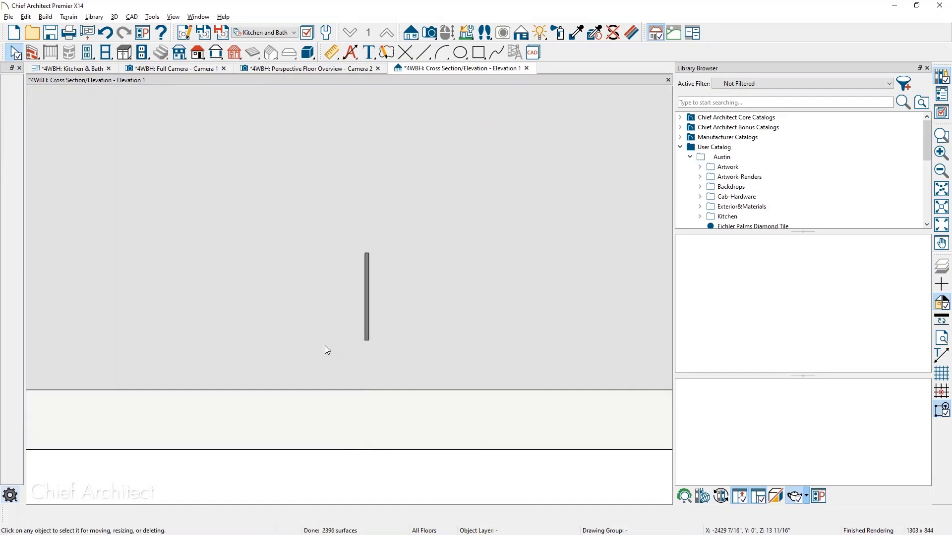
Stretch the loose vertical handle to about one and a half times its length
{"action": "scroll", "coordinate": [302, 325], "scroll_direction": "up", "scroll_amount": 1}
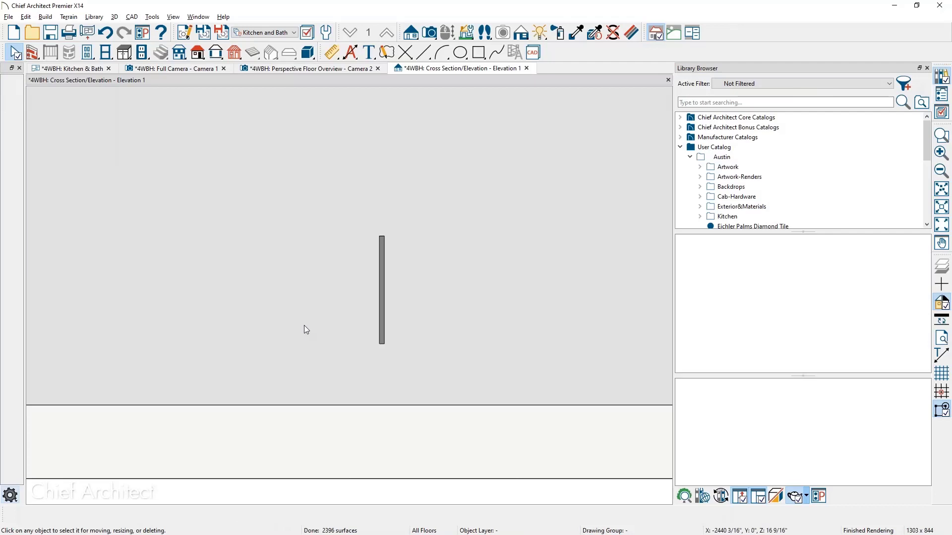
{"action": "left_click", "coordinate": [382, 339]}
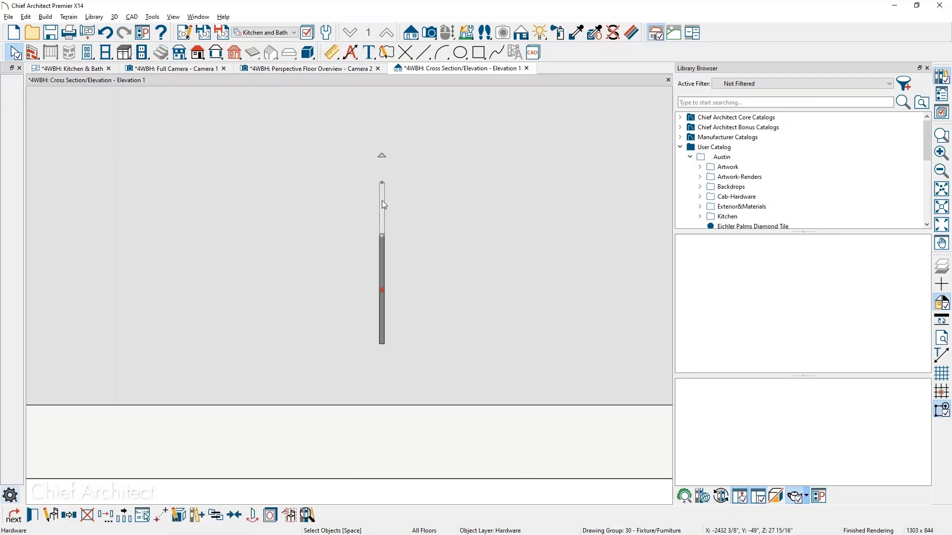
{"action": "left_click_drag", "start_coordinate": [384, 193], "coordinate": [382, 127]}
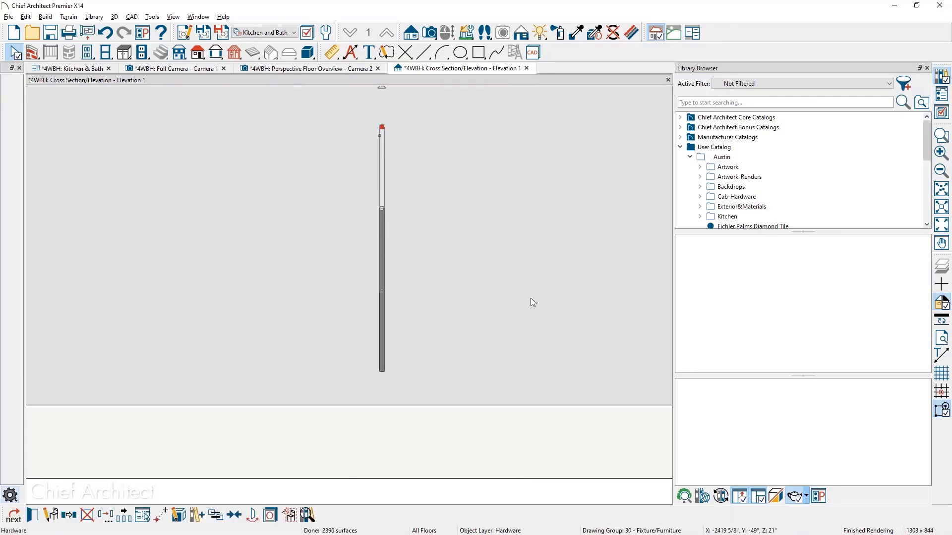
{"action": "left_click", "coordinate": [597, 377]}
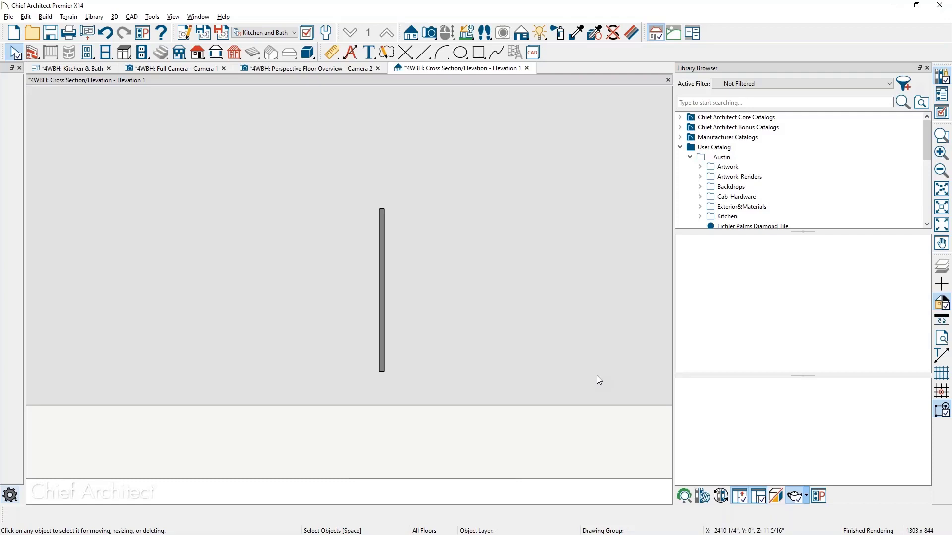
Add the stretched handle to the library's User Catalog and rename it hw, Val High pull, vert
{"action": "left_click", "coordinate": [381, 368]}
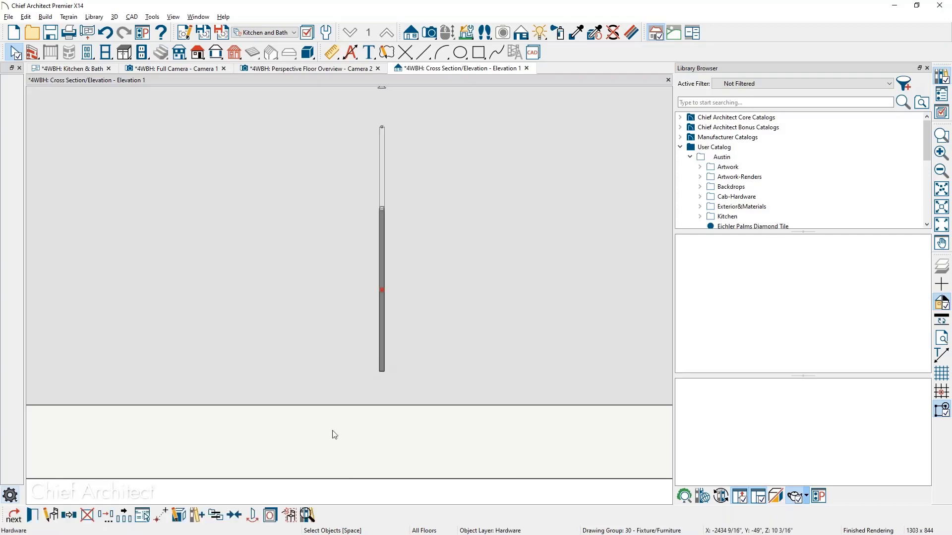
{"action": "left_click", "coordinate": [180, 516]}
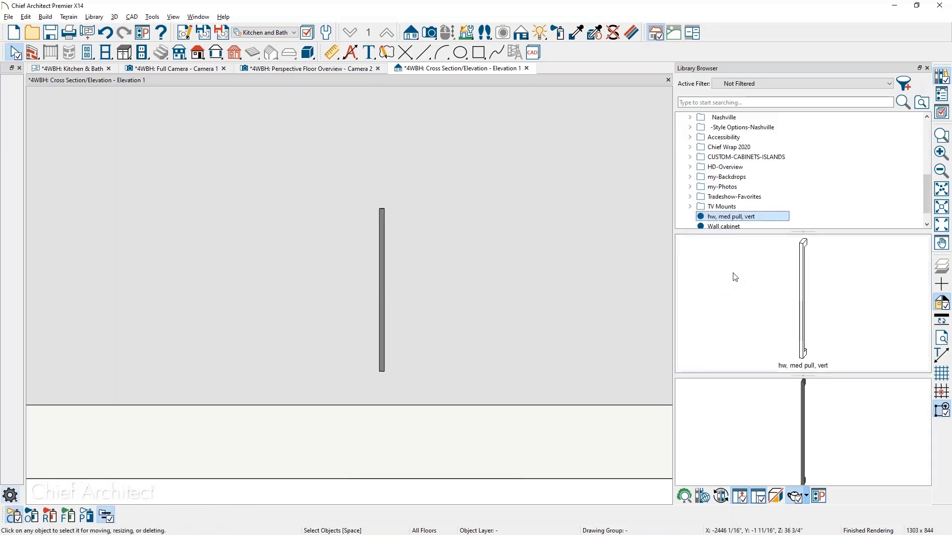
{"action": "left_click", "coordinate": [748, 218]}
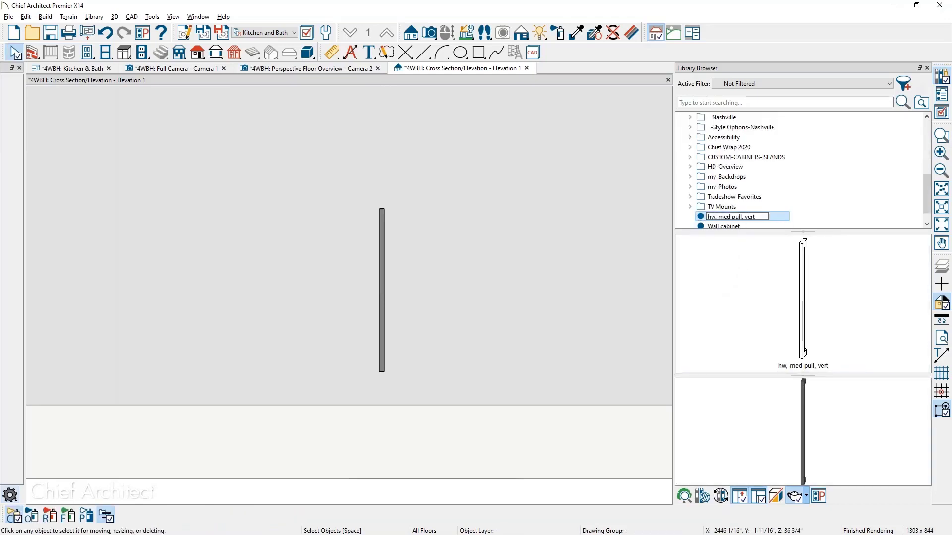
{"action": "double_click", "coordinate": [724, 216]}
{"action": "type", "text": "Val"}
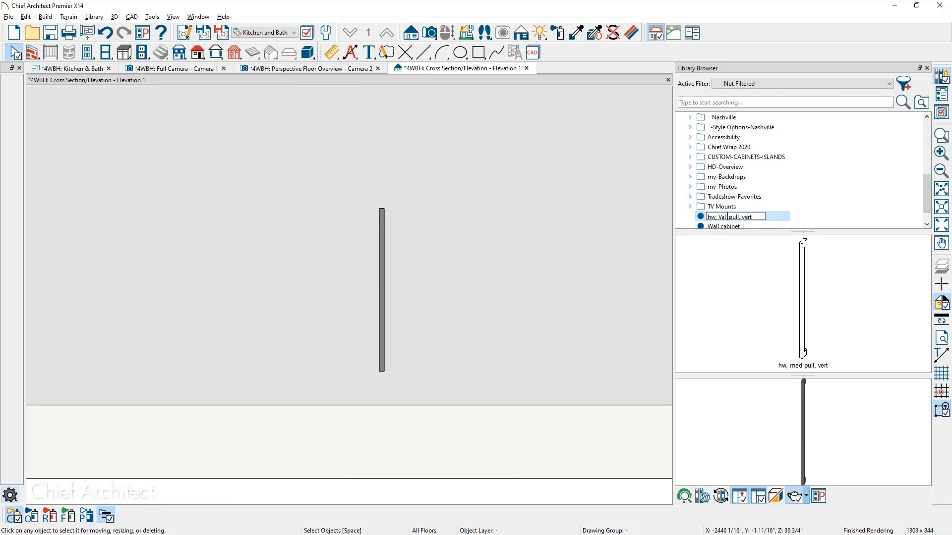
{"action": "type", "text": " High"}
{"action": "key", "text": "Return"}
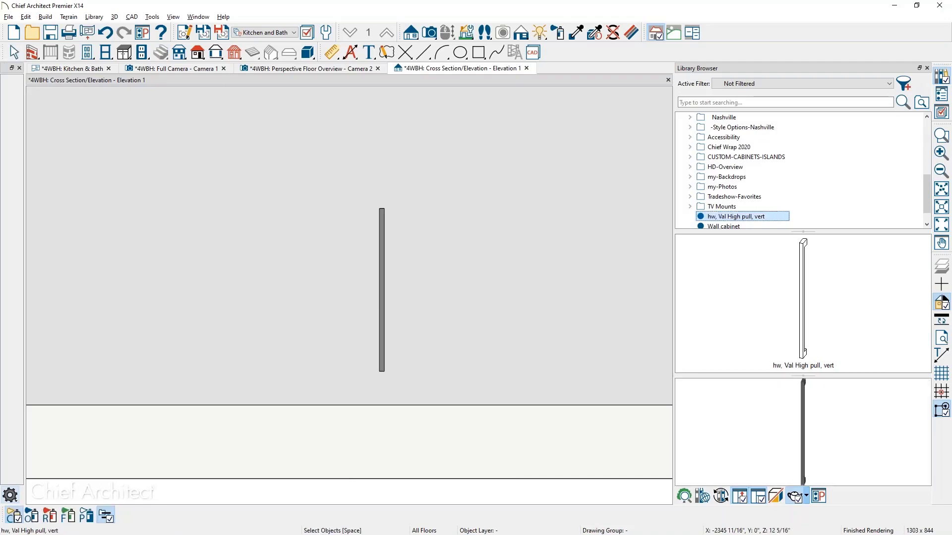
Apply the hw, Val High pull, vert handle to the full height cabinet's lower doors
{"action": "scroll", "coordinate": [366, 317], "scroll_direction": "down", "scroll_amount": 6}
{"action": "middle_click_drag", "start_coordinate": [273, 331], "coordinate": [666, 452]}
{"action": "scroll", "coordinate": [484, 325], "scroll_direction": "down", "scroll_amount": 1}
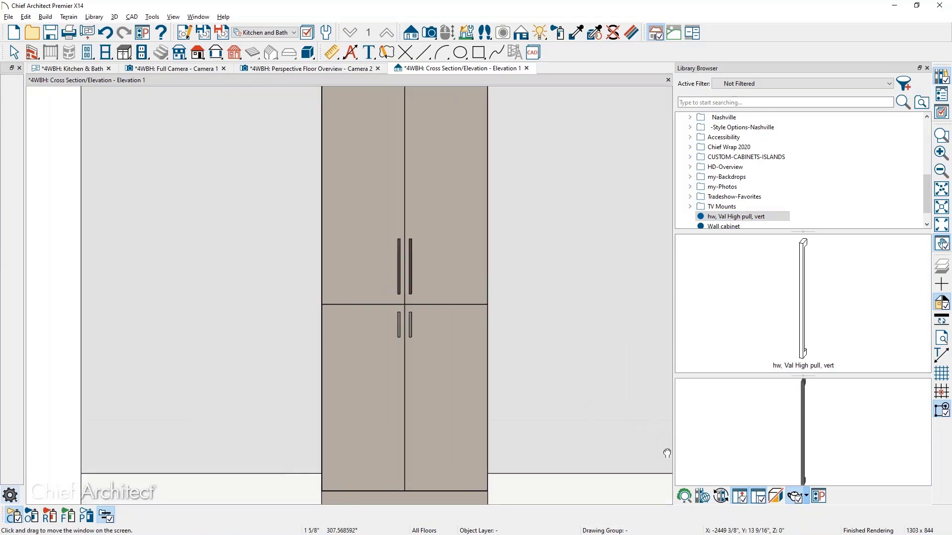
{"action": "left_click", "coordinate": [419, 369]}
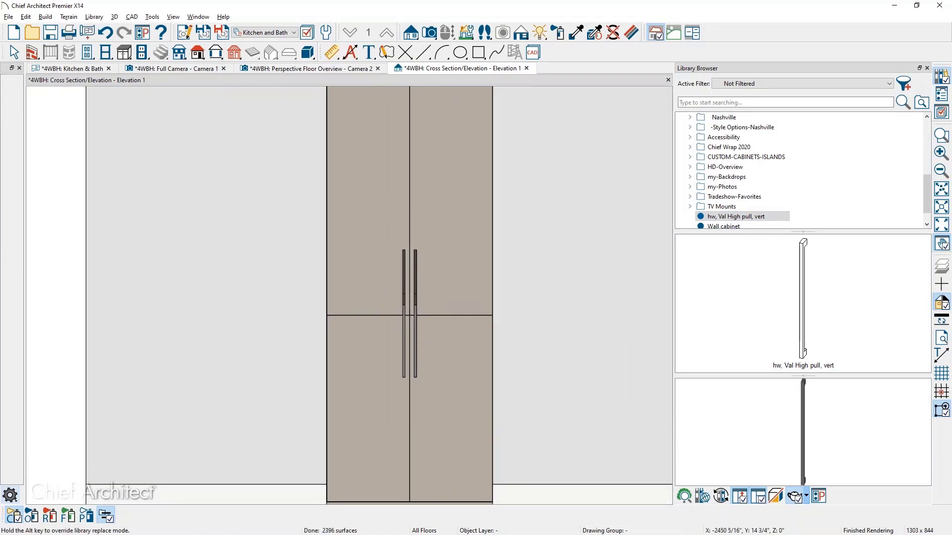
{"action": "scroll", "coordinate": [467, 360], "scroll_direction": "up", "scroll_amount": 1}
{"action": "key", "text": "Escape"}
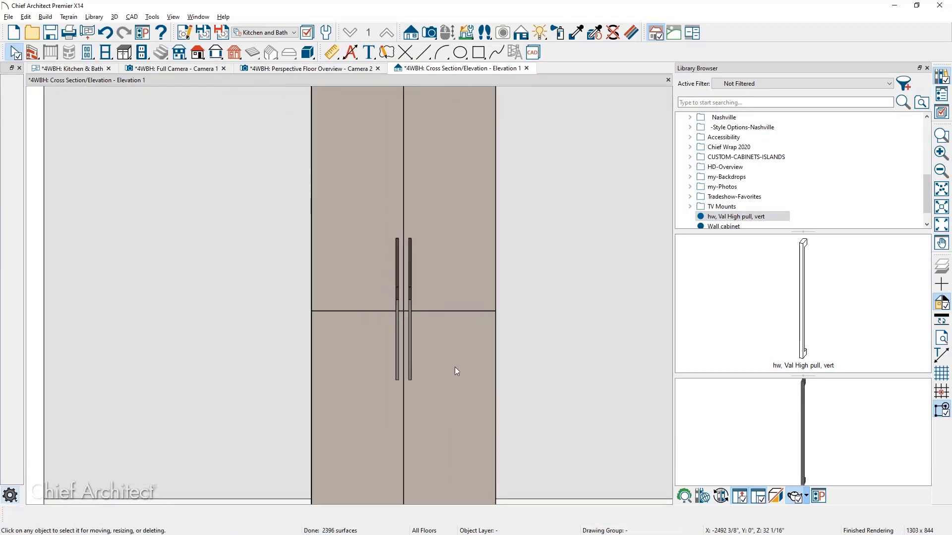
In the full height cabinet's front face items, set the lower door handle's Down From Top distance to 13" after trying 15", and apply it
{"action": "left_click", "coordinate": [439, 365]}
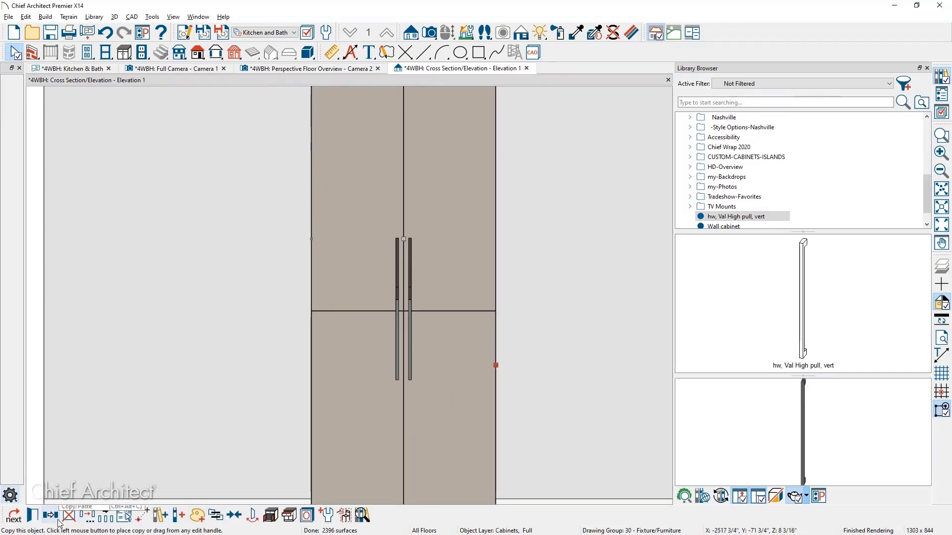
{"action": "key", "text": "ctrl+e"}
{"action": "left_click", "coordinate": [339, 164]}
{"action": "left_click", "coordinate": [376, 343]}
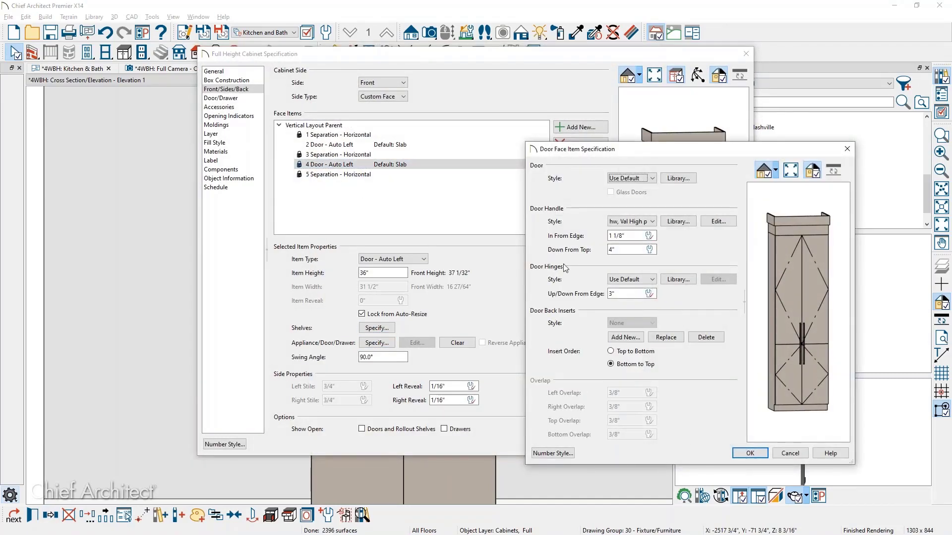
{"action": "double_click", "coordinate": [614, 250]}
{"action": "type", "text": "15"}
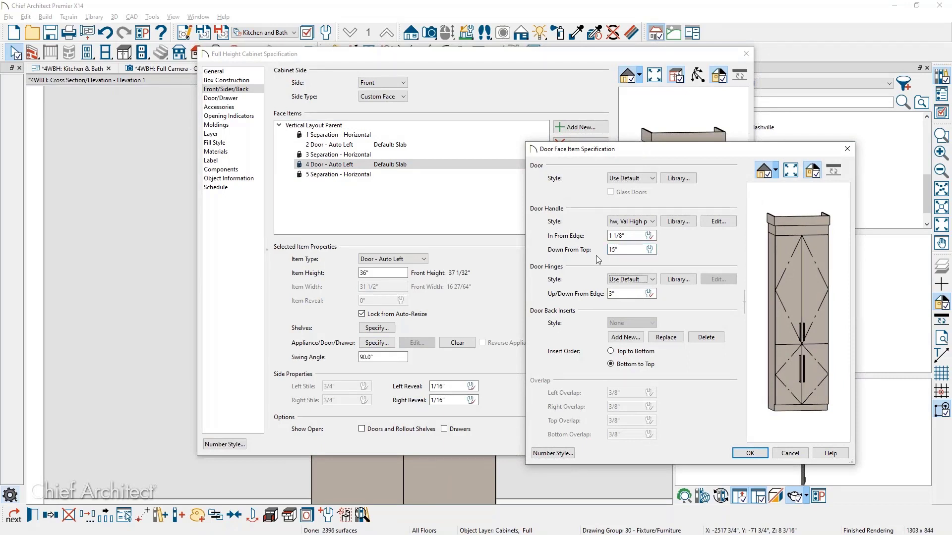
{"action": "key", "text": "Tab"}
{"action": "double_click", "coordinate": [619, 249]}
{"action": "type", "text": "13"}
{"action": "key", "text": "Tab"}
{"action": "left_click", "coordinate": [758, 456]}
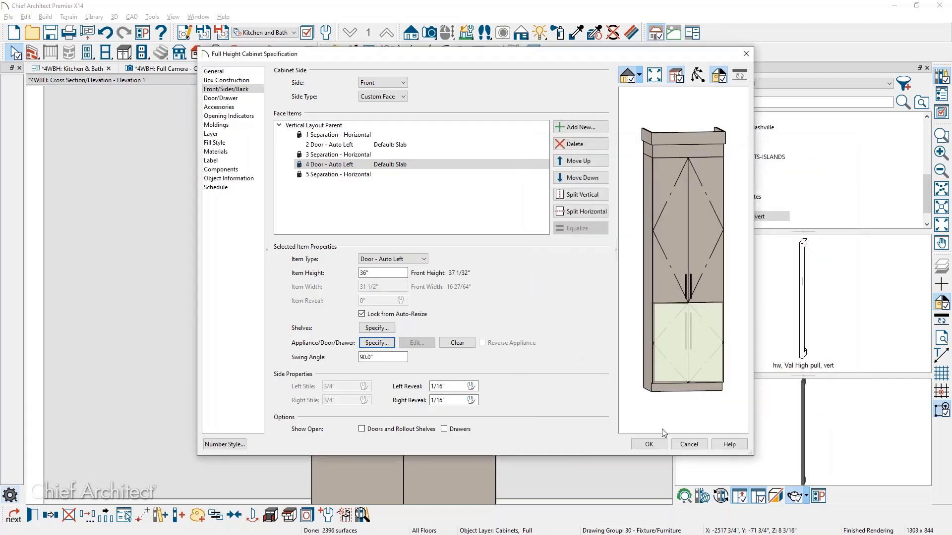
{"action": "left_click", "coordinate": [649, 444]}
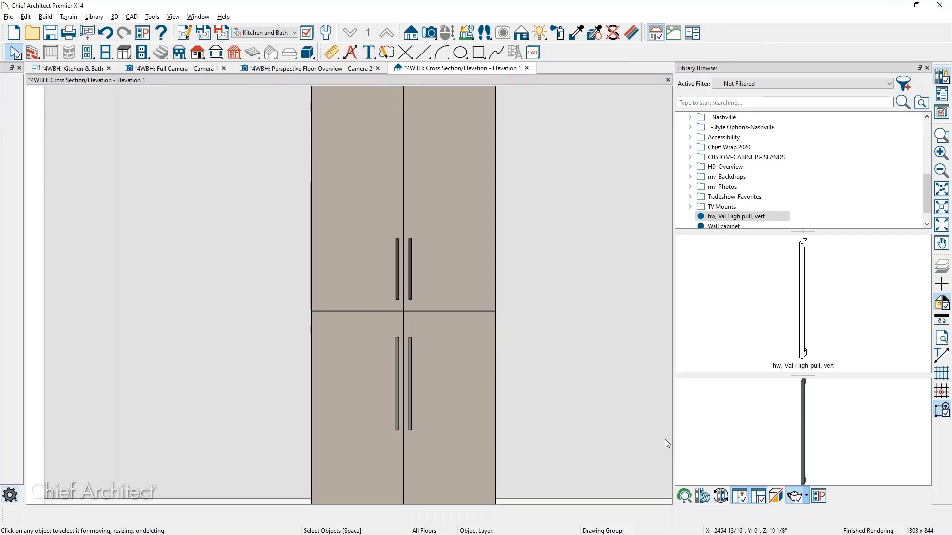
{"action": "middle_click_drag", "start_coordinate": [606, 404], "coordinate": [570, 316]}
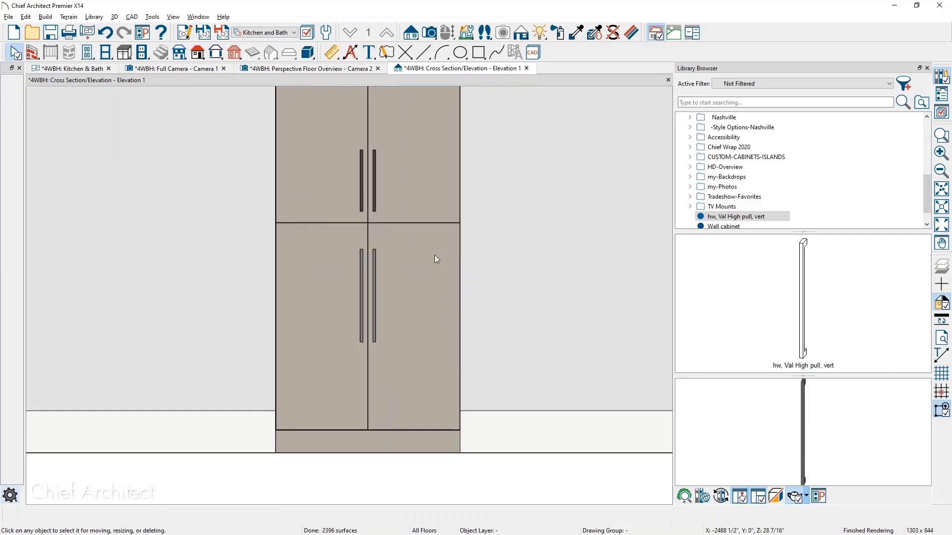
Resize the hw, Val High pull, vert handle on the full height cabinet's lower doors to 2" wide and 12" high
{"action": "double_click", "coordinate": [417, 167]}
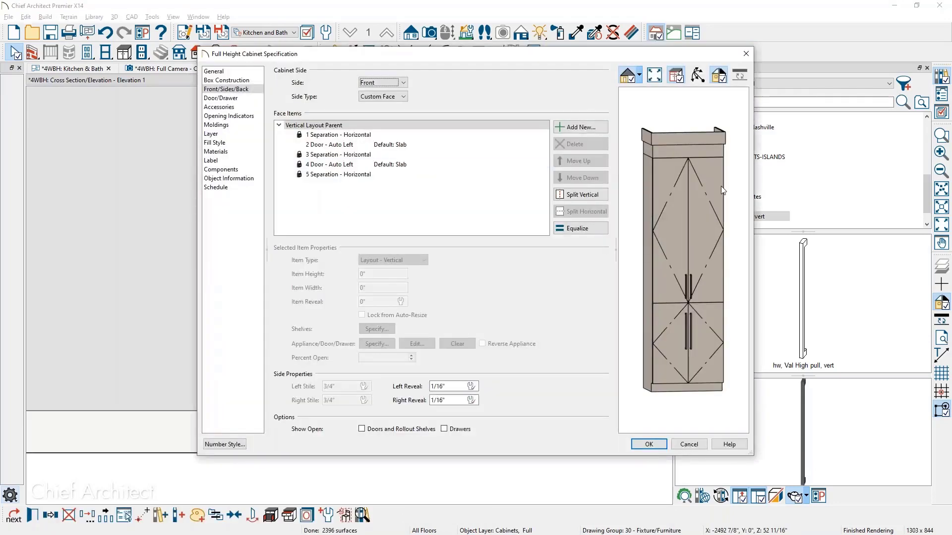
{"action": "scroll", "coordinate": [684, 280], "scroll_direction": "up", "scroll_amount": 5}
{"action": "middle_click_drag", "start_coordinate": [704, 306], "coordinate": [703, 257]}
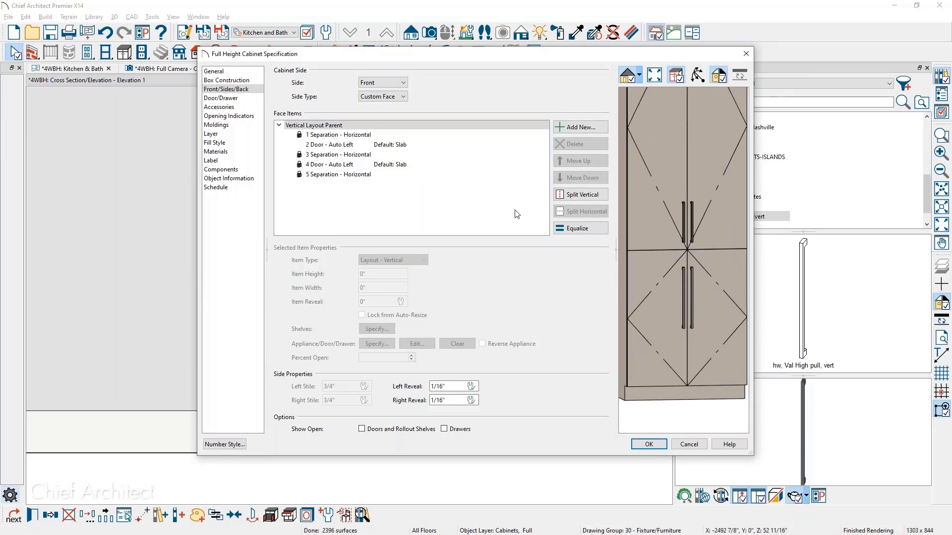
{"action": "left_click", "coordinate": [379, 167]}
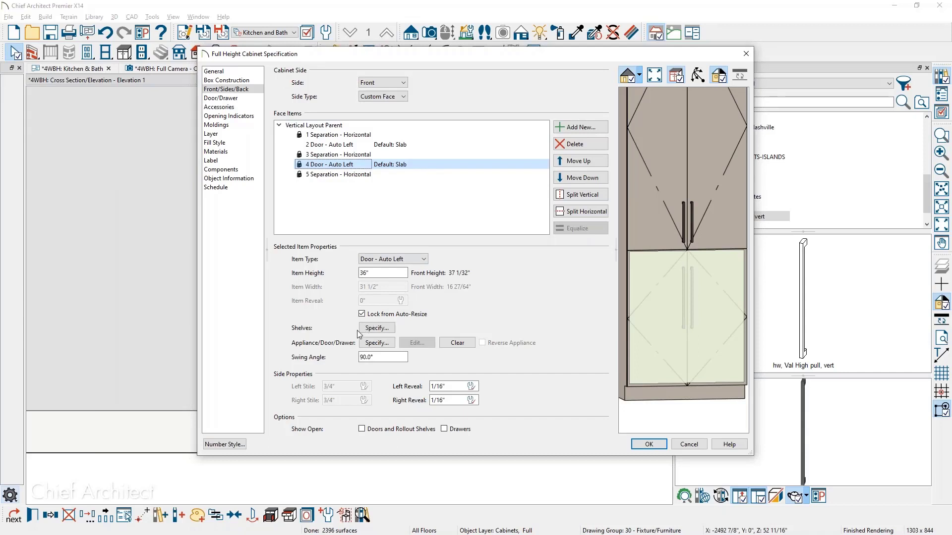
{"action": "left_click", "coordinate": [376, 343]}
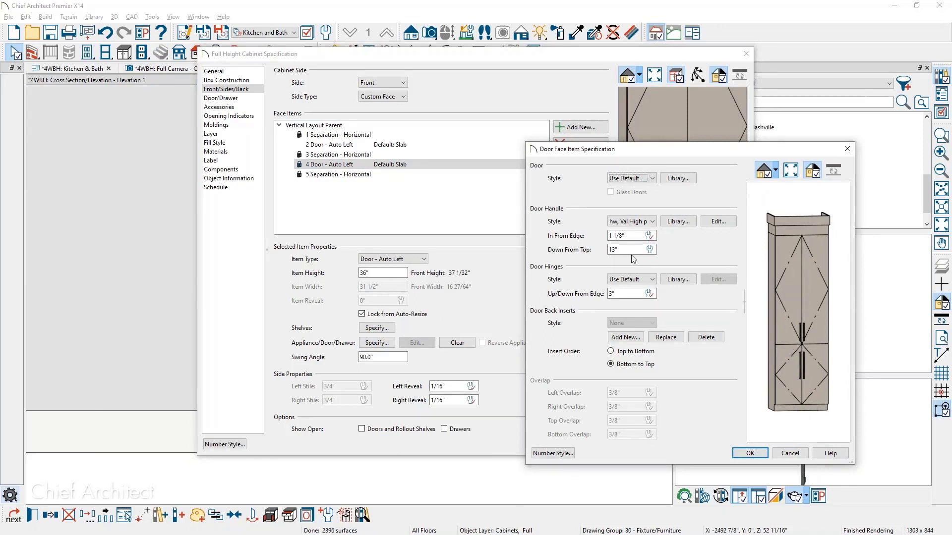
{"action": "left_click", "coordinate": [722, 222]}
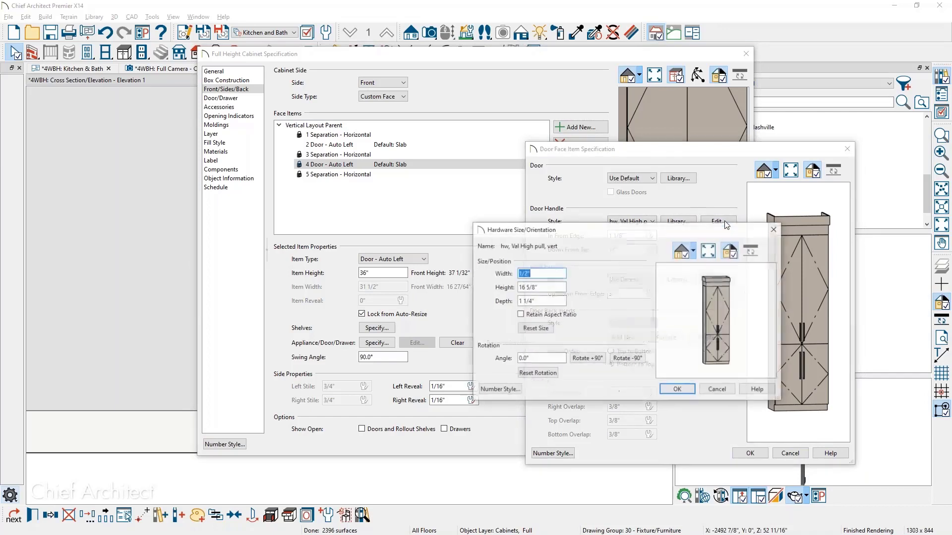
{"action": "double_click", "coordinate": [542, 289]}
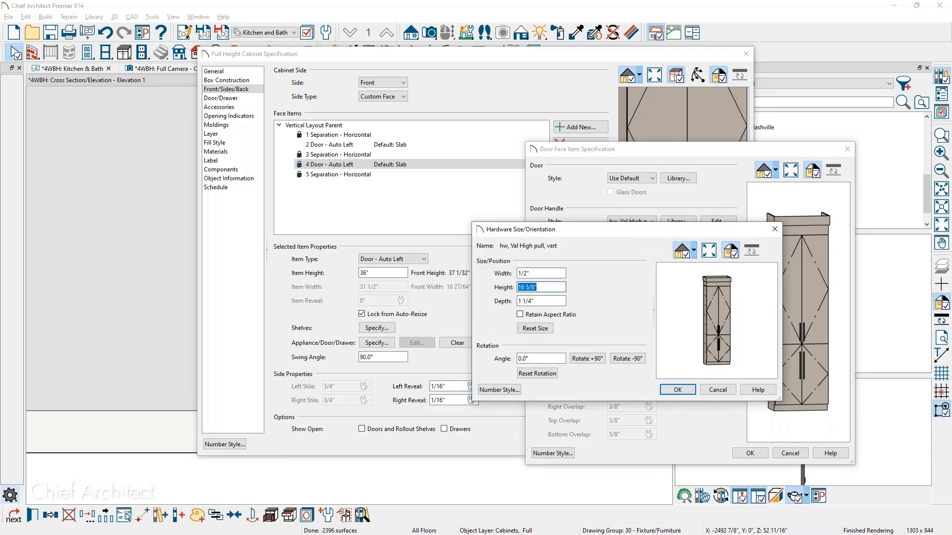
{"action": "type", "text": "12"}
{"action": "double_click", "coordinate": [534, 273]}
{"action": "type", "text": "2"}
{"action": "key", "text": "Tab"}
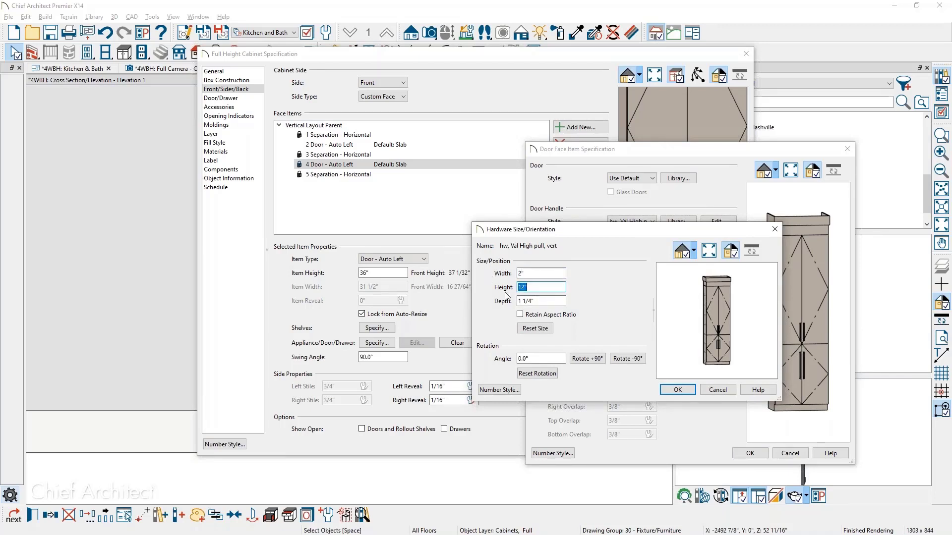
{"action": "left_click", "coordinate": [677, 390]}
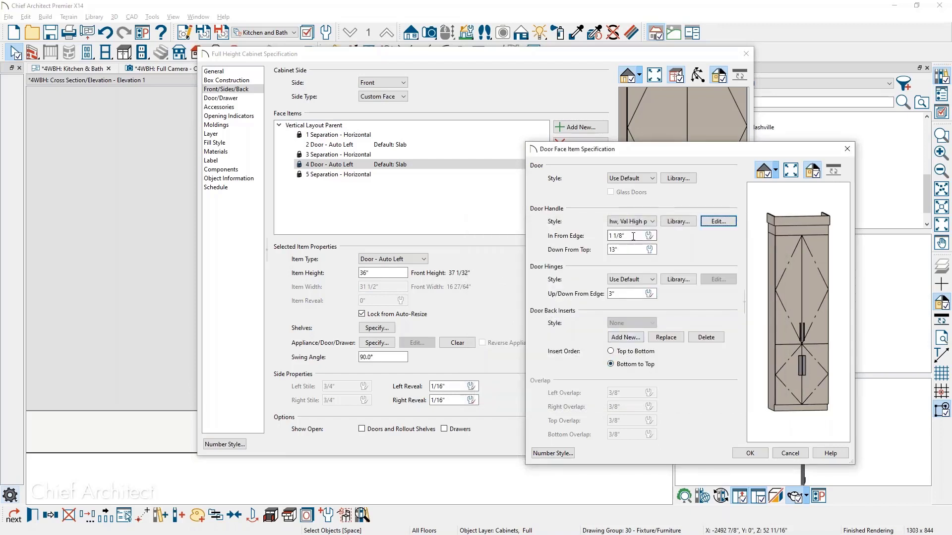
Set the lower door handle's Down From Top distance to 11" and apply the changes to the full height cabinet
{"action": "double_click", "coordinate": [615, 250]}
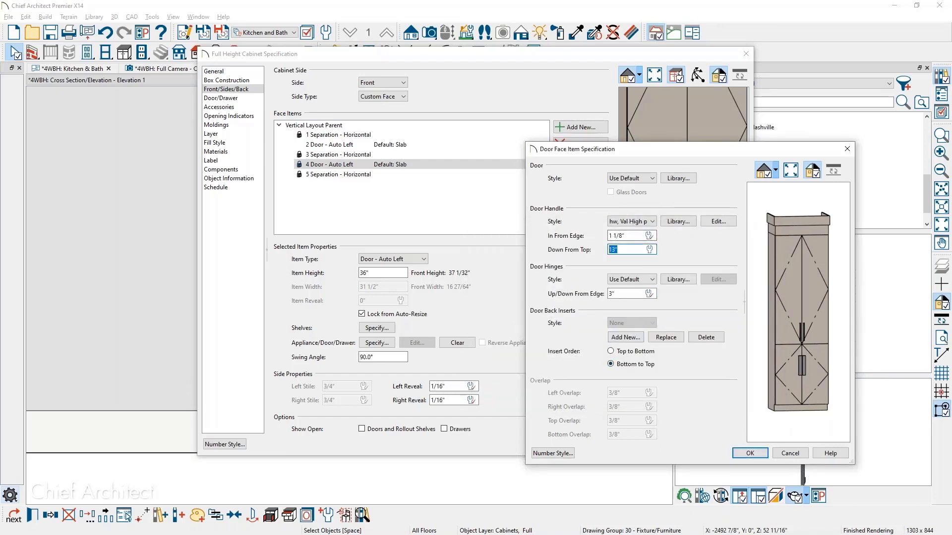
{"action": "type", "text": "11"}
{"action": "left_click", "coordinate": [750, 453]}
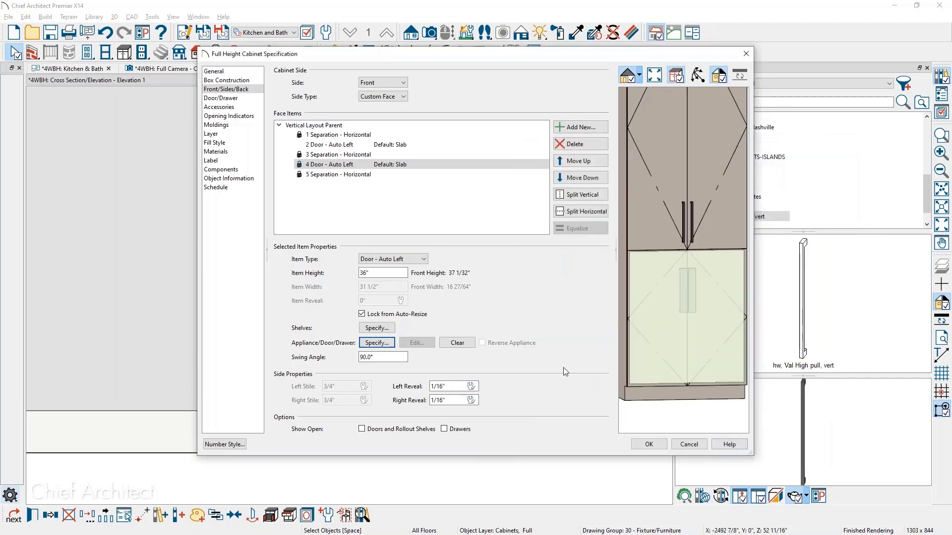
{"action": "left_click", "coordinate": [648, 444]}
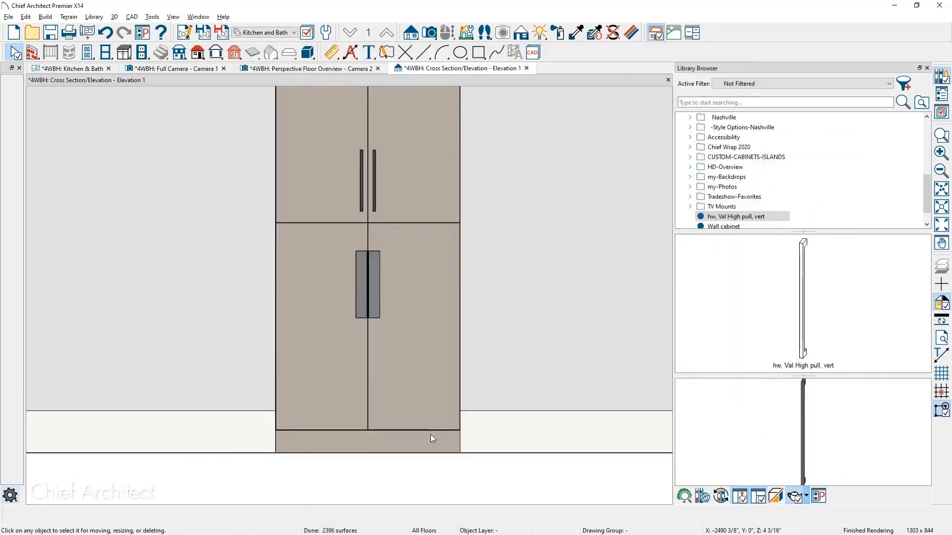
{"action": "scroll", "coordinate": [430, 435], "scroll_direction": "up", "scroll_amount": 1}
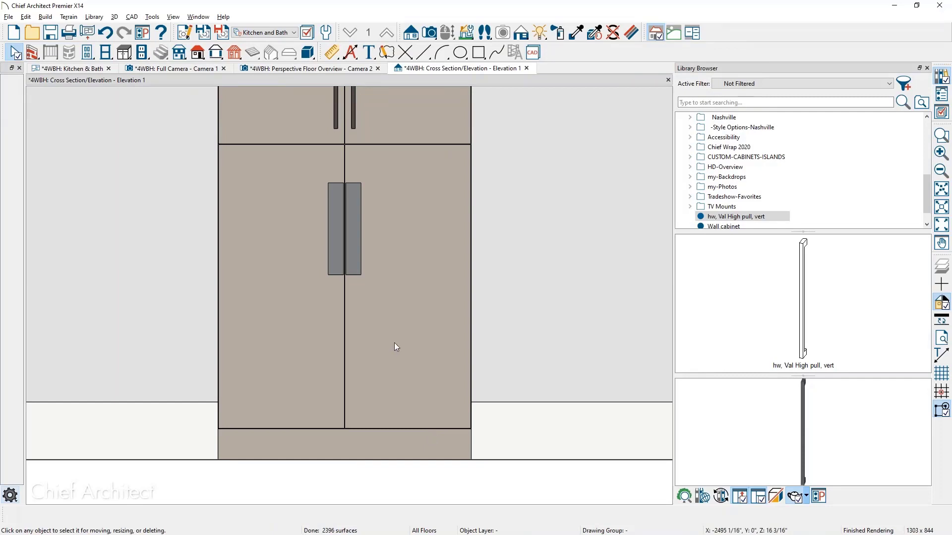
{"action": "scroll", "coordinate": [394, 343], "scroll_direction": "down", "scroll_amount": 3}
{"action": "scroll", "coordinate": [386, 405], "scroll_direction": "up", "scroll_amount": 1}
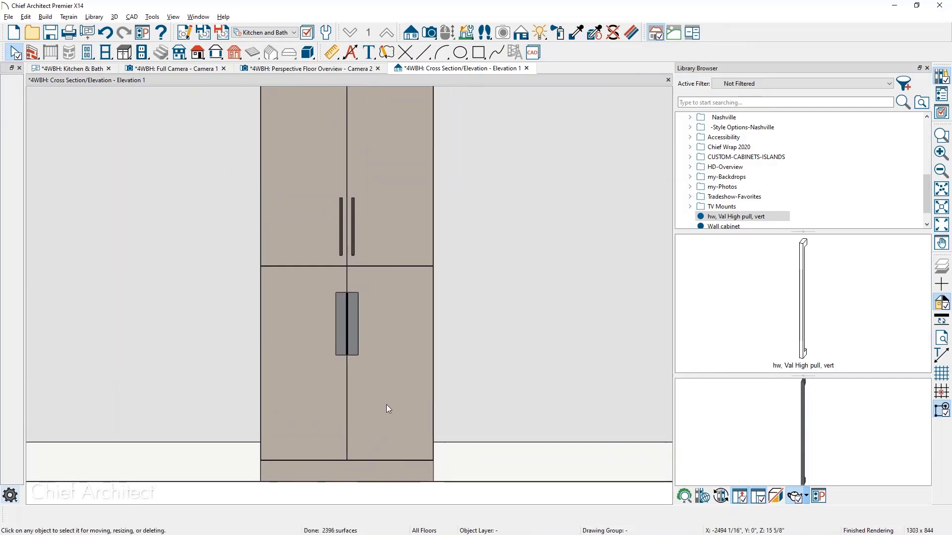